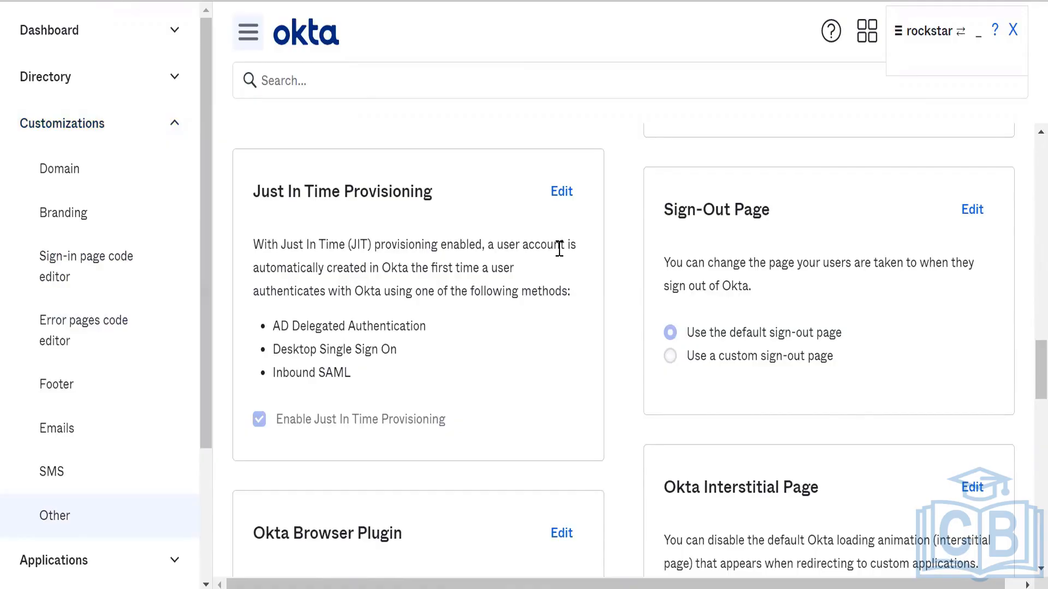
# Look over the Just In Time Provisioning, Sign-Out Page, Okta Browser Plugin and interstitial page settings under Other Customizations.
pyautogui.scroll(1, 559, 246)
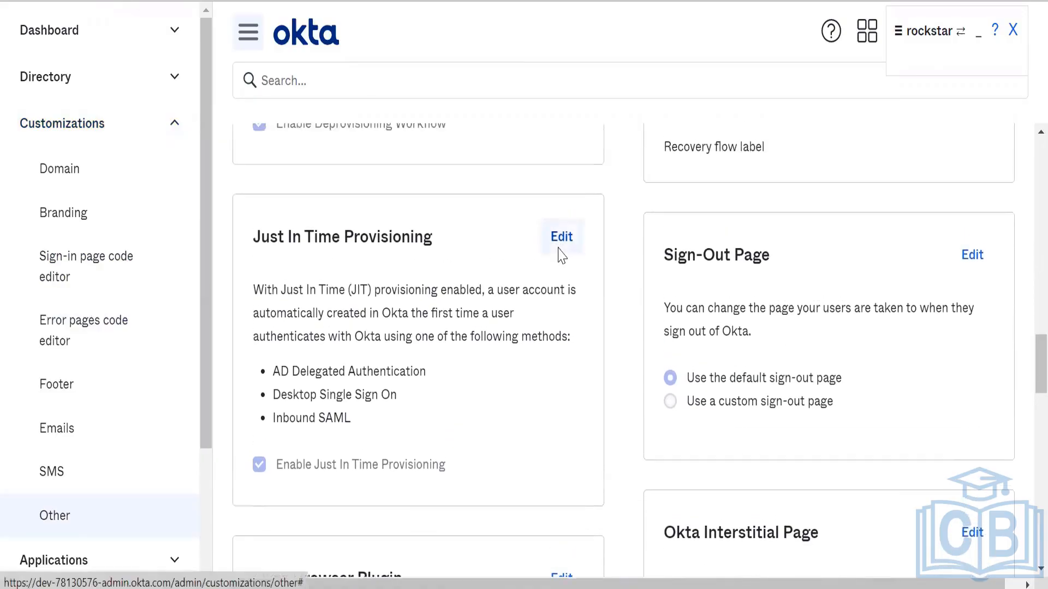
pyautogui.scroll(-4, 561, 255)
pyautogui.scroll(4, 562, 255)
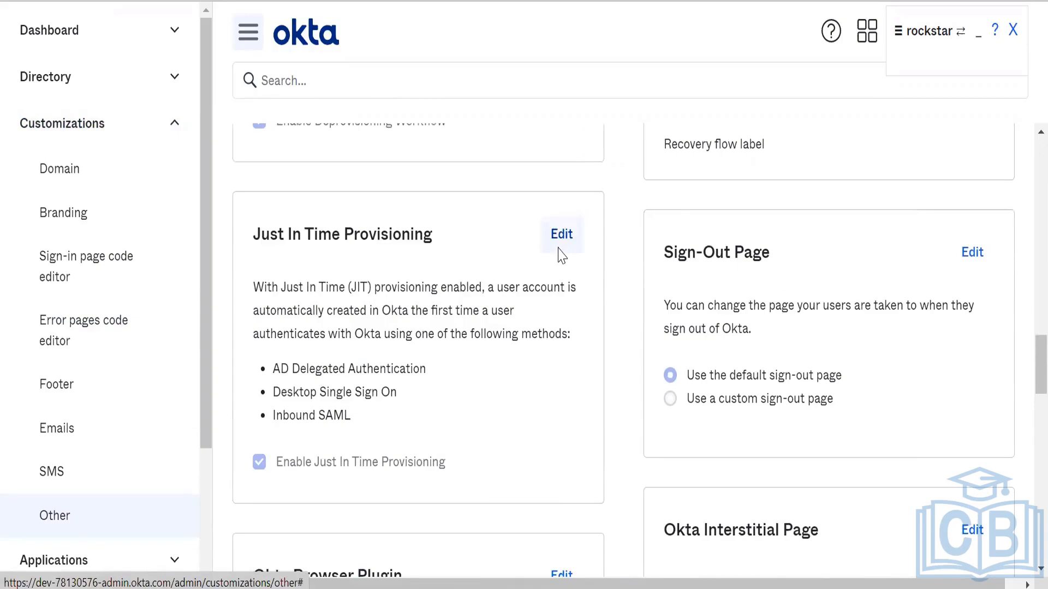
pyautogui.scroll(-2, 561, 255)
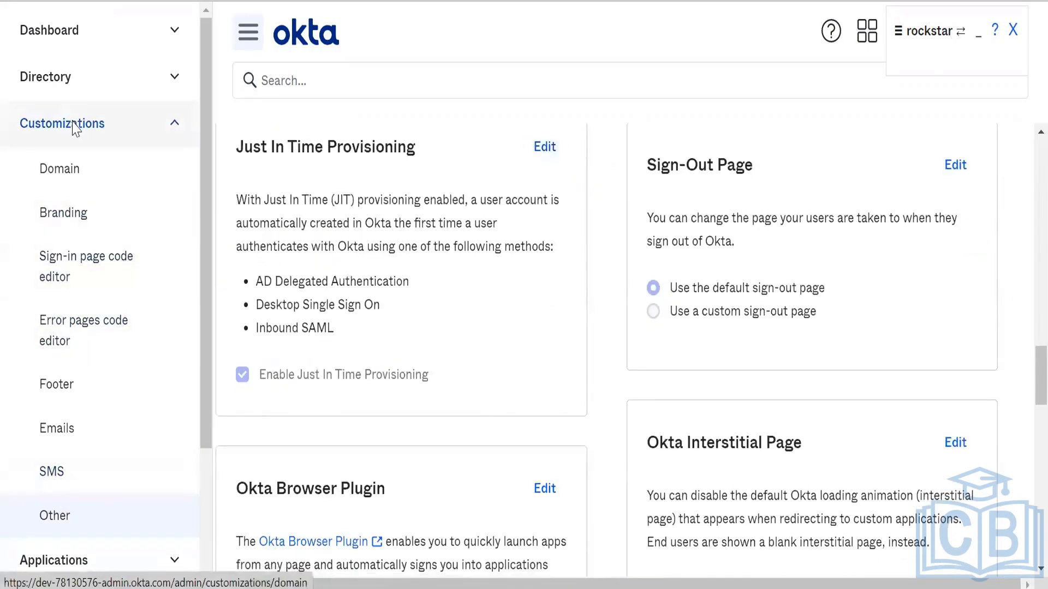
pyautogui.scroll(-8, 399, 319)
pyautogui.scroll(6, 398, 319)
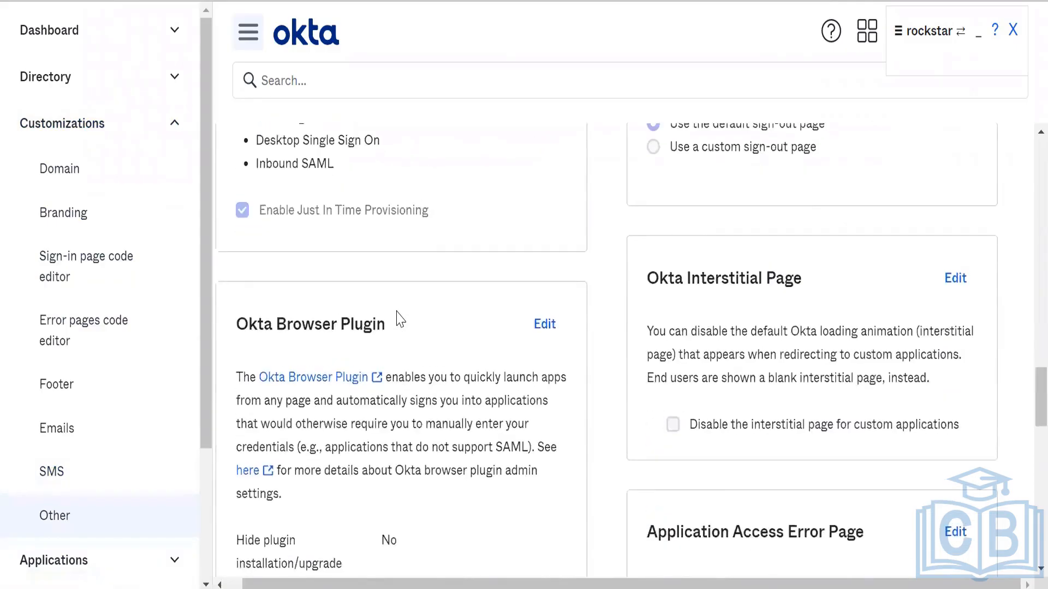
pyautogui.scroll(15, 399, 319)
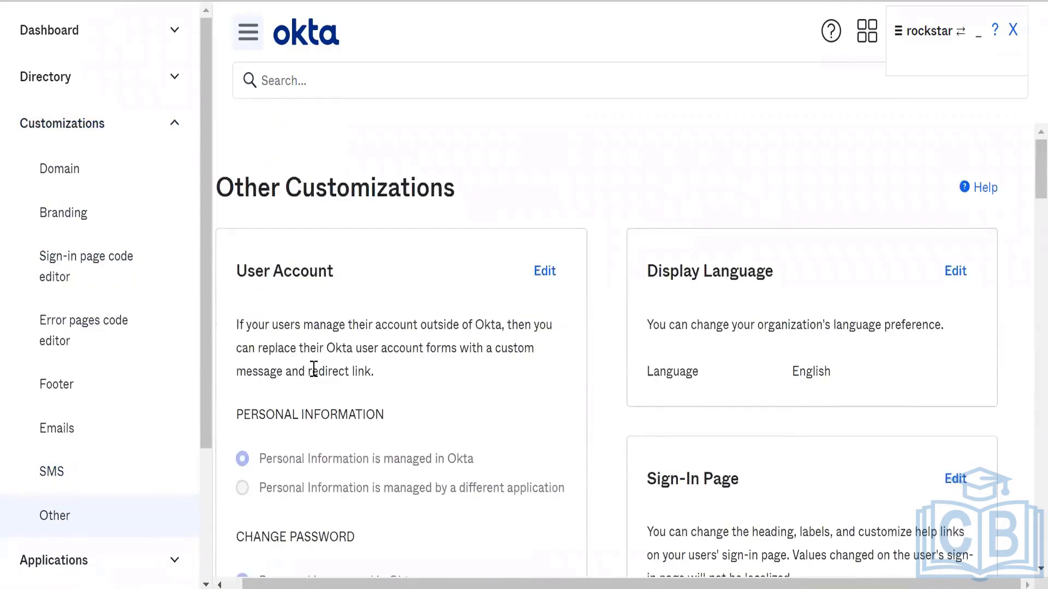
pyautogui.hscroll(-1, 314, 370)
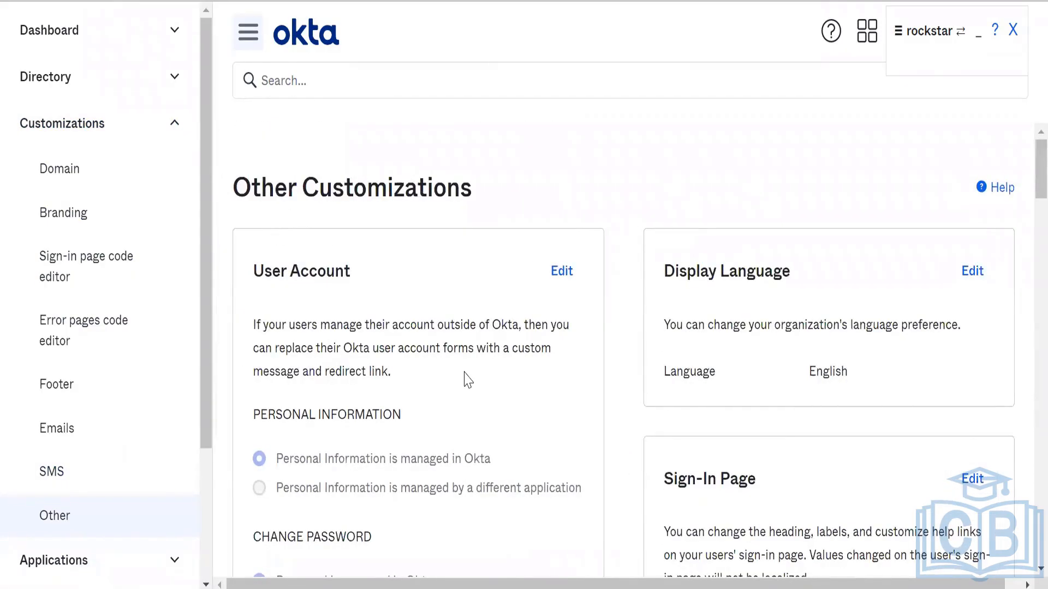
# Examine the personal information and change password options in the User Account settings.
pyautogui.scroll(-2, 465, 376)
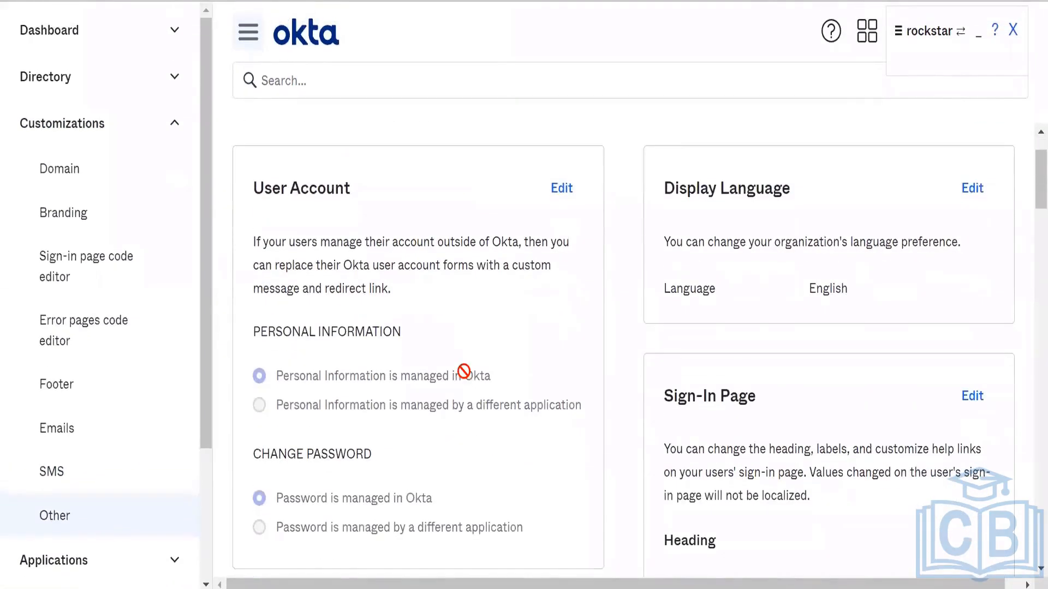
pyautogui.scroll(-1, 463, 371)
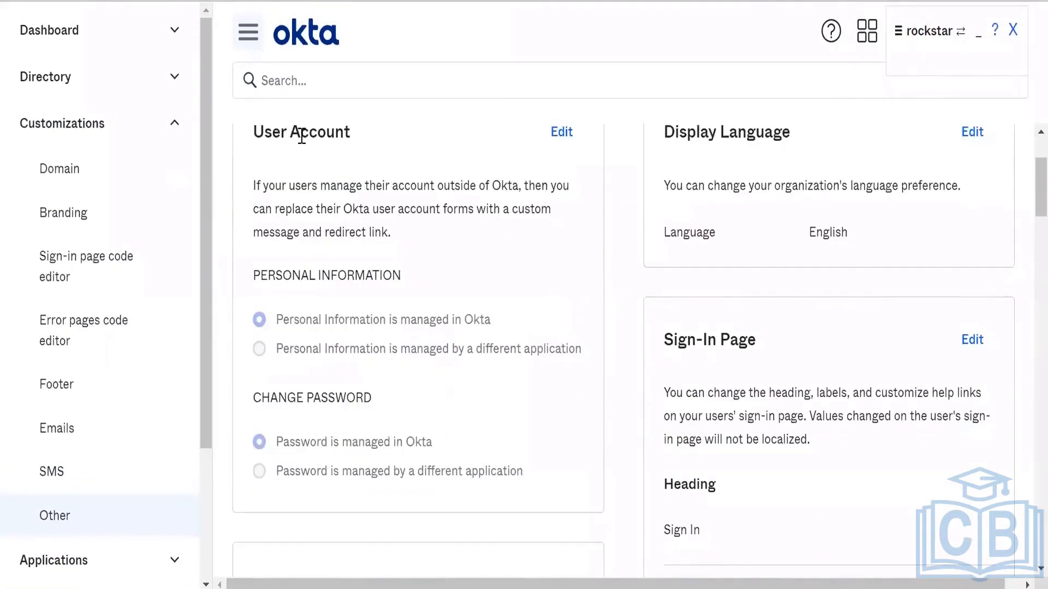
pyautogui.moveTo(249, 129); pyautogui.dragTo(315, 116)
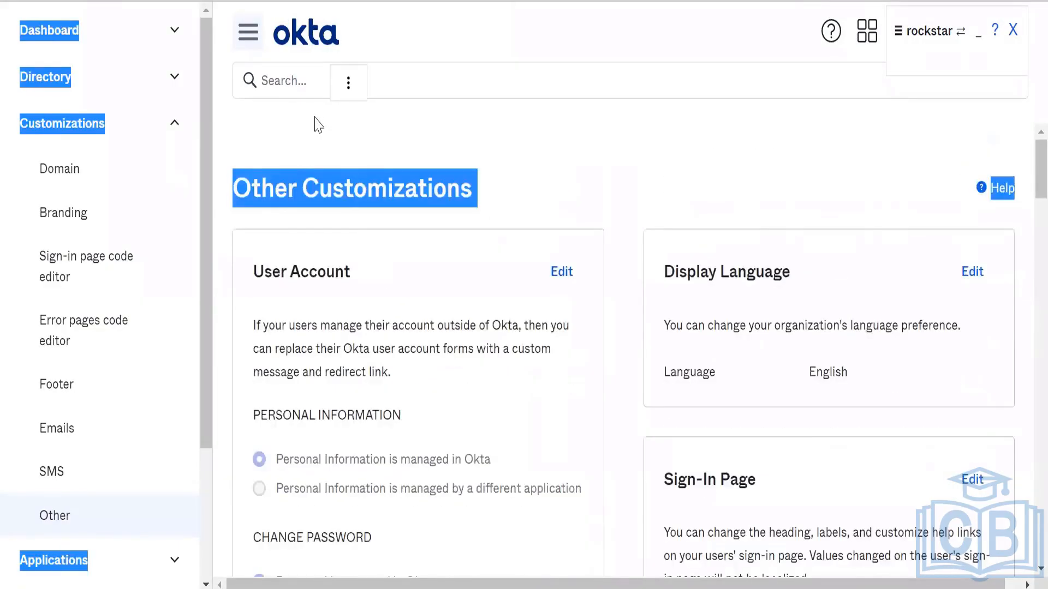
pyautogui.click(364, 247)
pyautogui.scroll(-4, 364, 248)
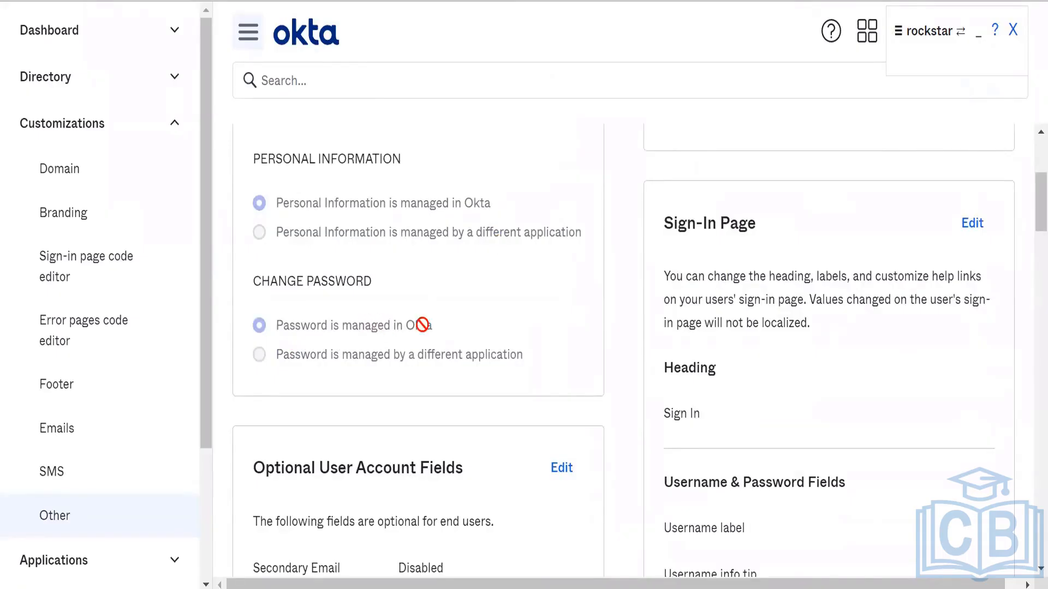
pyautogui.scroll(-1, 436, 323)
pyautogui.scroll(3, 435, 322)
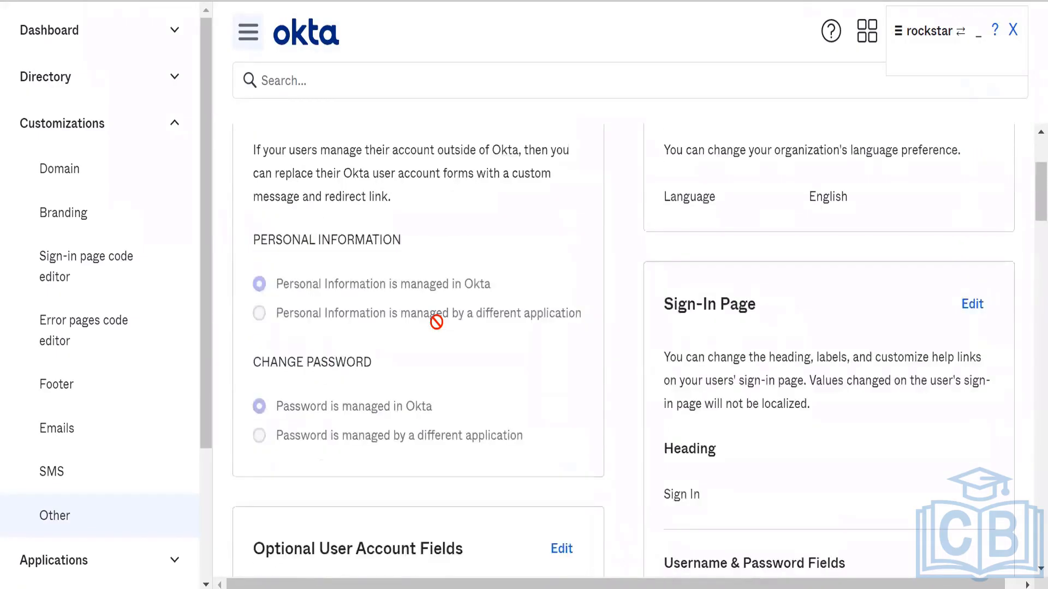
# Edit the User Account settings, have personal information managed by a different application, and inspect the custom message and link fields.
pyautogui.click(573, 148)
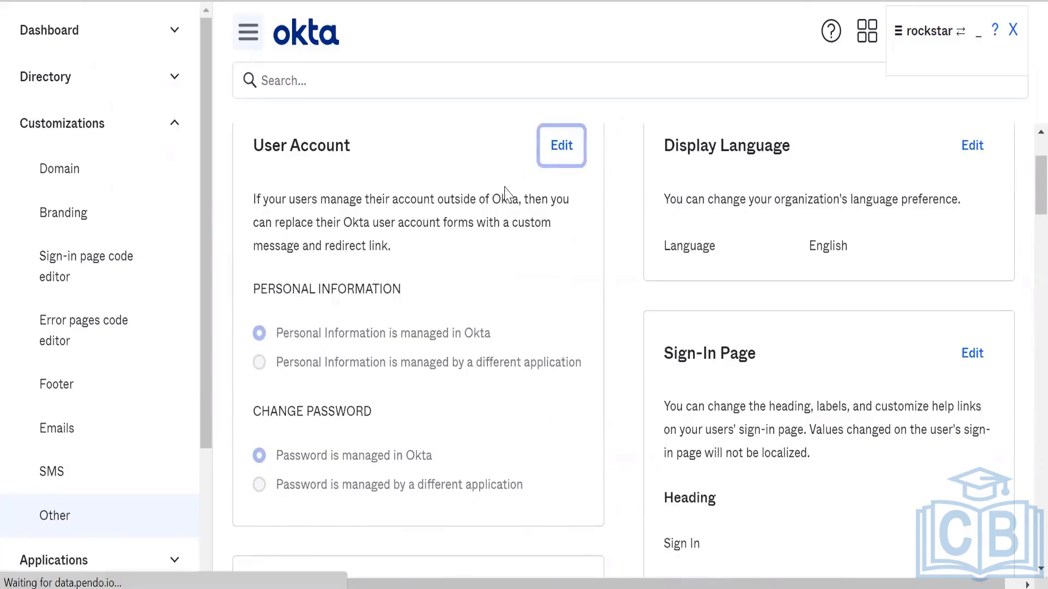
pyautogui.click(455, 269)
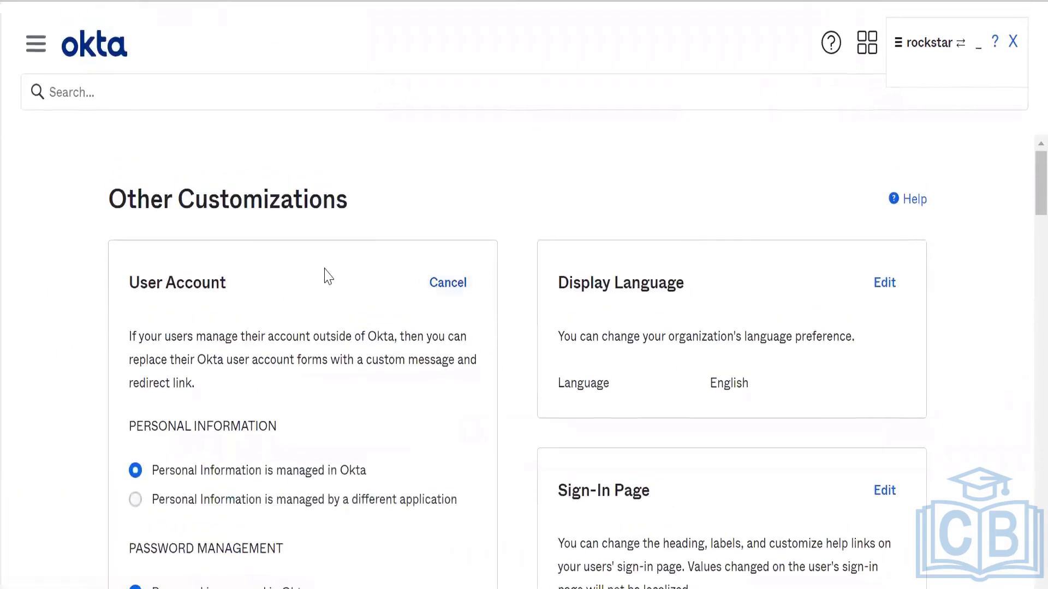
pyautogui.scroll(-6, 325, 277)
pyautogui.scroll(3, 323, 277)
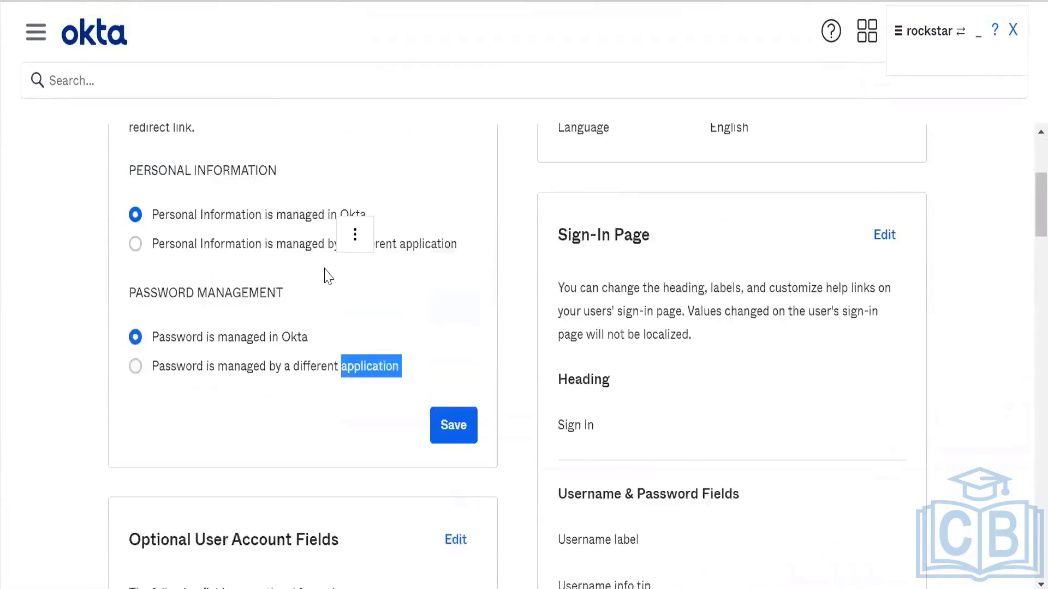
pyautogui.click(322, 273)
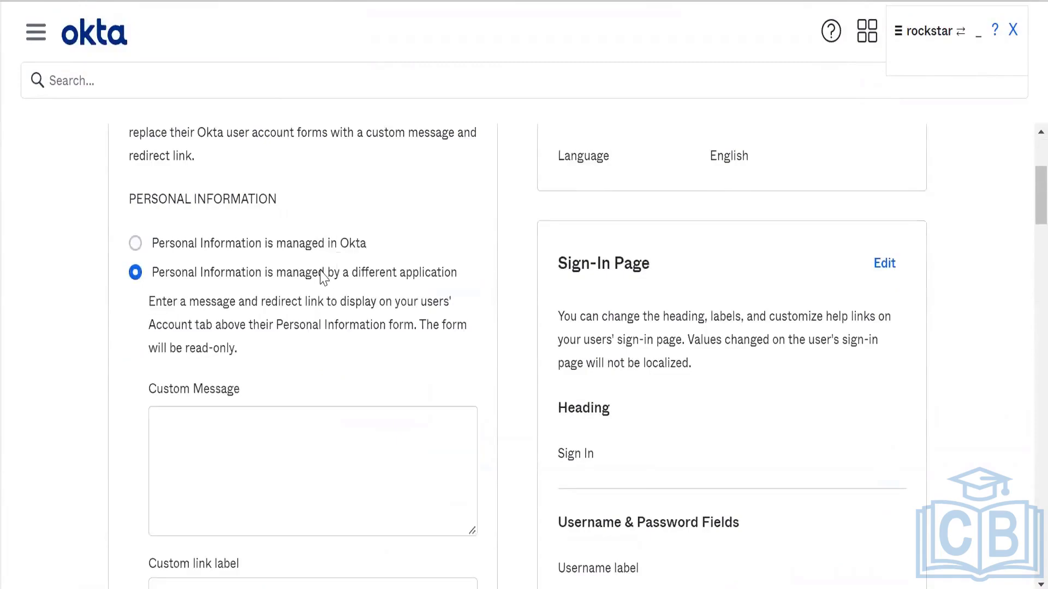
pyautogui.click(293, 445)
pyautogui.scroll(-4, 293, 445)
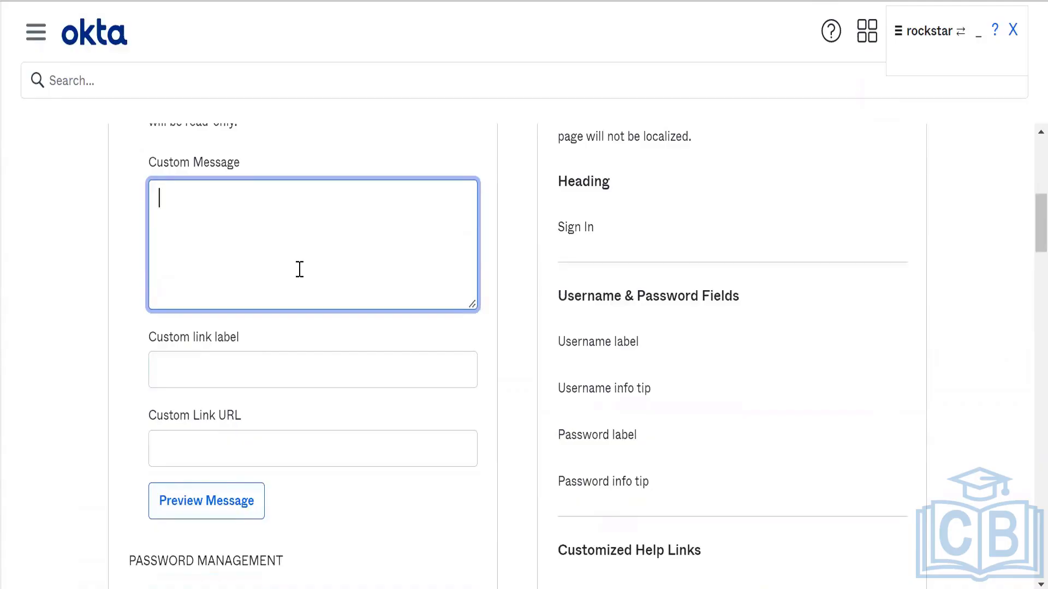
pyautogui.scroll(-1, 300, 276)
pyautogui.scroll(3, 299, 276)
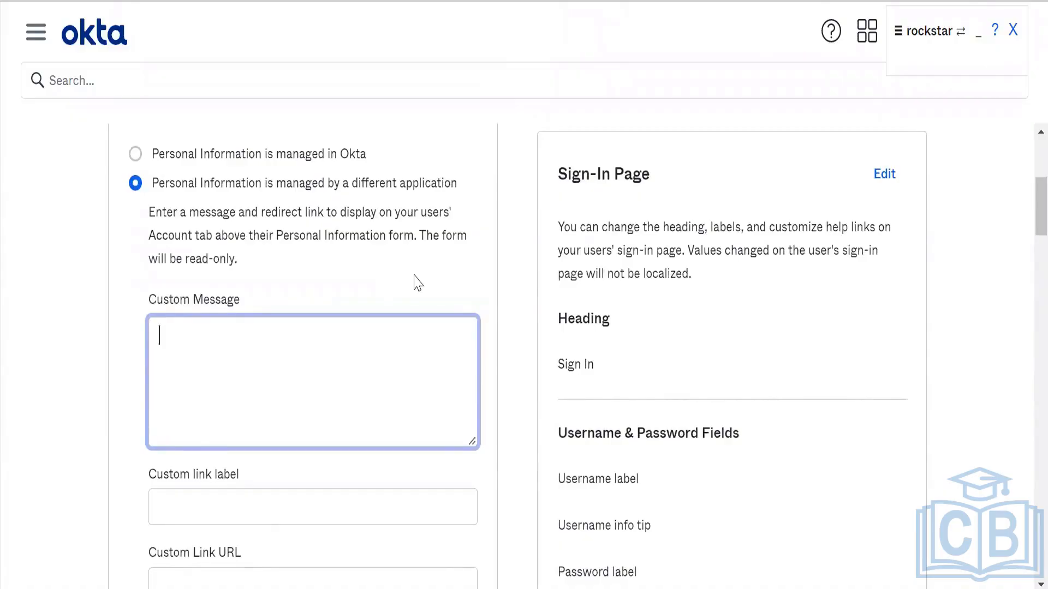
# Return personal information management to Okta, have the password managed by a different application, and review the change and expired password fields.
pyautogui.click(341, 157)
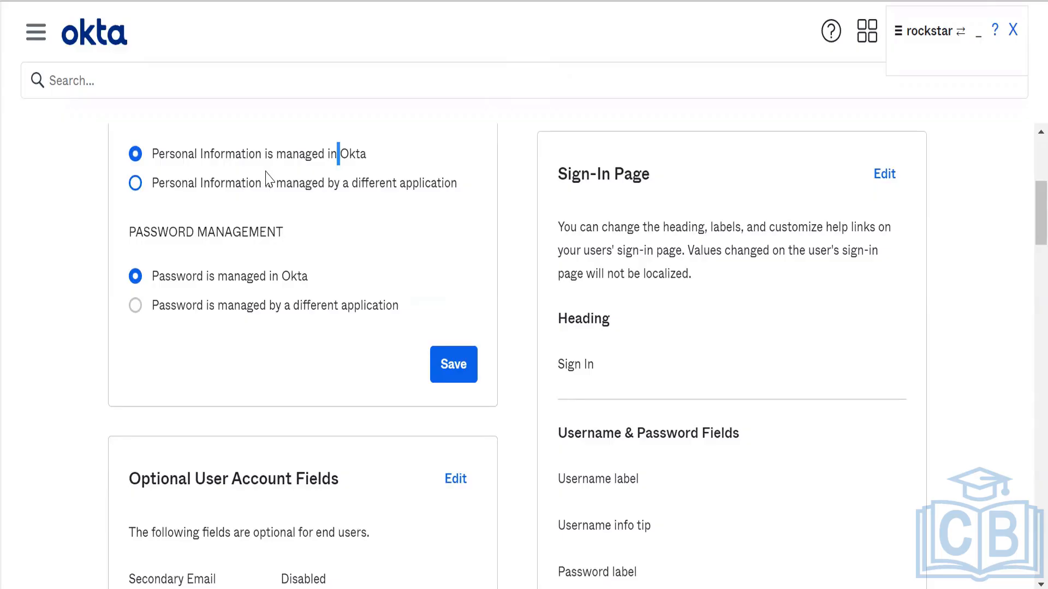
pyautogui.click(253, 310)
pyautogui.scroll(4, 255, 308)
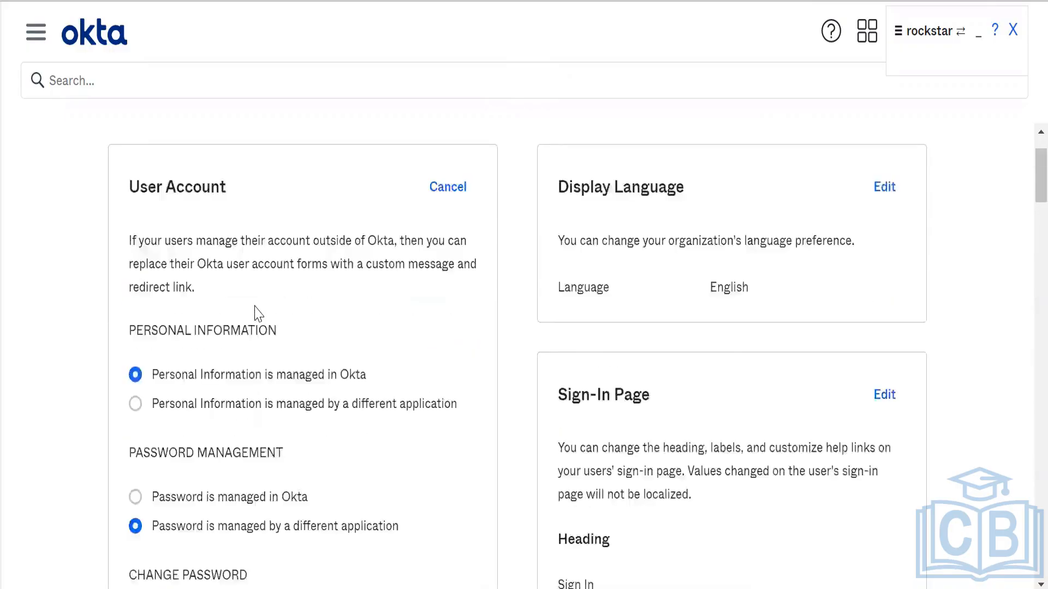
pyautogui.scroll(-8, 254, 309)
pyautogui.scroll(4, 259, 315)
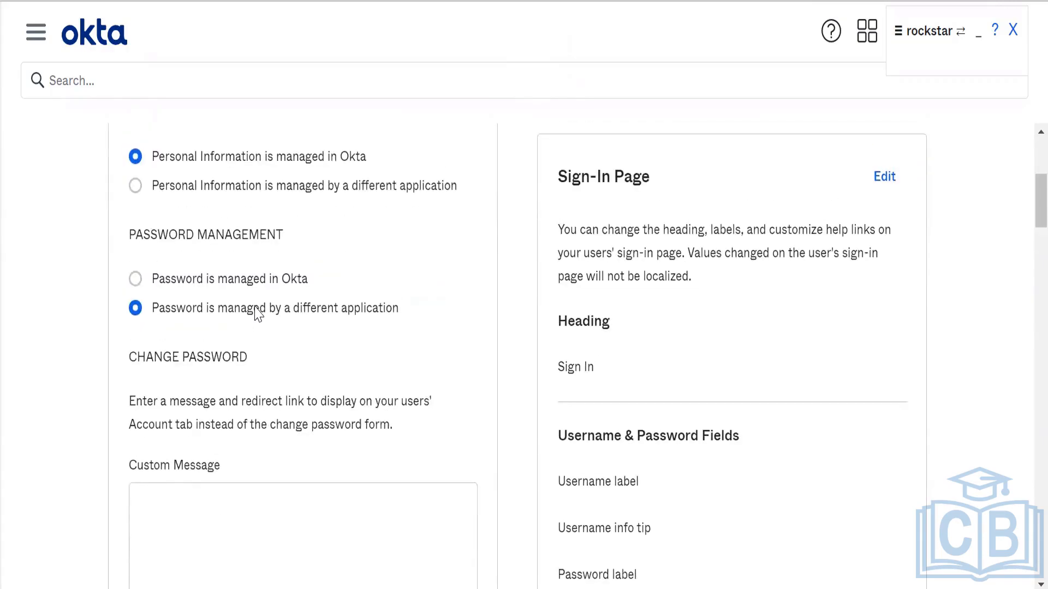
pyautogui.scroll(2, 256, 312)
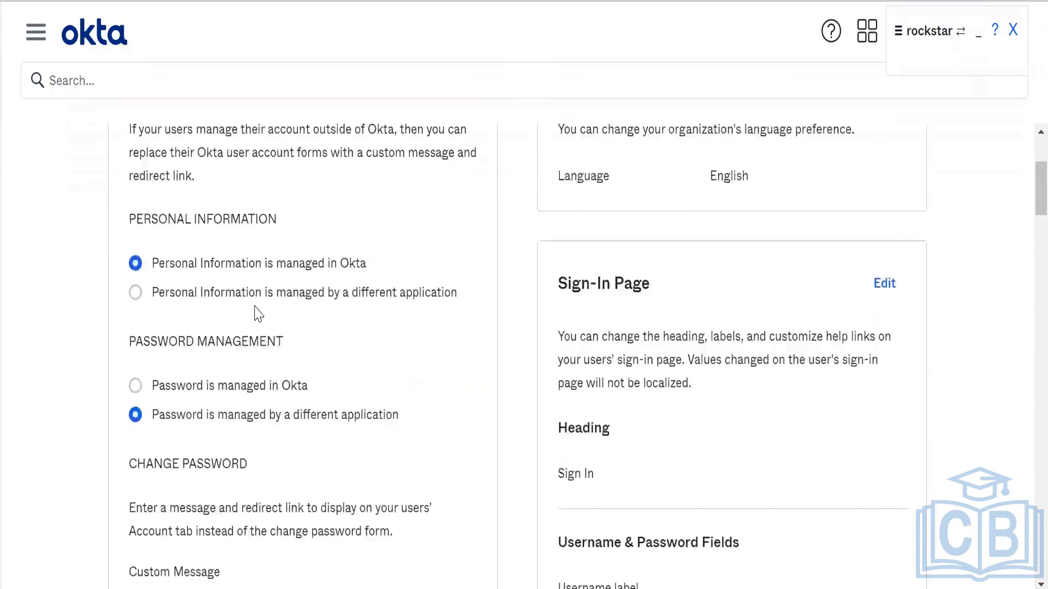
pyautogui.scroll(-10, 255, 307)
pyautogui.scroll(-2, 266, 221)
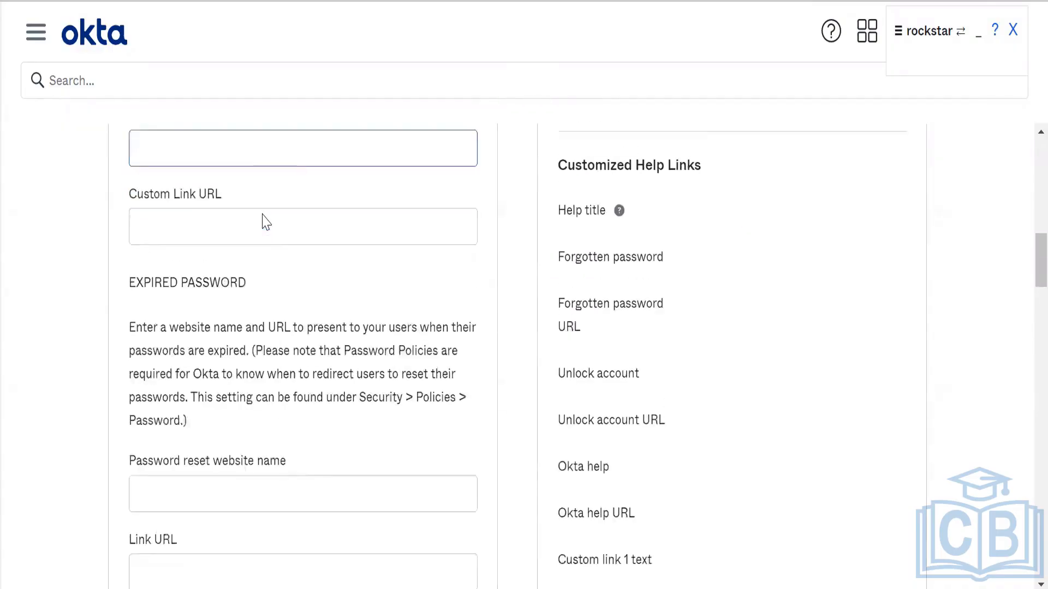
pyautogui.scroll(4, 266, 221)
pyautogui.scroll(-4, 266, 221)
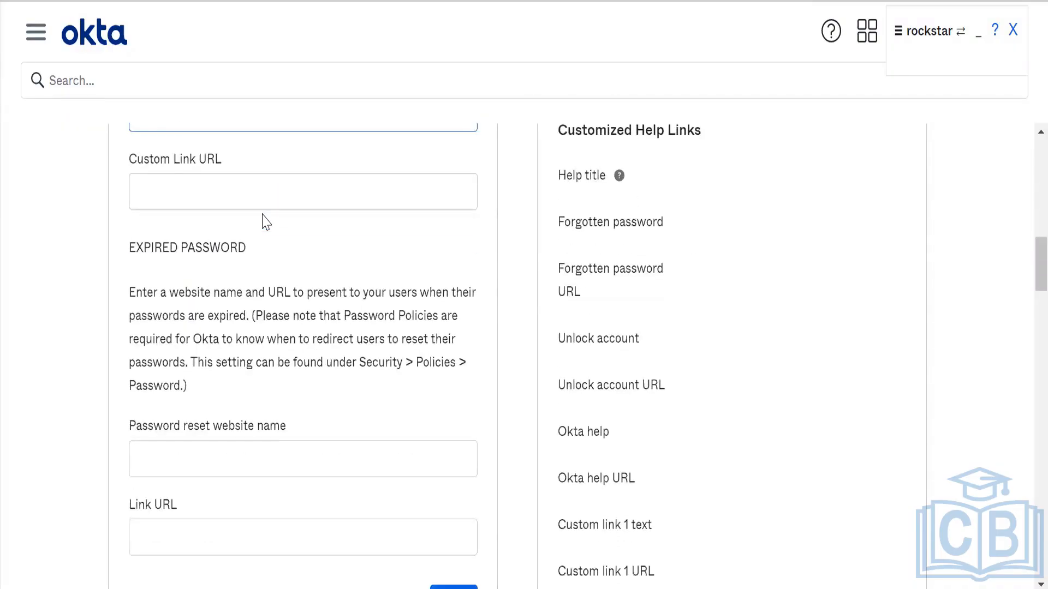
pyautogui.scroll(-8, 266, 221)
pyautogui.scroll(9, 266, 221)
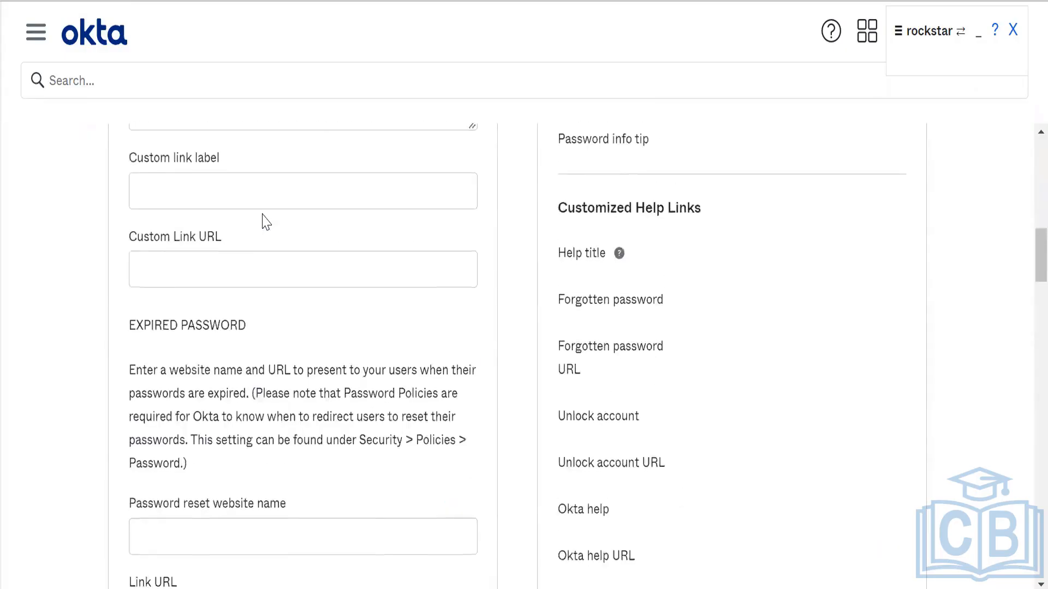
pyautogui.scroll(5, 265, 221)
# Set password management back to Okta and cancel editing the User Account settings.
pyautogui.click(241, 328)
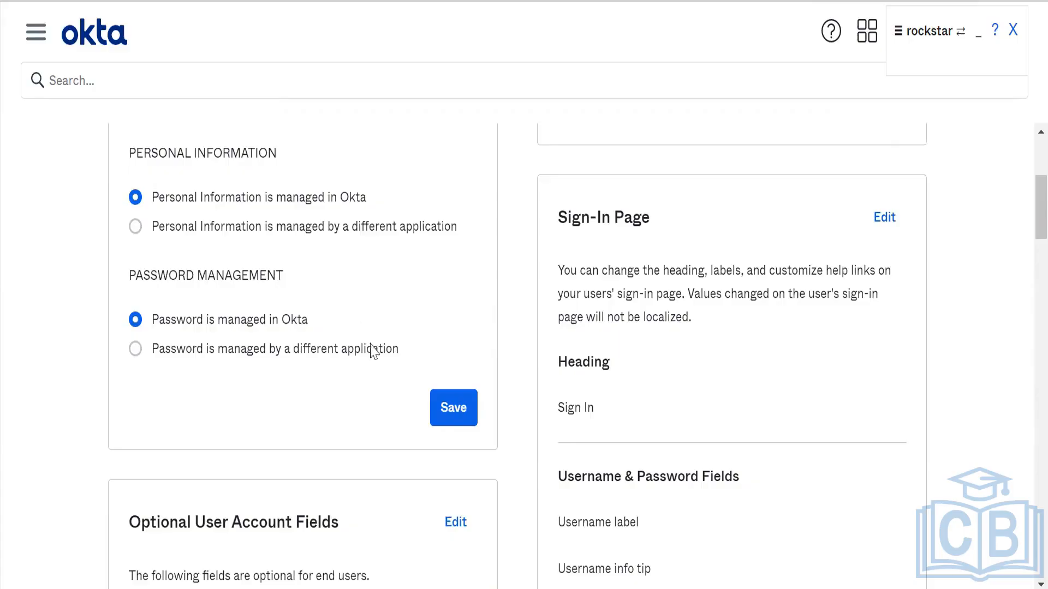
pyautogui.scroll(-2, 370, 304)
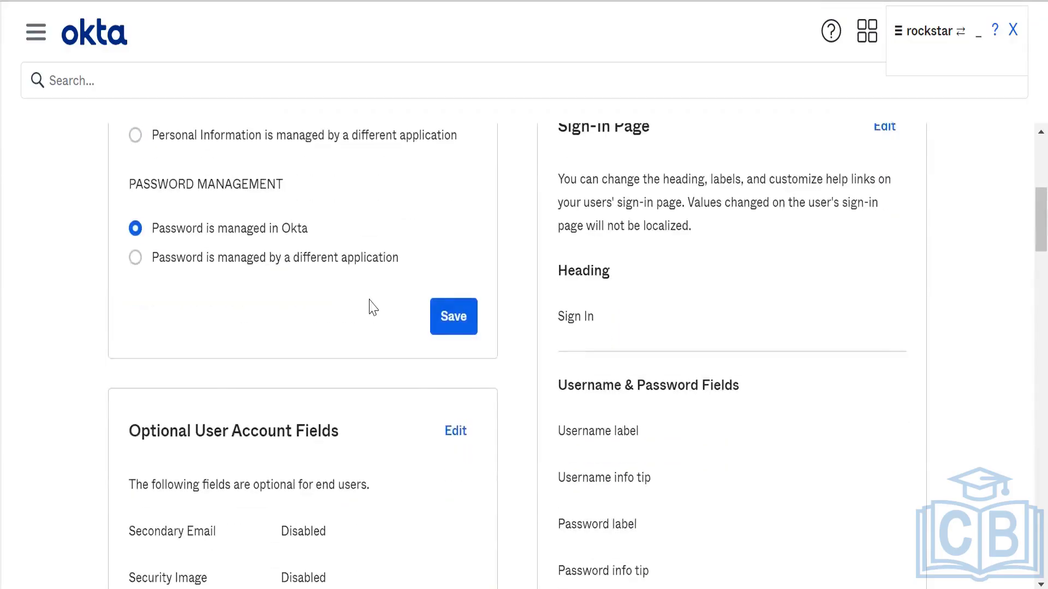
pyautogui.scroll(5, 369, 304)
pyautogui.click(461, 168)
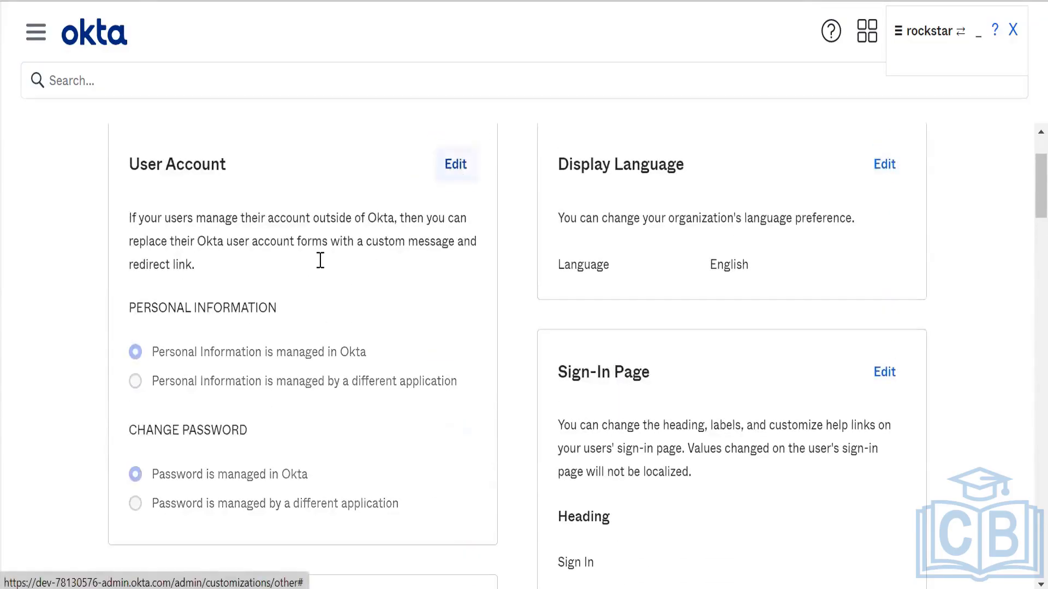
# Edit the organization's Display Language setting and browse the full list of available languages.
pyautogui.scroll(2, 335, 442)
pyautogui.scroll(-2, 335, 442)
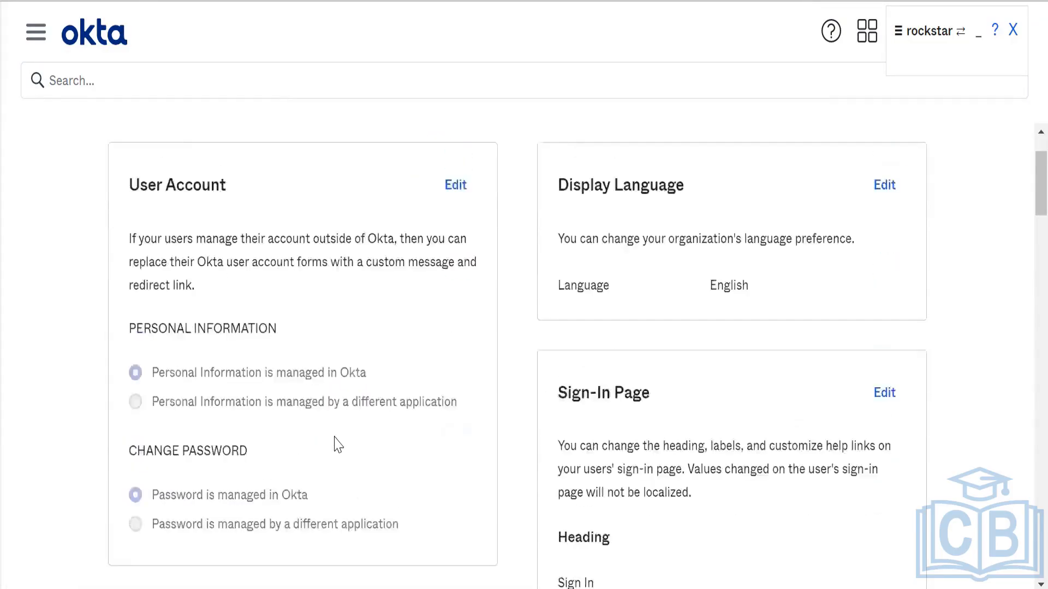
pyautogui.scroll(1, 335, 442)
pyautogui.click(884, 240)
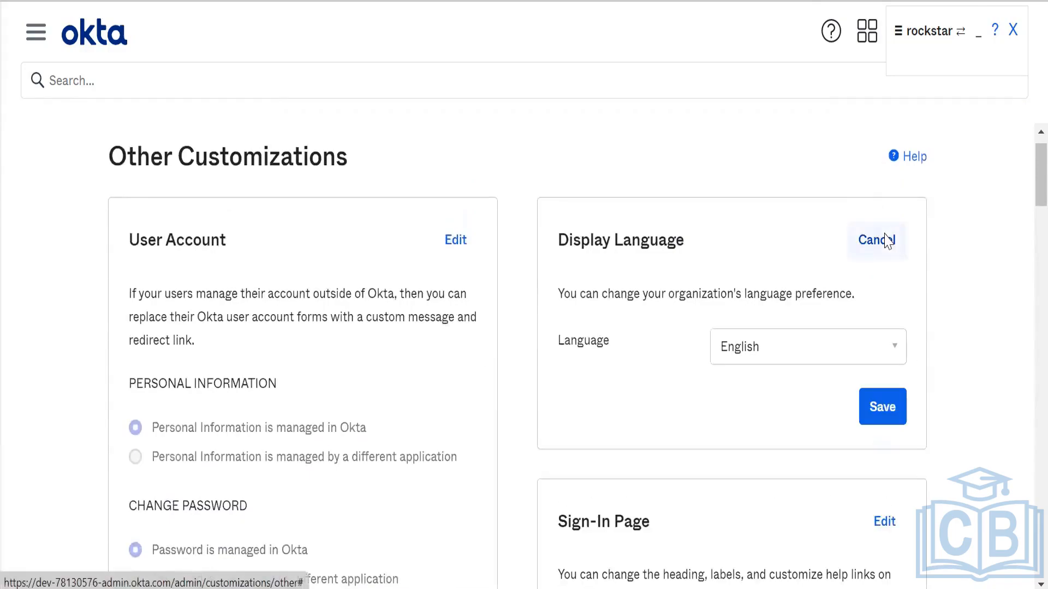
pyautogui.scroll(1, 710, 284)
pyautogui.scroll(-1, 711, 284)
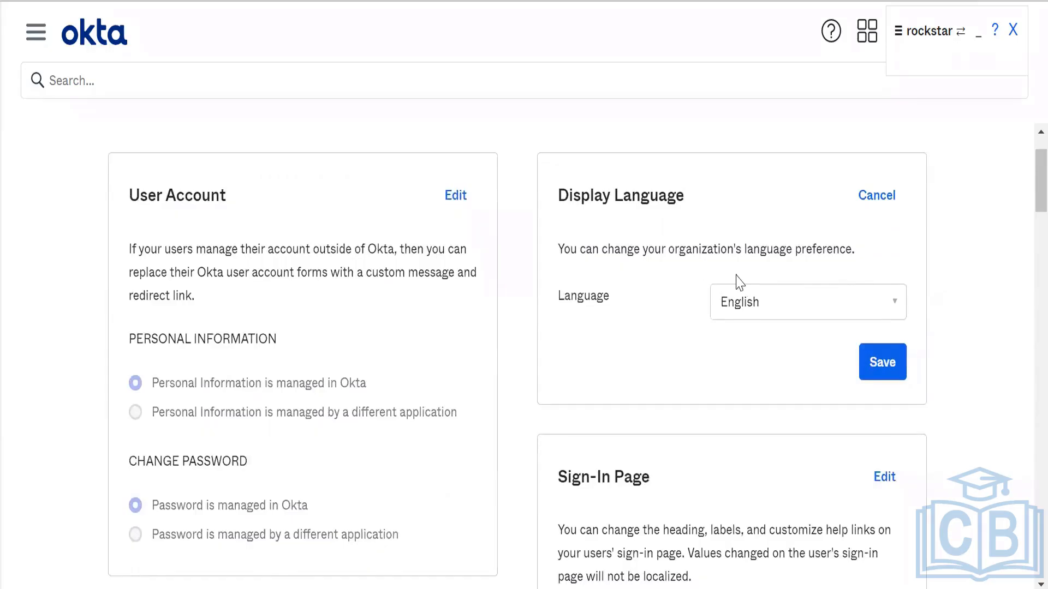
pyautogui.click(753, 301)
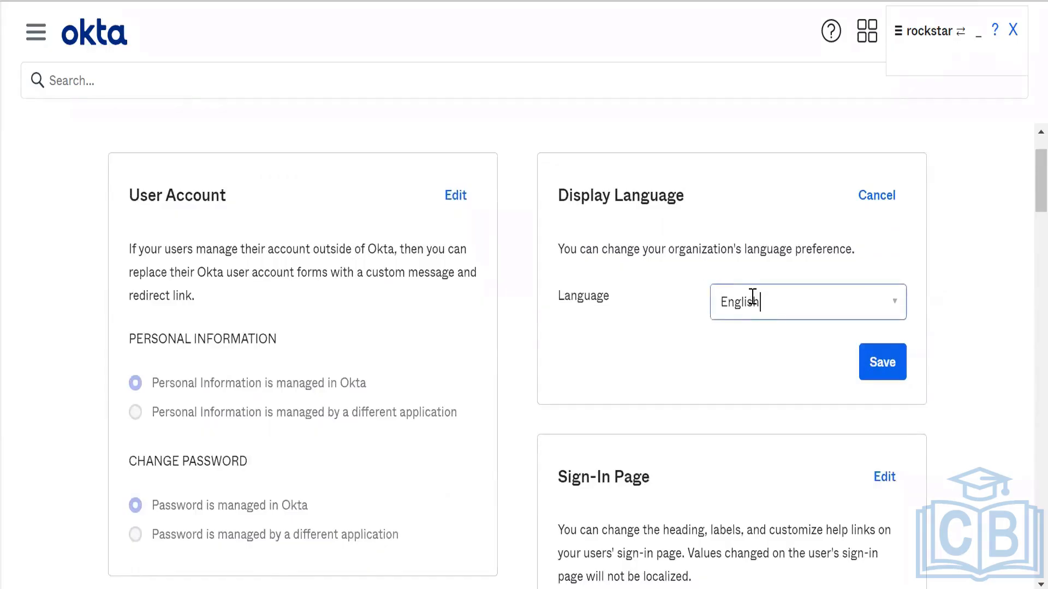
pyautogui.scroll(-5, 774, 406)
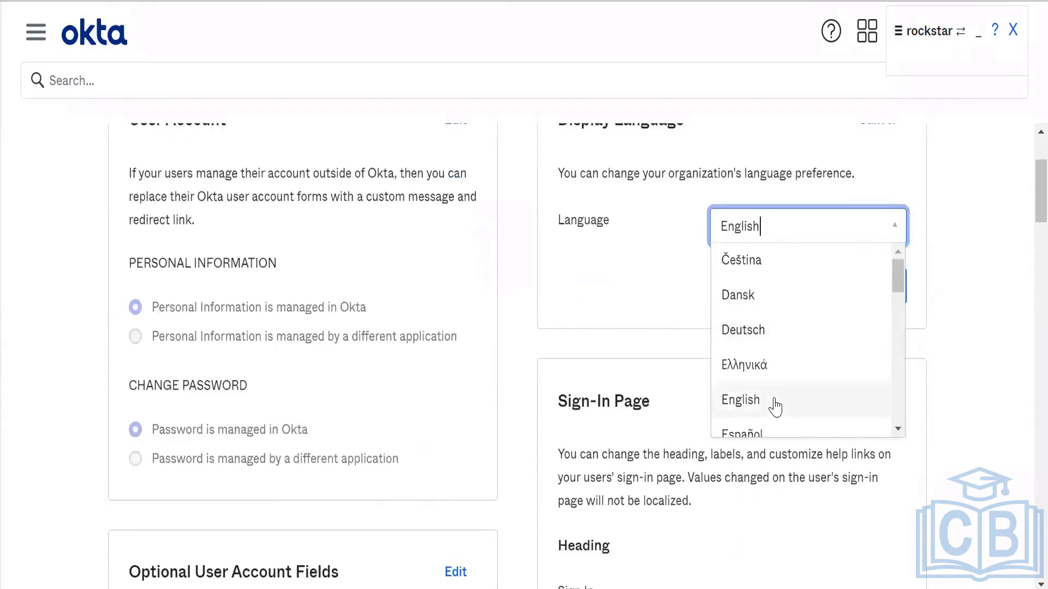
pyautogui.scroll(-5, 775, 406)
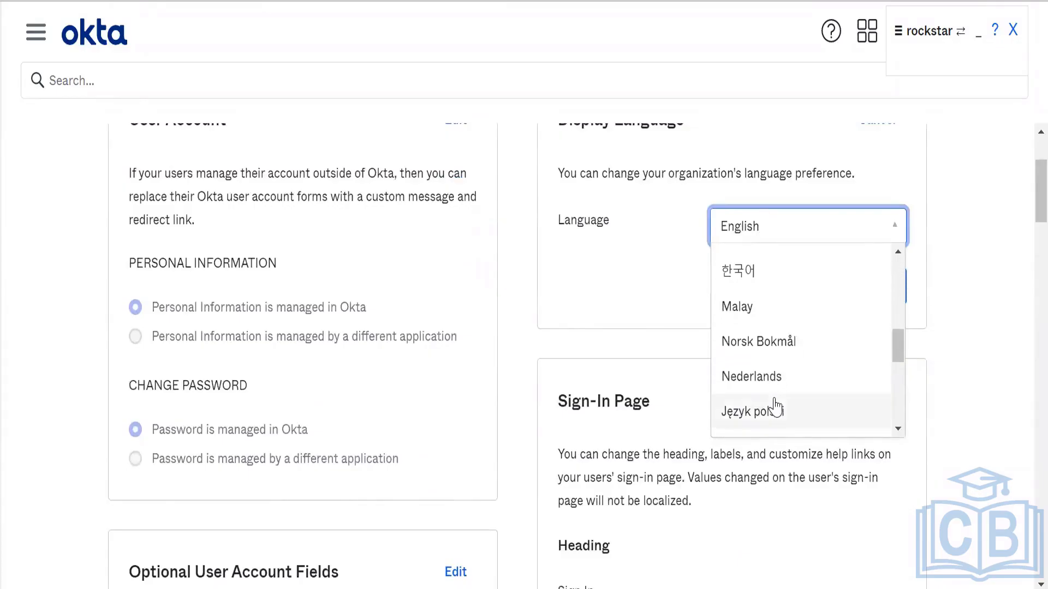
pyautogui.scroll(2, 776, 407)
pyautogui.scroll(-5, 775, 407)
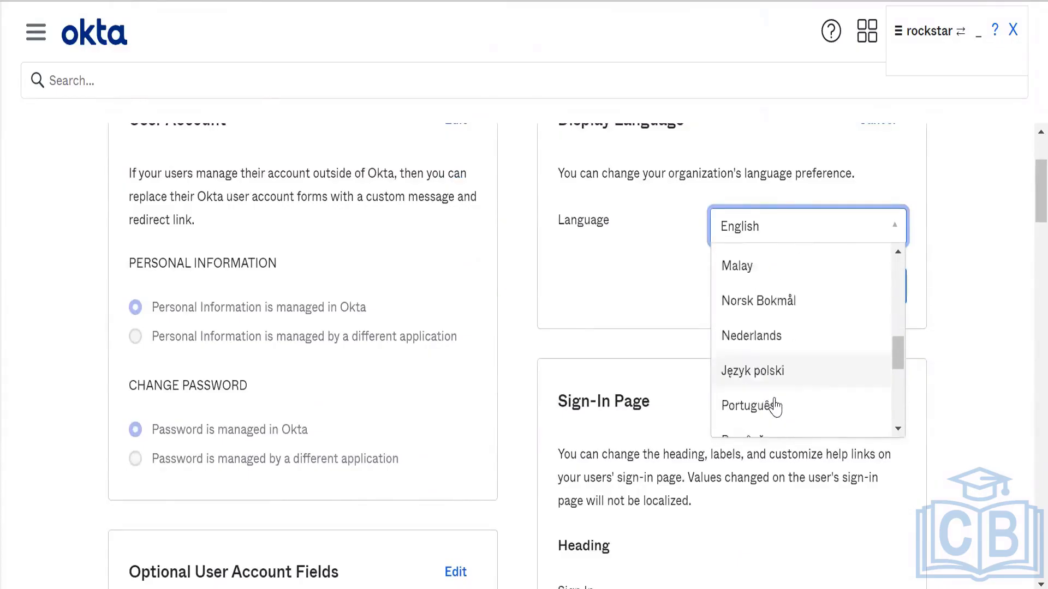
pyautogui.scroll(-4, 775, 406)
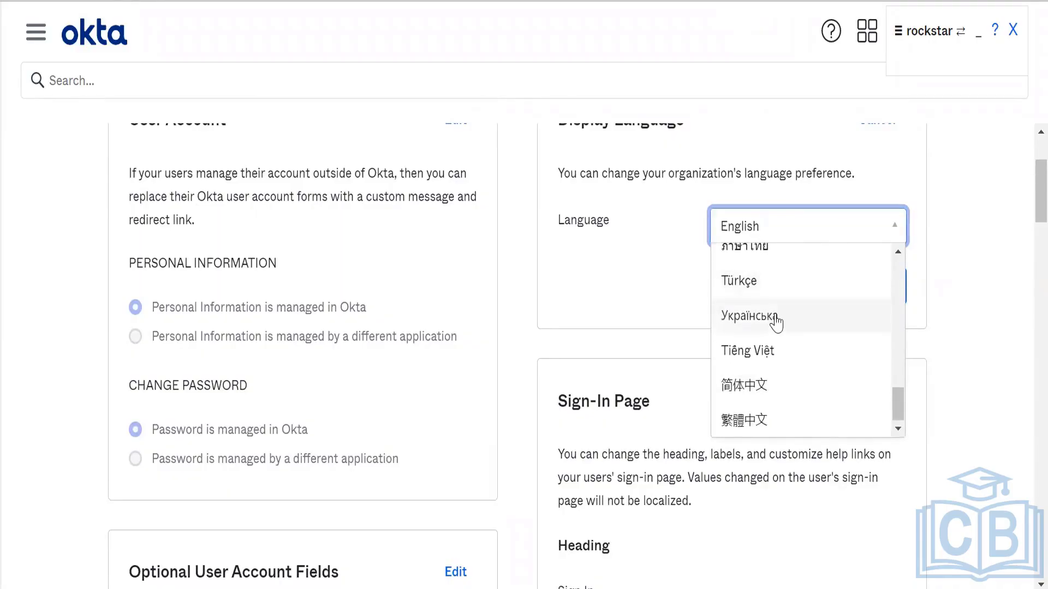
pyautogui.scroll(6, 775, 319)
pyautogui.scroll(6, 776, 321)
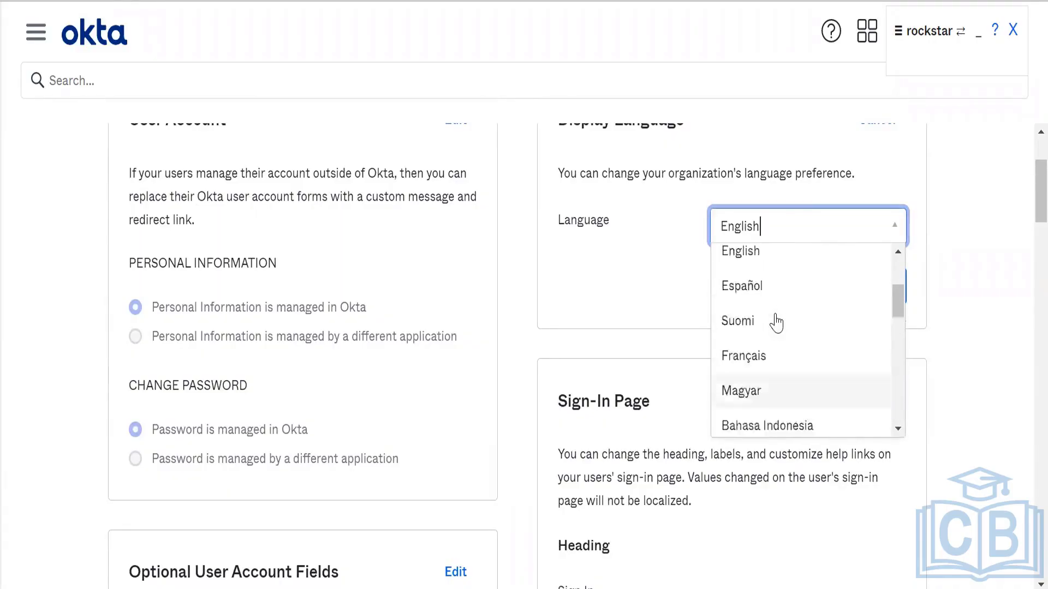
pyautogui.scroll(1, 775, 320)
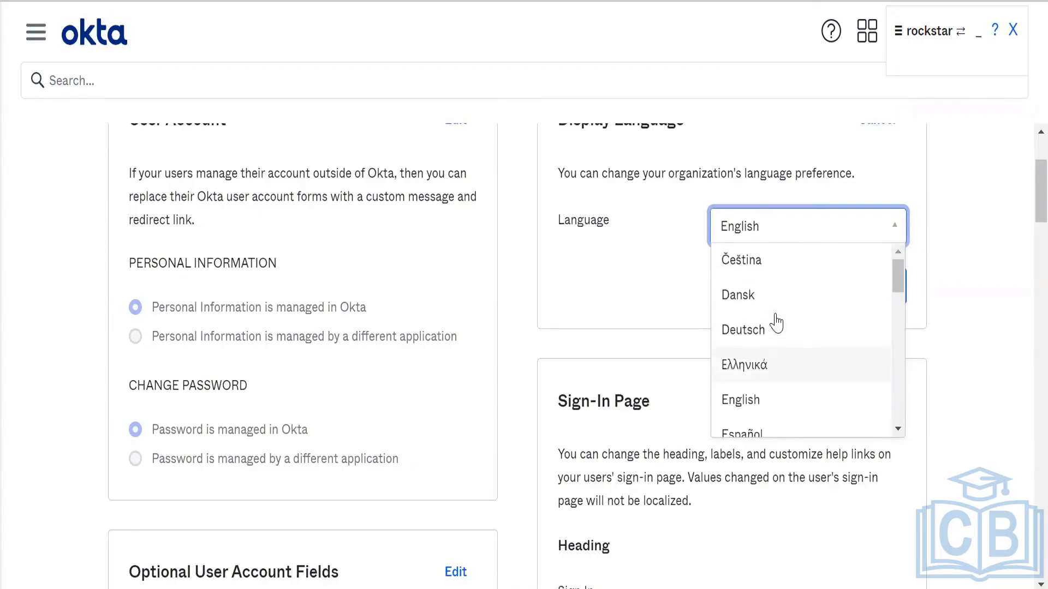
# Close the language list and cancel editing the organization's Display Language setting.
pyautogui.click(976, 279)
pyautogui.scroll(-3, 974, 278)
pyautogui.scroll(6, 971, 278)
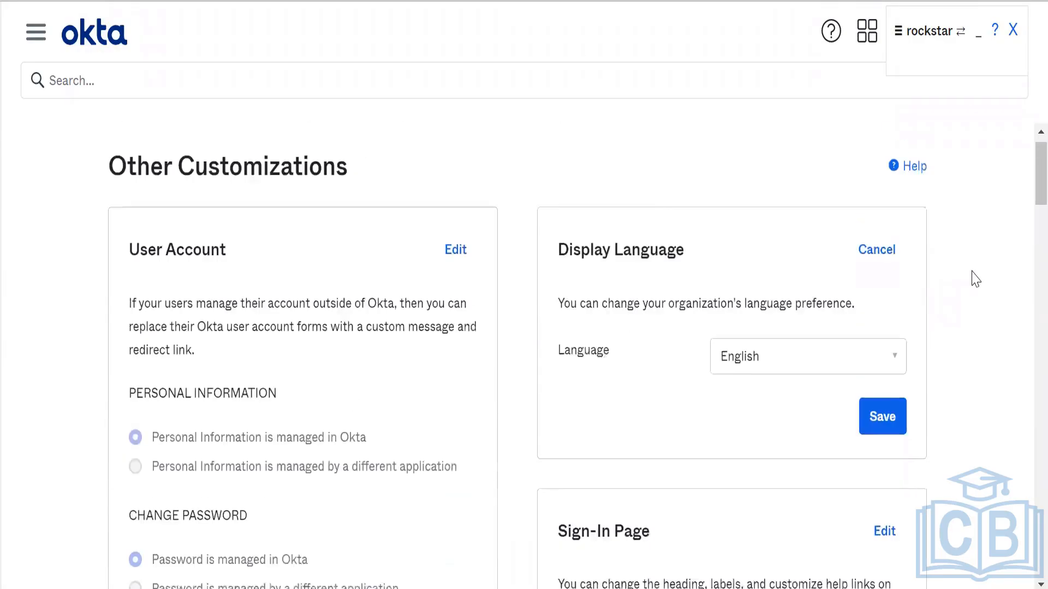
pyautogui.click(879, 257)
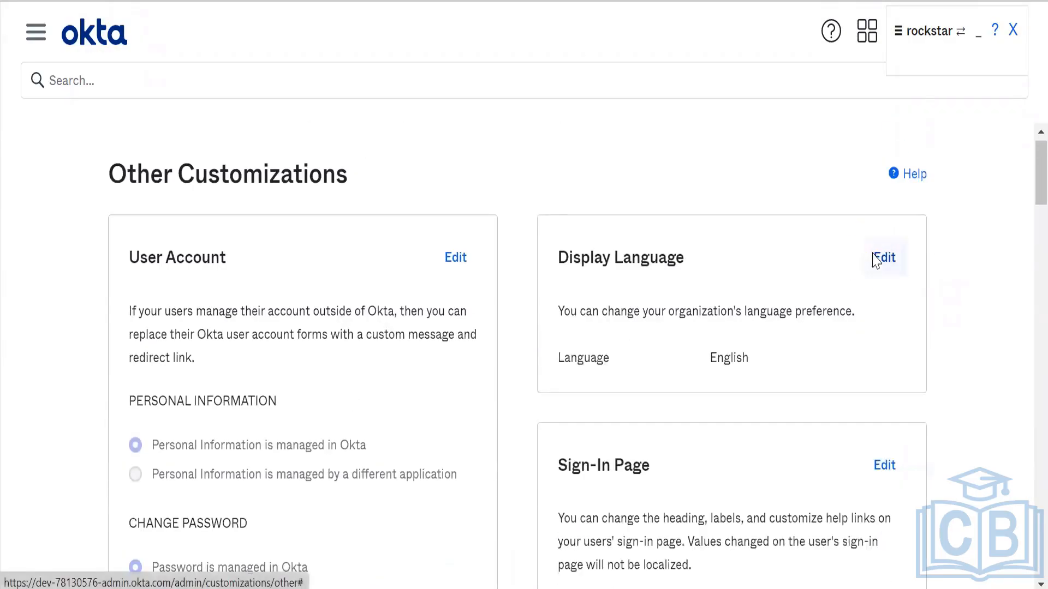
# Review the organization's language value, reopen its list of language choices, and cancel the edit.
pyautogui.doubleClick(726, 361)
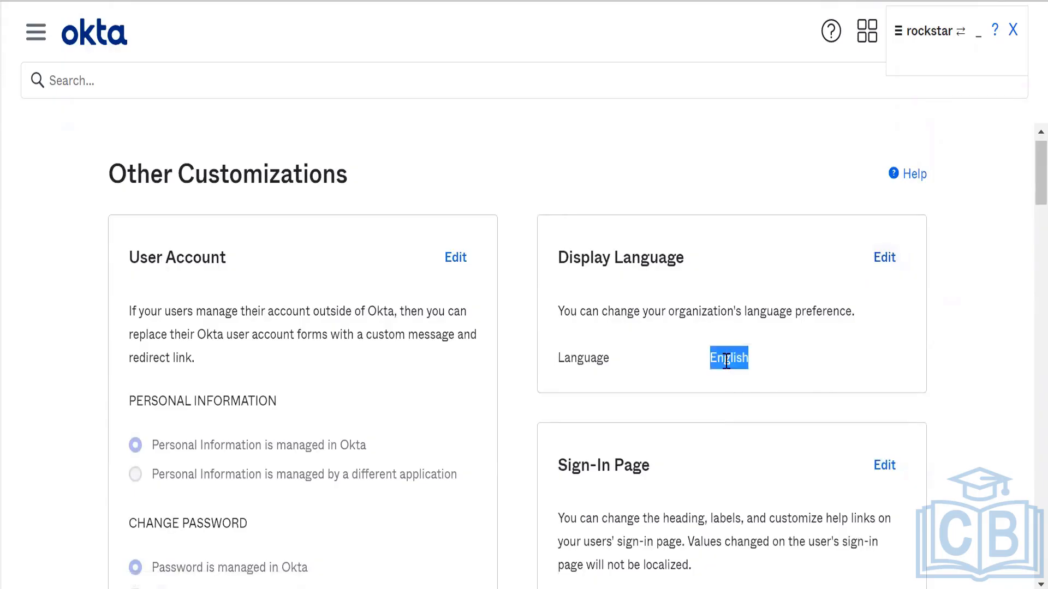
pyautogui.click(884, 257)
pyautogui.click(838, 371)
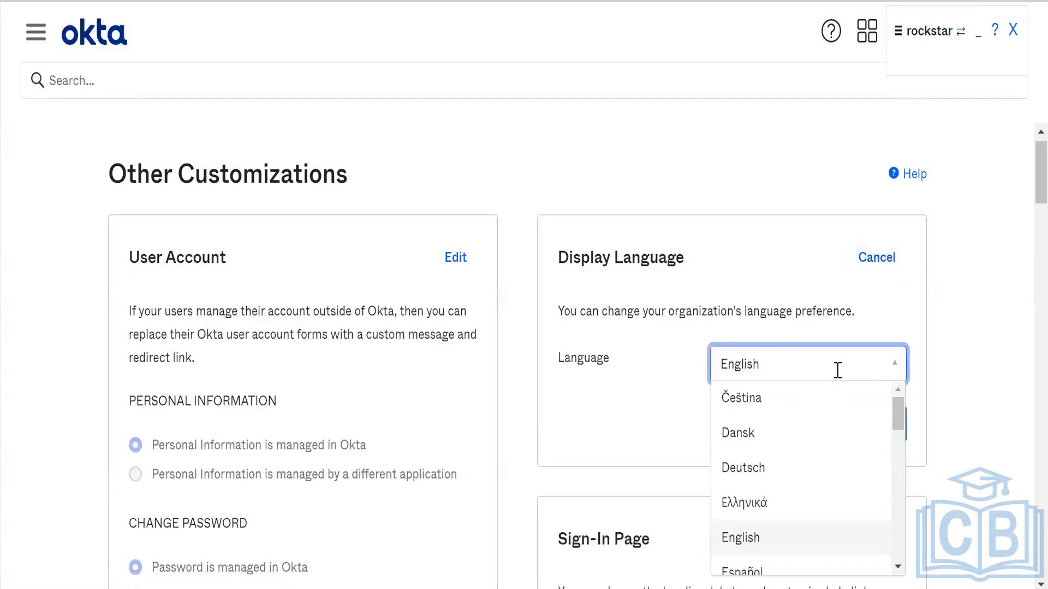
pyautogui.click(873, 256)
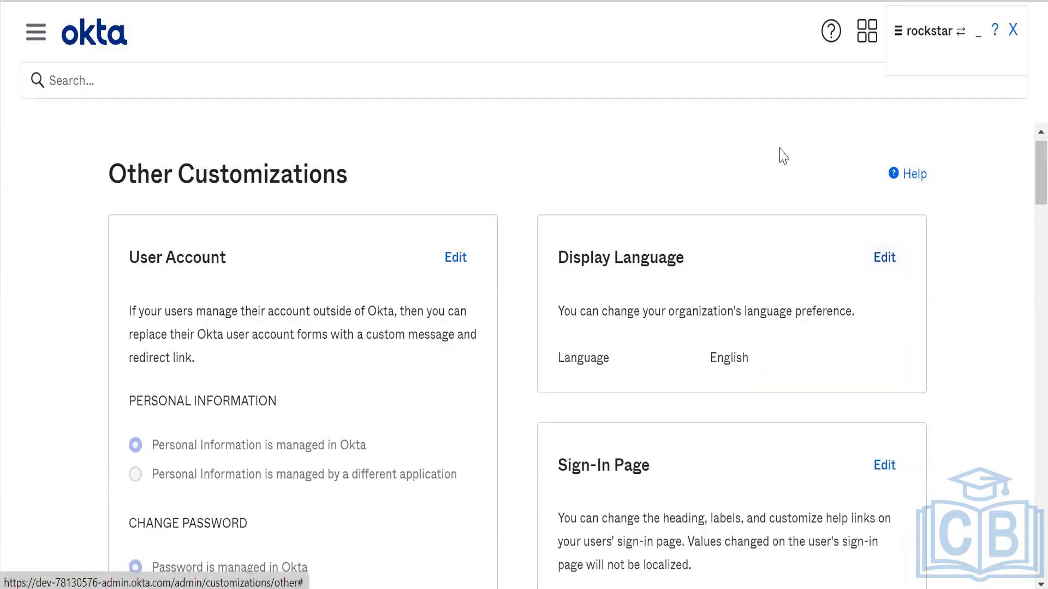
# Open the end user dashboard and edit the Display Language section in the account settings.
pyautogui.click(865, 41)
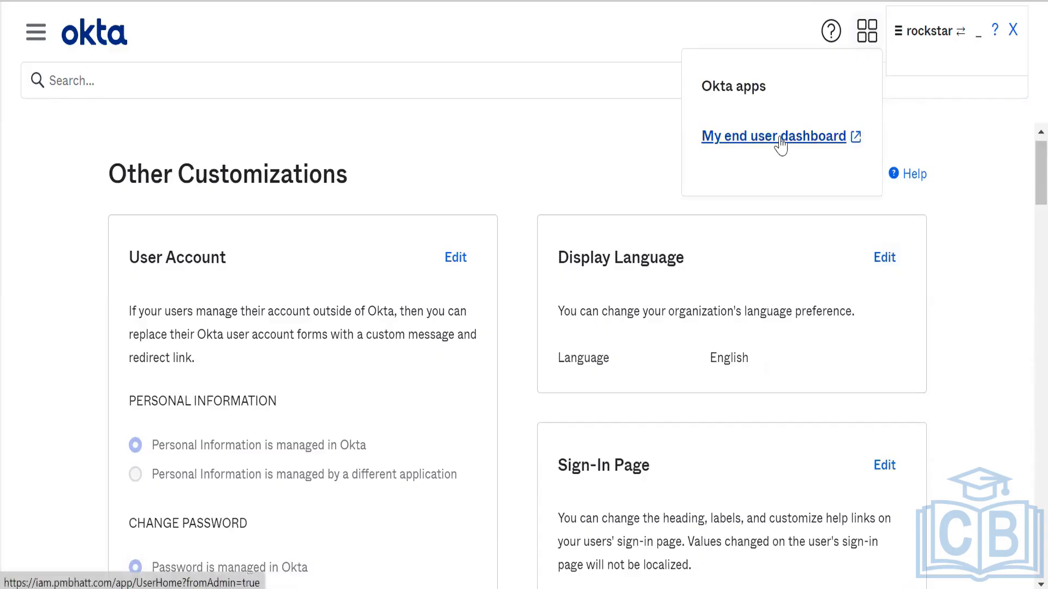
pyautogui.click(780, 139)
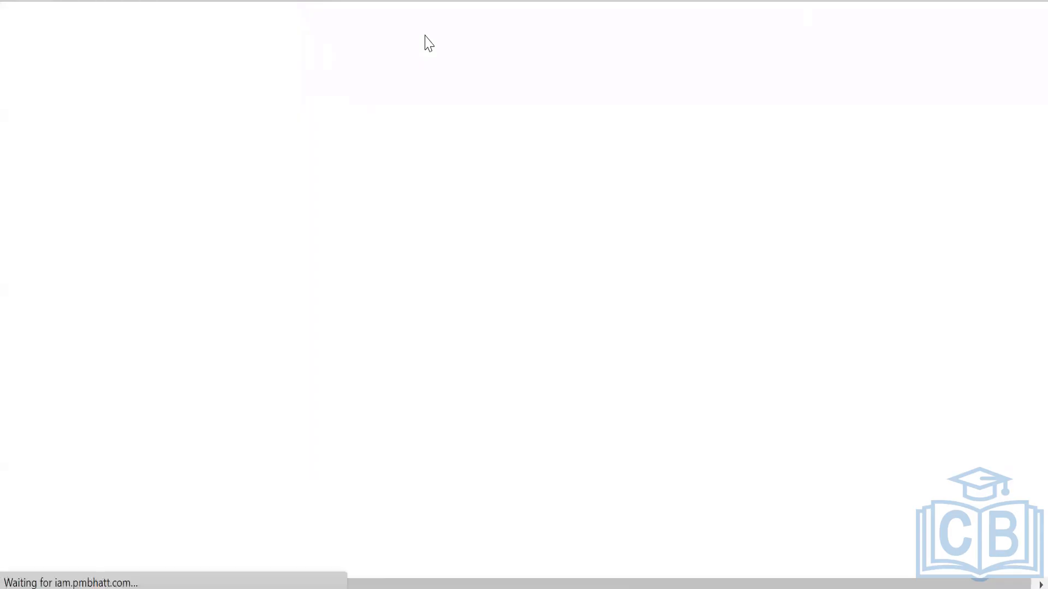
pyautogui.click(542, 131)
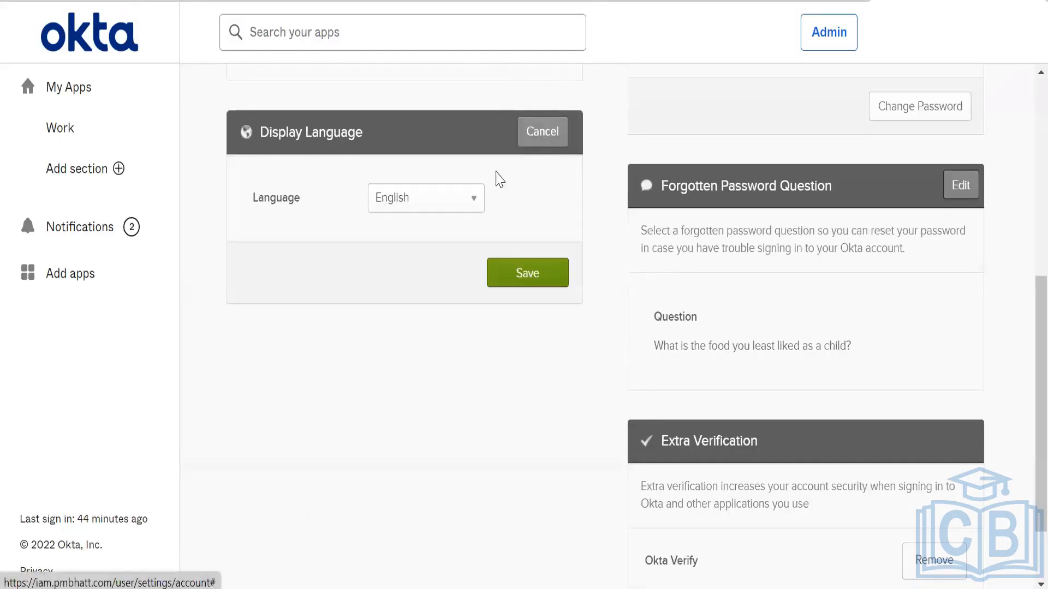
# Set the account's display language to Svenska, save the change, and dismiss the offer to translate the page.
pyautogui.click(461, 202)
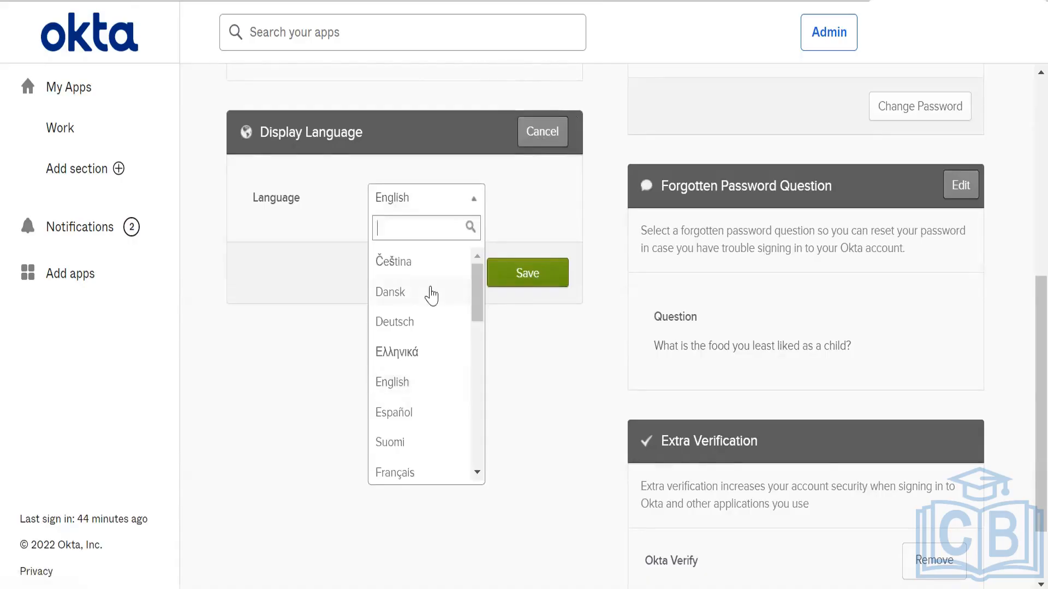
pyautogui.scroll(-7, 434, 391)
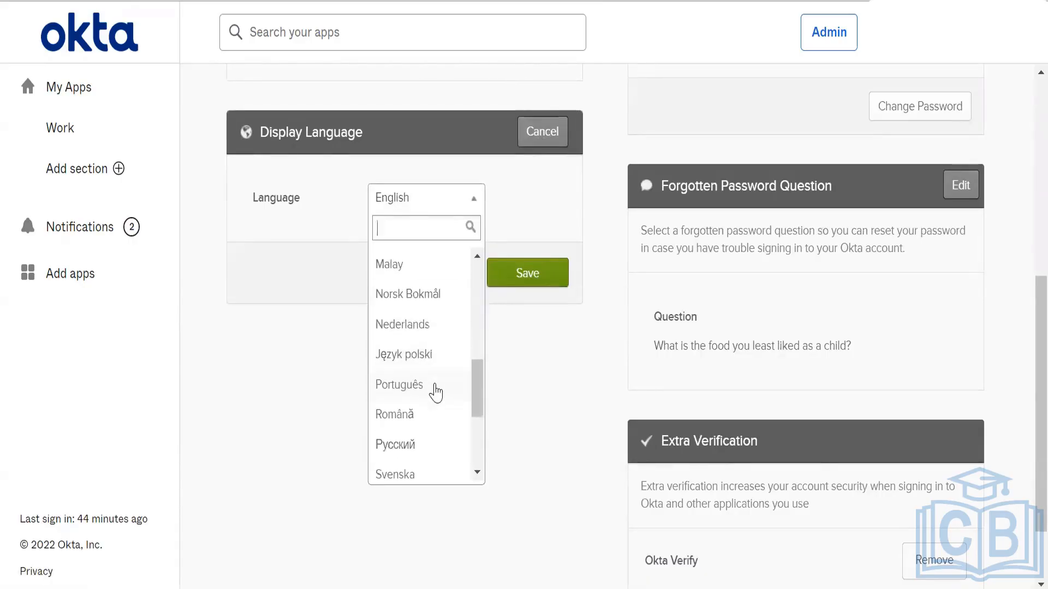
pyautogui.scroll(-3, 435, 391)
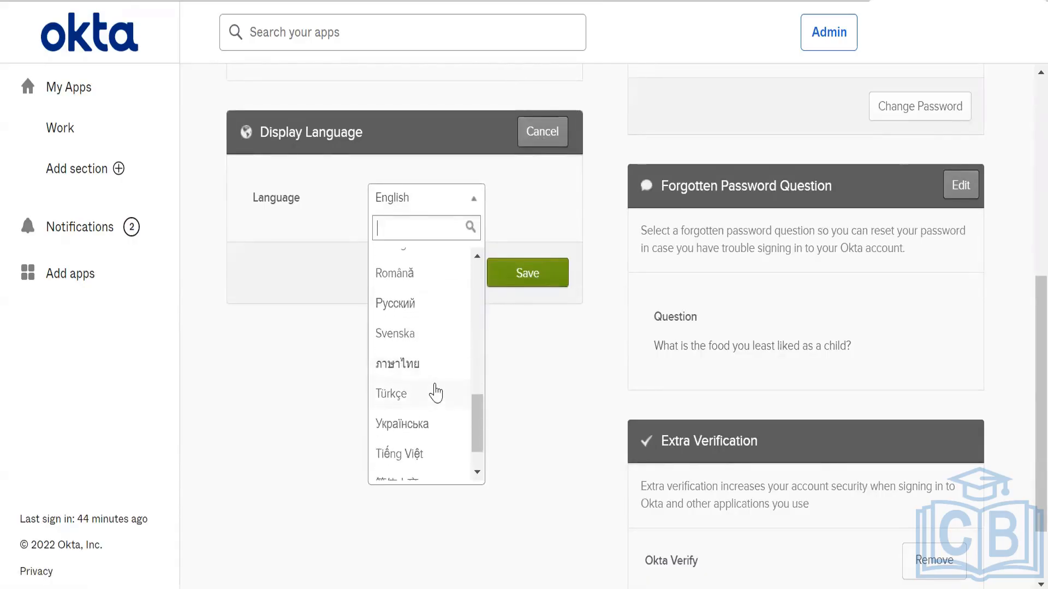
pyautogui.scroll(-2, 426, 333)
pyautogui.scroll(1, 426, 333)
pyautogui.click(426, 329)
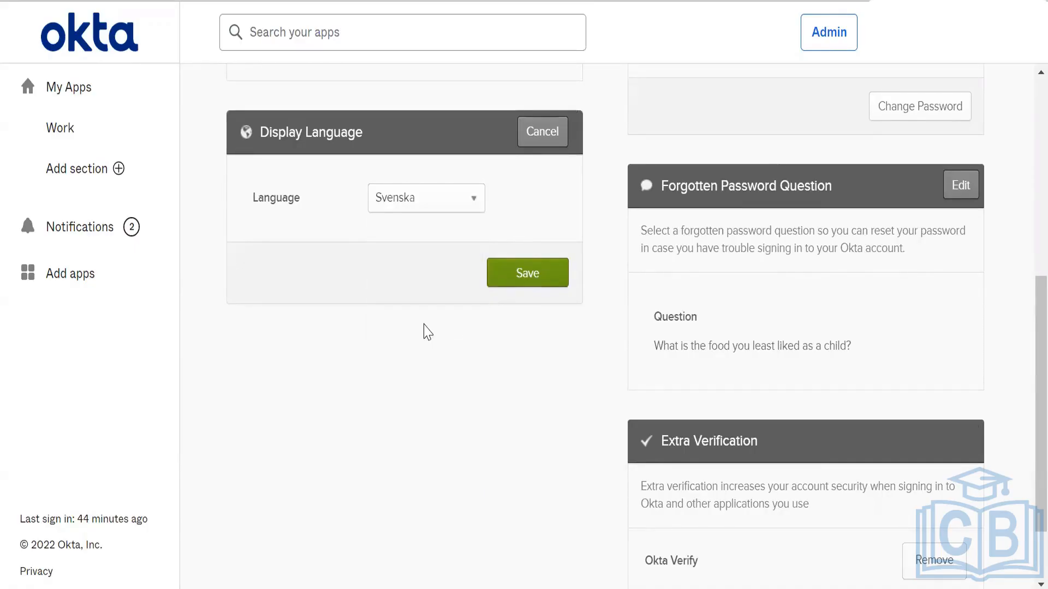
pyautogui.click(550, 278)
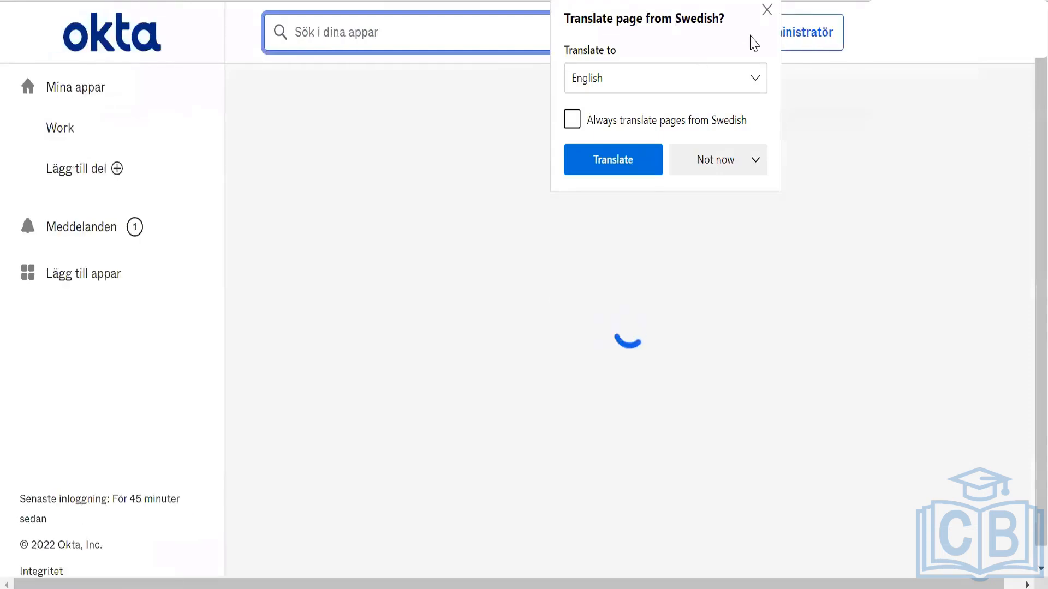
pyautogui.click(767, 11)
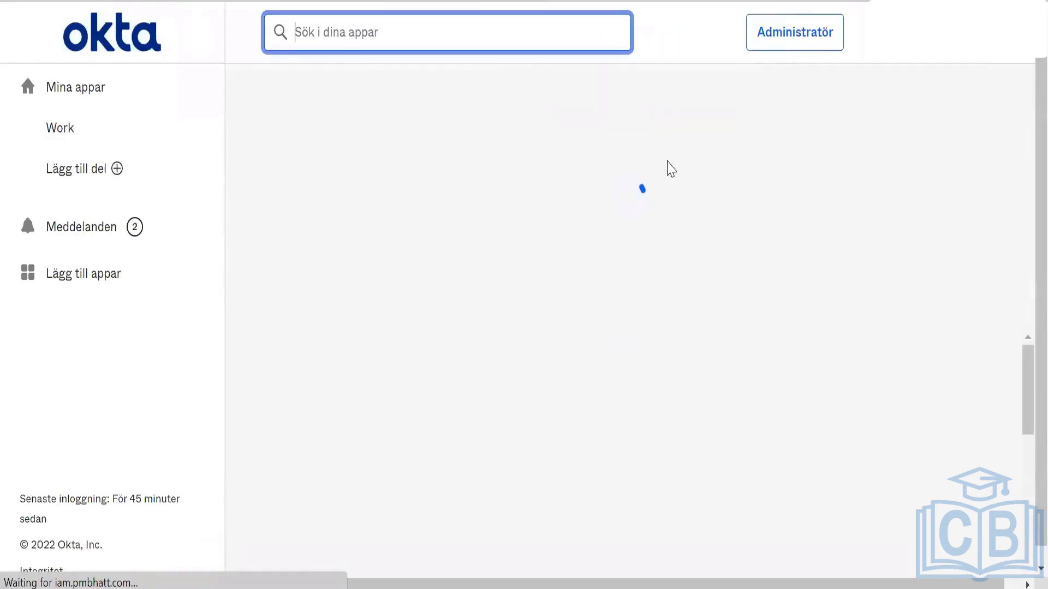
# Examine the dashboard's Mina appar and Meddelanden pages in the chosen language.
pyautogui.click(119, 97)
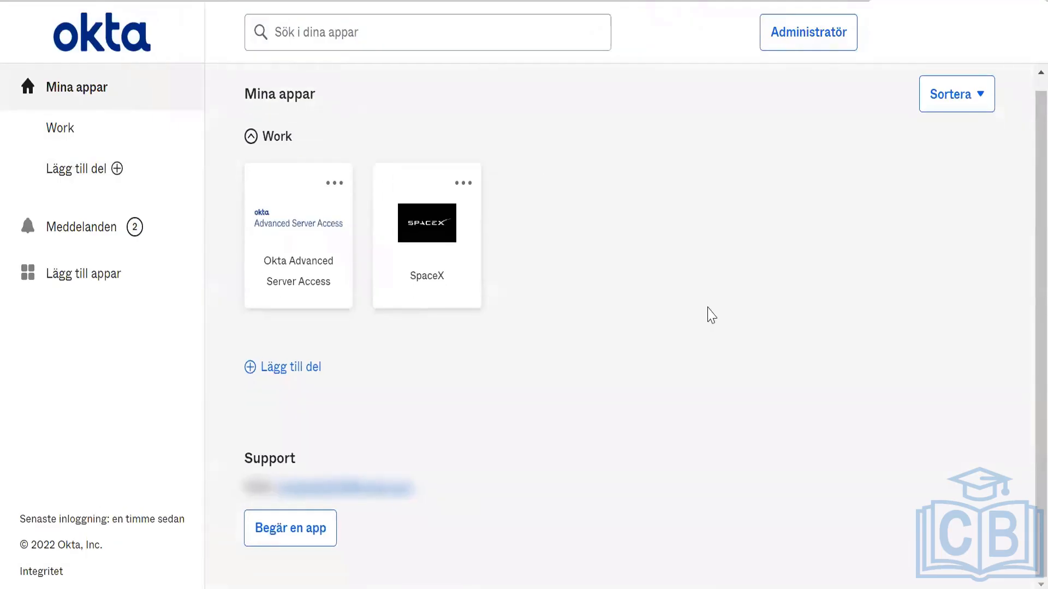
pyautogui.click(104, 241)
pyautogui.click(493, 96)
pyautogui.scroll(-1, 994, 217)
pyautogui.scroll(1, 794, 316)
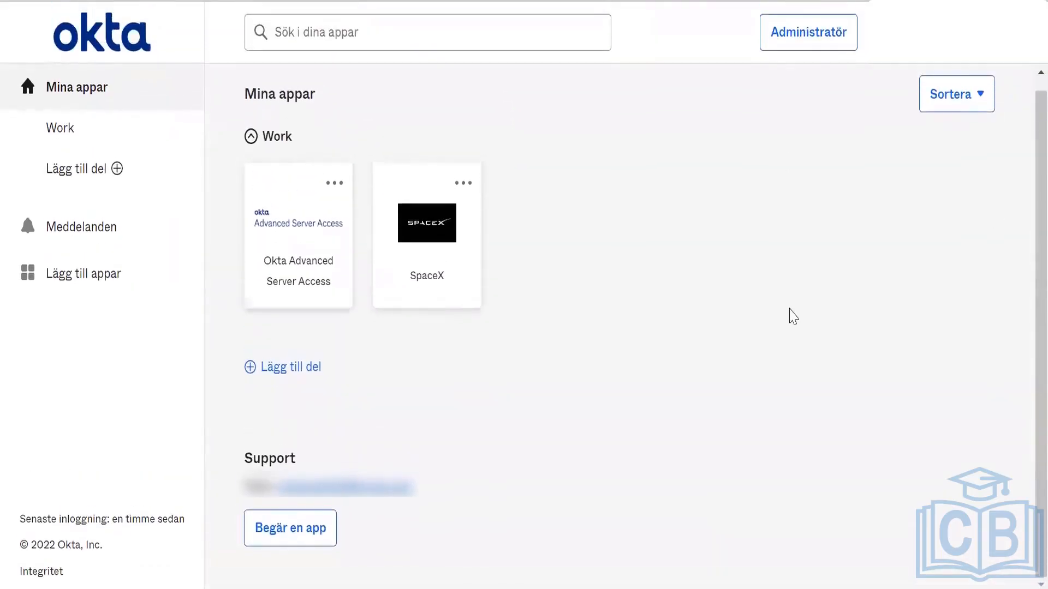
pyautogui.scroll(1, 545, 521)
pyautogui.scroll(-1, 546, 521)
pyautogui.scroll(1, 547, 523)
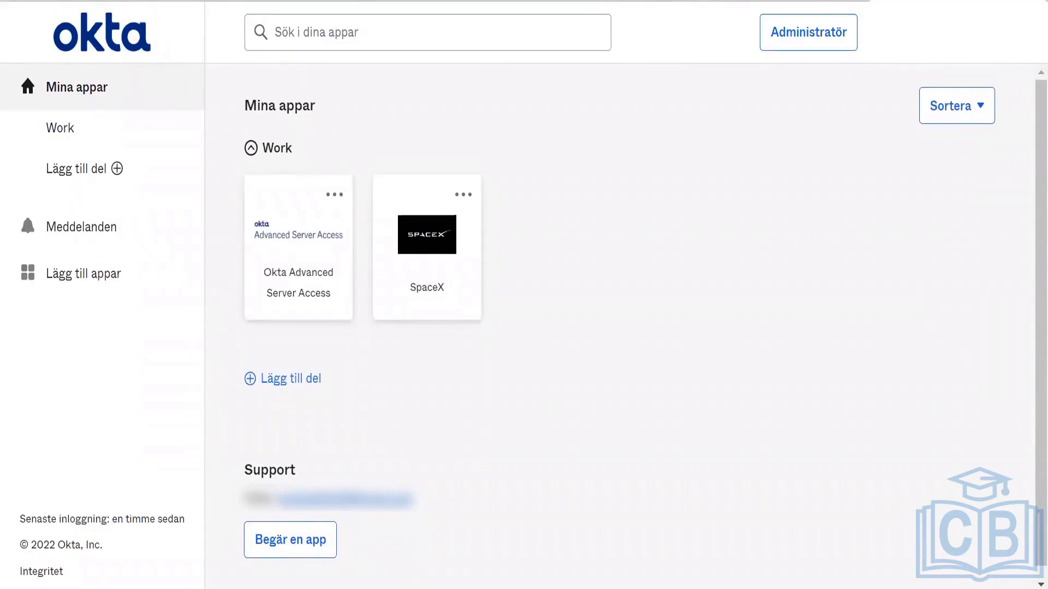
# Open the signed-in user's account settings (Inställningar).
pyautogui.click(946, 33)
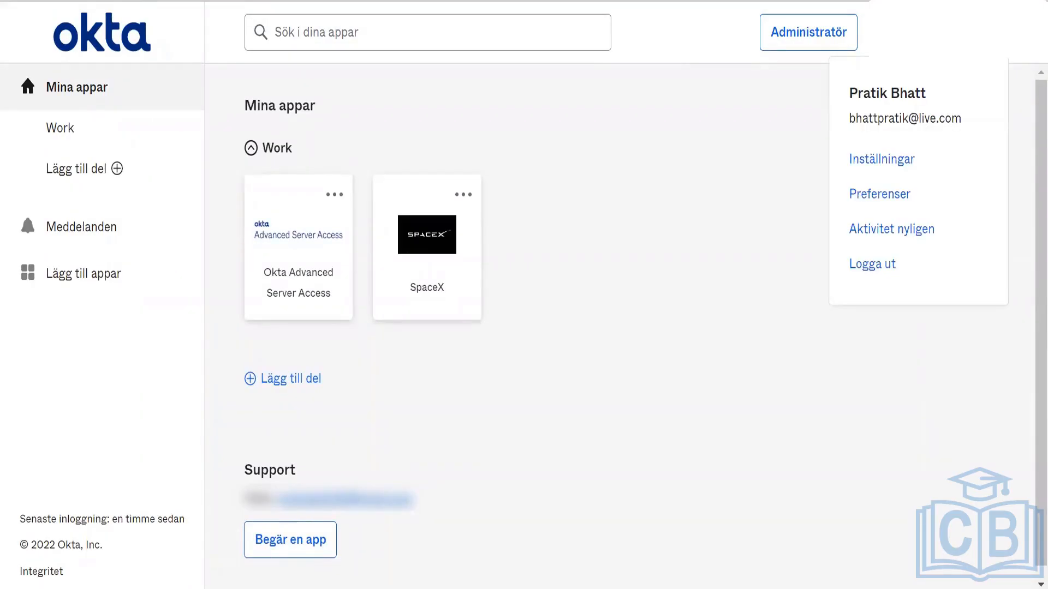
pyautogui.click(946, 33)
pyautogui.click(947, 33)
pyautogui.click(946, 33)
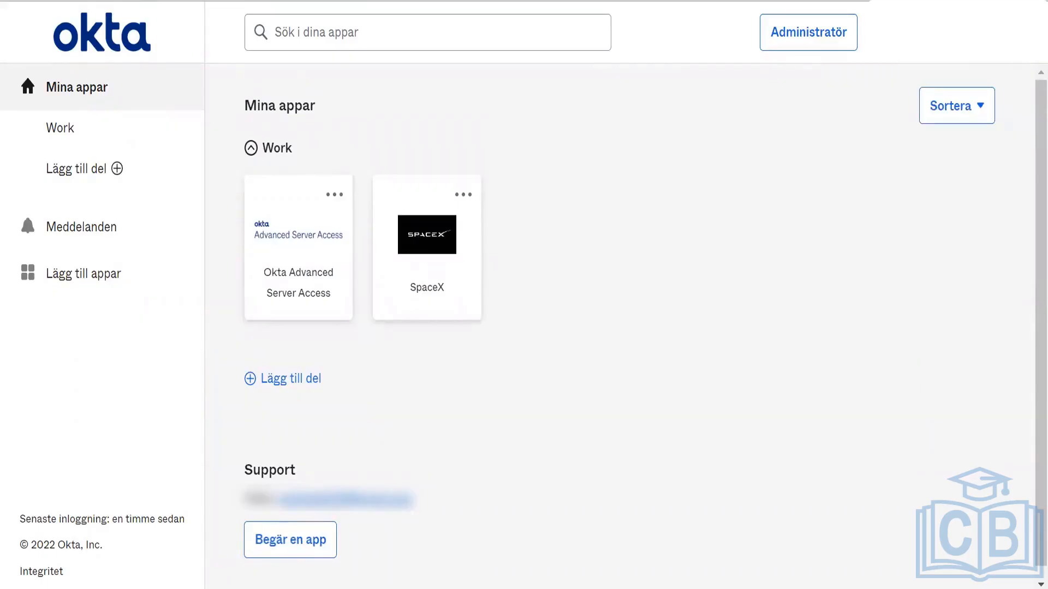
pyautogui.click(946, 32)
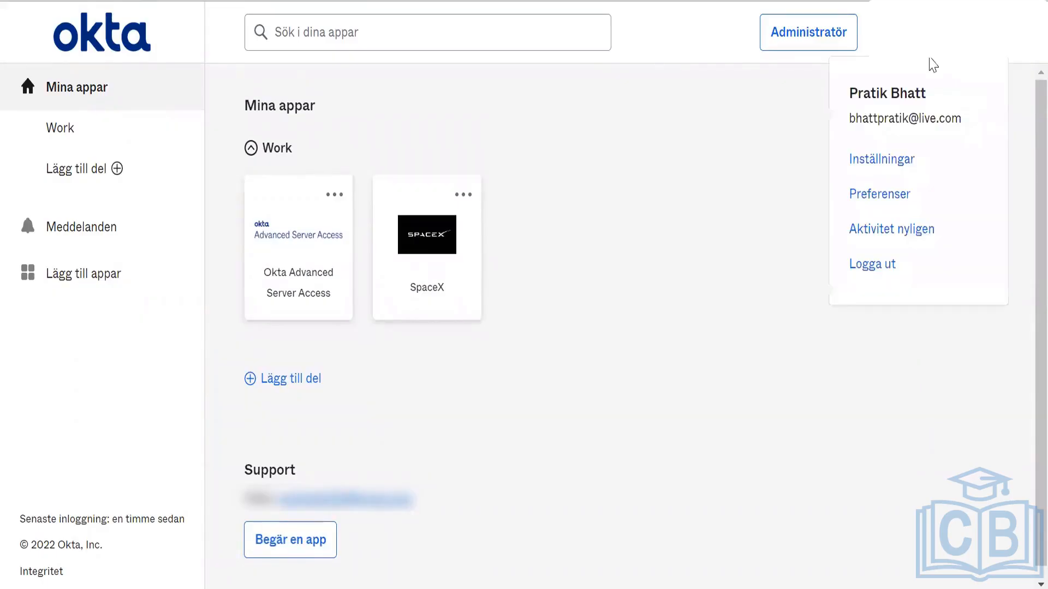
pyautogui.click(868, 162)
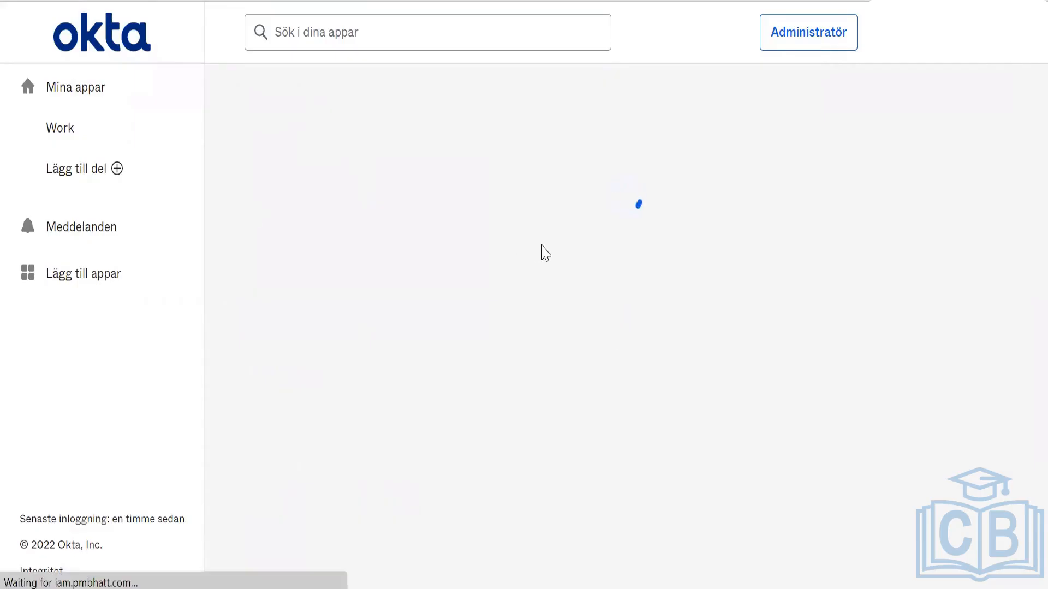
# Set the account's display language (Visa språk) to English and save the change.
pyautogui.scroll(1, 340, 221)
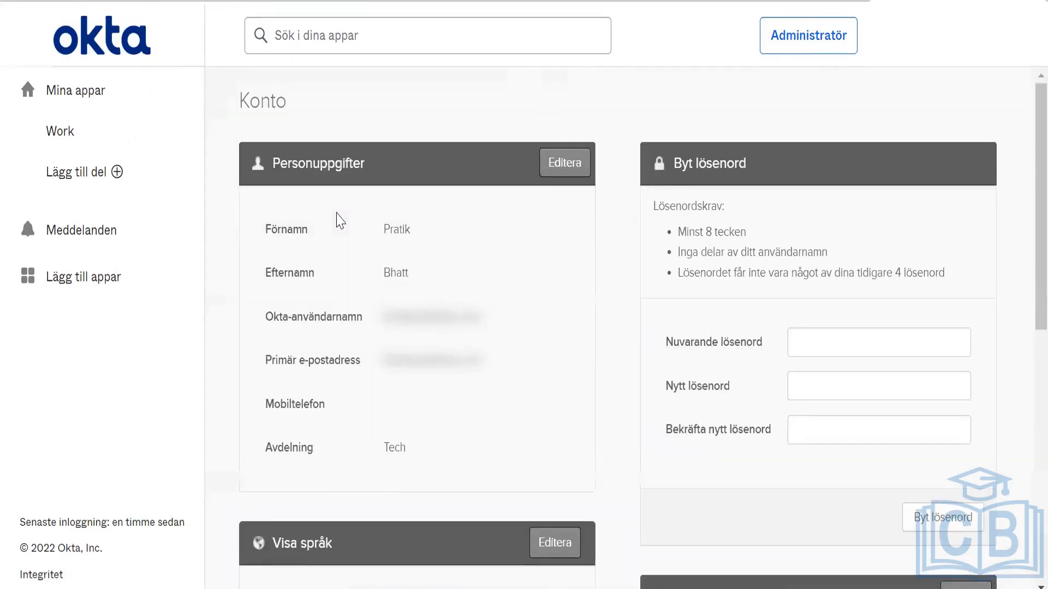
pyautogui.scroll(-1, 340, 221)
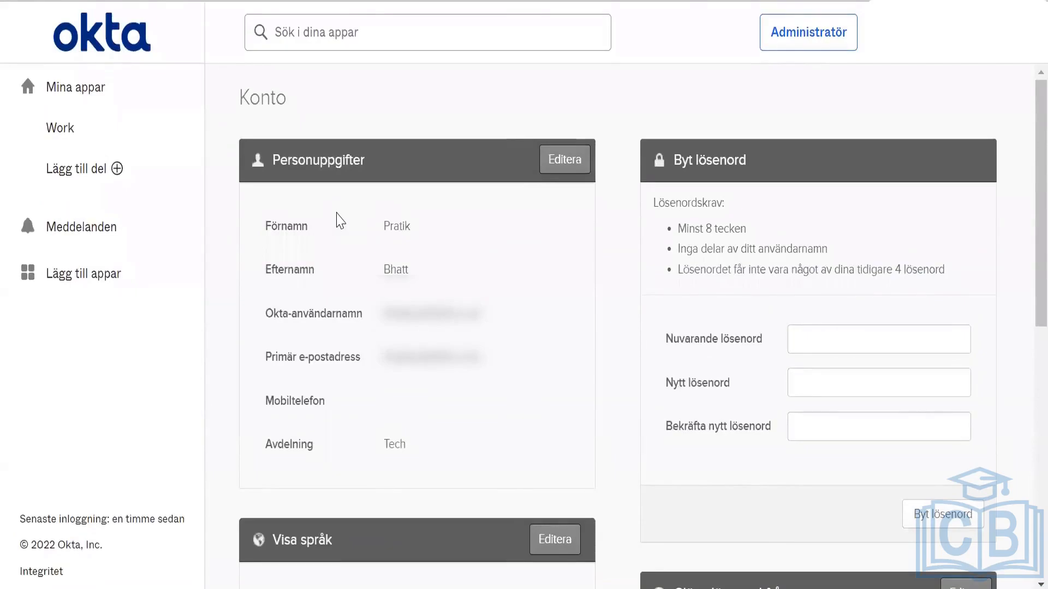
pyautogui.scroll(-5, 339, 218)
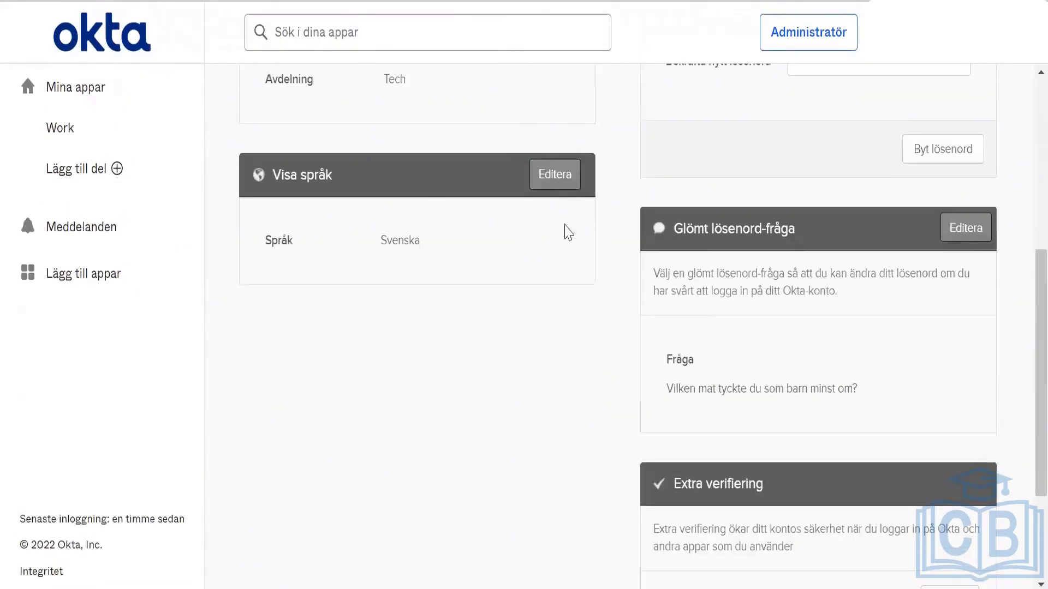
pyautogui.click(555, 175)
pyautogui.click(471, 241)
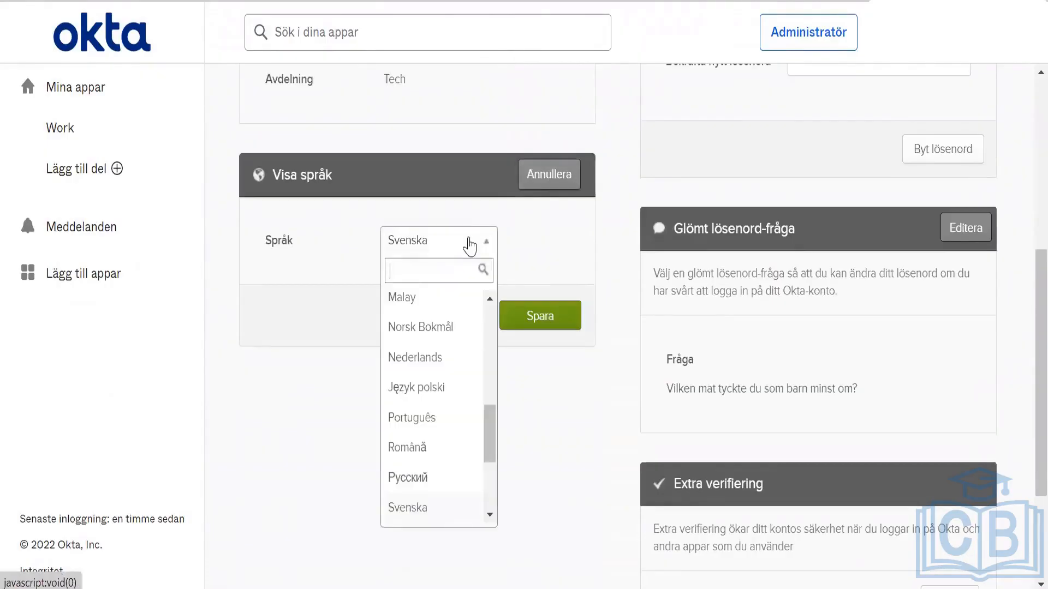
pyautogui.scroll(-3, 432, 369)
pyautogui.scroll(5, 432, 370)
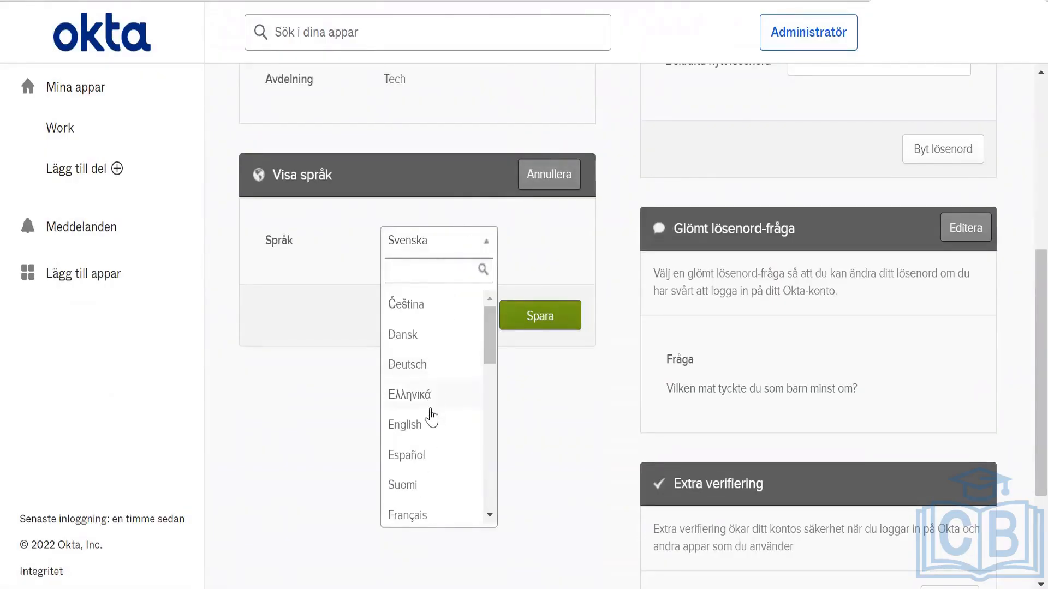
pyautogui.click(429, 427)
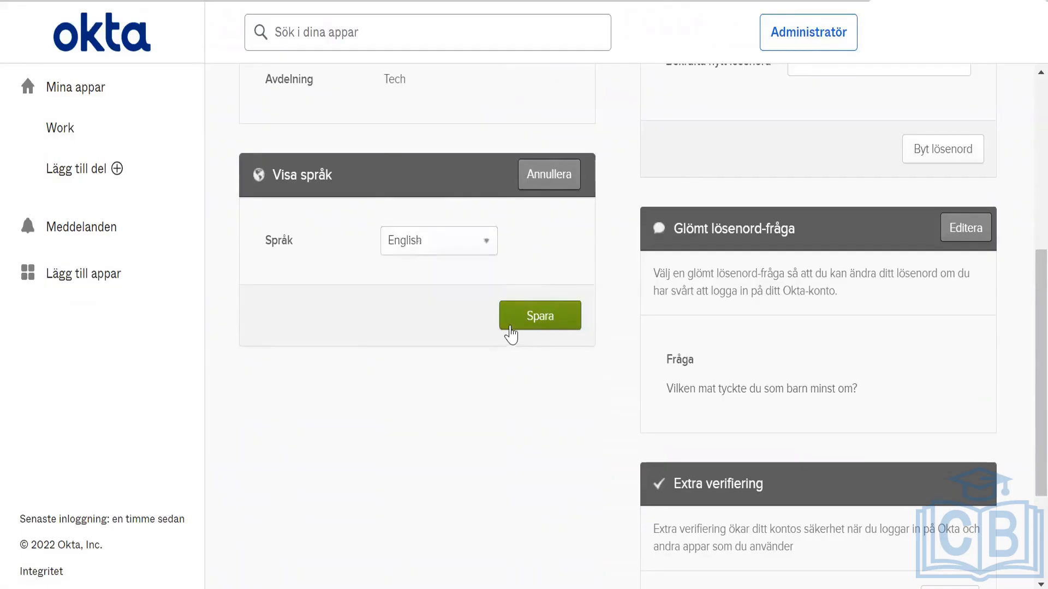
pyautogui.click(528, 319)
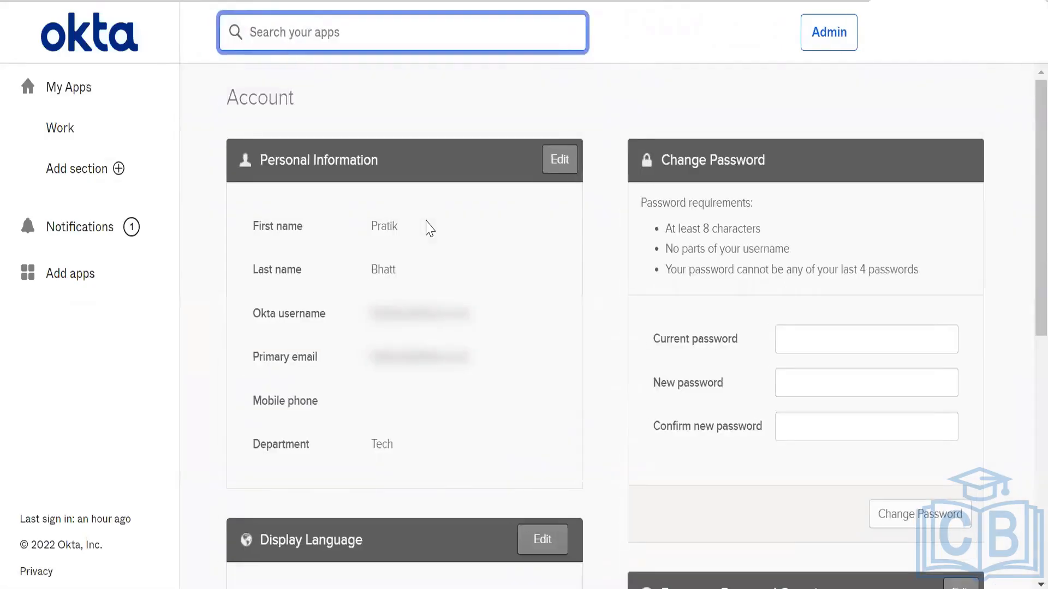
# Review the languages offered in the account's Display Language section without choosing another one.
pyautogui.scroll(-6, 436, 218)
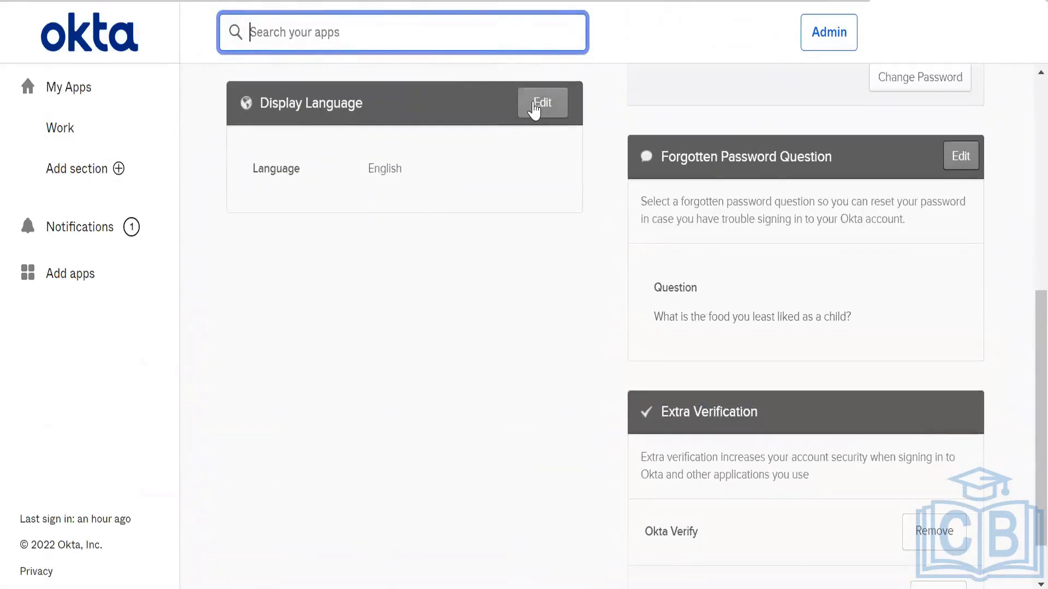
pyautogui.click(541, 104)
pyautogui.click(440, 168)
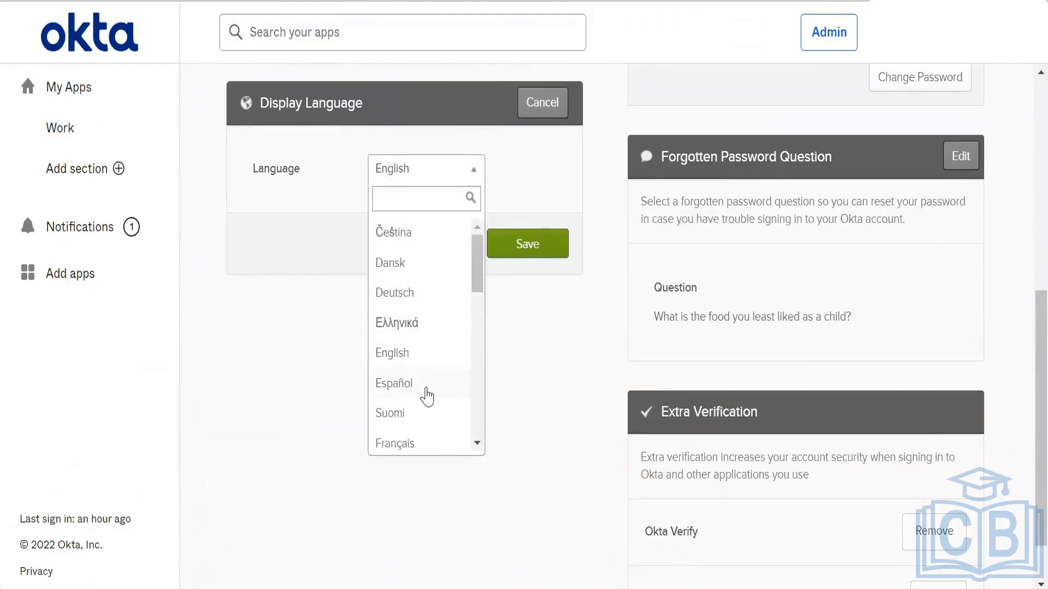
pyautogui.scroll(-10, 427, 397)
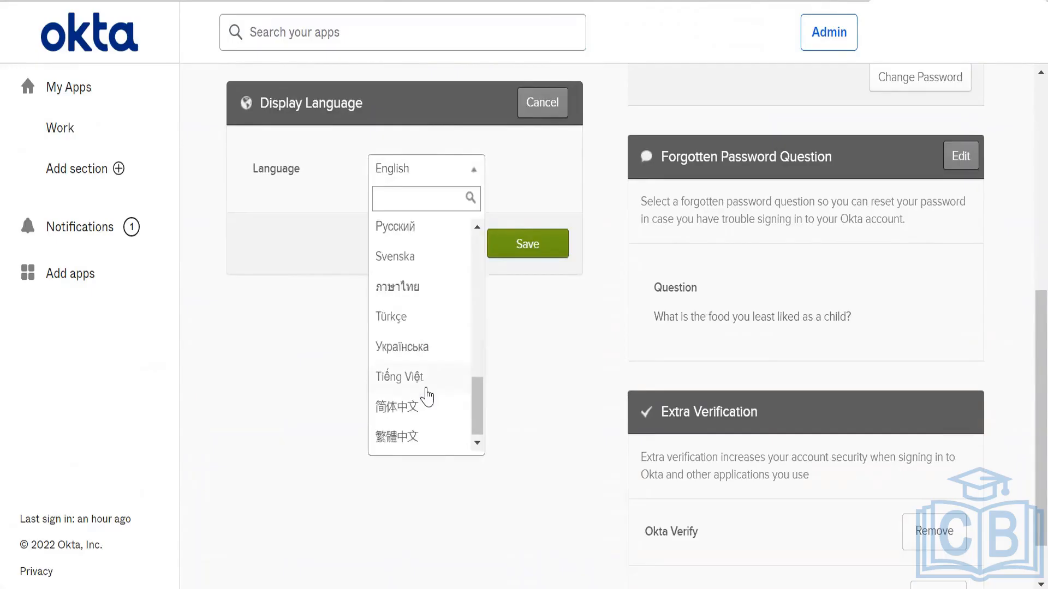
pyautogui.click(543, 398)
pyautogui.scroll(-1, 541, 394)
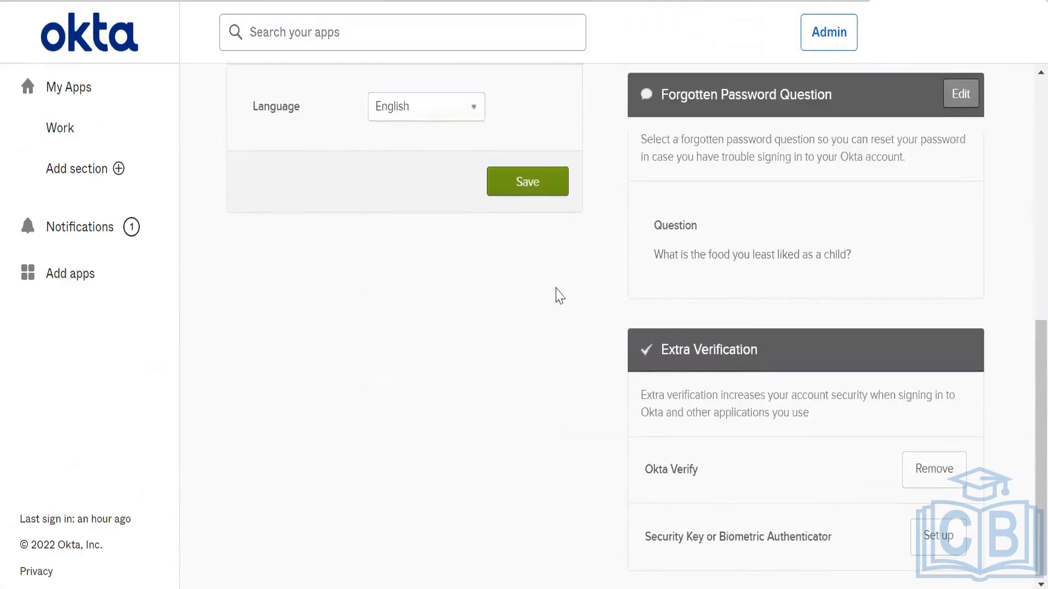
pyautogui.scroll(4, 558, 297)
pyautogui.click(542, 263)
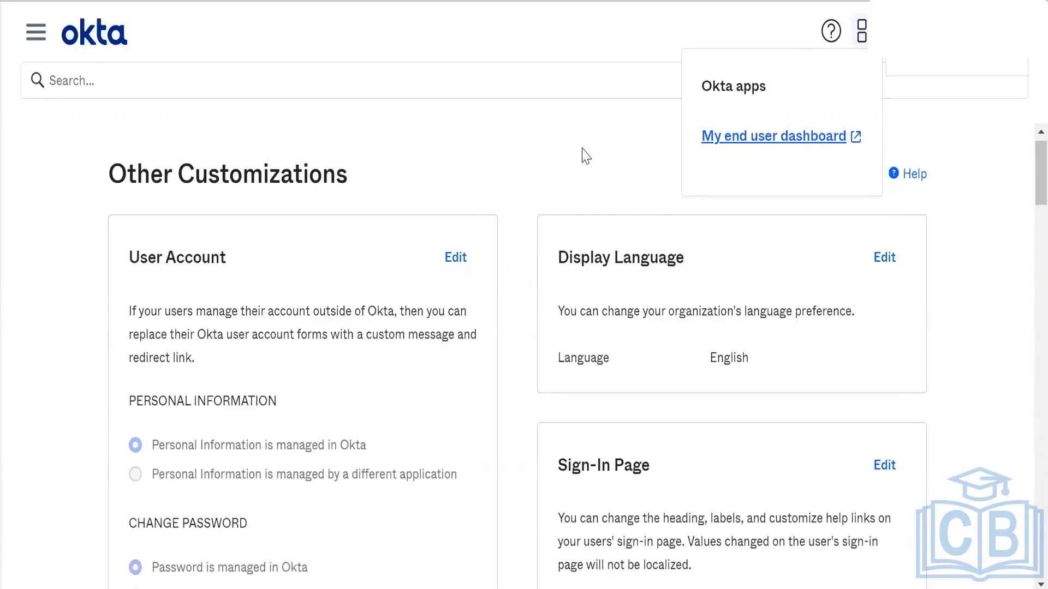
# Return to the admin console's Other Customizations page and enter "Minimumm 8 Characters" as the Sign-In Page's password info tip.
pyautogui.click(583, 152)
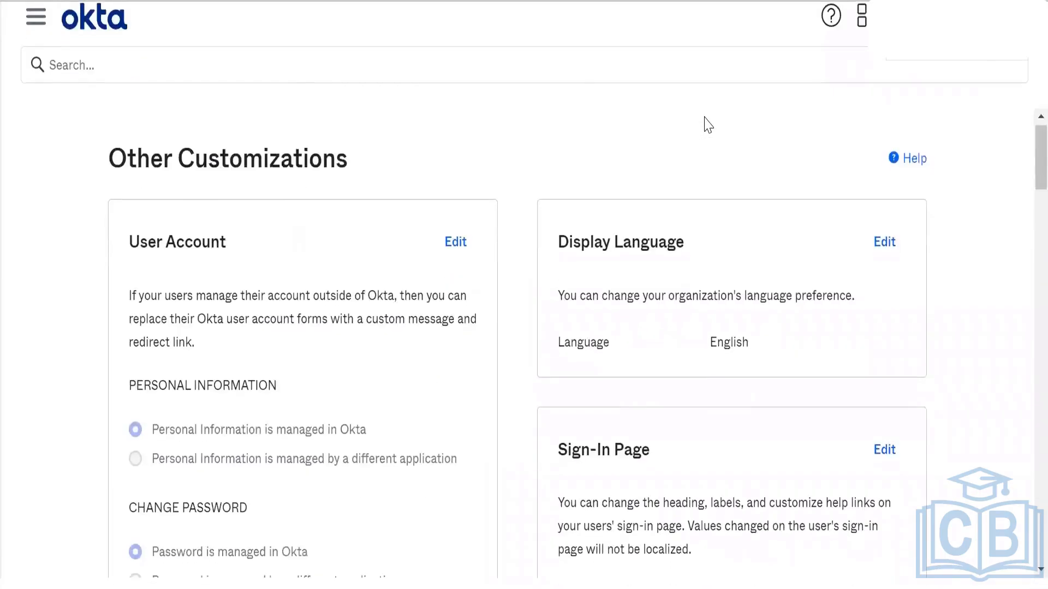
pyautogui.scroll(-5, 815, 343)
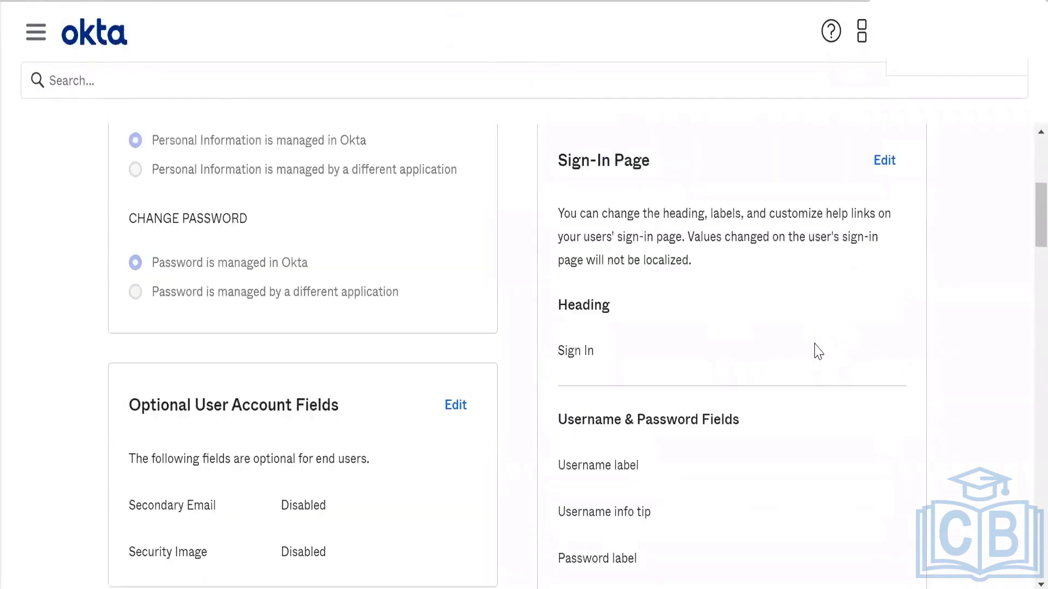
pyautogui.click(885, 161)
pyautogui.scroll(-5, 708, 303)
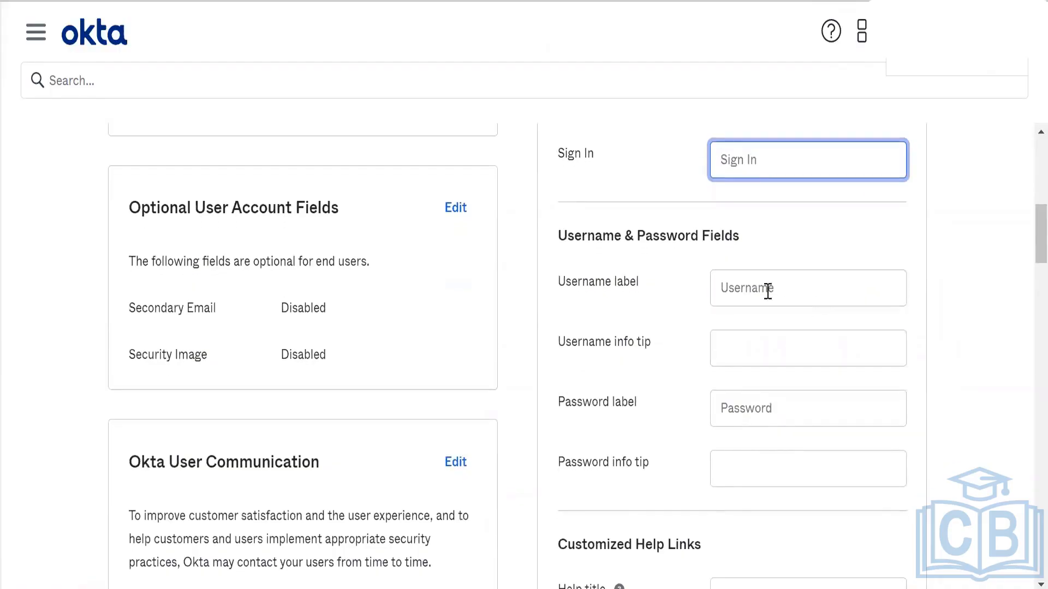
pyautogui.scroll(-4, 760, 293)
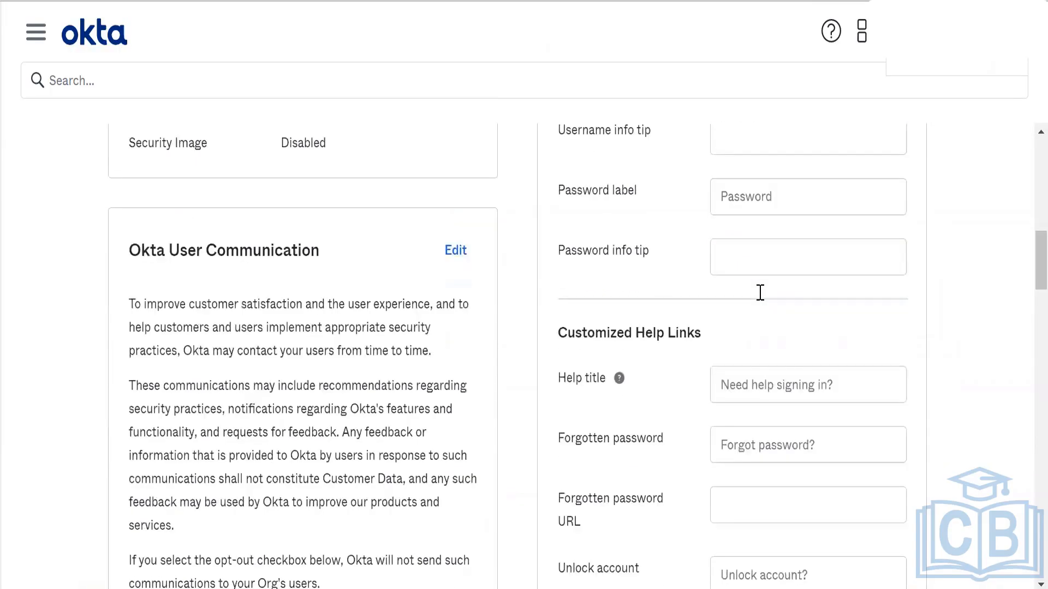
pyautogui.scroll(1, 760, 292)
pyautogui.click(750, 252)
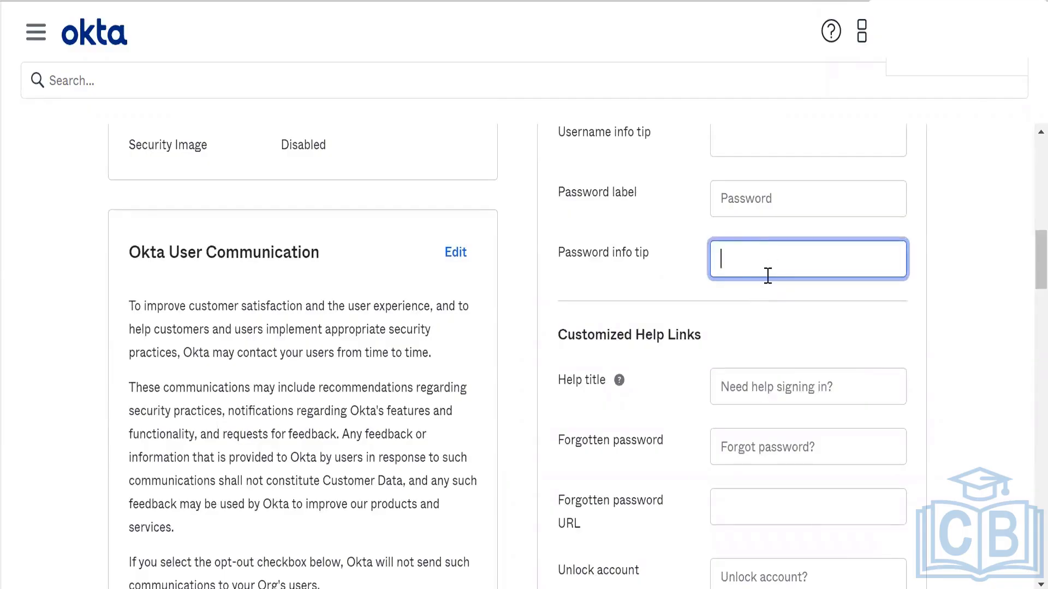
pyautogui.write('Minimumm 8 Char')
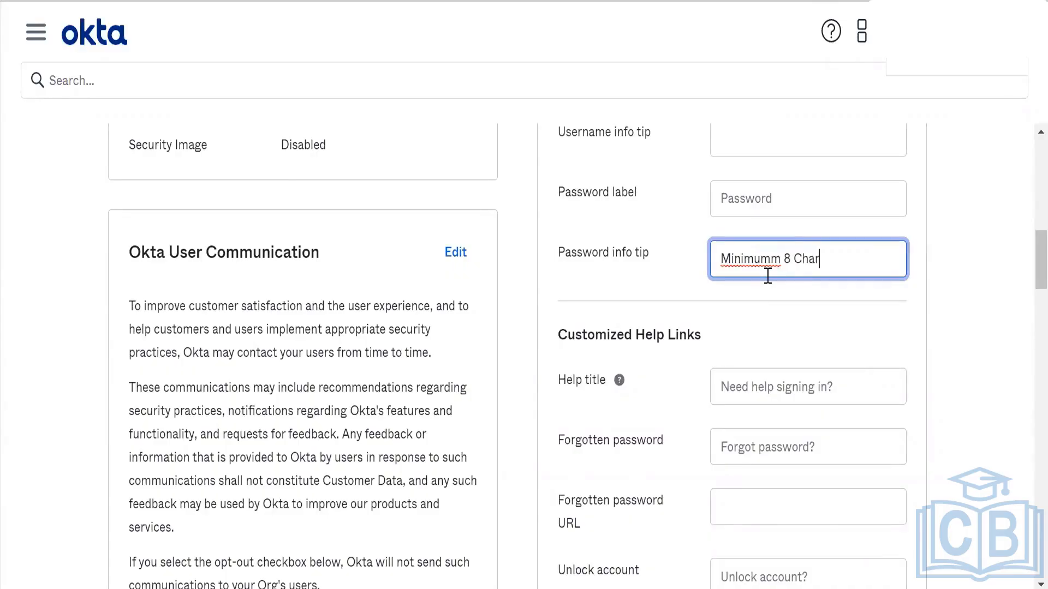
pyautogui.write('acters')
# Review the remaining Sign-In Page fields, including the customized help links and account recovery flow, and save the section.
pyautogui.scroll(4, 768, 275)
pyautogui.scroll(-20, 767, 276)
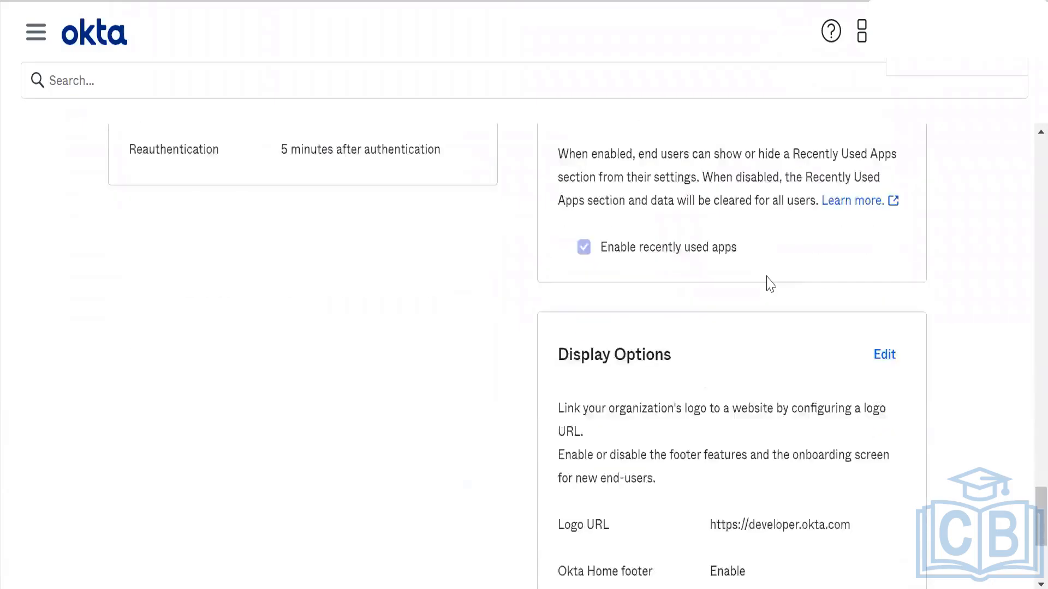
pyautogui.scroll(-20, 769, 283)
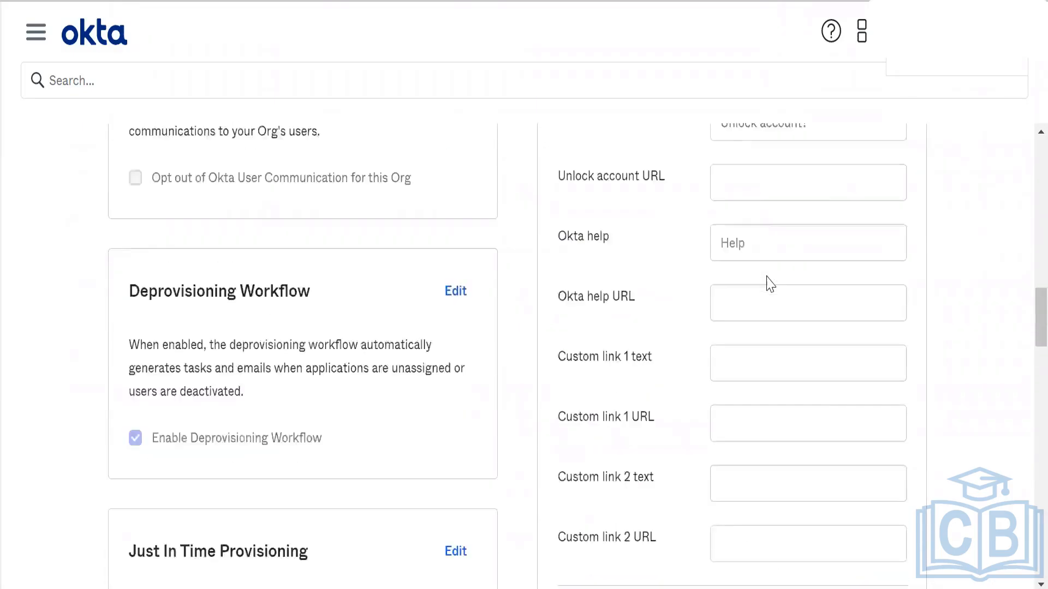
pyautogui.scroll(10, 769, 284)
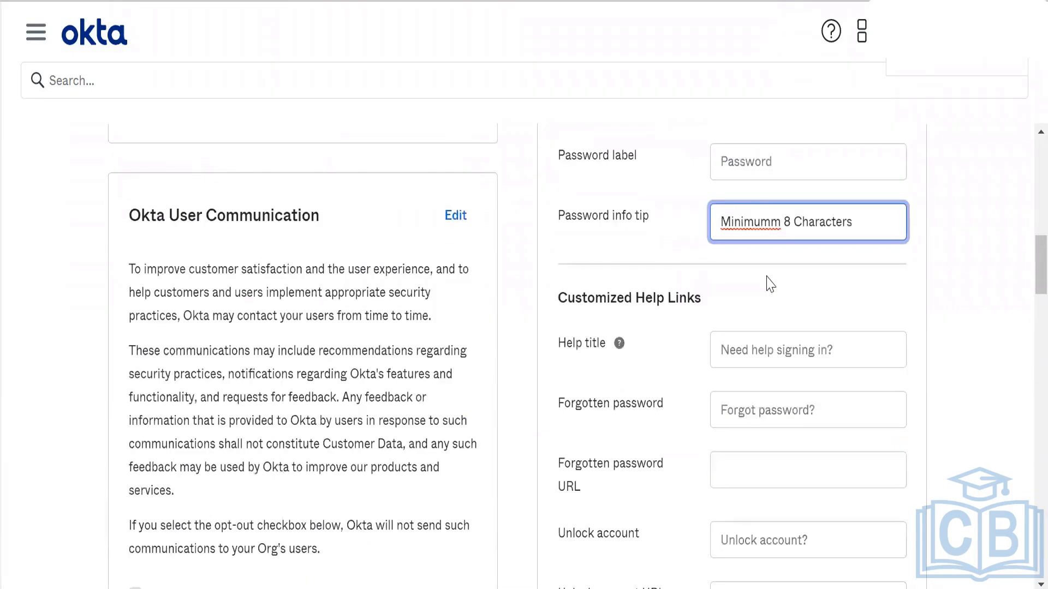
pyautogui.scroll(-8, 769, 284)
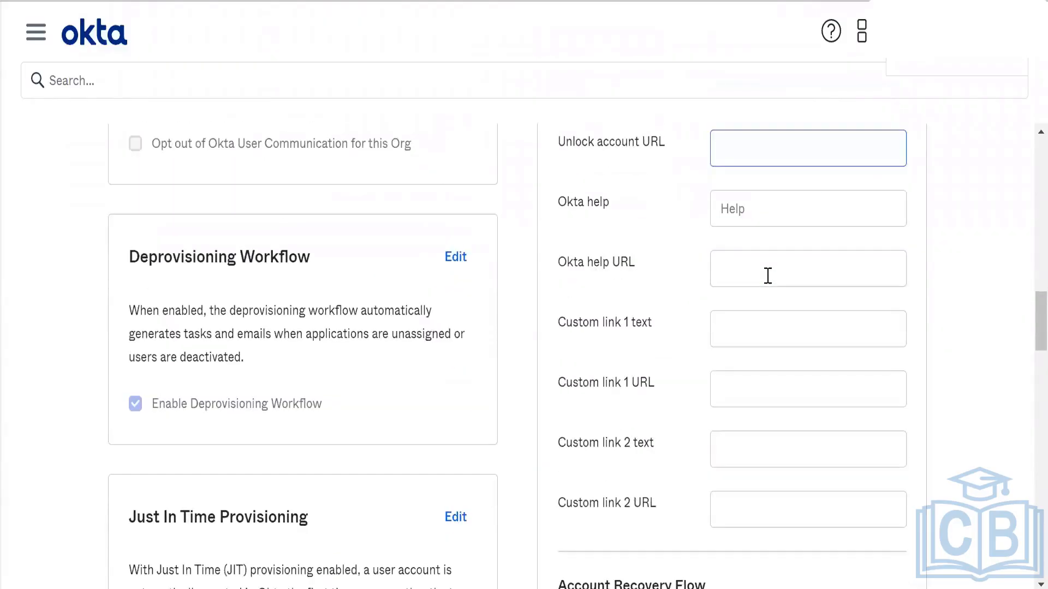
pyautogui.click(767, 276)
pyautogui.scroll(-5, 834, 273)
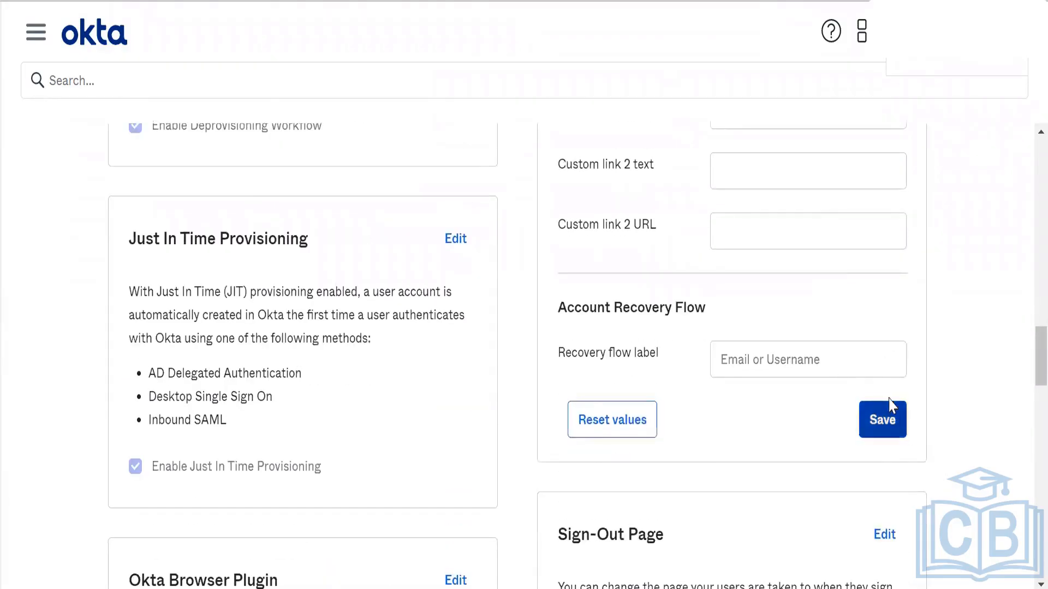
pyautogui.click(890, 409)
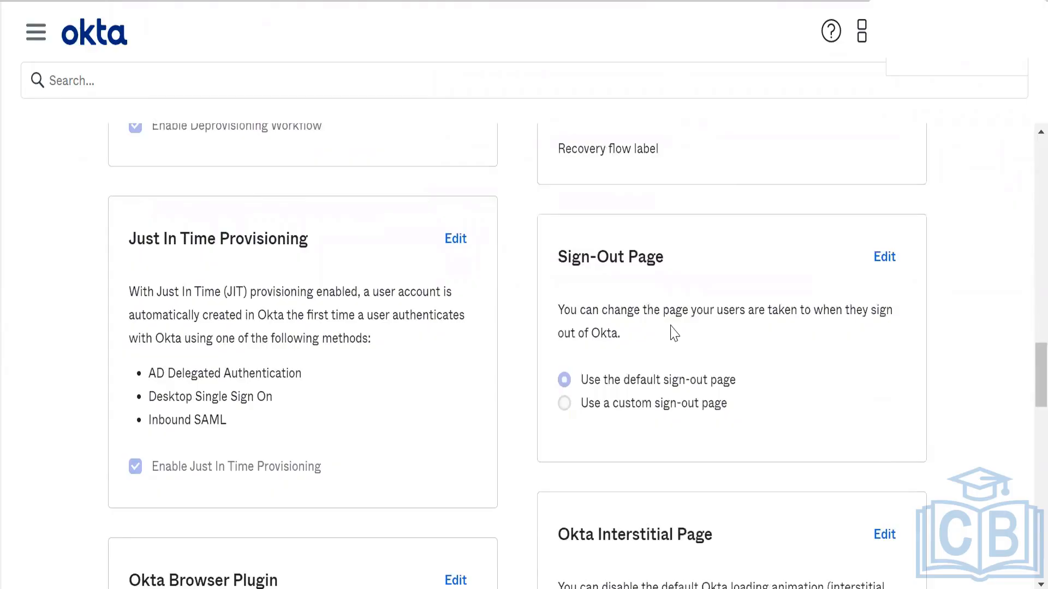
# Look over the Other Customizations sections with the admin console's main navigation expanded, checking the saved Sign-In Page settings.
pyautogui.scroll(-10, 674, 333)
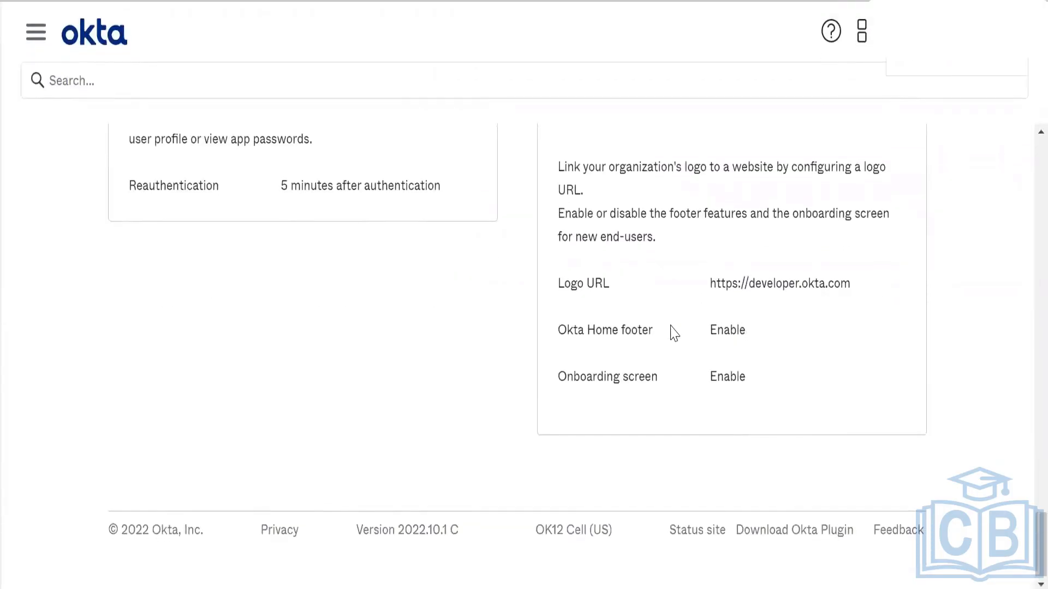
pyautogui.scroll(10, 674, 332)
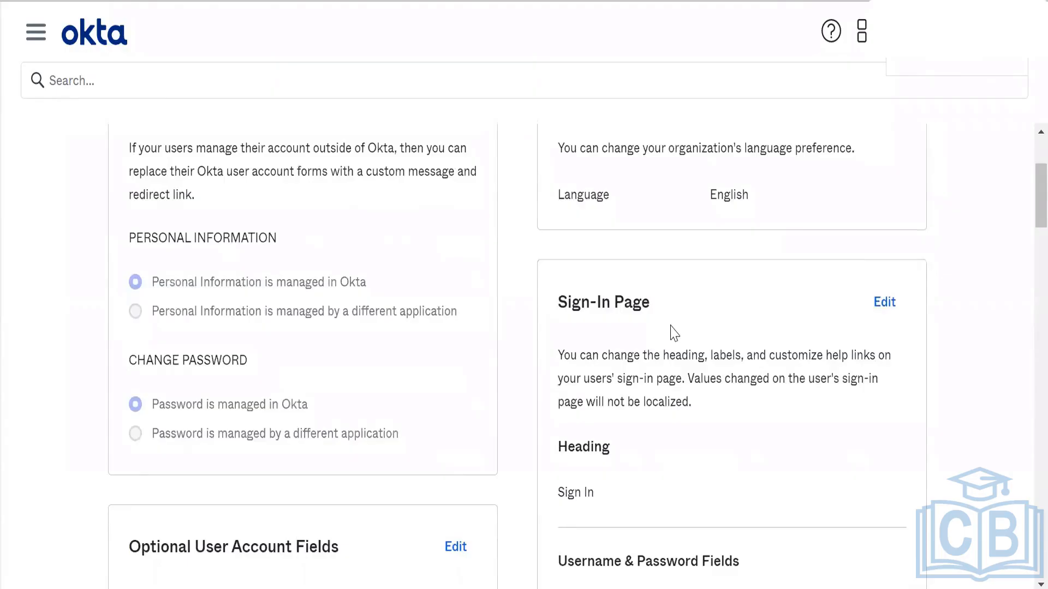
pyautogui.click(34, 32)
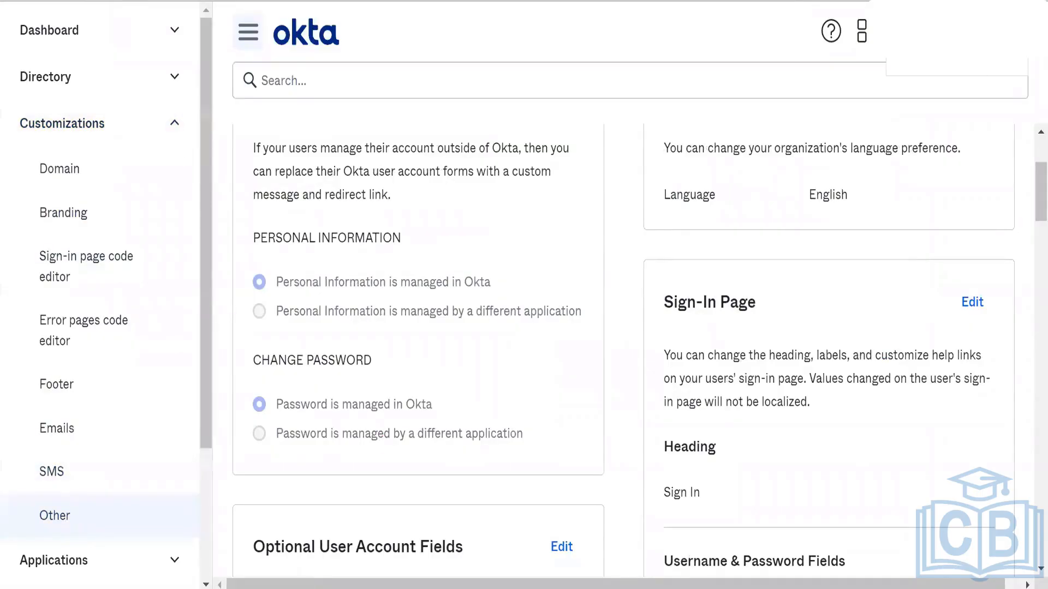
pyautogui.scroll(2, 889, 443)
pyautogui.scroll(-8, 889, 443)
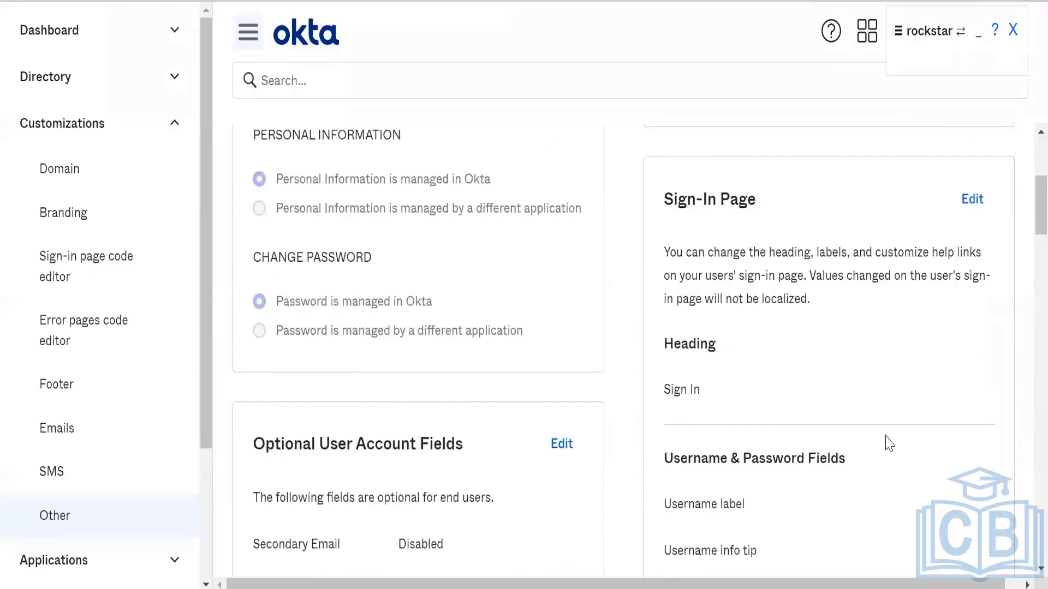
pyautogui.scroll(3, 889, 443)
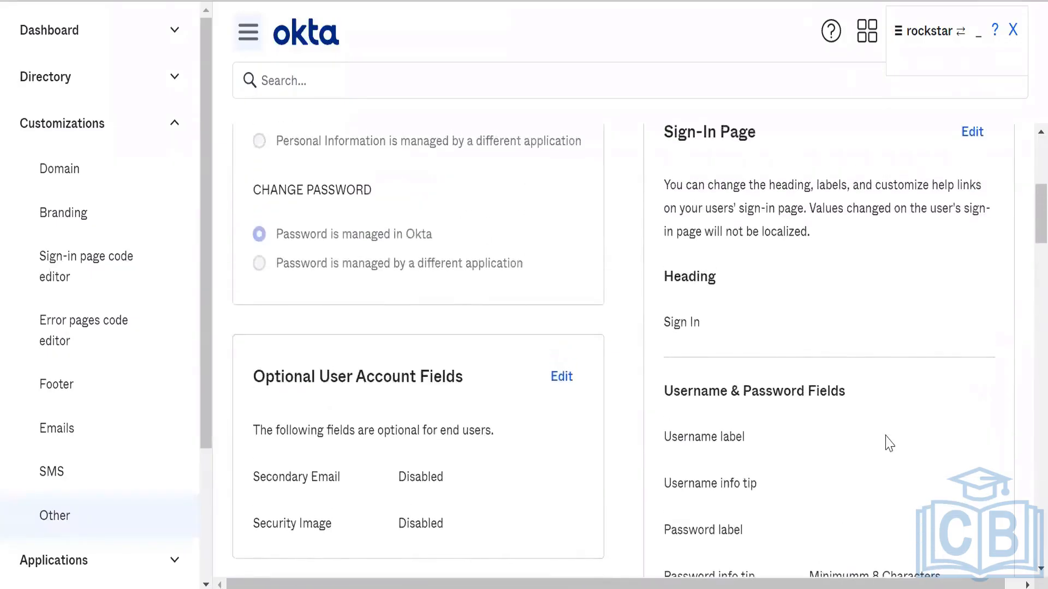
# Clear the password info tip in the Sign-In Page section, save, and check the resulting settings.
pyautogui.click(971, 133)
pyautogui.scroll(2, 965, 189)
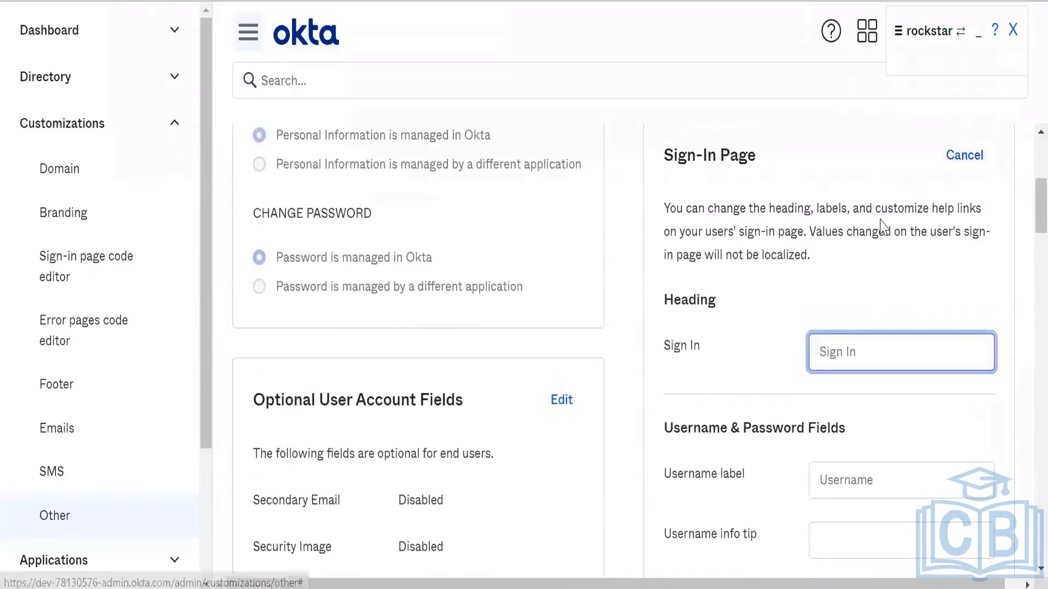
pyautogui.scroll(-5, 907, 484)
pyautogui.tripleClick(907, 484)
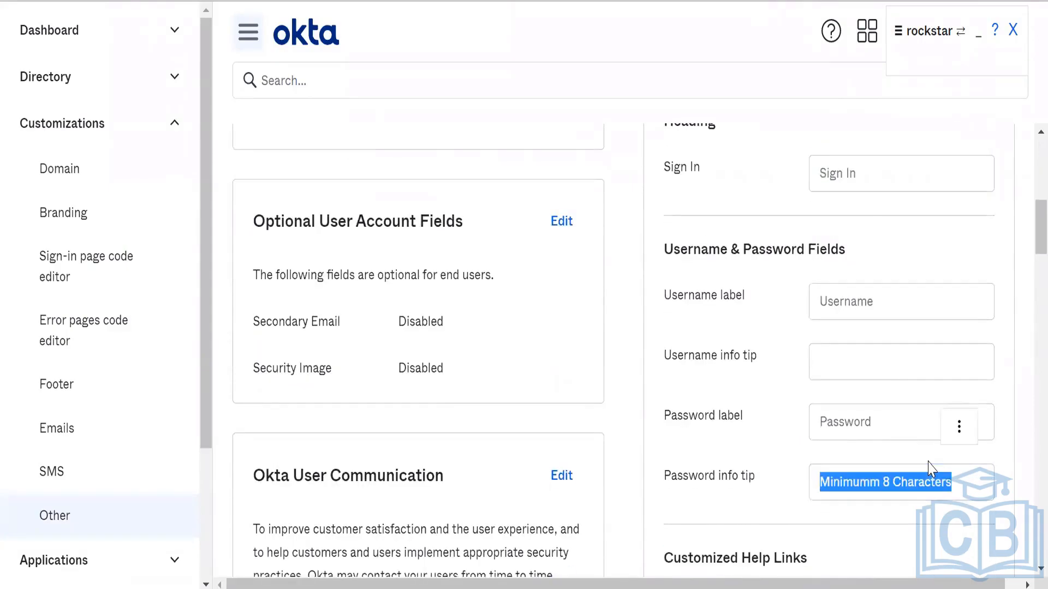
pyautogui.tripleClick(958, 492)
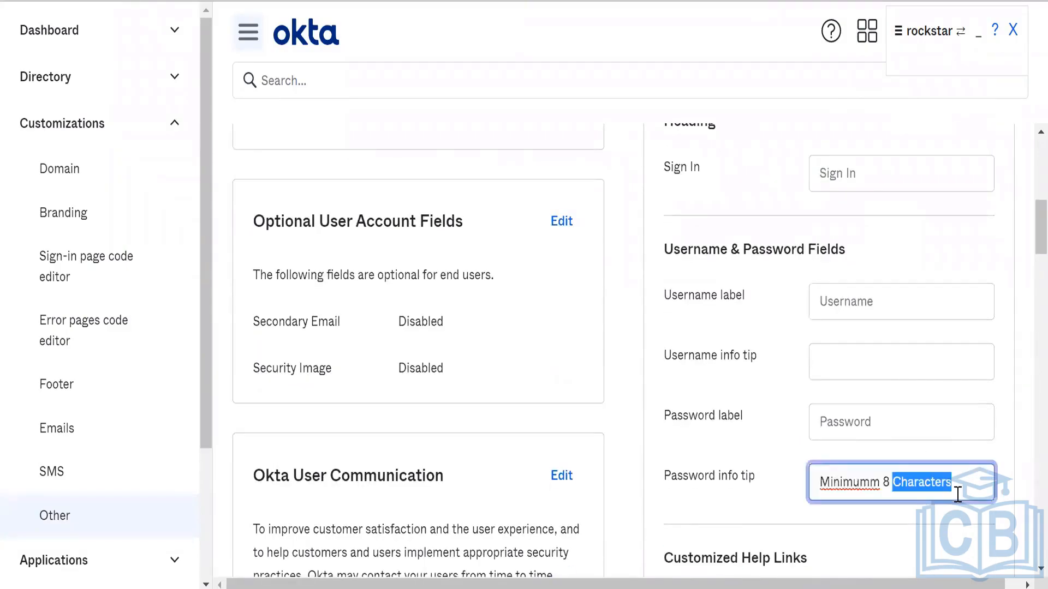
pyautogui.press('BackSpace')
pyautogui.scroll(5, 957, 494)
pyautogui.scroll(-10, 957, 494)
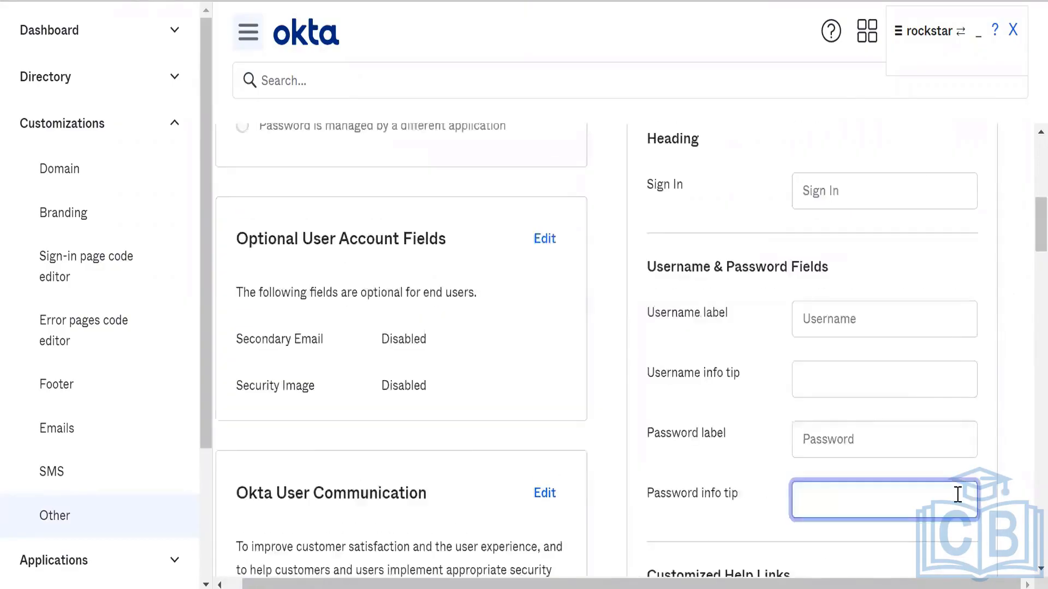
pyautogui.scroll(-10, 959, 497)
pyautogui.click(955, 478)
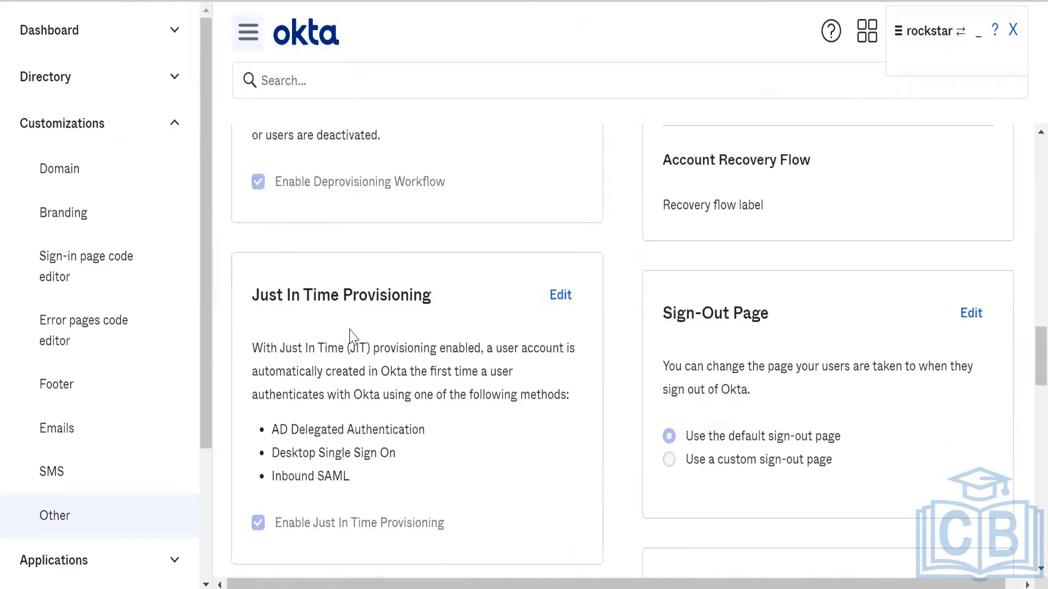
pyautogui.scroll(-10, 355, 333)
pyautogui.scroll(20, 350, 337)
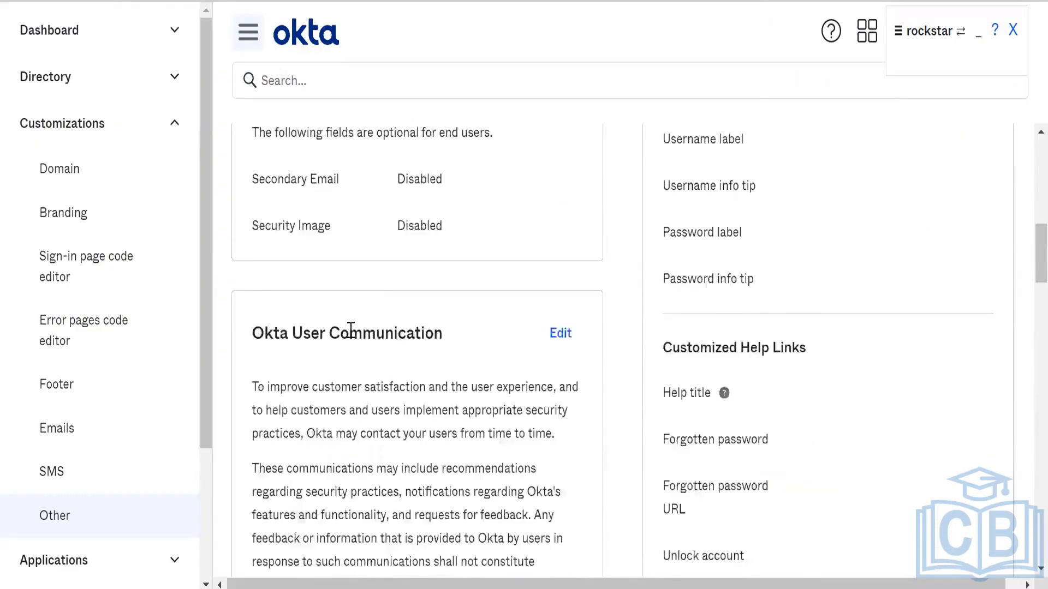
# Opt the org out of Okta User Communication and save the section.
pyautogui.scroll(-5, 351, 330)
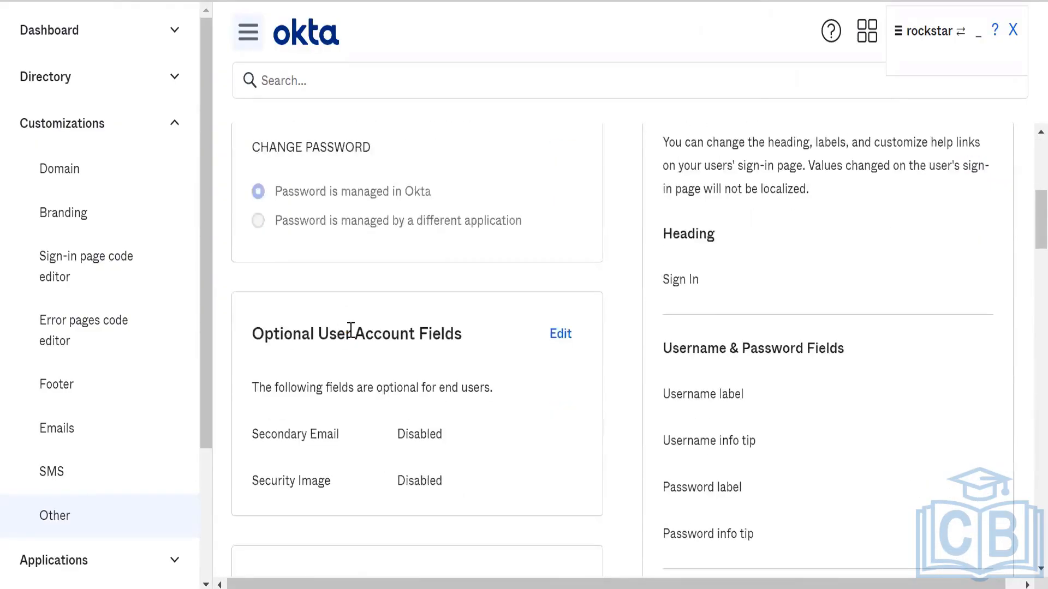
pyautogui.scroll(-2, 352, 333)
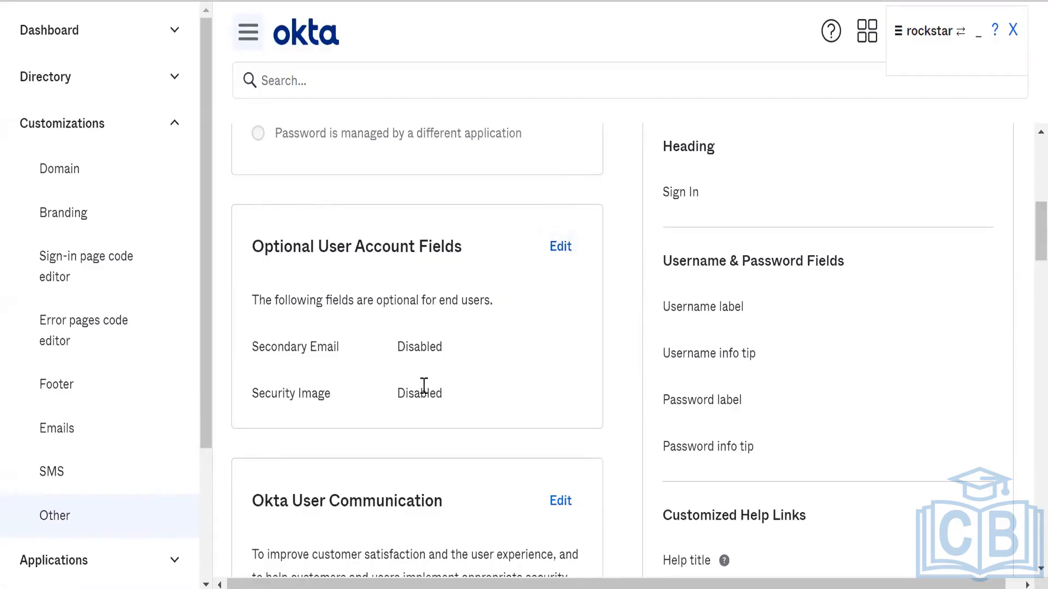
pyautogui.scroll(-2, 444, 362)
pyautogui.scroll(-6, 443, 362)
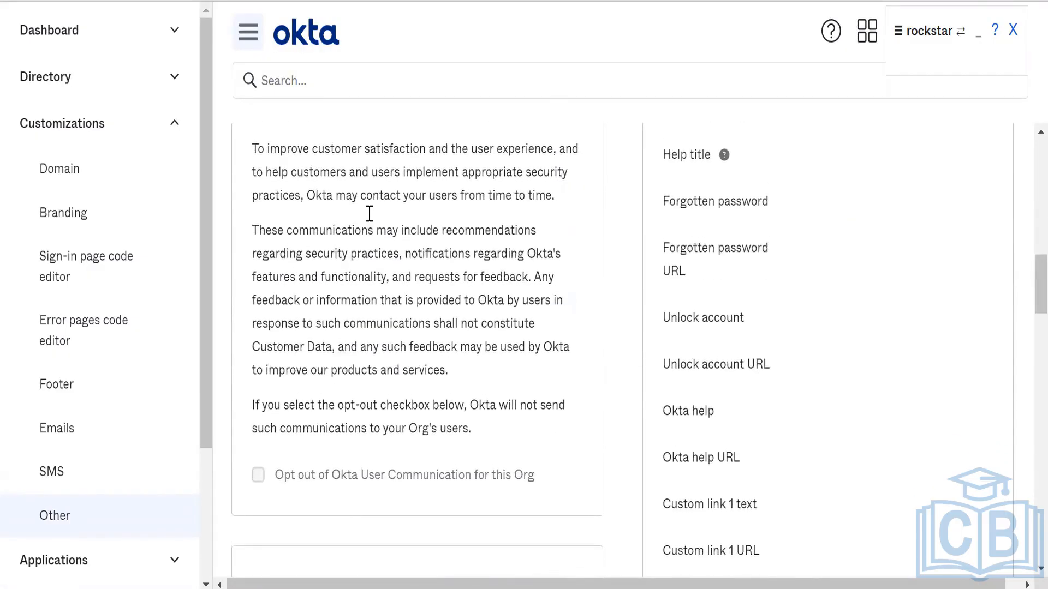
pyautogui.scroll(1, 369, 218)
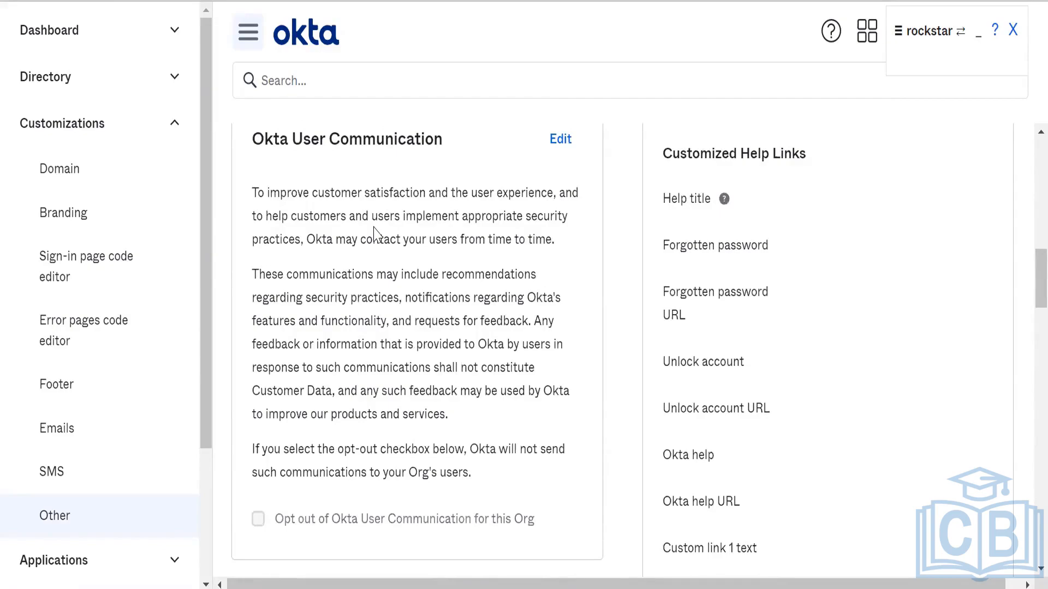
pyautogui.click(558, 142)
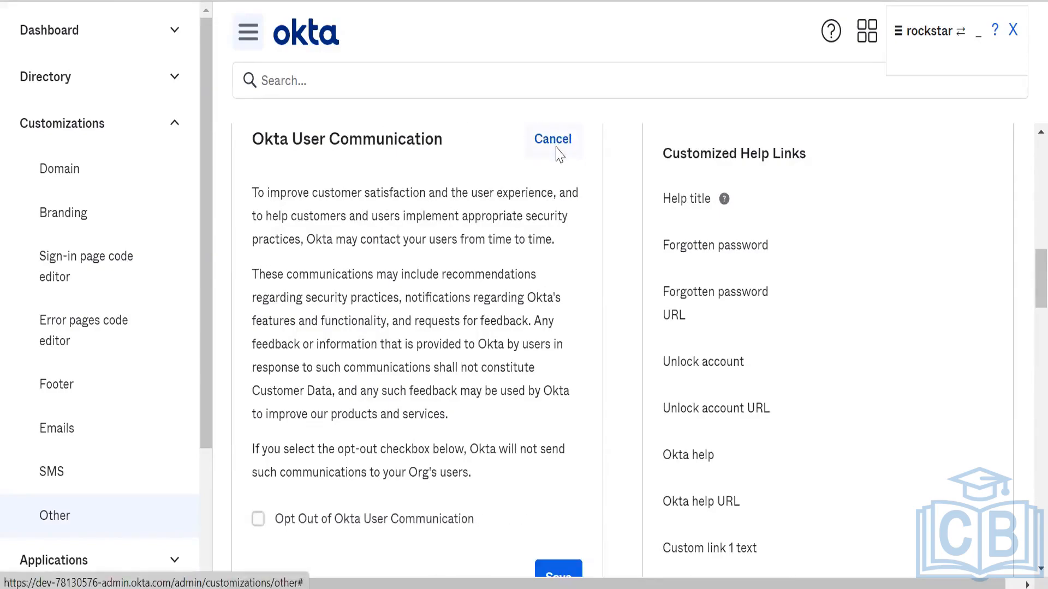
pyautogui.click(259, 519)
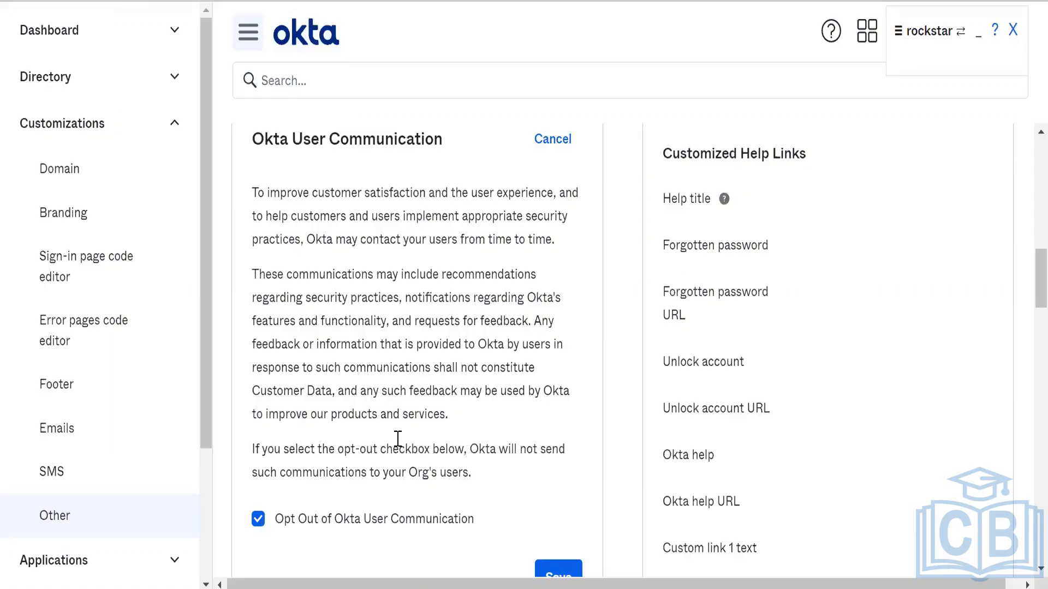
pyautogui.scroll(-3, 398, 437)
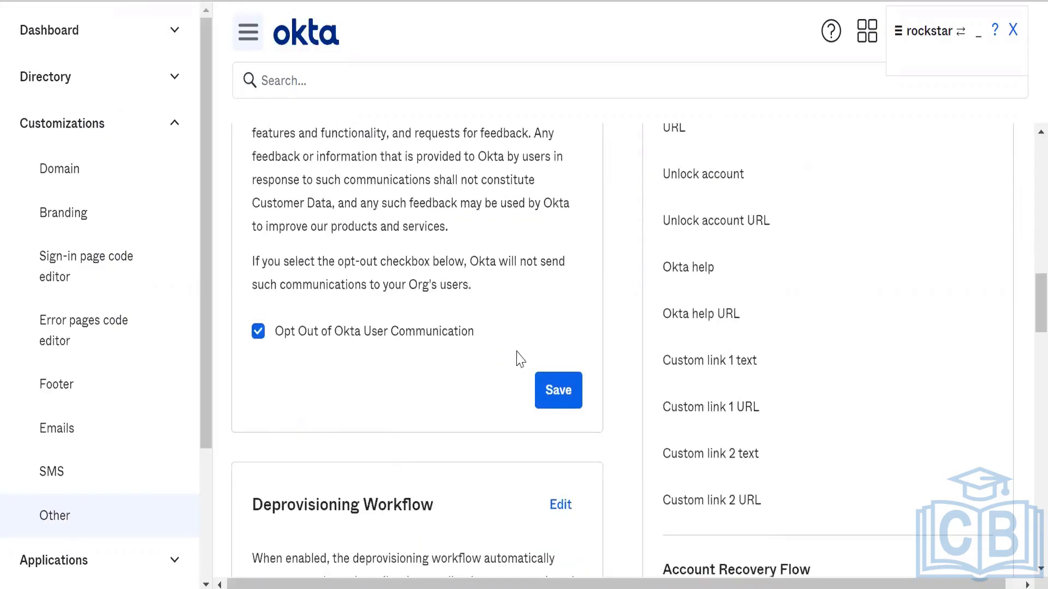
pyautogui.click(564, 395)
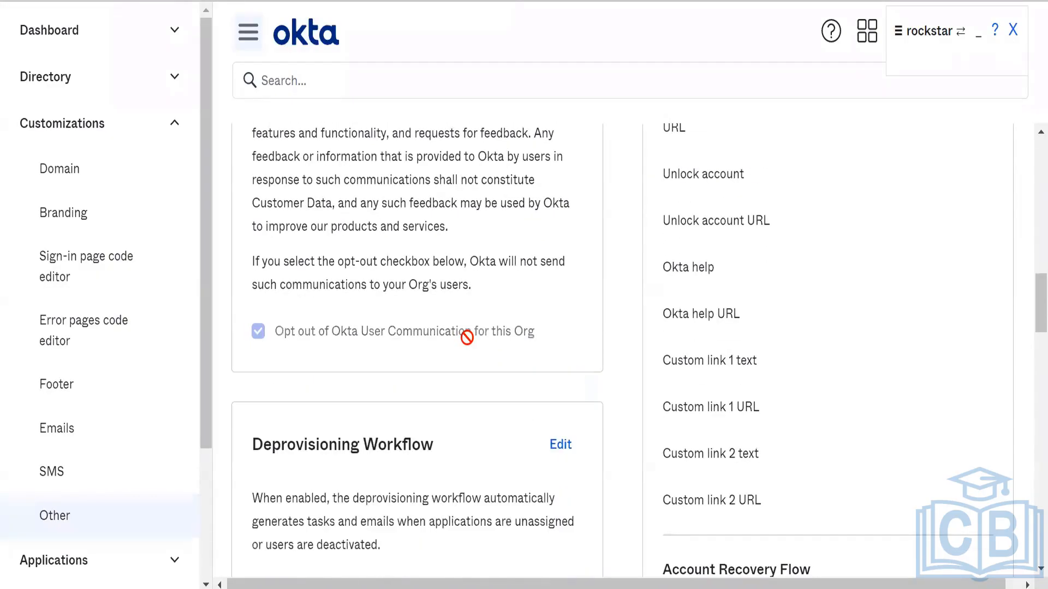
# Open the Deprovisioning Workflow section for editing, read its description, and cancel the edit.
pyautogui.scroll(-4, 466, 337)
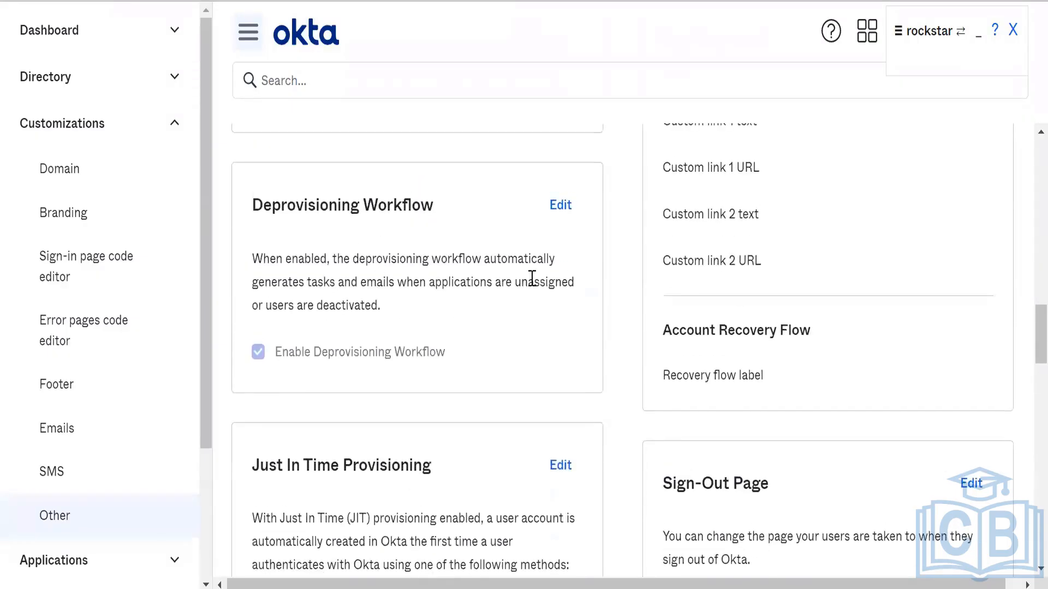
pyautogui.click(556, 217)
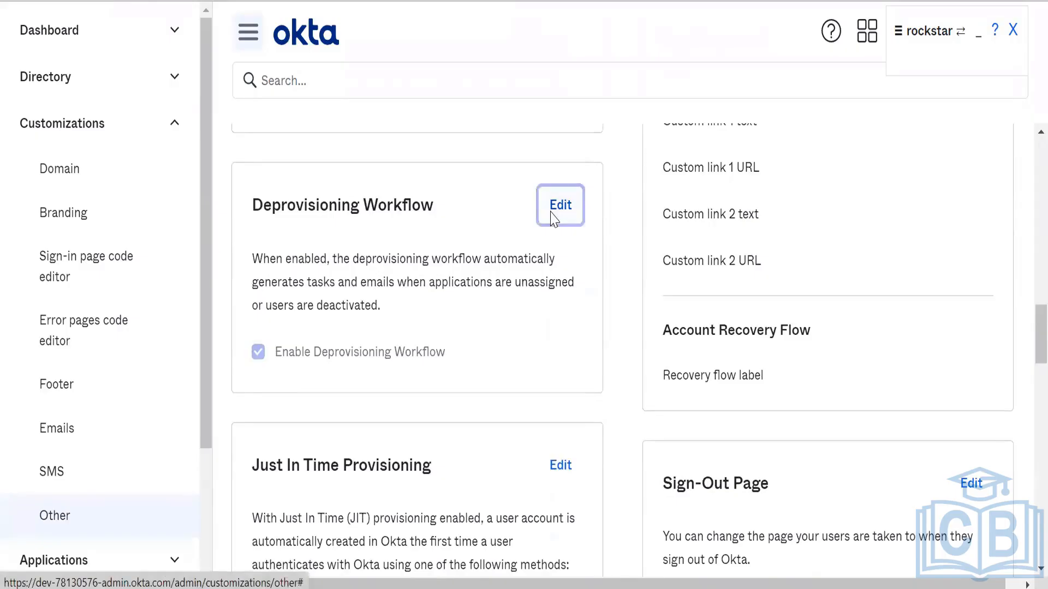
pyautogui.tripleClick(302, 258)
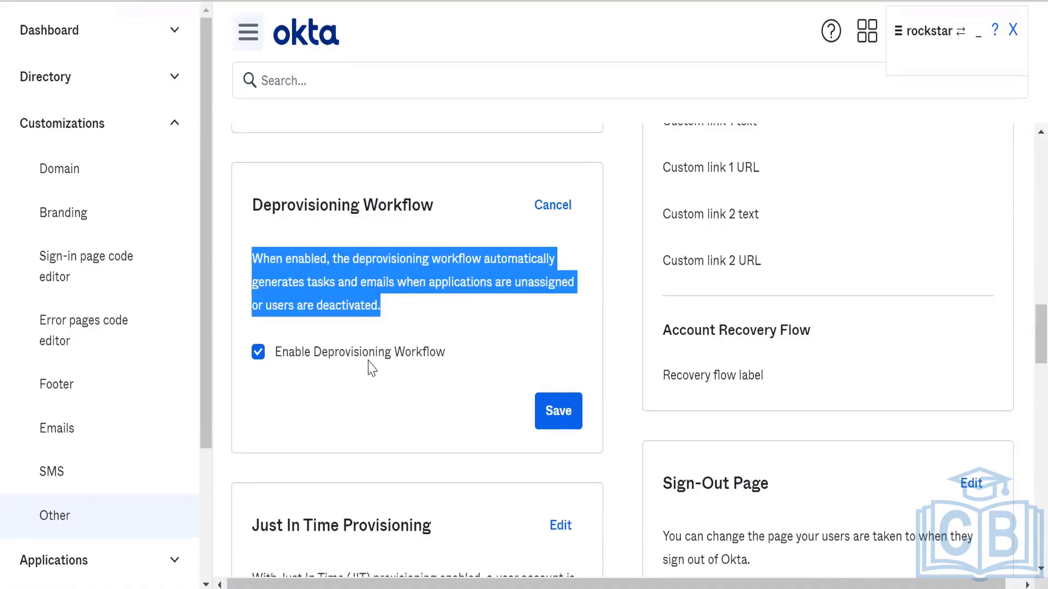
pyautogui.click(407, 317)
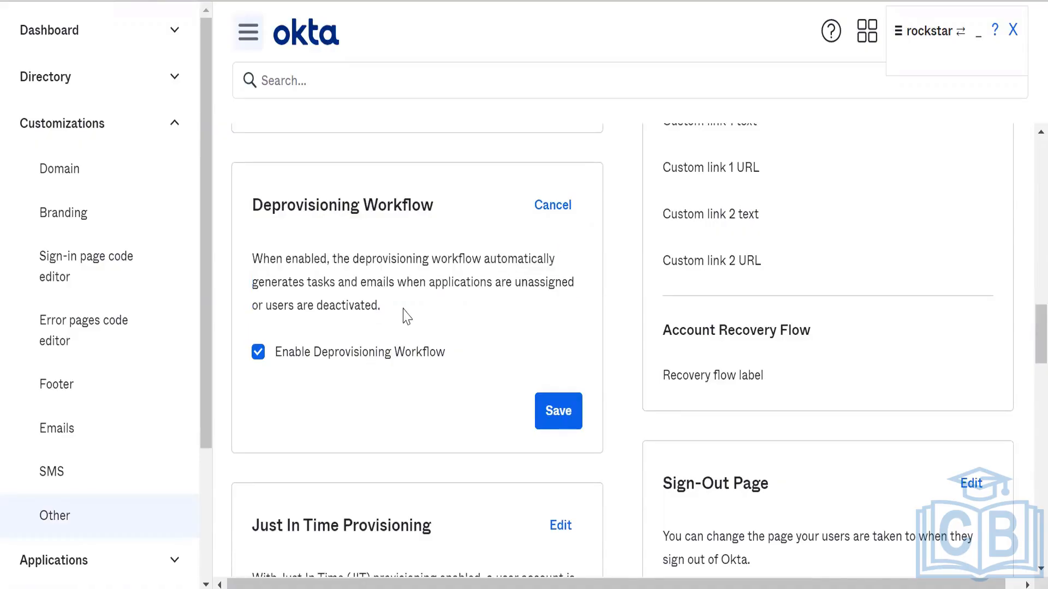
pyautogui.click(144, 50)
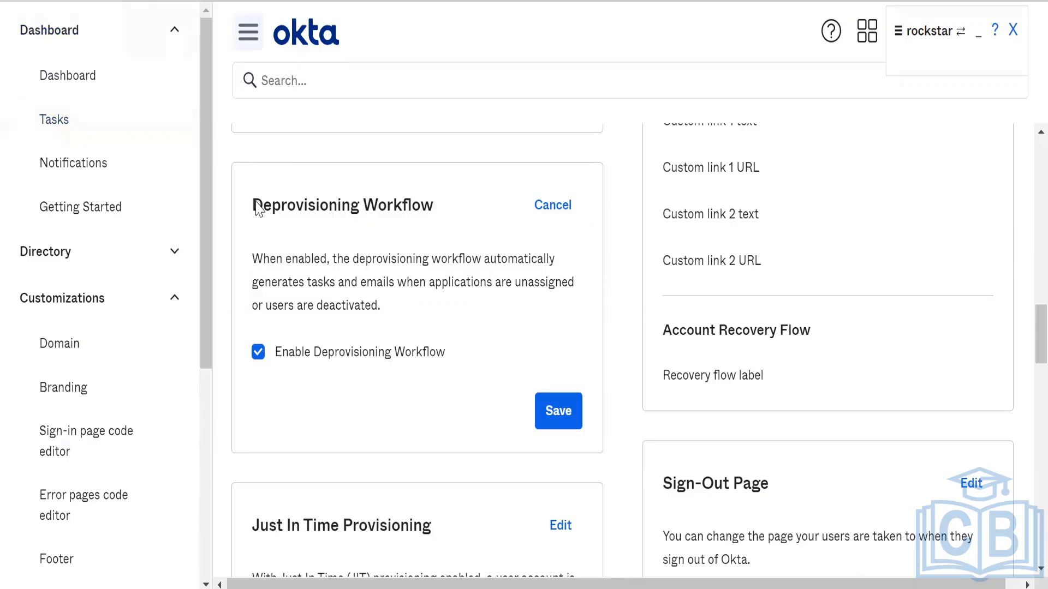
pyautogui.click(162, 32)
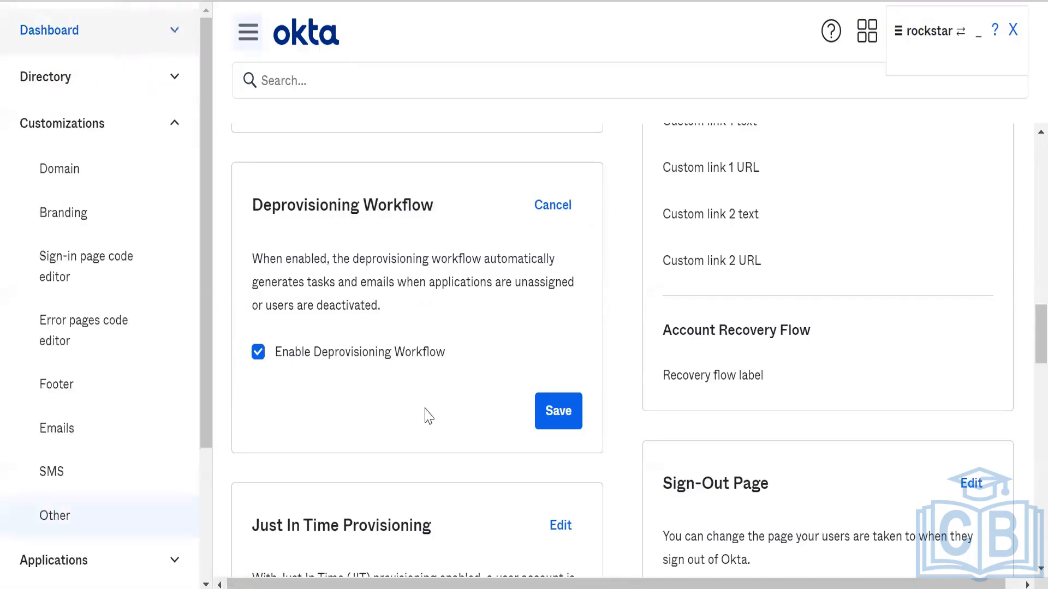
pyautogui.click(560, 209)
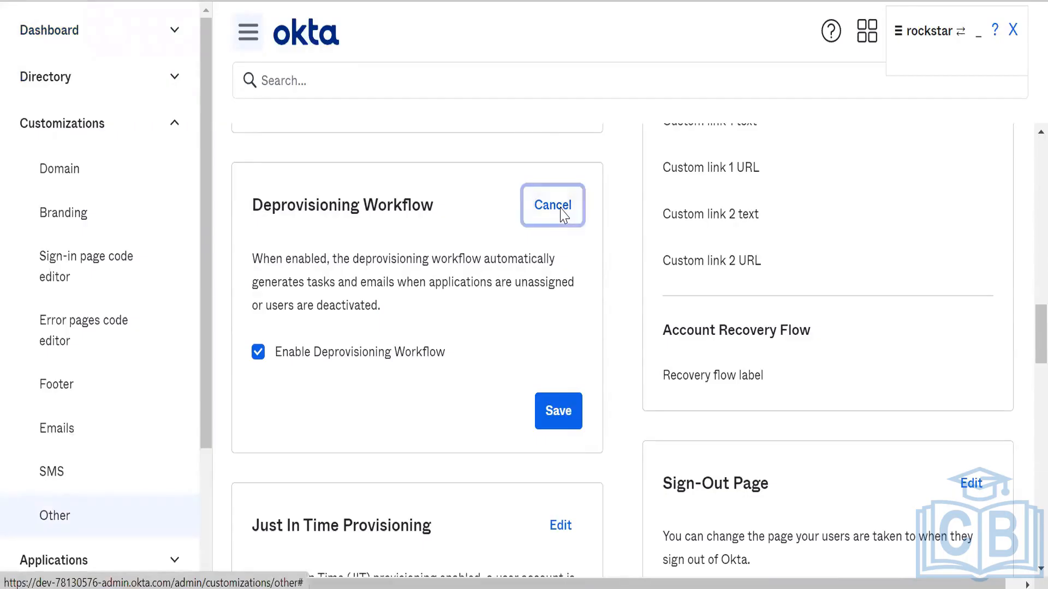
# Visit the Dashboard's Tasks page, then return to Other Customizations and highlight the Deprovisioning Workflow description.
pyautogui.click(116, 33)
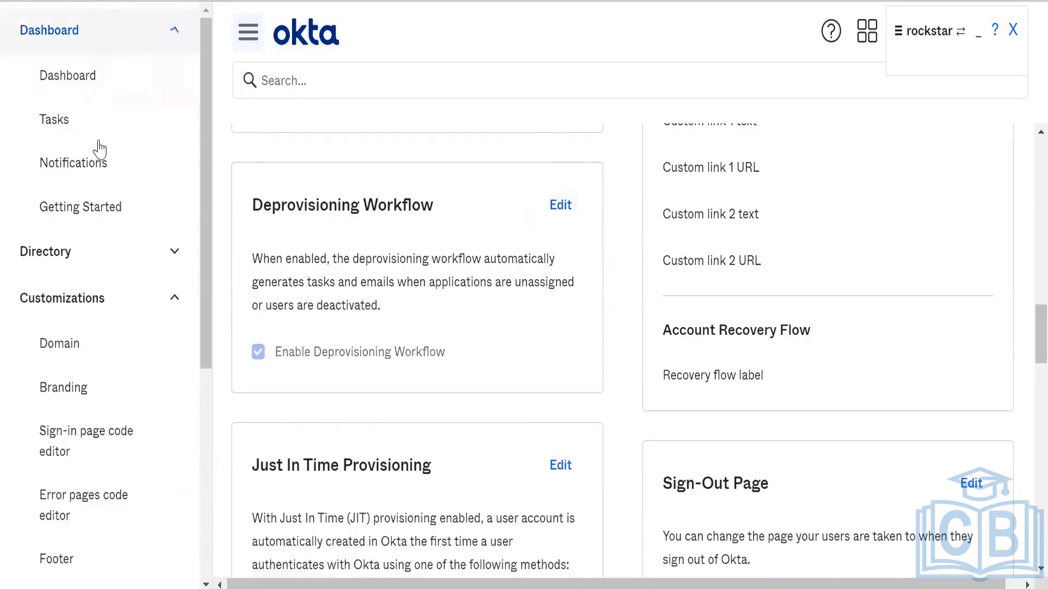
pyautogui.click(107, 133)
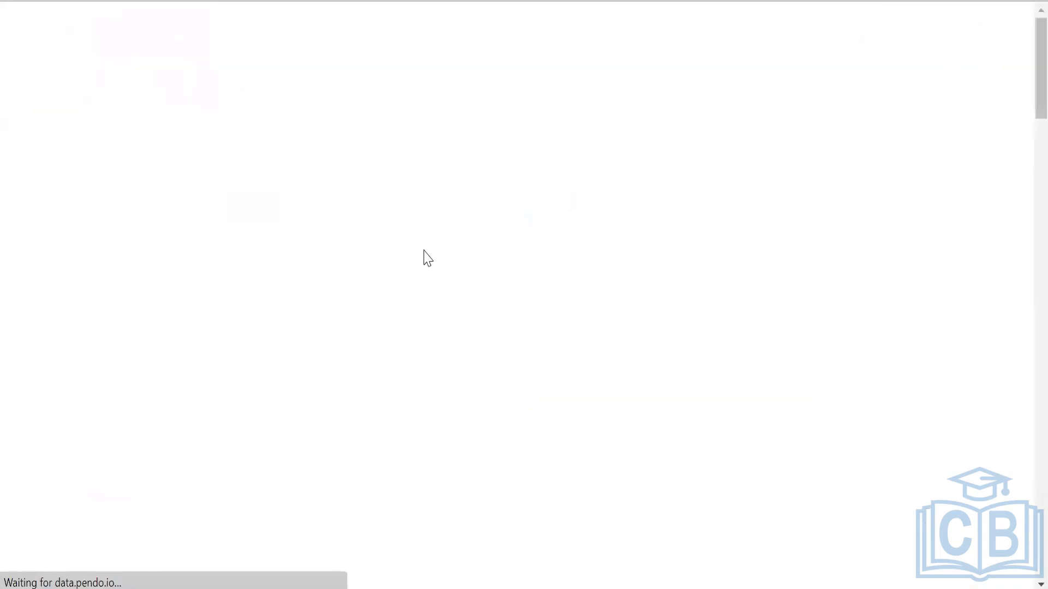
pyautogui.scroll(-15, 427, 258)
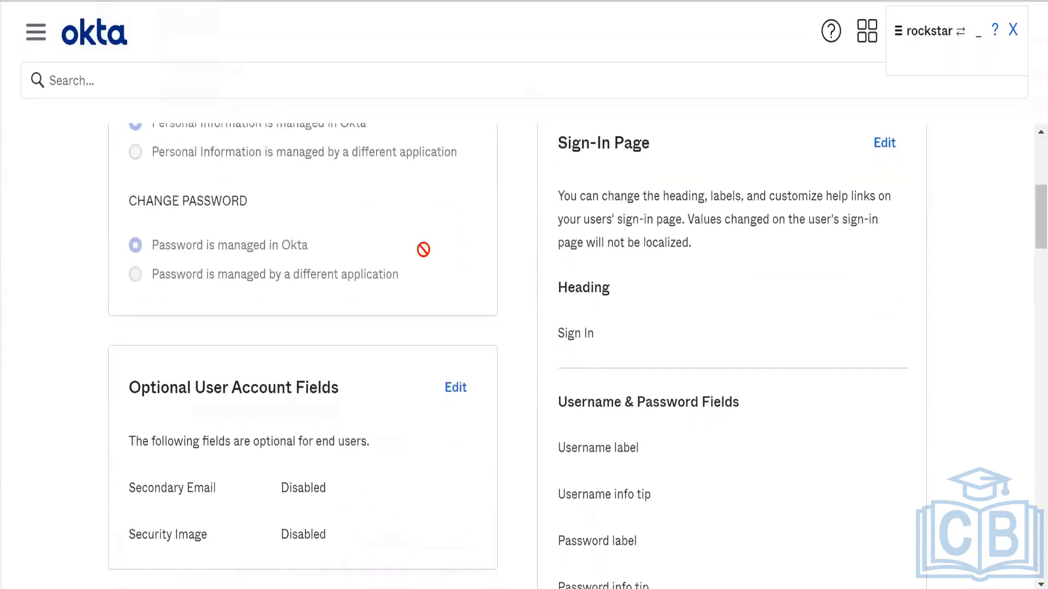
pyautogui.scroll(-13, 427, 257)
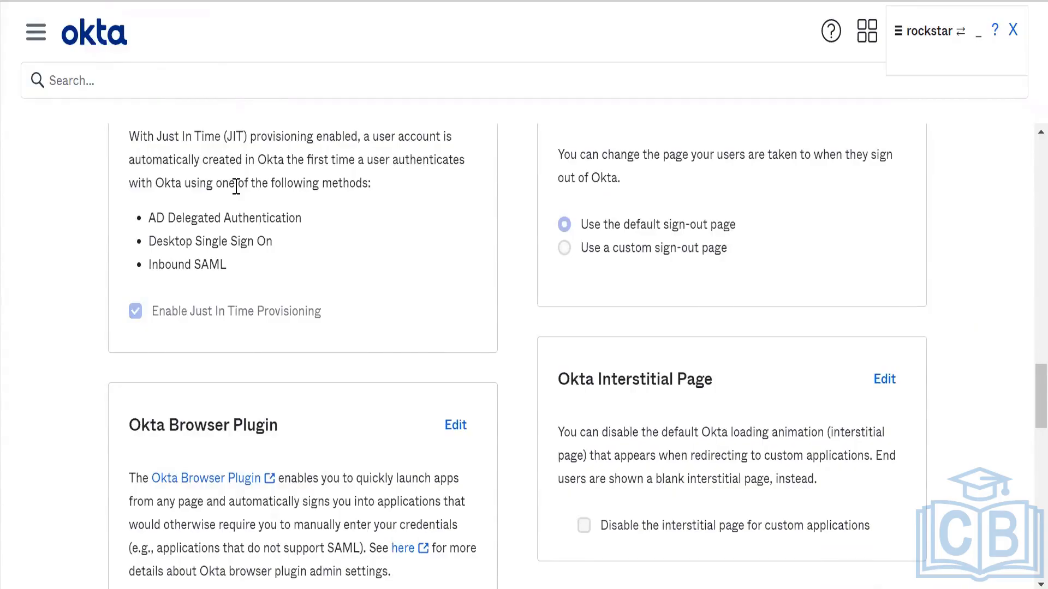
pyautogui.scroll(-1, 236, 186)
pyautogui.scroll(8, 236, 186)
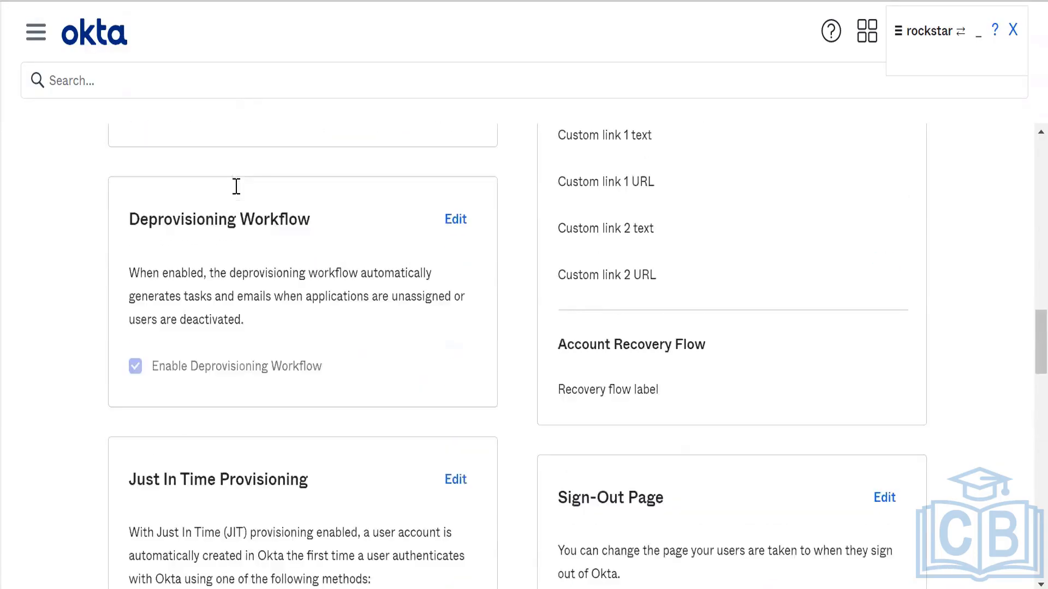
pyautogui.tripleClick(278, 321)
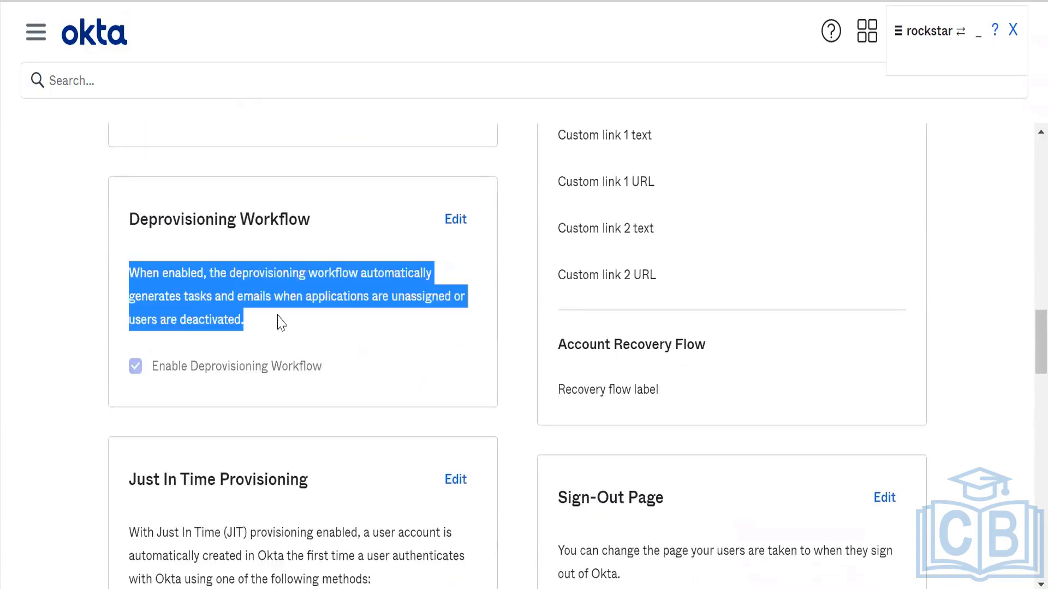
pyautogui.click(331, 315)
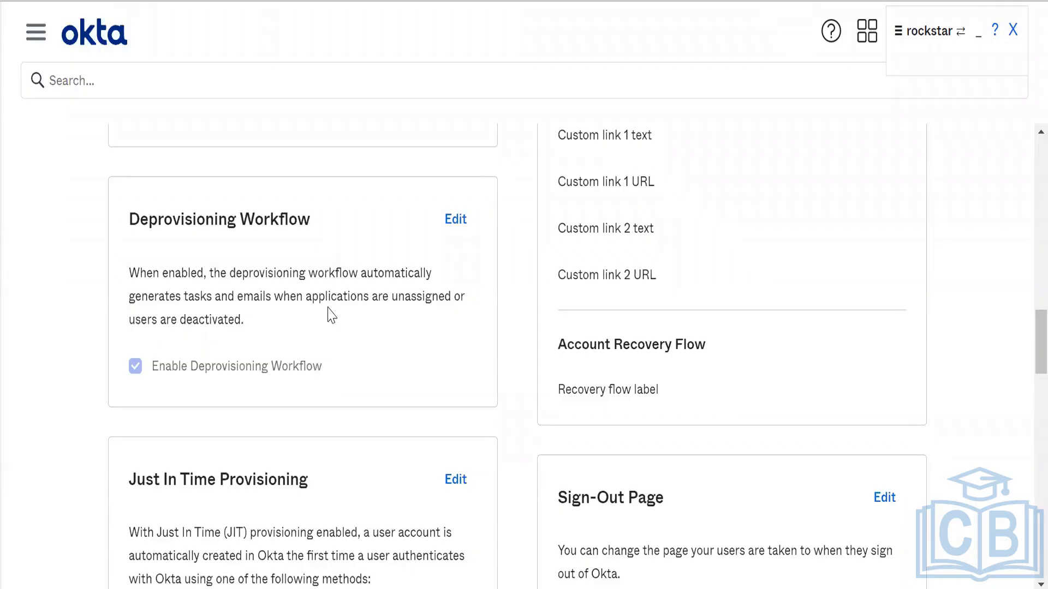
# Read the Just In Time Provisioning section and highlight its AD Delegated Authentication method.
pyautogui.scroll(-3, 329, 315)
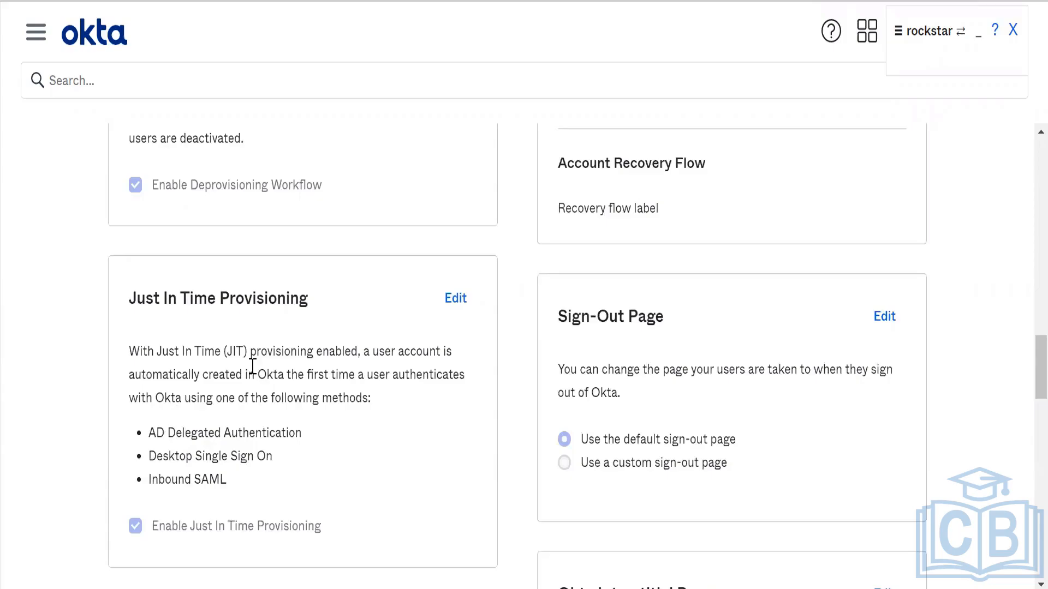
pyautogui.scroll(1, 253, 366)
pyautogui.scroll(-4, 254, 371)
pyautogui.scroll(1, 255, 373)
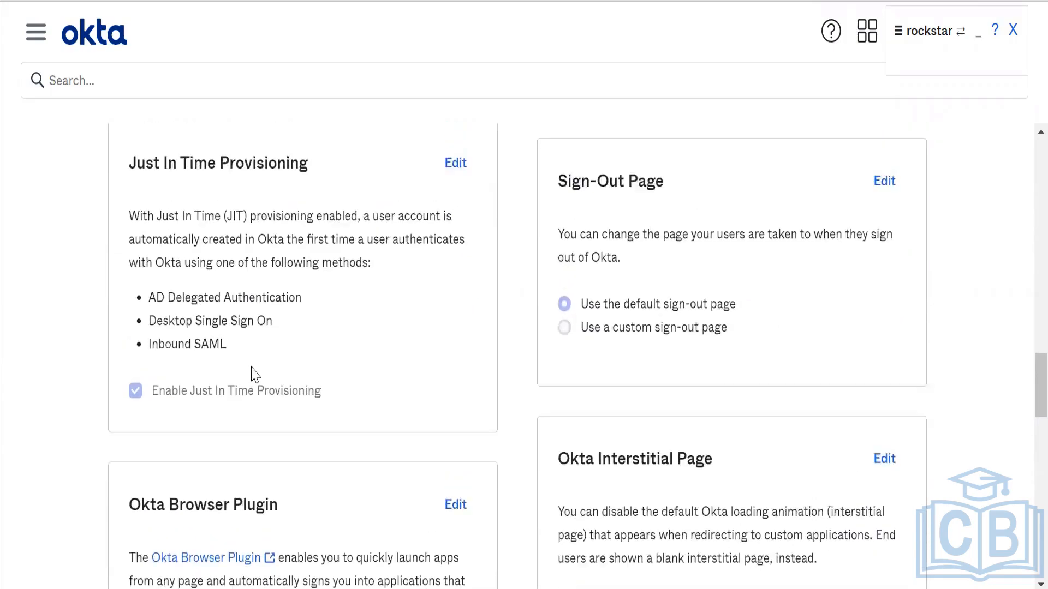
pyautogui.scroll(1, 254, 375)
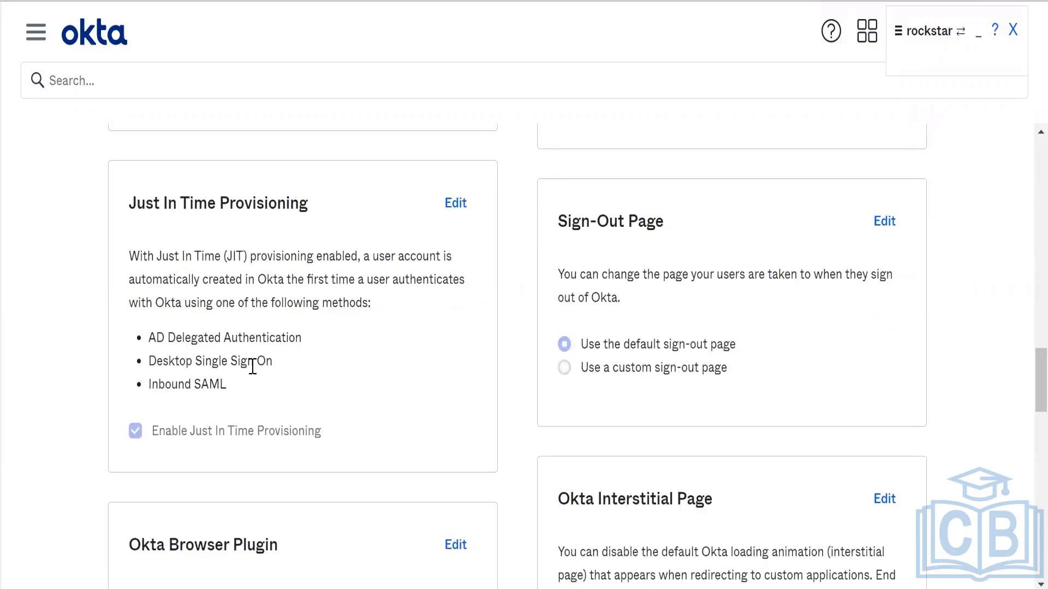
pyautogui.tripleClick(183, 337)
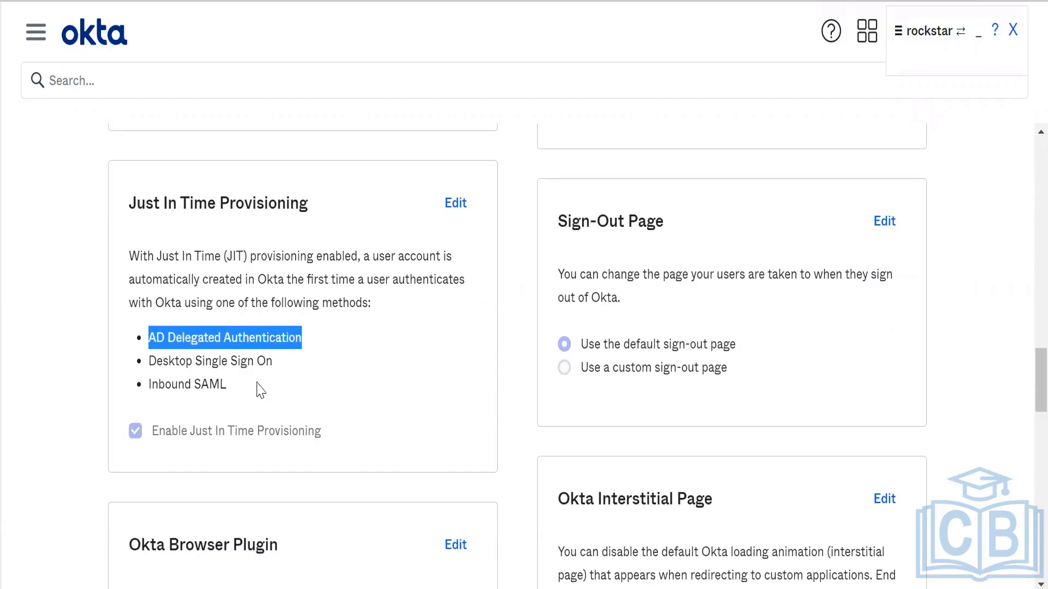
# Glance over the Okta Browser Plugin and Application Access Error Page sections, then return to Just In Time Provisioning.
pyautogui.scroll(1, 278, 410)
pyautogui.scroll(-8, 278, 410)
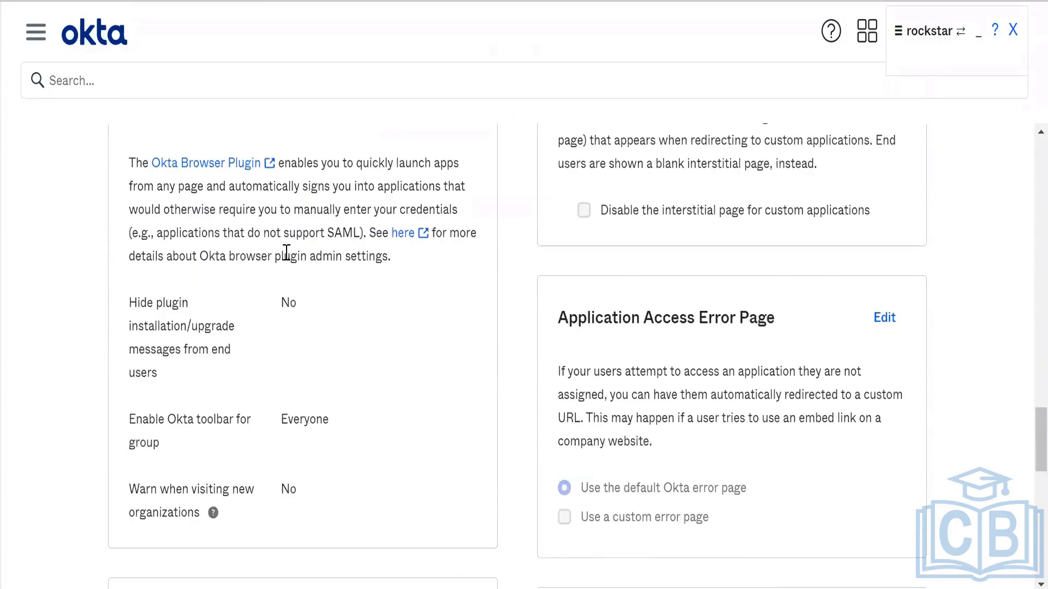
pyautogui.scroll(1, 287, 253)
pyautogui.scroll(-2, 286, 252)
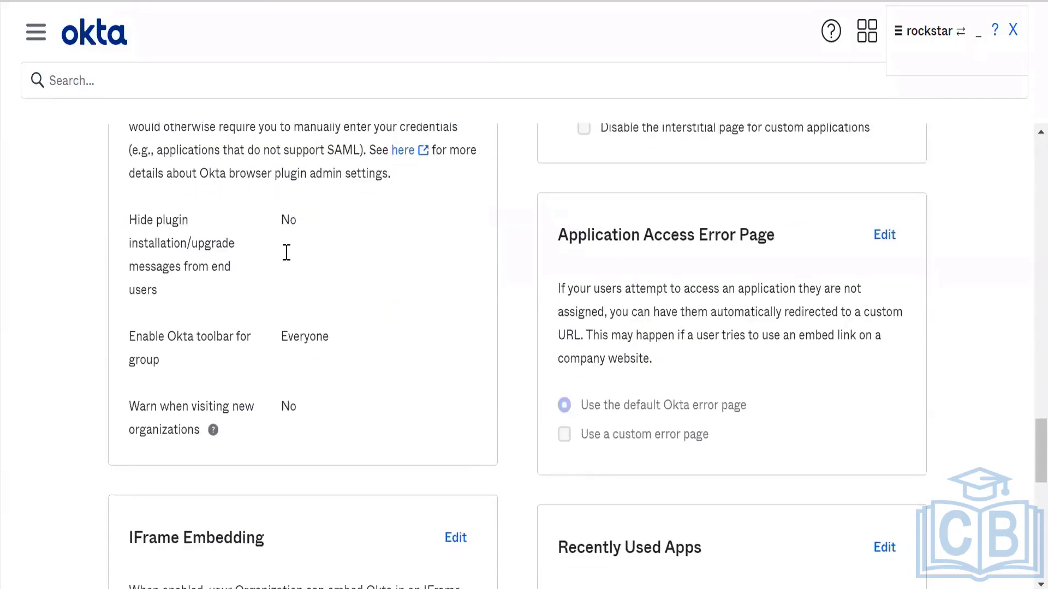
pyautogui.scroll(10, 287, 253)
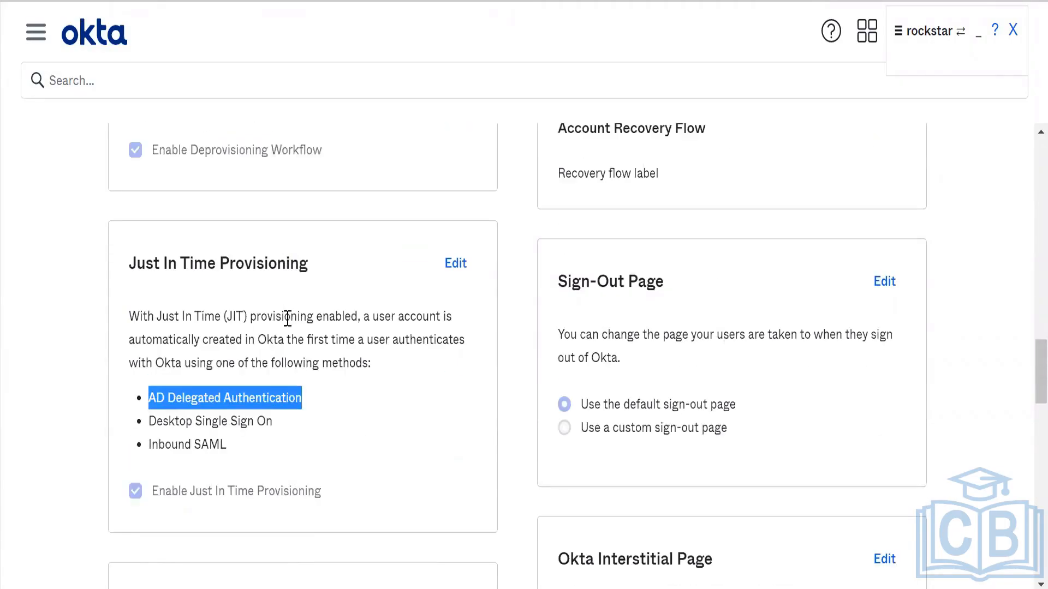
# Reread the Just In Time Provisioning description and its listed authentication methods, highlighting the text and clearing the selection.
pyautogui.tripleClick(287, 316)
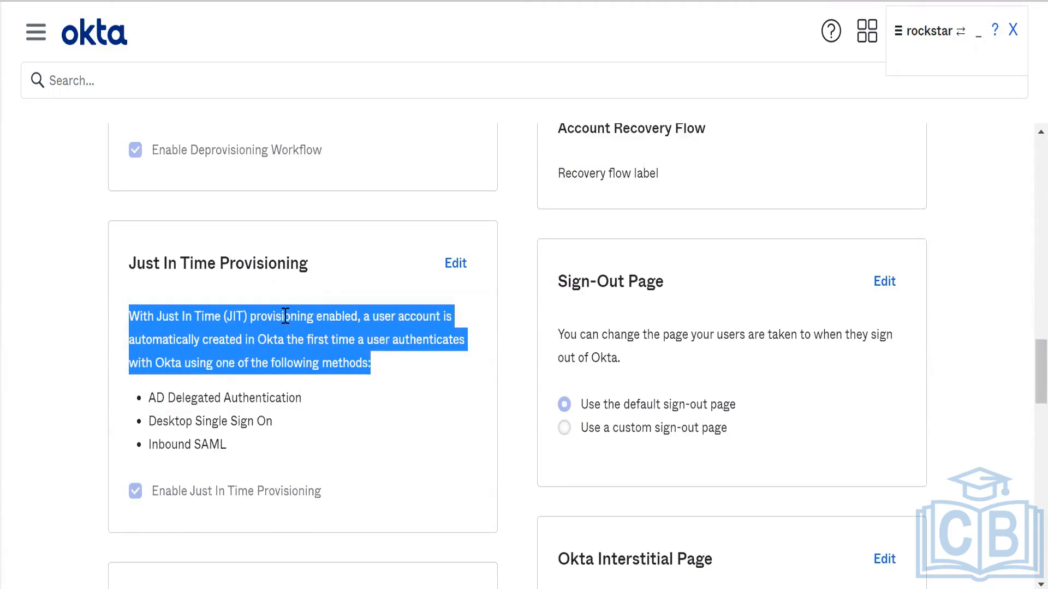
pyautogui.tripleClick(258, 398)
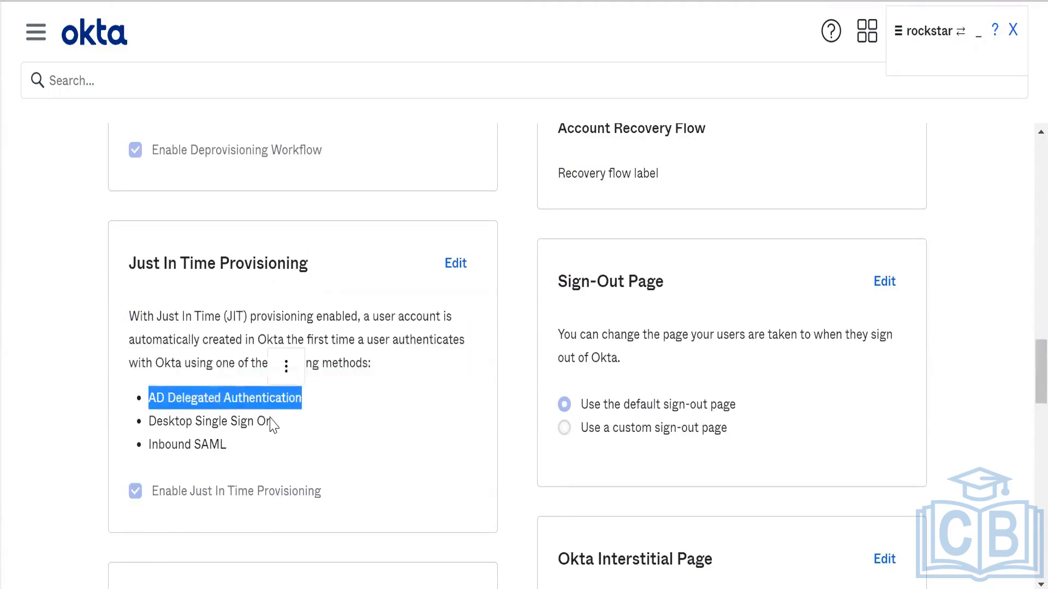
pyautogui.click(310, 478)
pyautogui.scroll(-5, 310, 479)
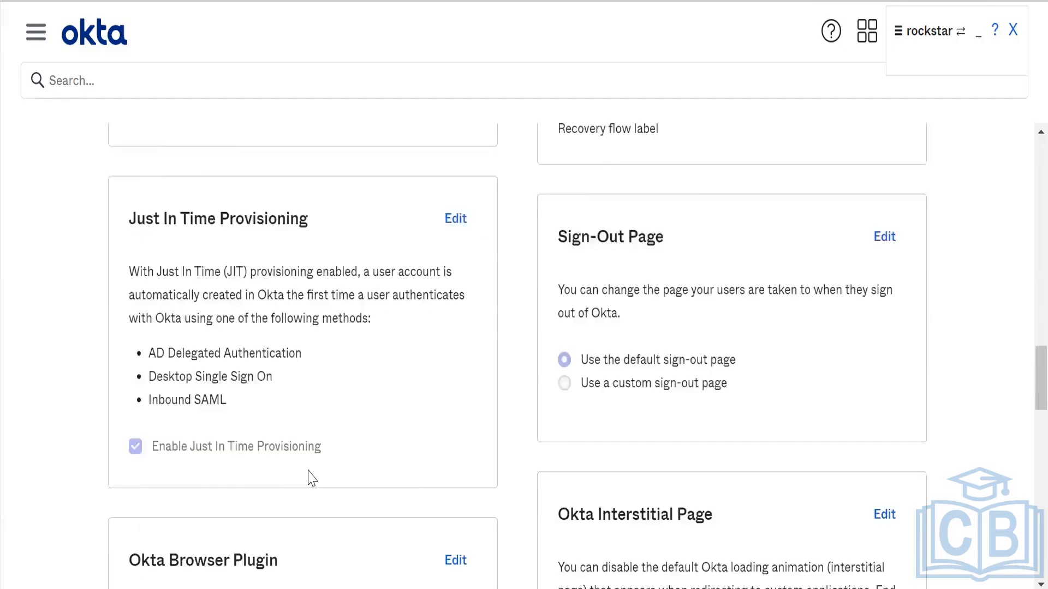
pyautogui.scroll(4, 310, 478)
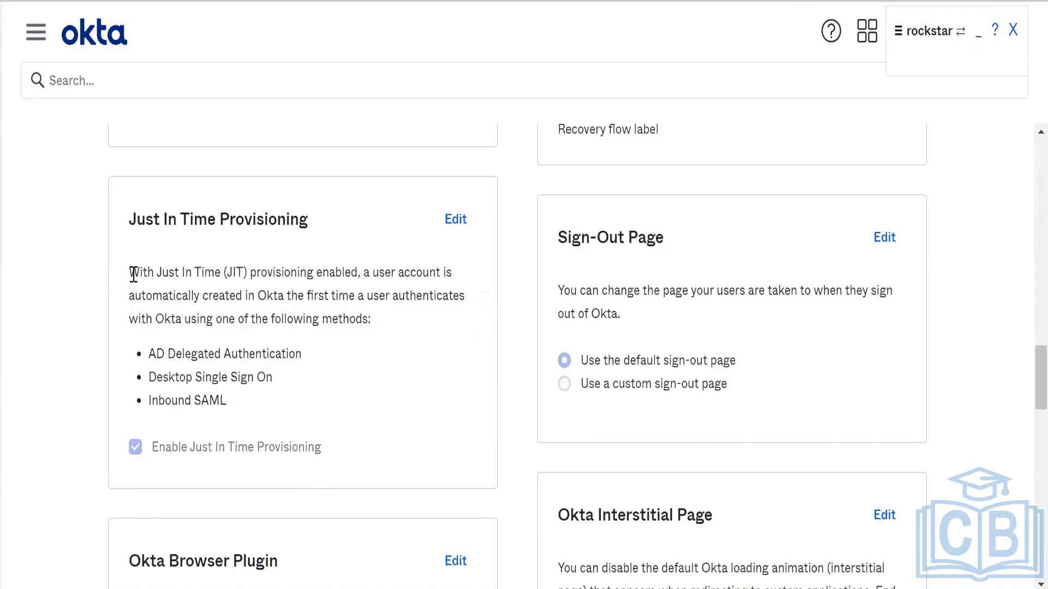
pyautogui.moveTo(129, 272); pyautogui.dragTo(380, 326)
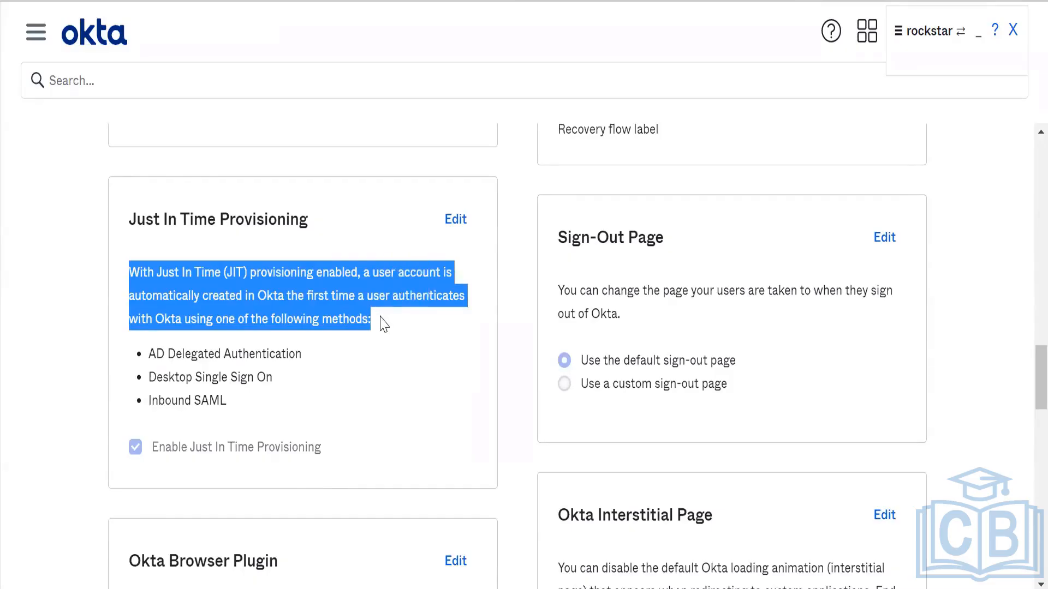
pyautogui.click(396, 377)
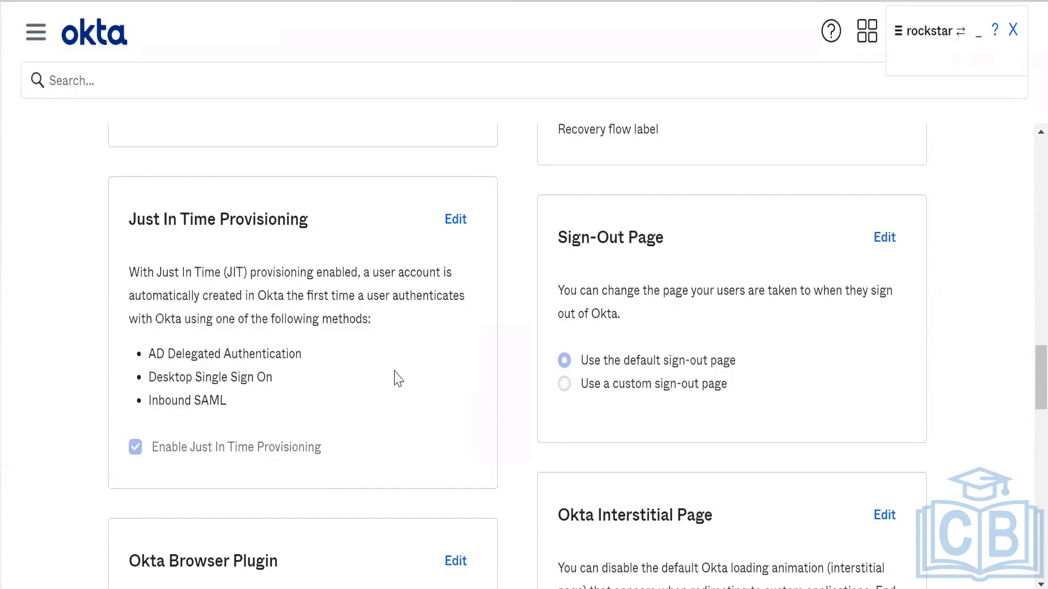
# Highlight the Just In Time Provisioning heading, clear the selection, and look over the section once more.
pyautogui.moveTo(135, 217); pyautogui.dragTo(222, 217)
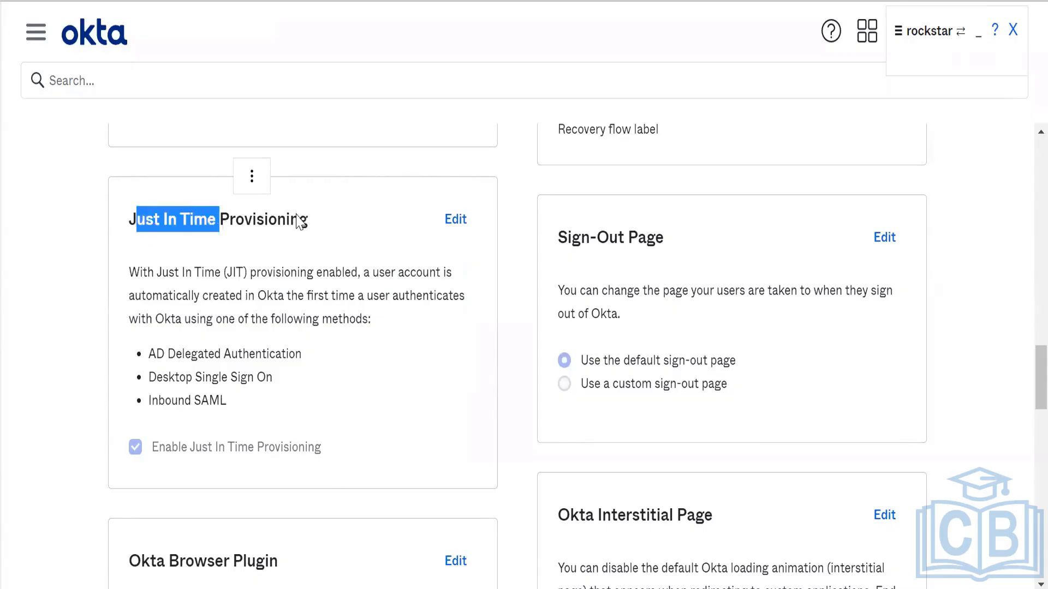
pyautogui.tripleClick(295, 216)
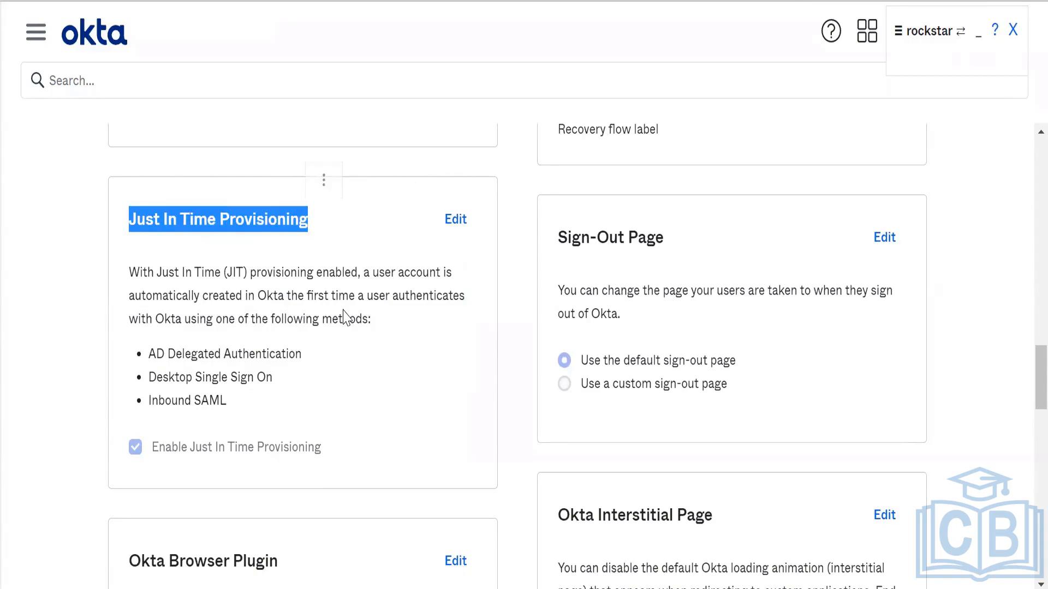
pyautogui.click(306, 392)
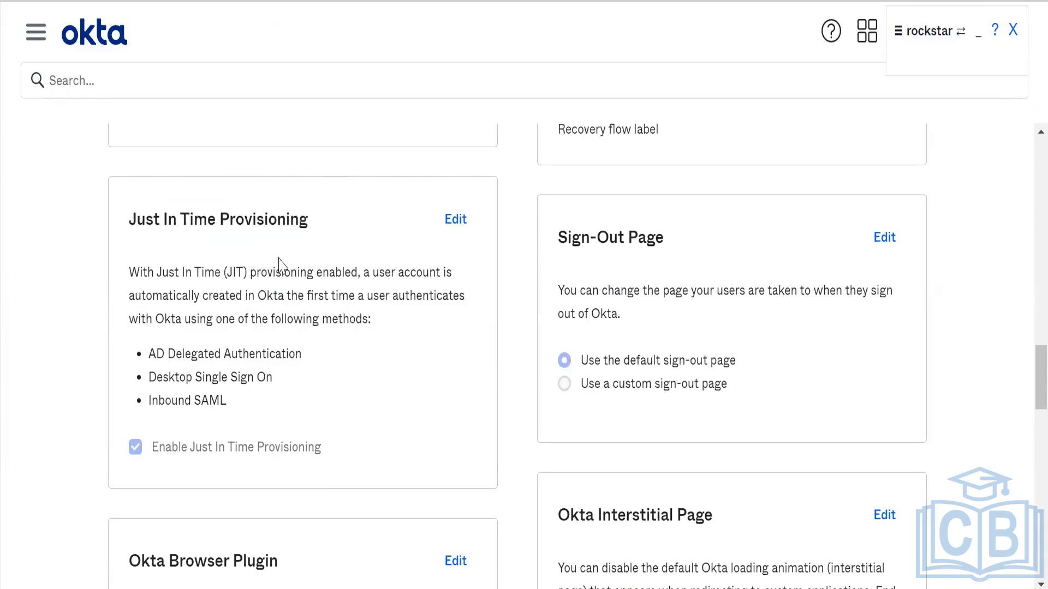
pyautogui.scroll(1, 307, 358)
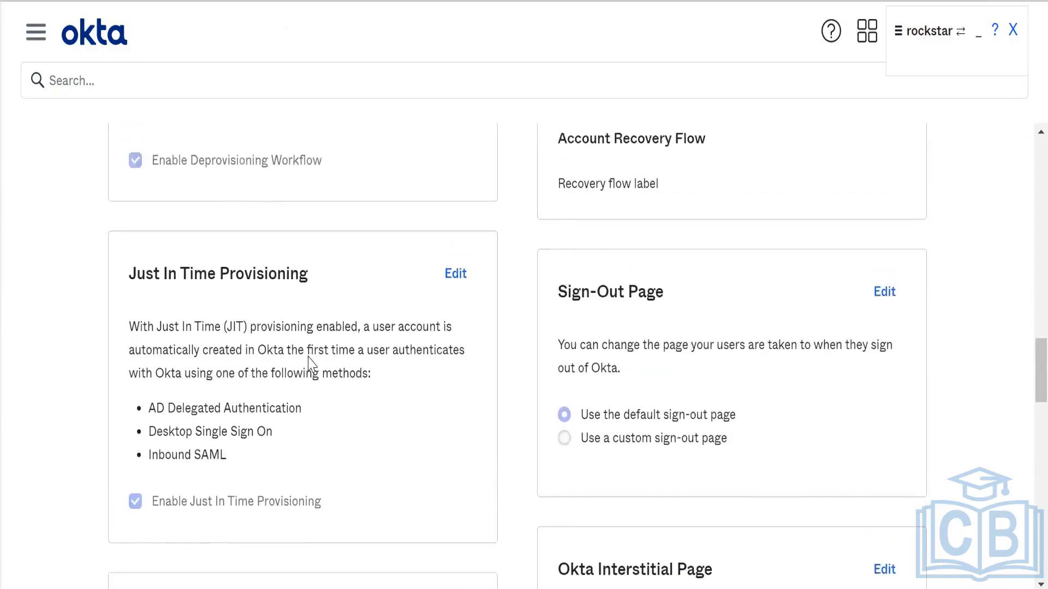
# Review the Okta Browser Plugin section, view the options for its help link about admin settings, and dismiss them.
pyautogui.scroll(-5, 308, 357)
pyautogui.scroll(-3, 307, 364)
pyautogui.scroll(2, 306, 363)
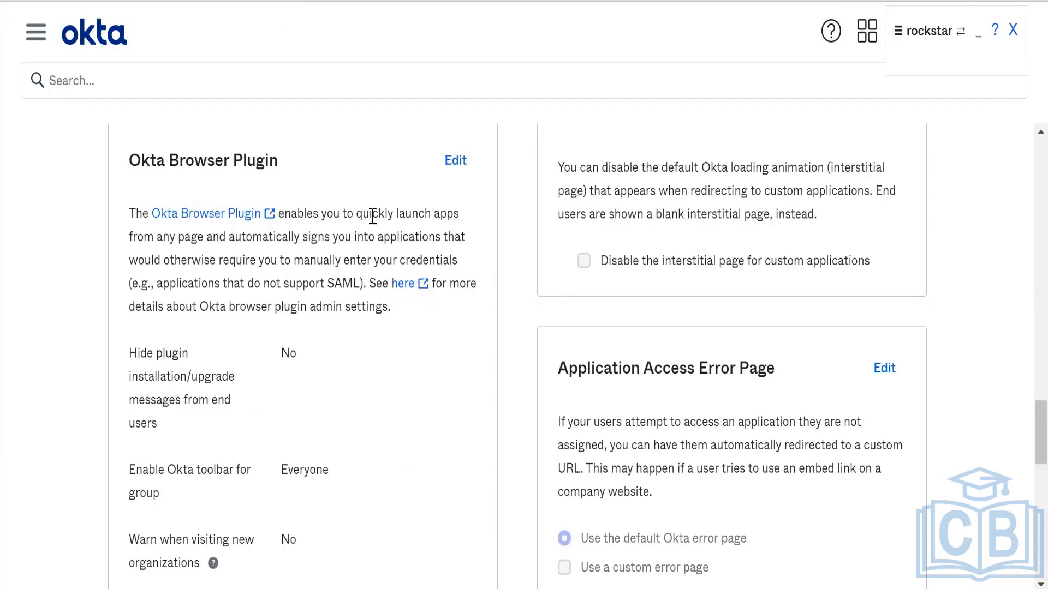
pyautogui.rightClick(400, 284)
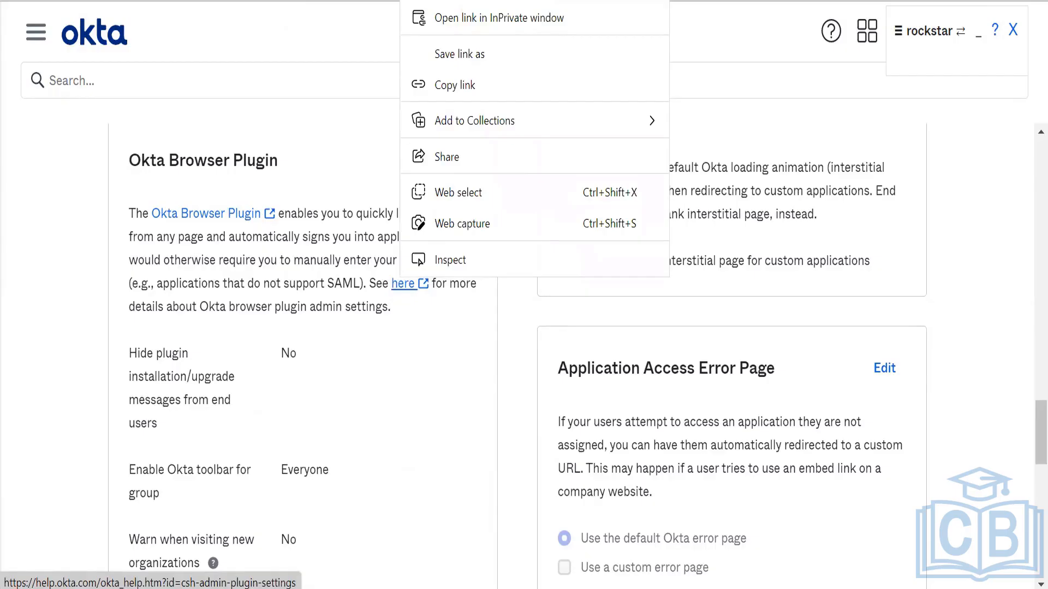
pyautogui.click(408, 539)
pyautogui.scroll(-2, 407, 539)
pyautogui.scroll(2, 407, 539)
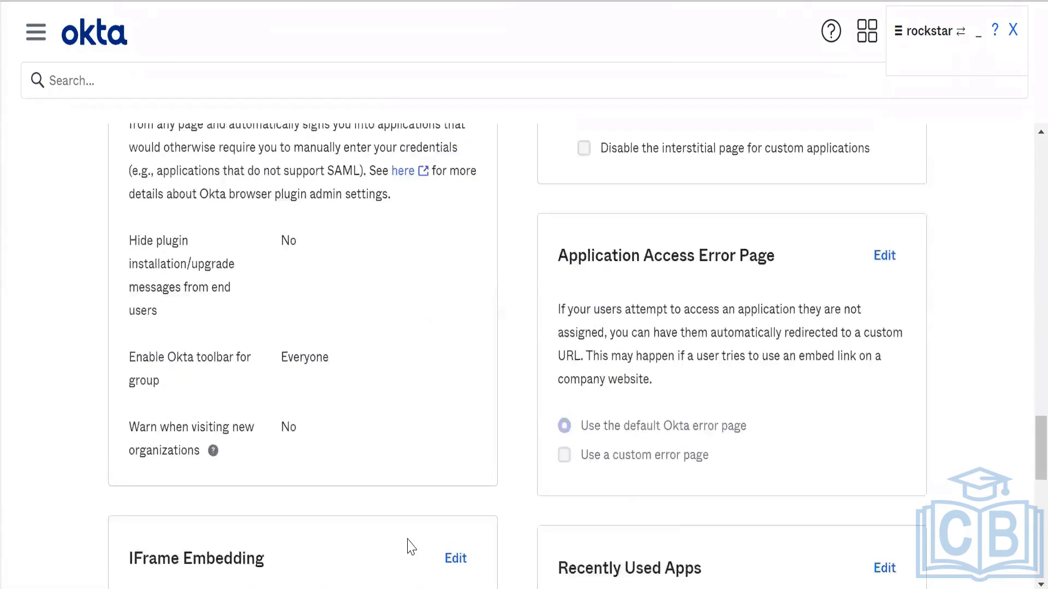
# Open the Okta Browser Plugin settings for editing, examine the upgrade-message, toolbar group and organization-warning fields, and cancel the edit.
pyautogui.click(456, 172)
pyautogui.scroll(1, 316, 386)
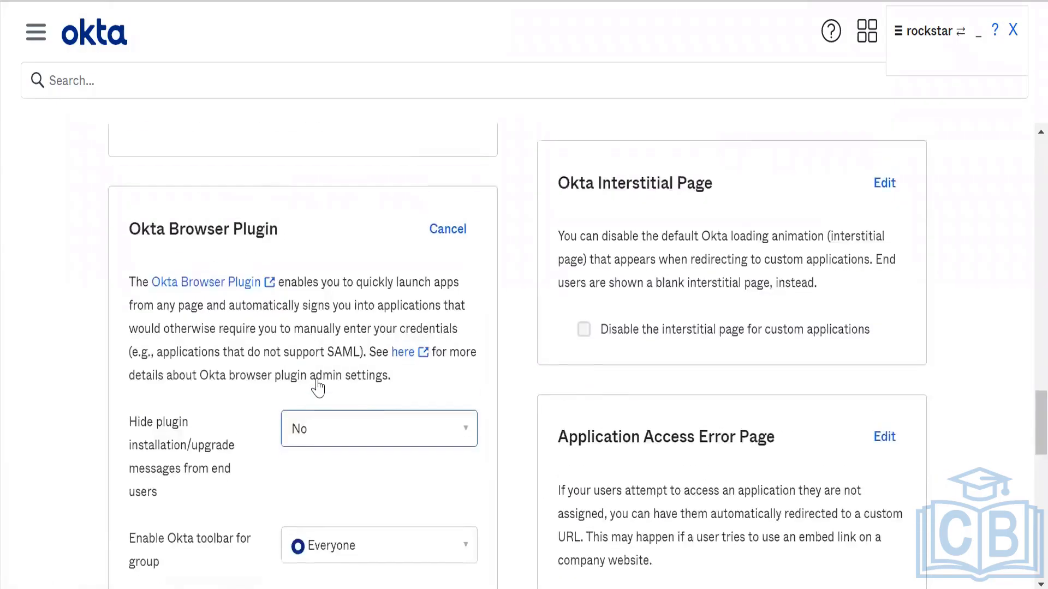
pyautogui.scroll(-3, 316, 391)
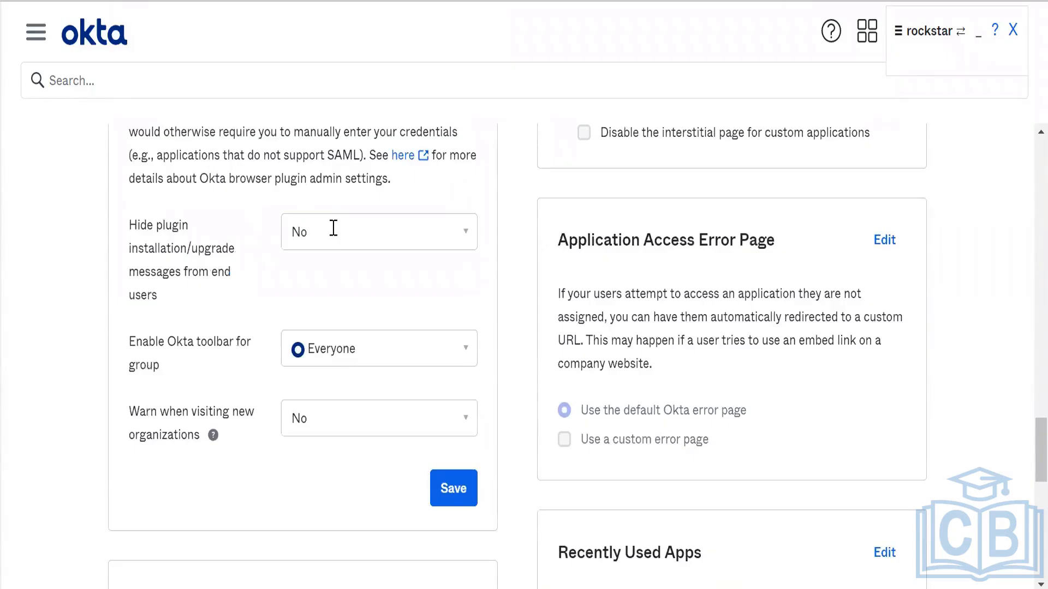
pyautogui.click(333, 228)
pyautogui.click(299, 346)
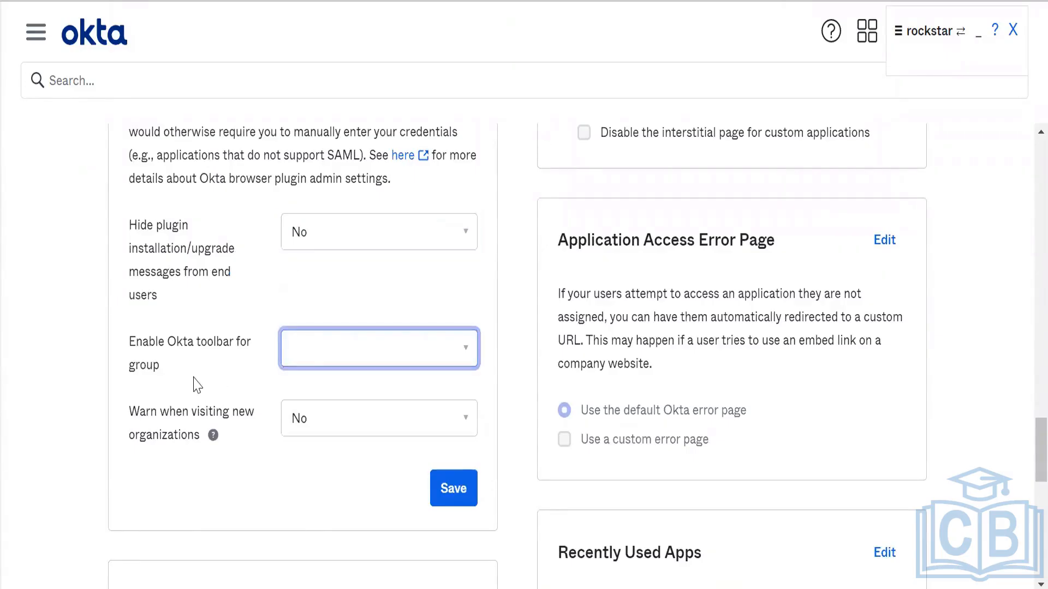
pyautogui.click(233, 330)
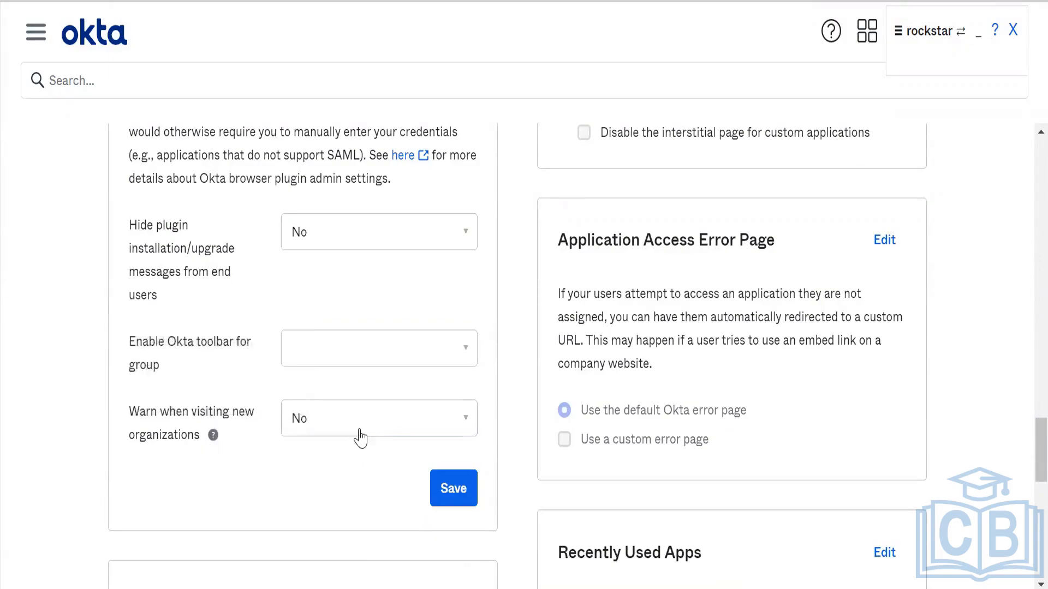
pyautogui.scroll(-2, 402, 452)
pyautogui.scroll(5, 402, 451)
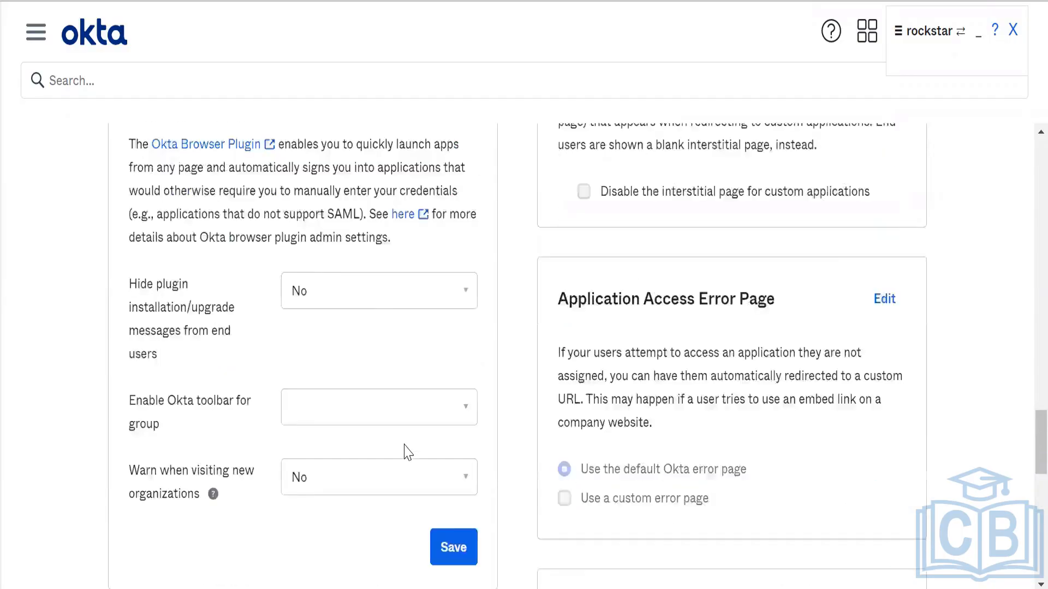
pyautogui.click(449, 186)
pyautogui.scroll(5, 349, 309)
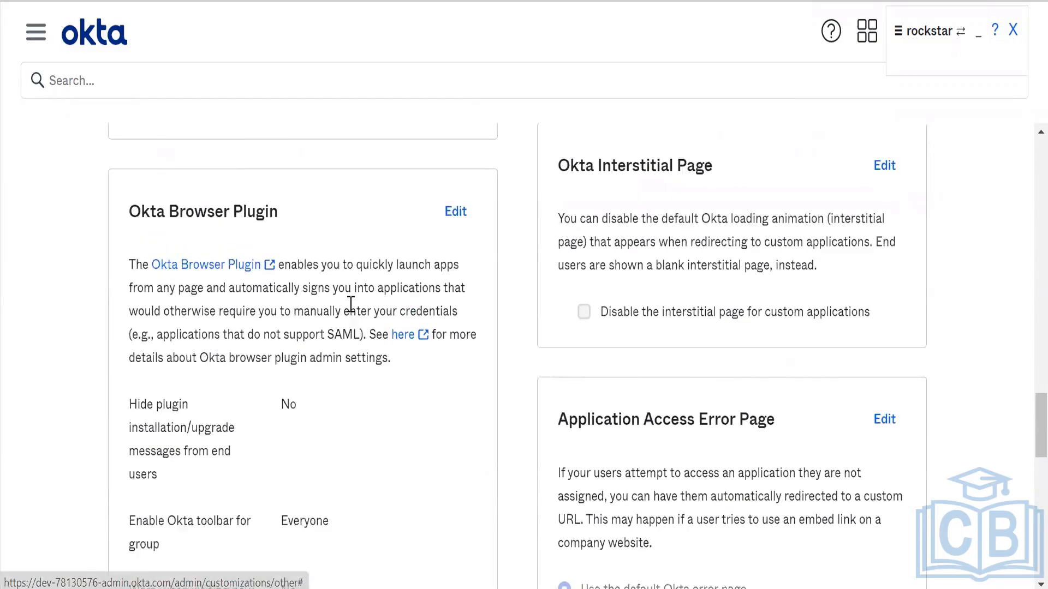
# Highlight the IFrame Embedding description, open the section for editing, toggle Allow IFrame embedding on and off, read the clickjacking warning, and cancel.
pyautogui.scroll(-10, 353, 312)
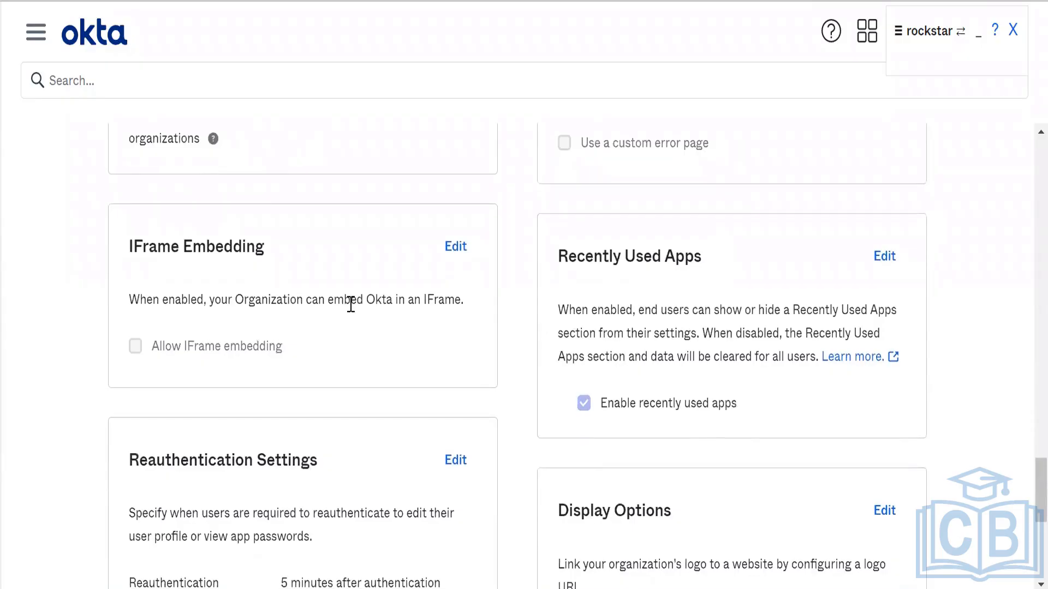
pyautogui.tripleClick(351, 305)
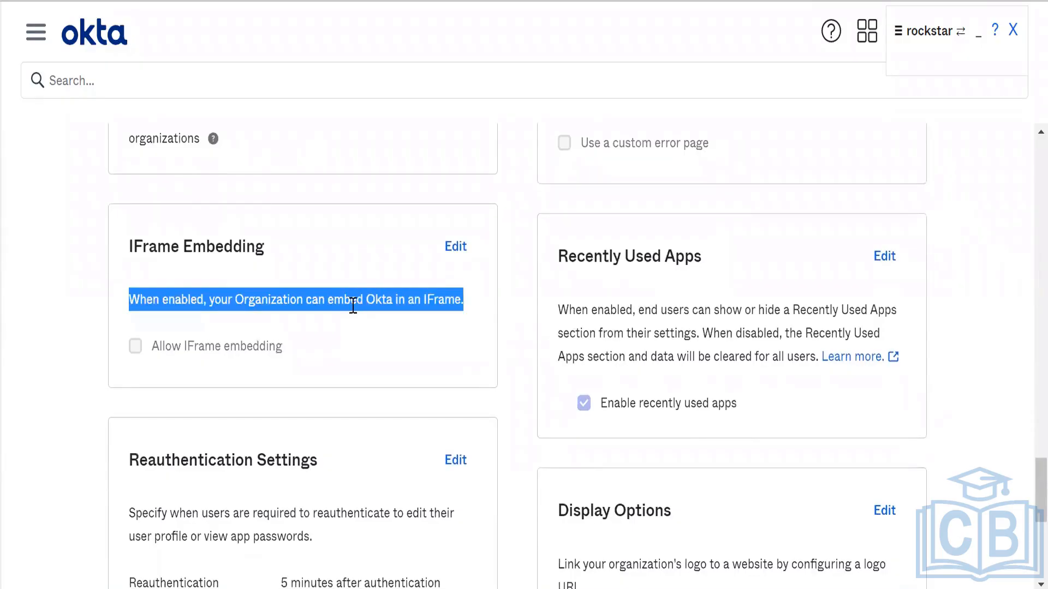
pyautogui.click(353, 305)
pyautogui.click(454, 247)
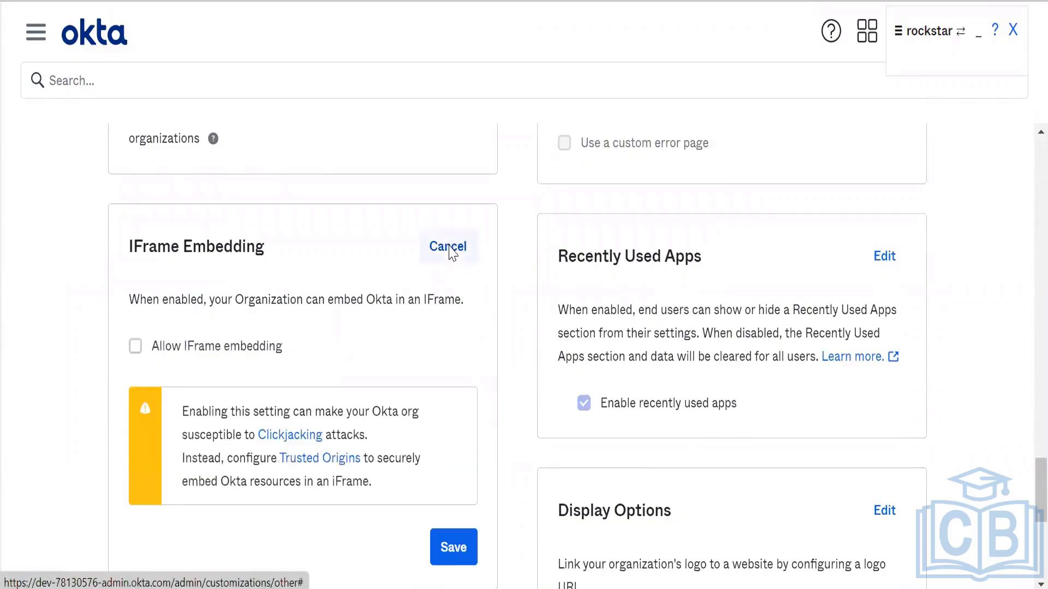
pyautogui.click(136, 348)
pyautogui.click(138, 351)
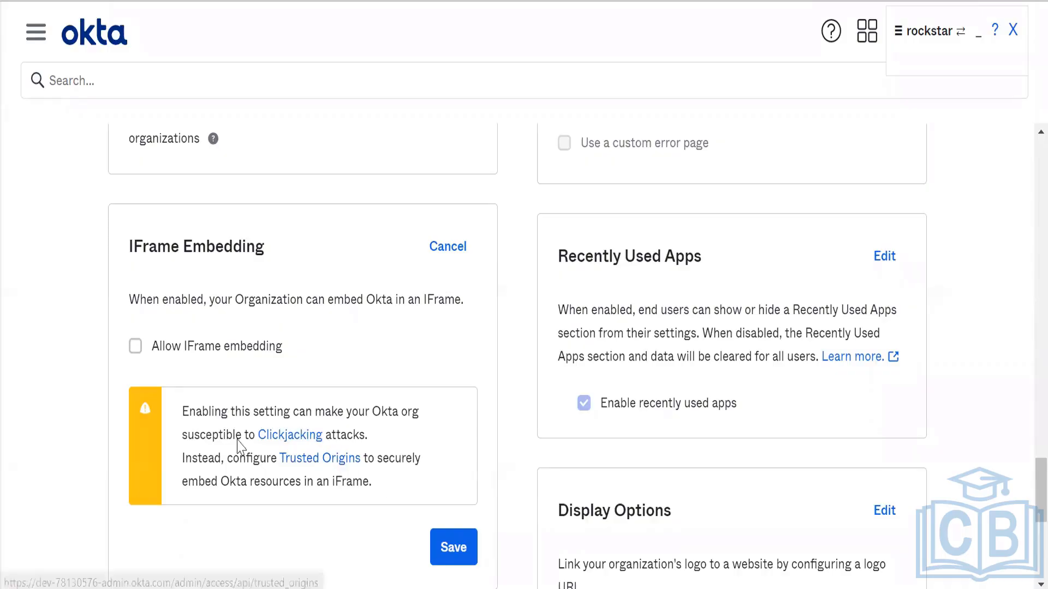
pyautogui.rightClick(196, 418)
pyautogui.click(155, 418)
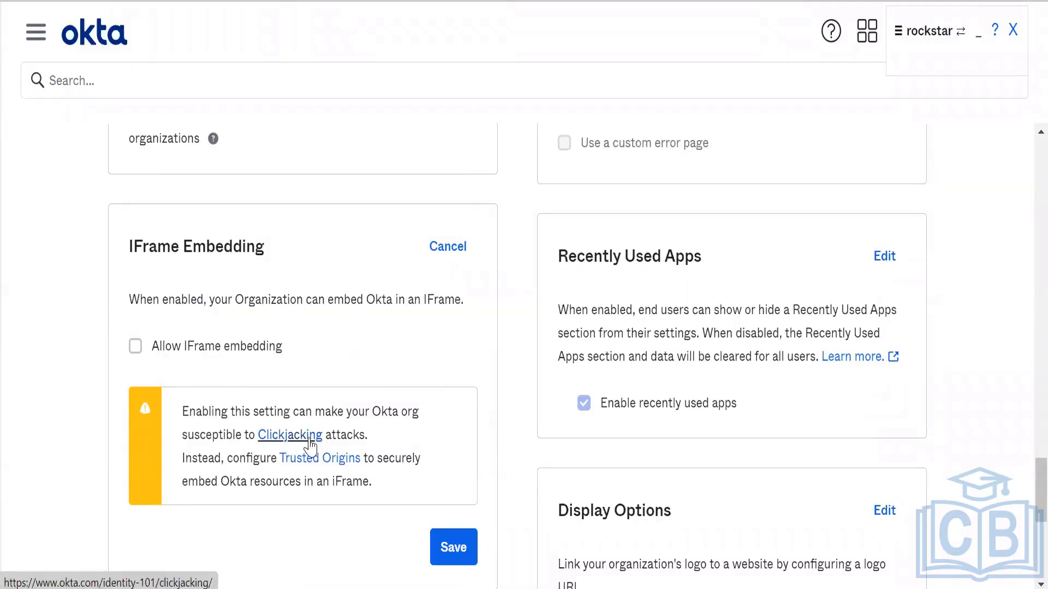
pyautogui.click(448, 247)
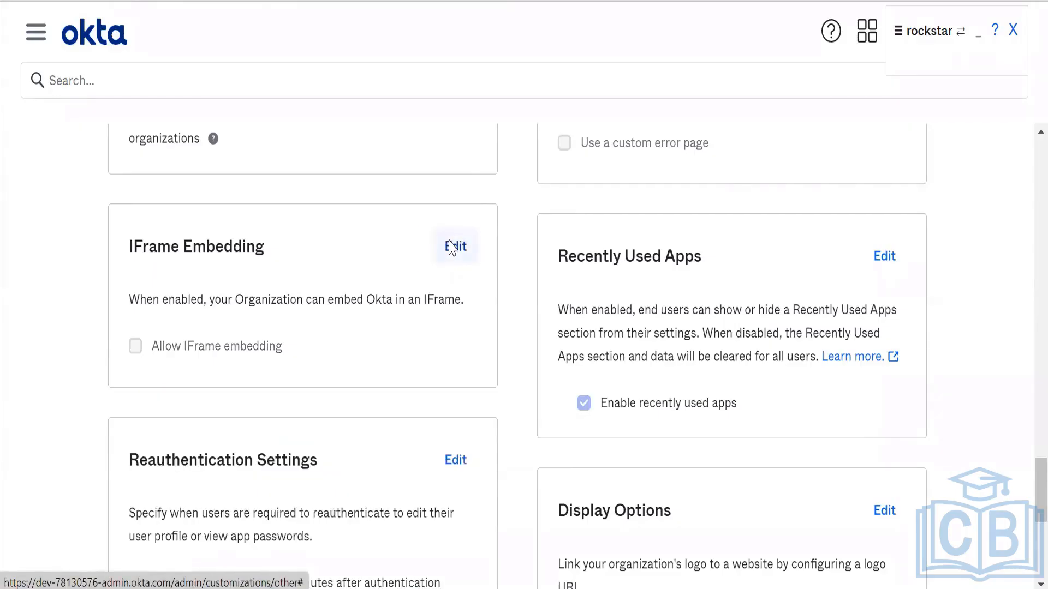
# Open Reauthentication Settings for editing, examine the available reauthentication intervals, keep 5 minutes, and cancel the edit.
pyautogui.scroll(2, 451, 247)
pyautogui.scroll(-6, 449, 245)
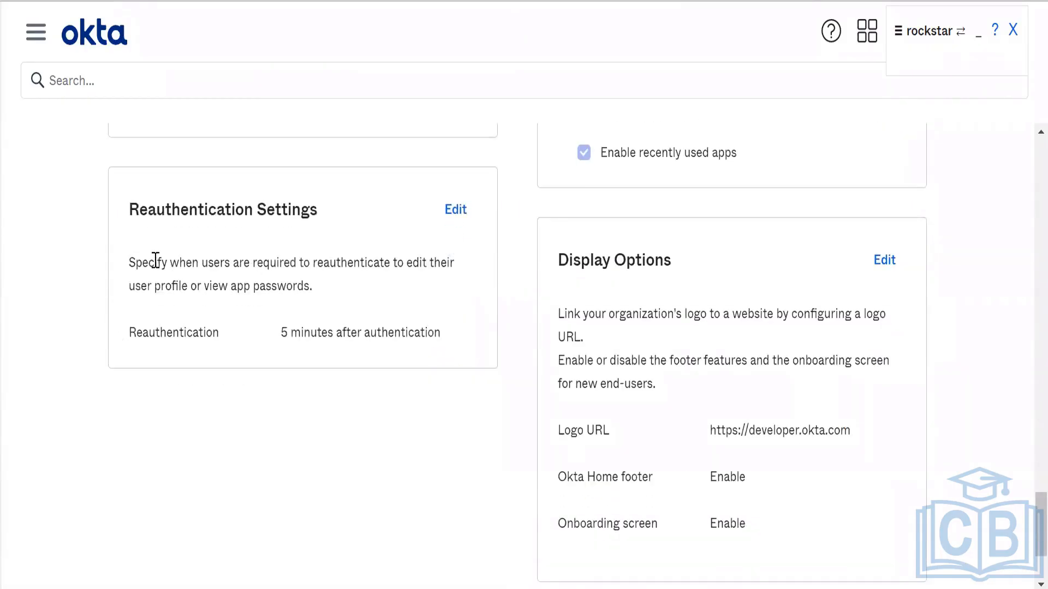
pyautogui.click(470, 209)
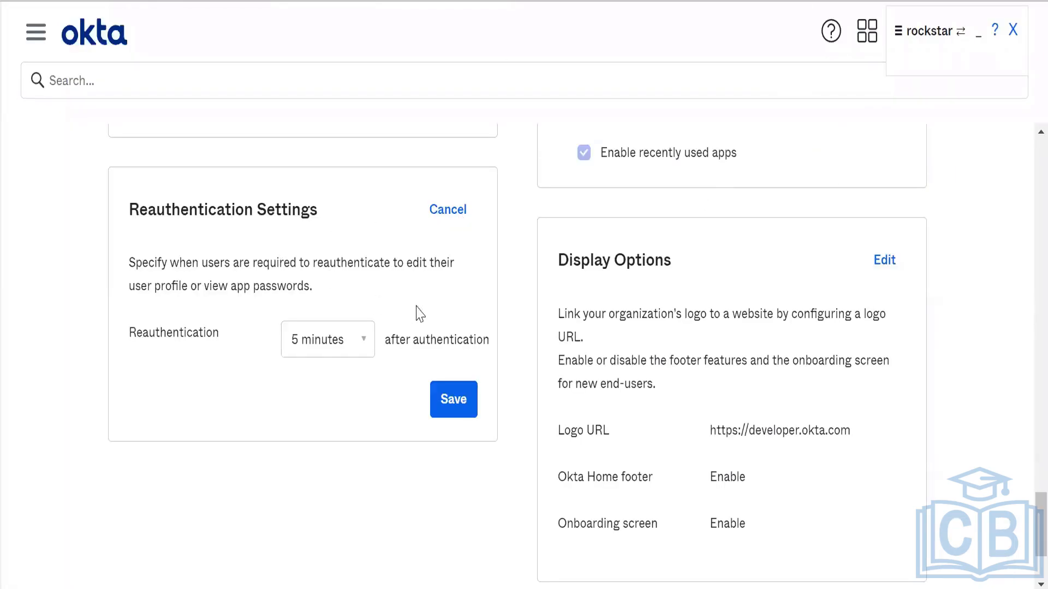
pyautogui.click(329, 339)
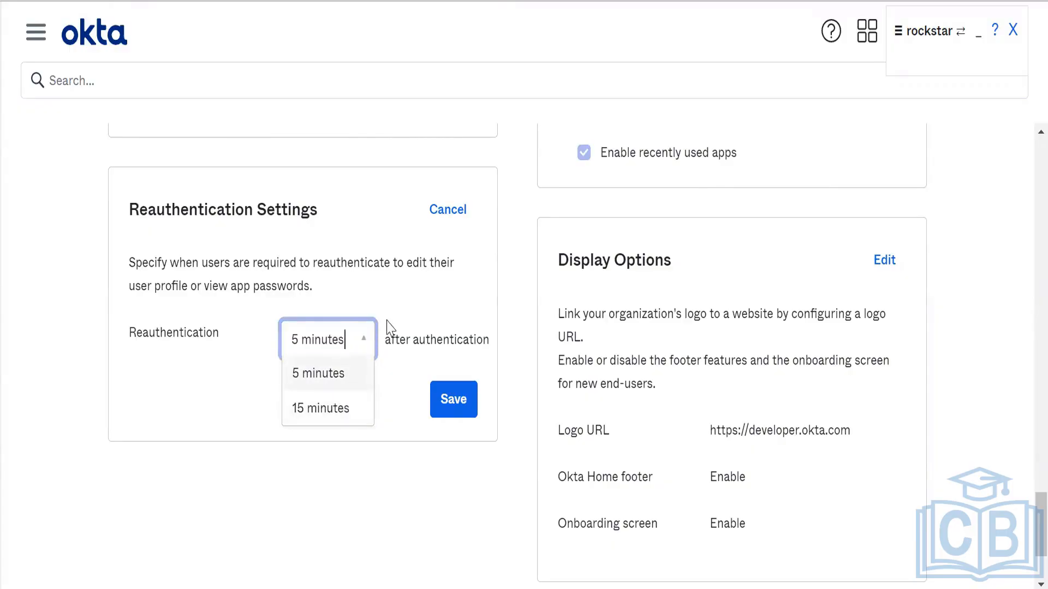
pyautogui.click(347, 379)
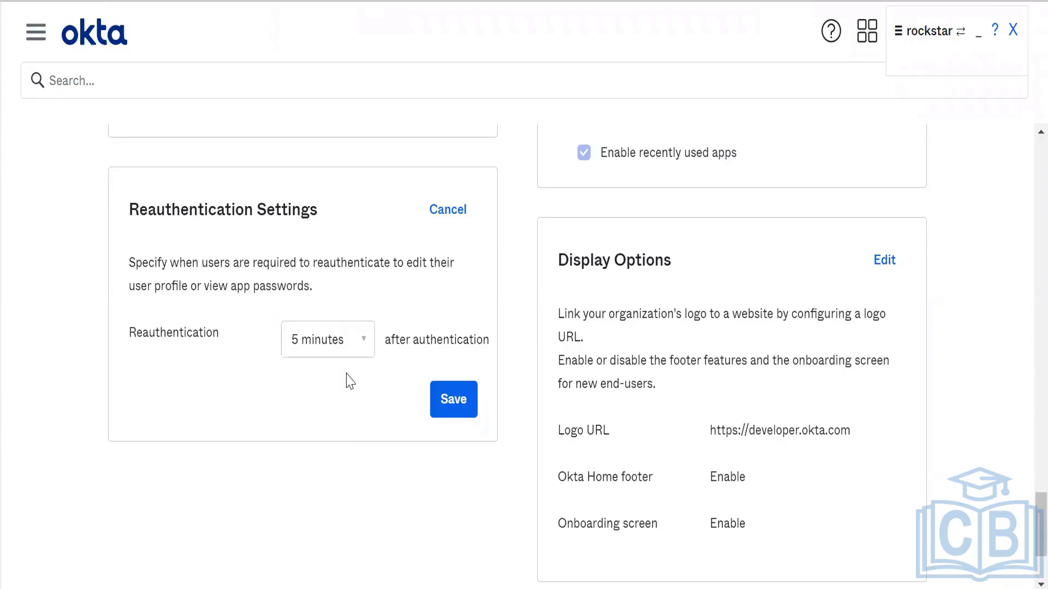
pyautogui.click(455, 215)
# Review the Display Options section, highlighting the logo URL and the Okta Home footer setting.
pyautogui.scroll(-3, 732, 375)
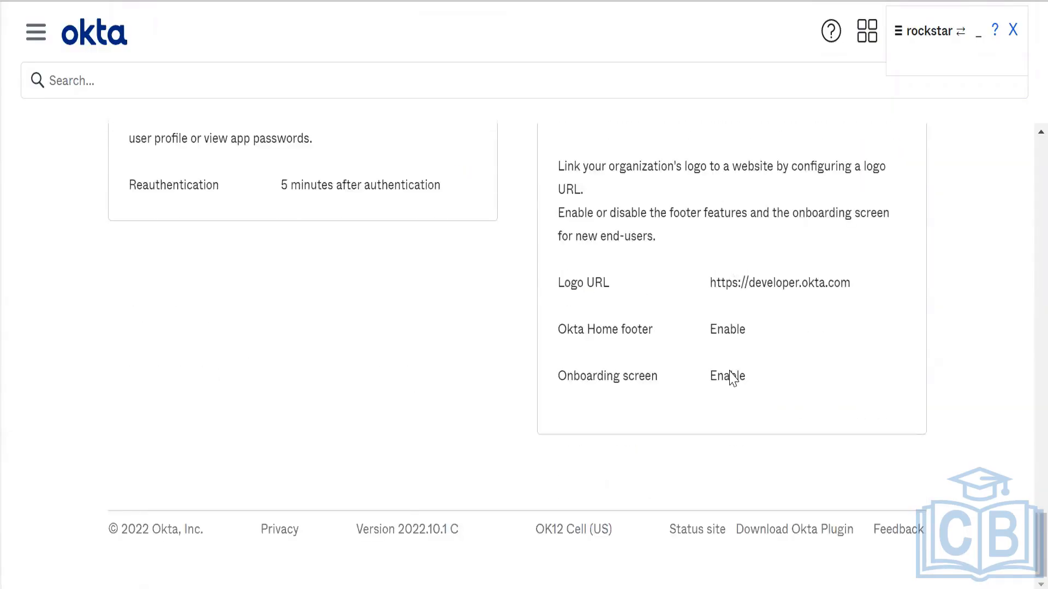
pyautogui.scroll(1, 732, 374)
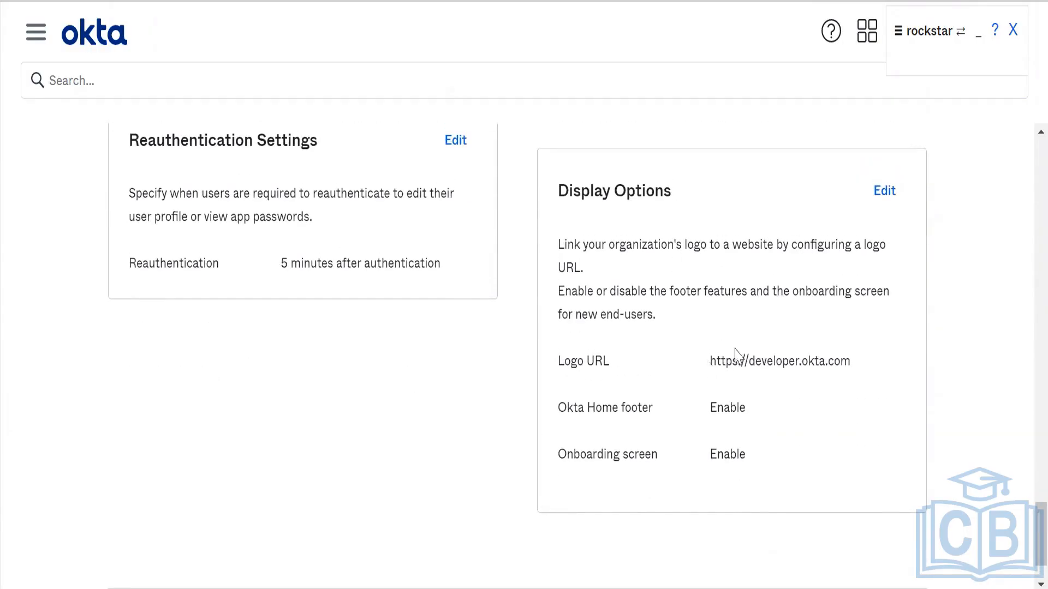
pyautogui.moveTo(711, 361); pyautogui.dragTo(870, 358)
pyautogui.click(715, 407)
pyautogui.doubleClick(715, 406)
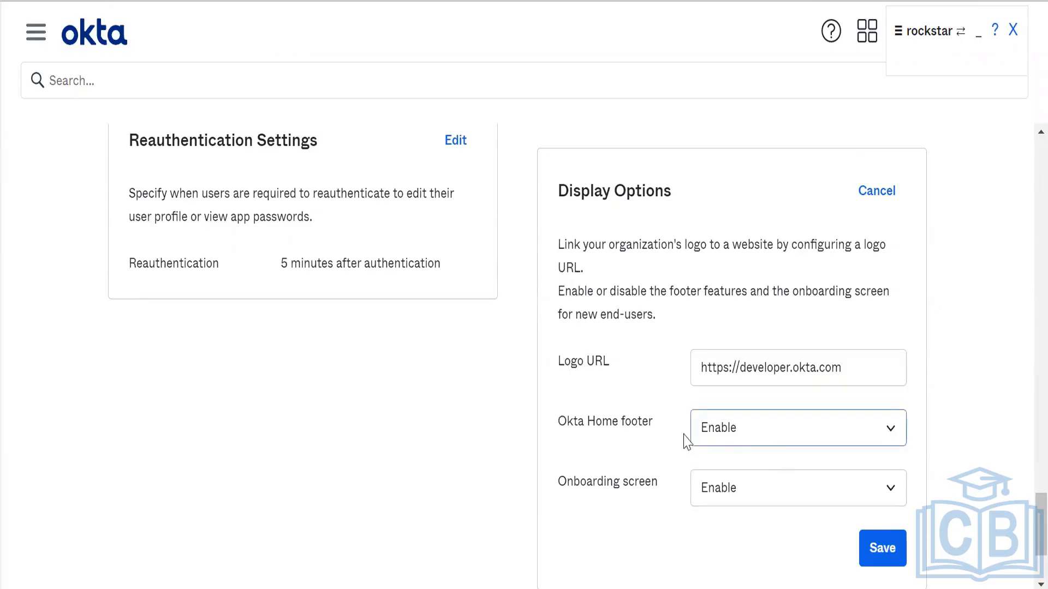
# Set the Okta Home footer to Disable in Display Options, keep the onboarding screen at Enable, and save.
pyautogui.click(804, 431)
pyautogui.click(807, 437)
pyautogui.click(796, 487)
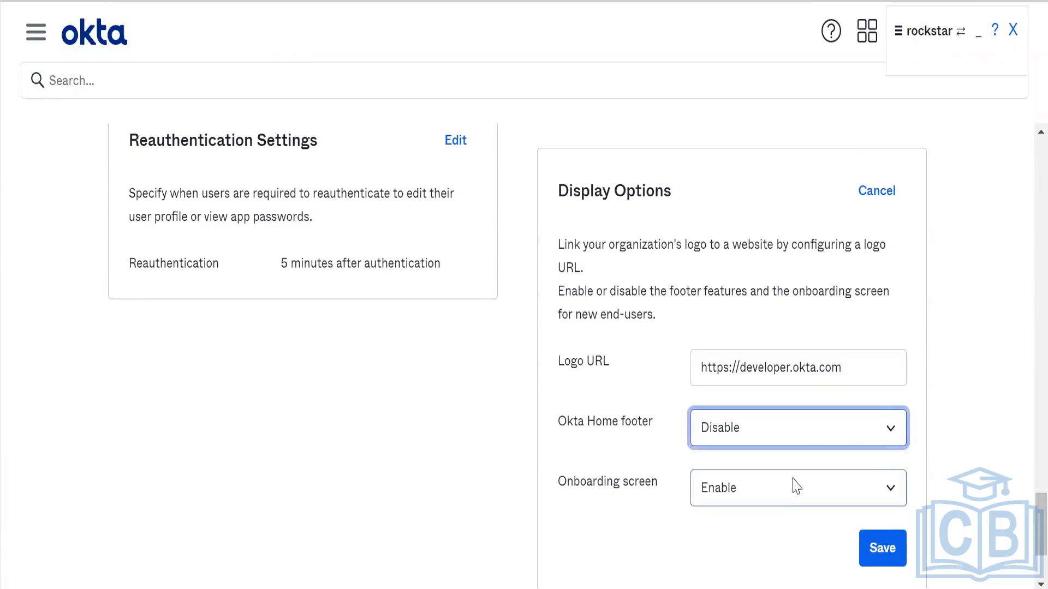
pyautogui.click(830, 483)
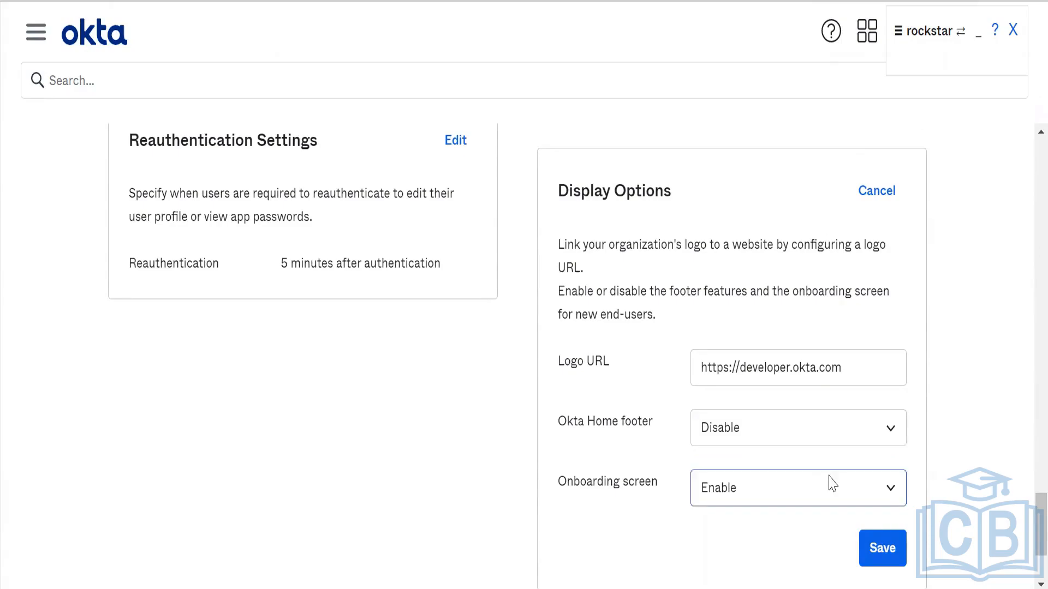
pyautogui.click(830, 483)
pyautogui.click(896, 553)
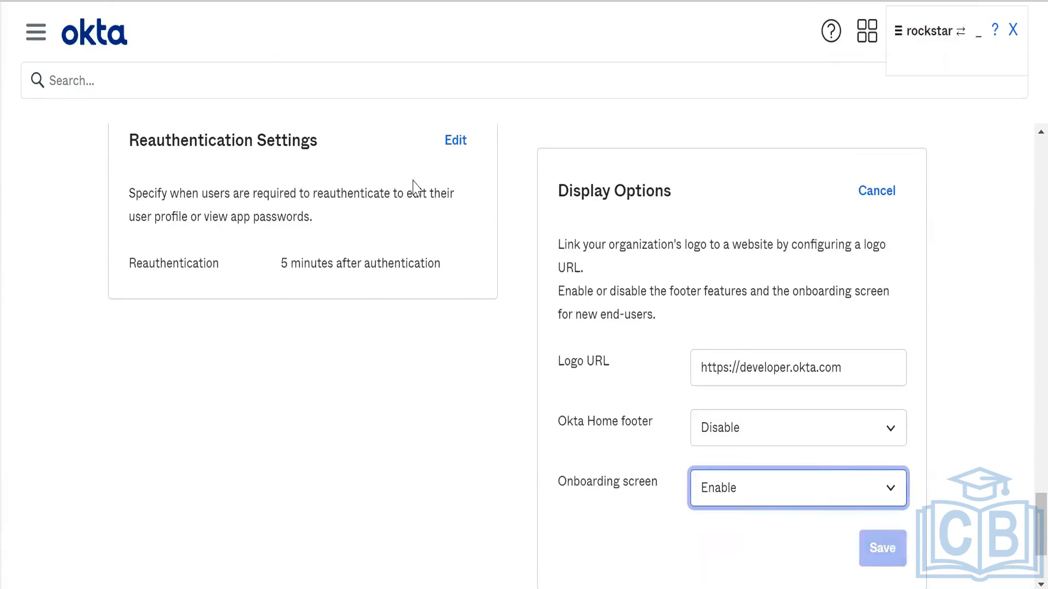
# Open the organization's Okta sign-in page in a new InPrivate window to check it, and return to Other Customizations.
pyautogui.click(1024, 1)
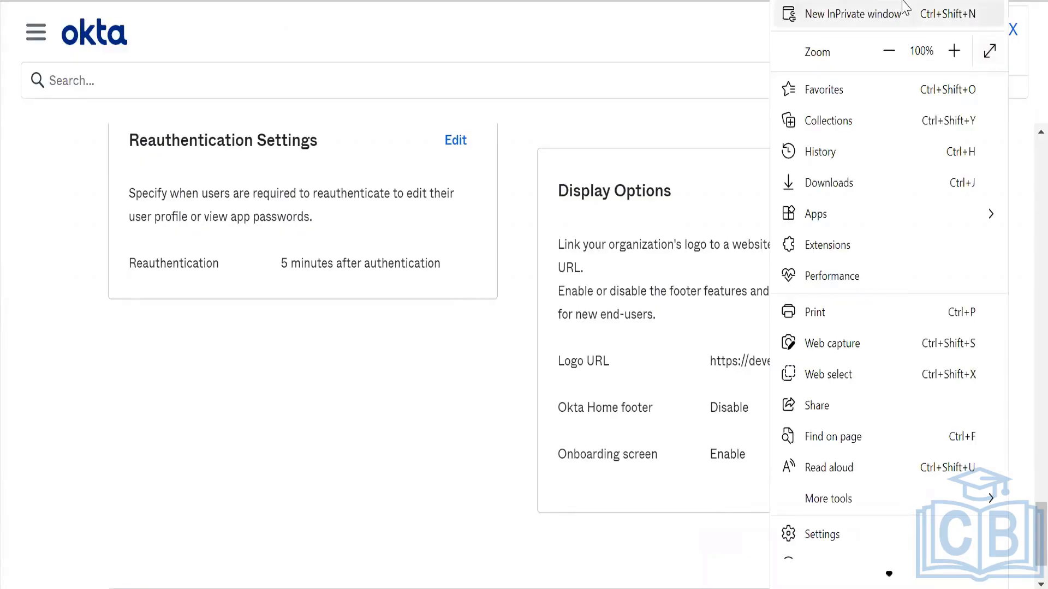
pyautogui.click(904, 18)
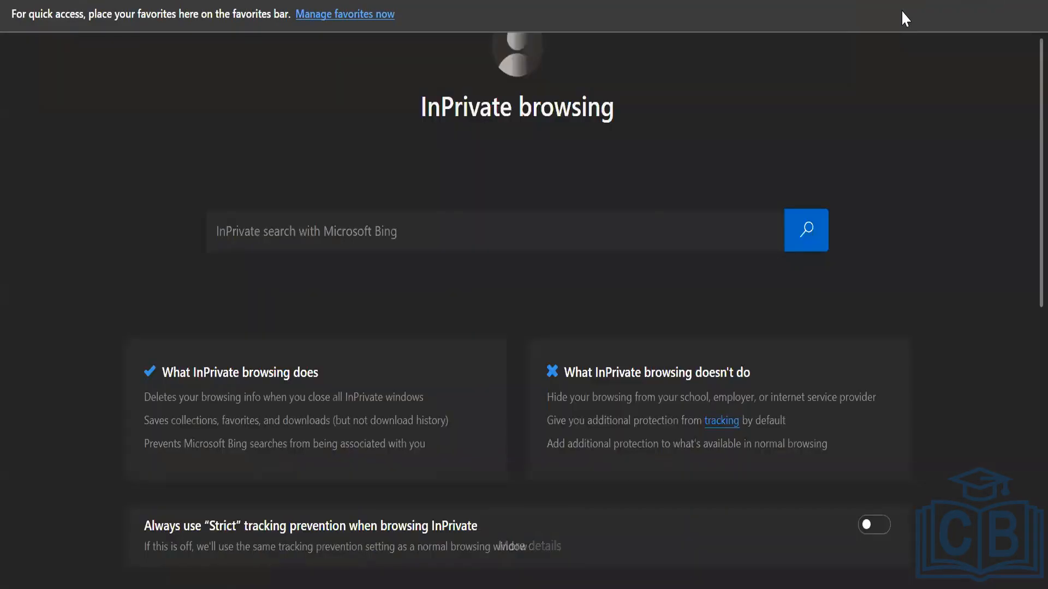
pyautogui.write('iam')
pyautogui.press('Return')
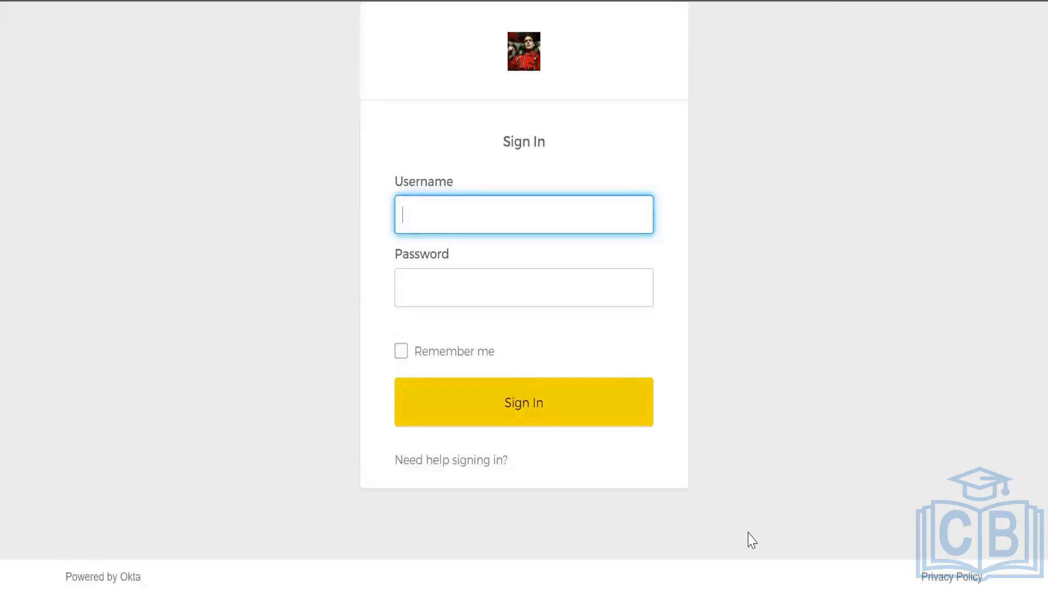
pyautogui.click(746, 535)
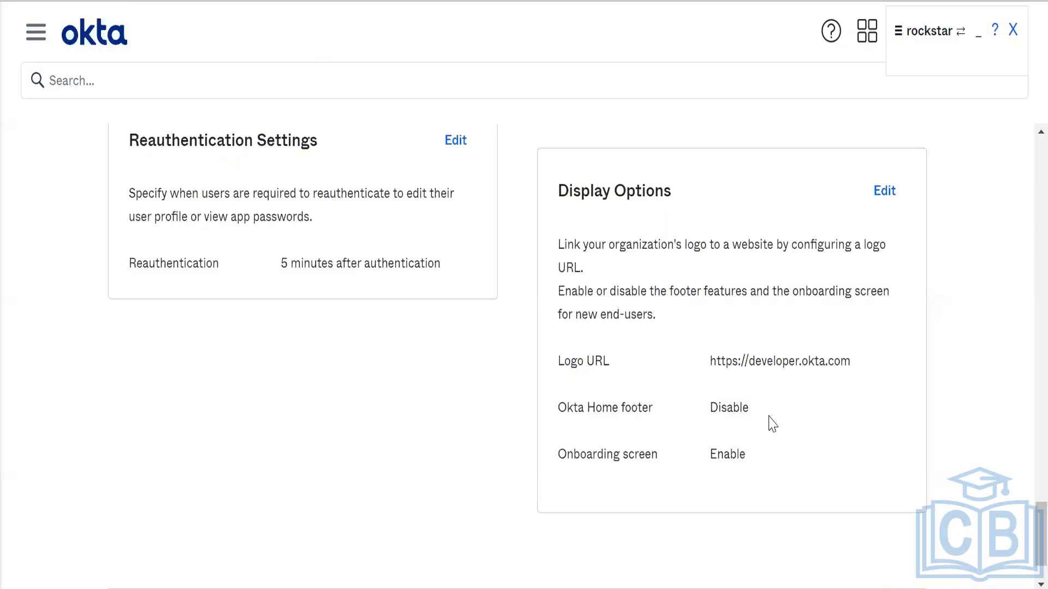
pyautogui.scroll(-2, 771, 423)
pyautogui.scroll(5, 769, 423)
pyautogui.scroll(1, 769, 415)
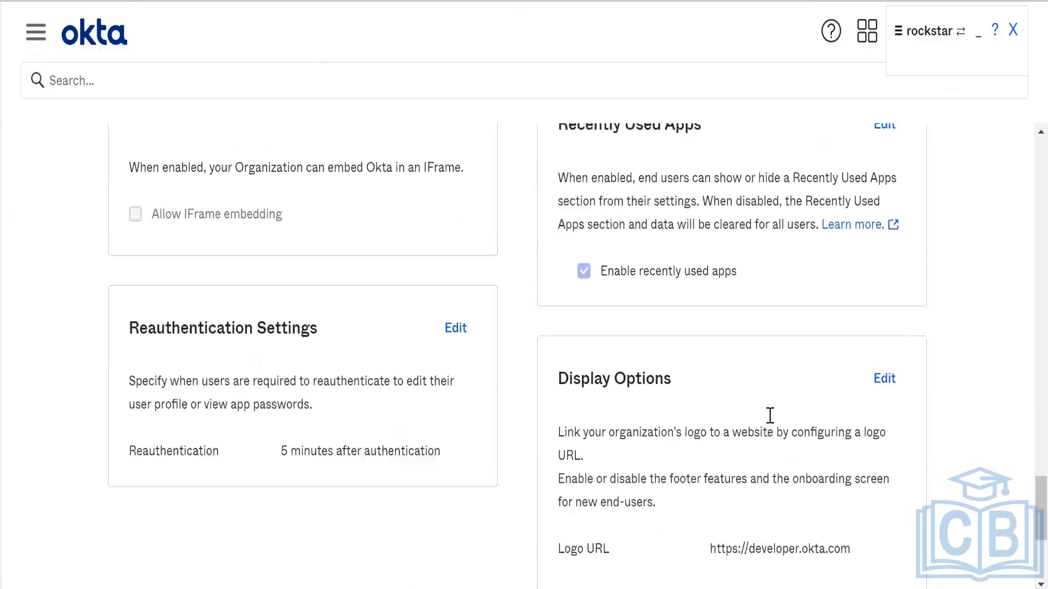
pyautogui.scroll(6, 770, 420)
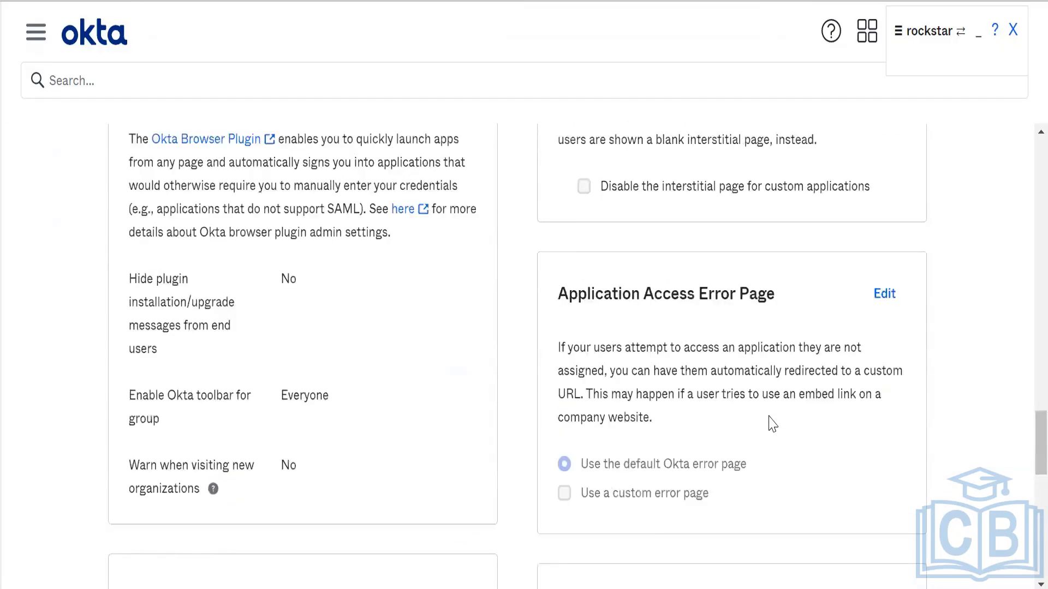
# Check the sign-in page alongside the Other Customizations sections, and highlight the description of the Okta Interstitial Page.
pyautogui.scroll(8, 772, 423)
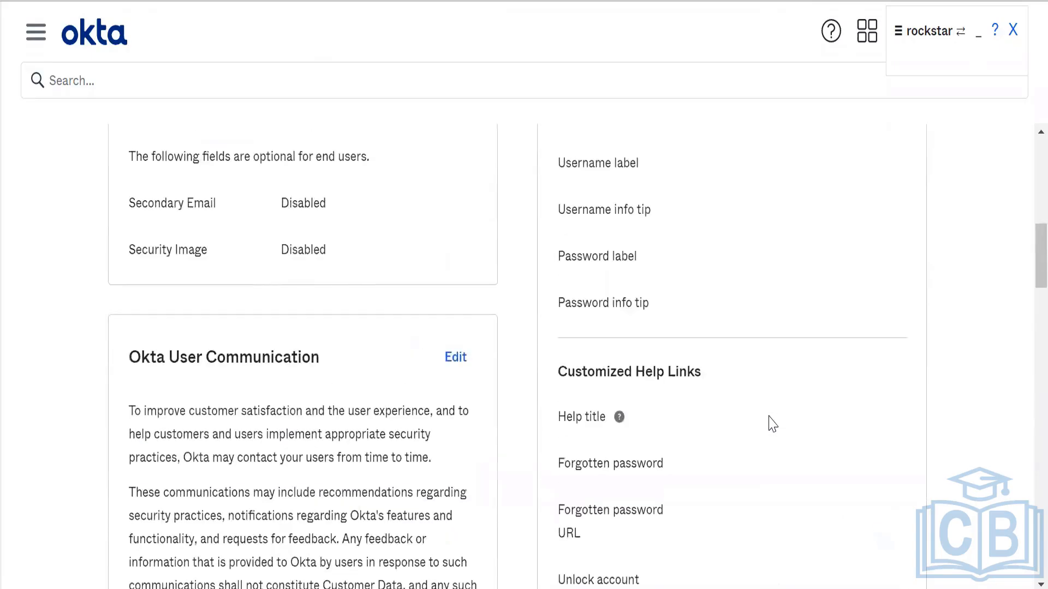
pyautogui.scroll(-8, 772, 423)
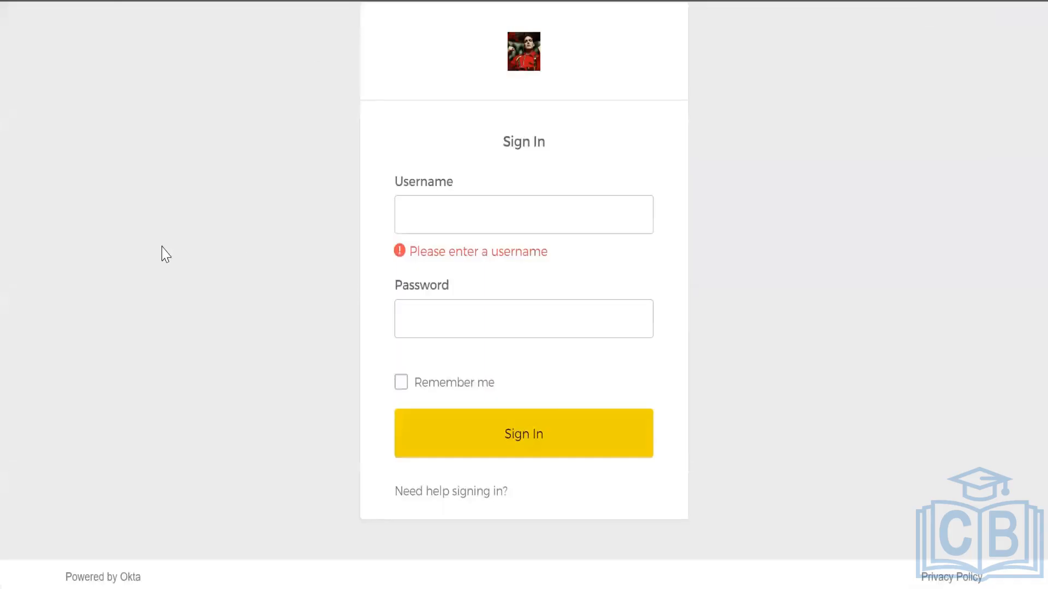
pyautogui.click(94, 0)
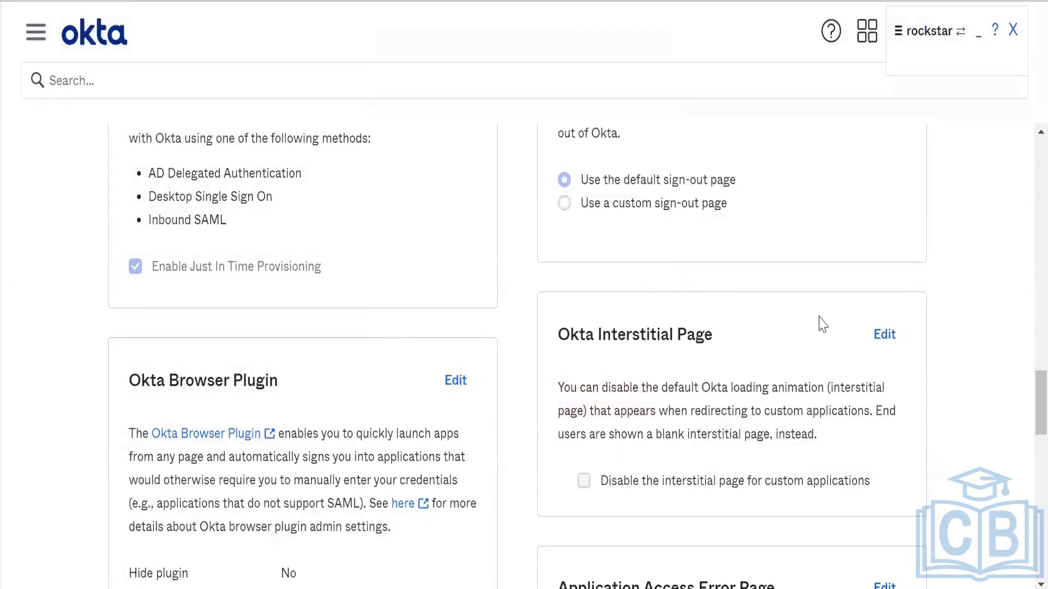
pyautogui.scroll(3, 819, 322)
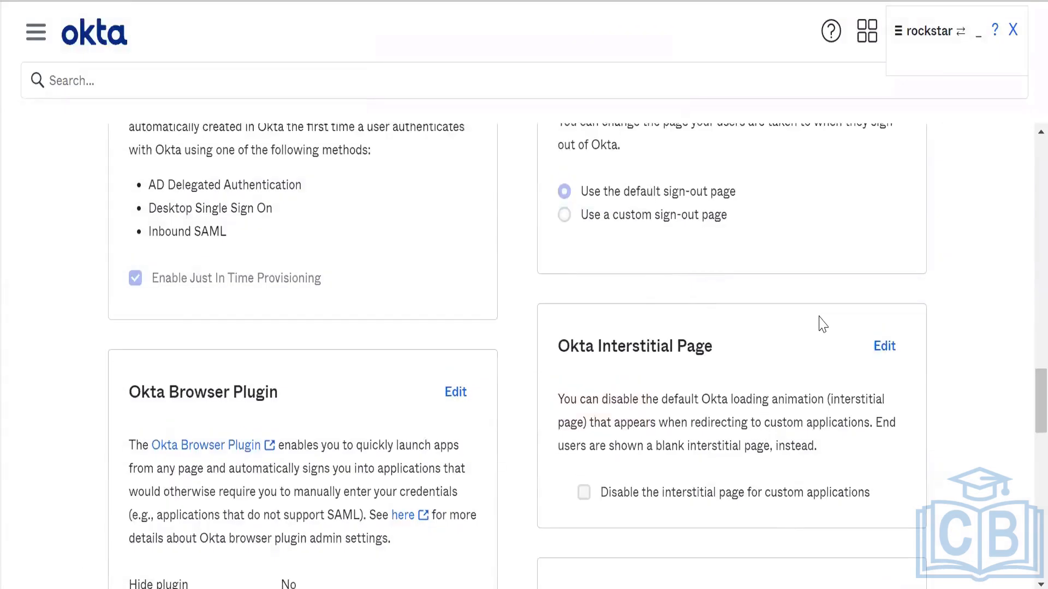
pyautogui.scroll(7, 823, 324)
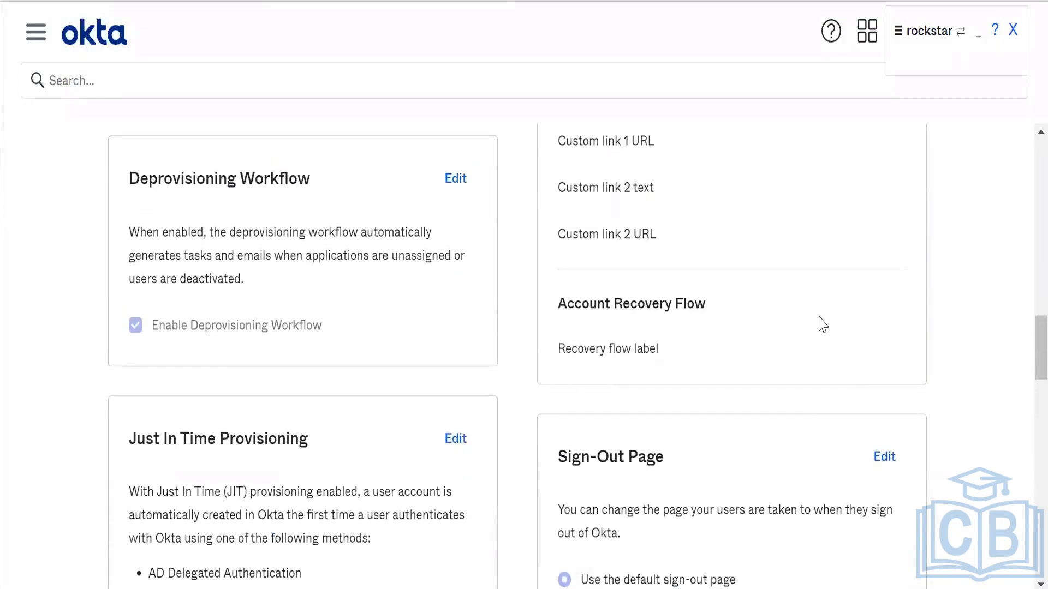
pyautogui.scroll(-8, 822, 324)
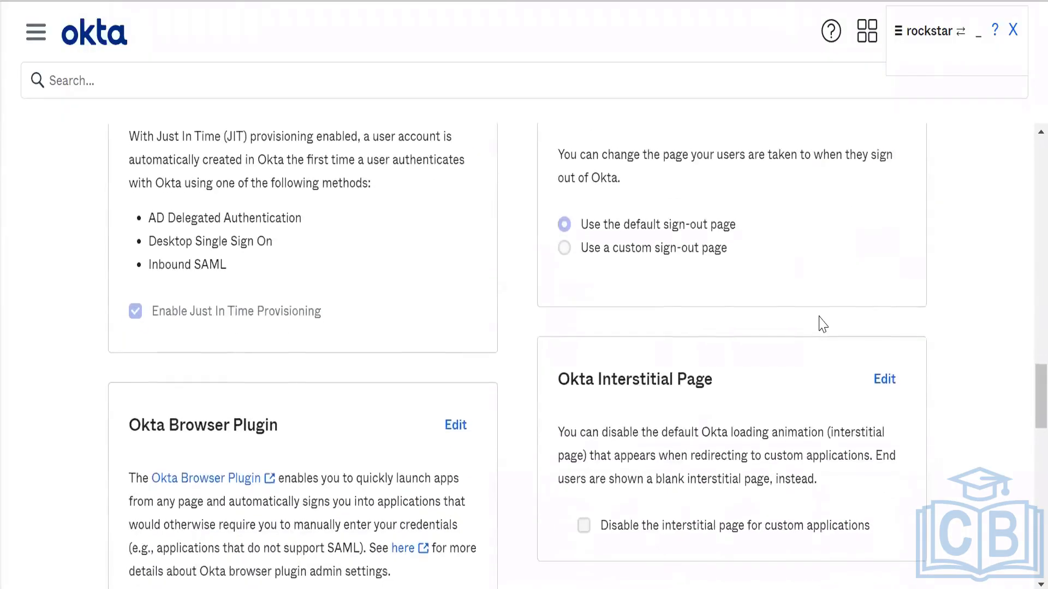
pyautogui.scroll(-4, 822, 324)
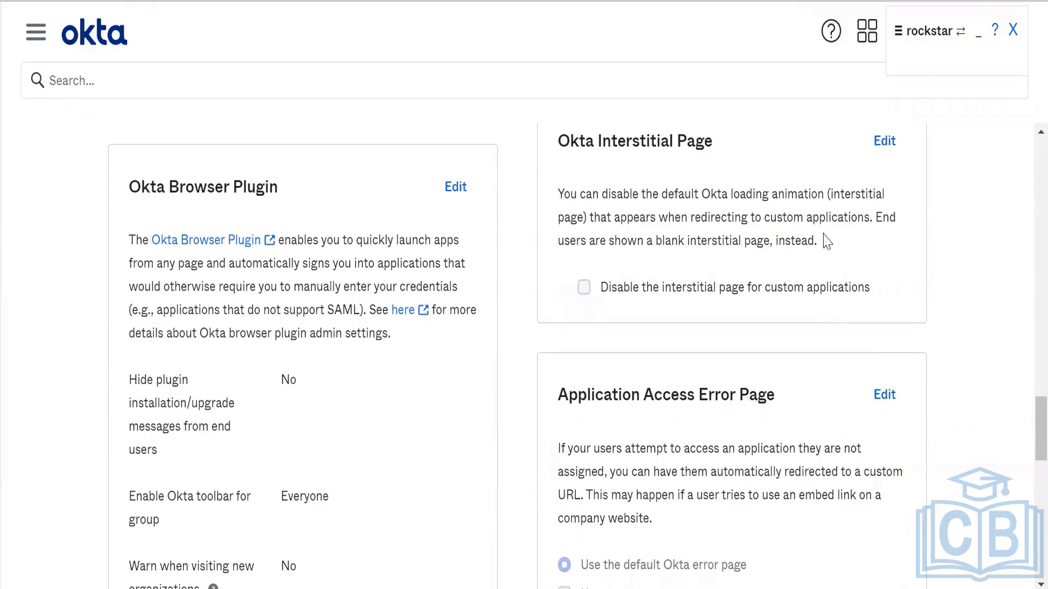
pyautogui.moveTo(826, 240); pyautogui.dragTo(558, 206)
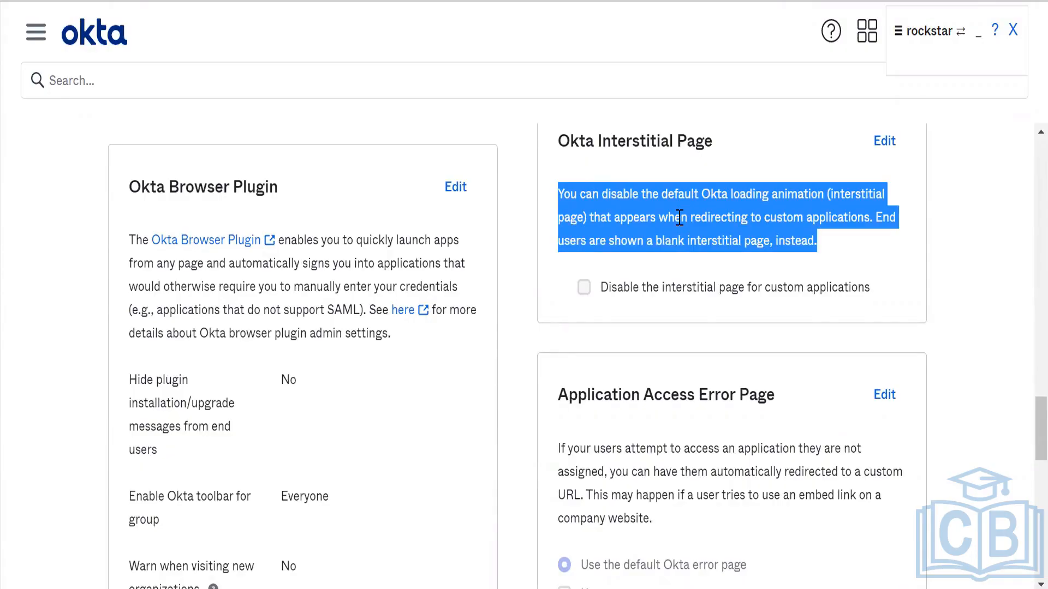
# Open the end user dashboard to view it, and return to the Okta Interstitial Page section.
pyautogui.click(865, 32)
pyautogui.click(740, 141)
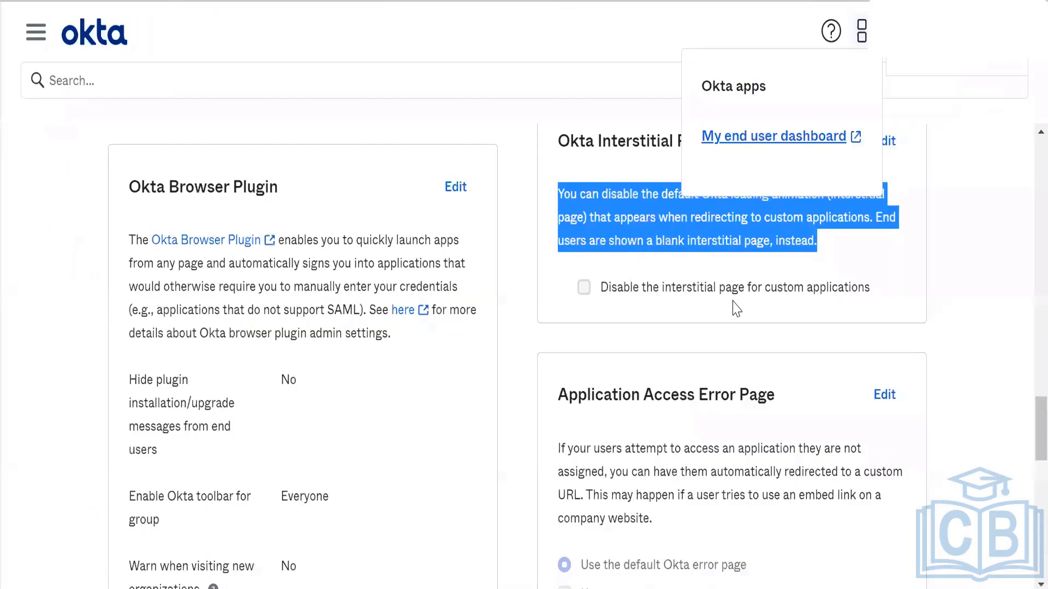
pyautogui.click(733, 301)
pyautogui.scroll(-3, 732, 301)
pyautogui.scroll(4, 733, 301)
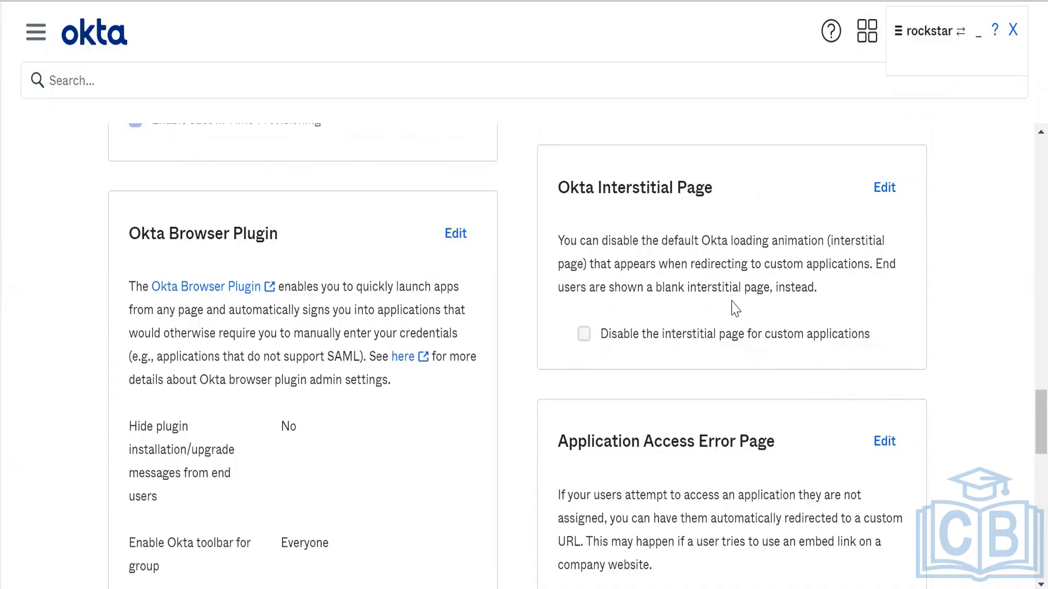
# Open the Okta Interstitial Page settings for editing, toggle disabling the page for custom applications on and off, and cancel the edit.
pyautogui.click(884, 190)
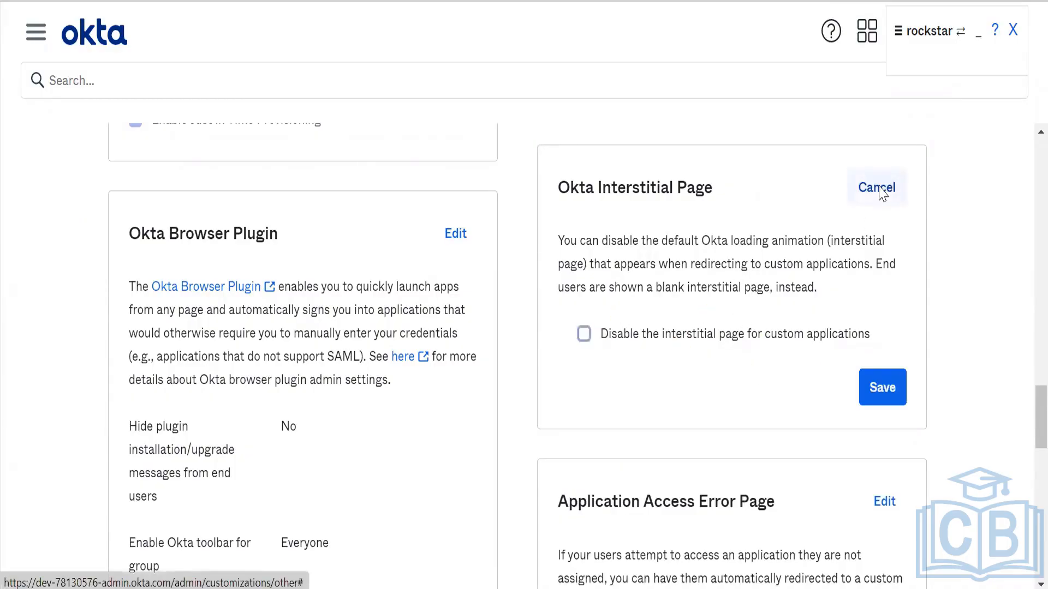
pyautogui.click(745, 338)
pyautogui.click(745, 338)
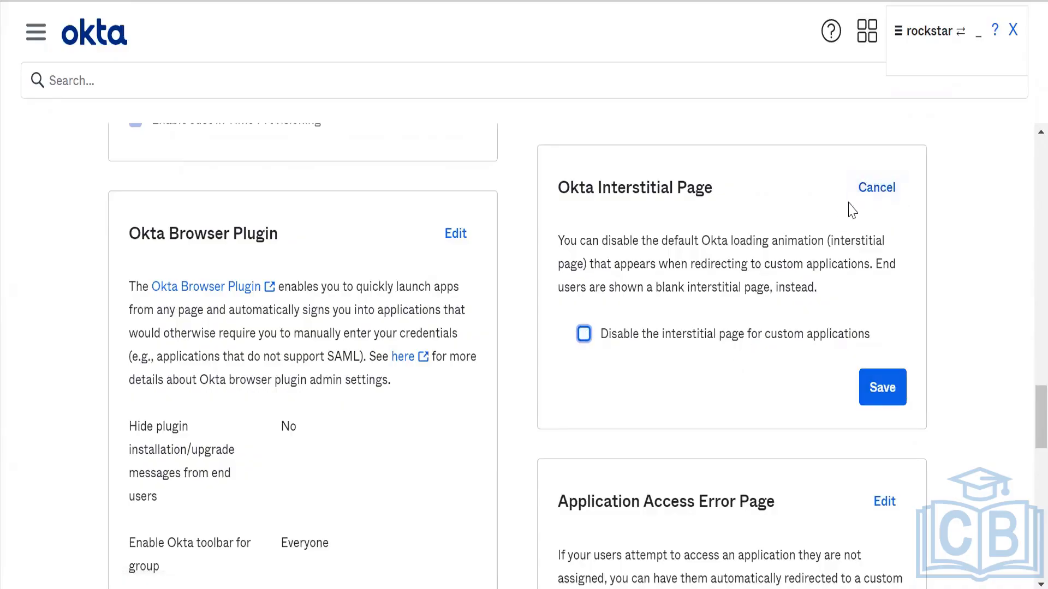
pyautogui.click(875, 187)
# Edit the Application Access Error Page, try the custom error page option, switch back to the default Okta error page, and save.
pyautogui.scroll(-4, 720, 397)
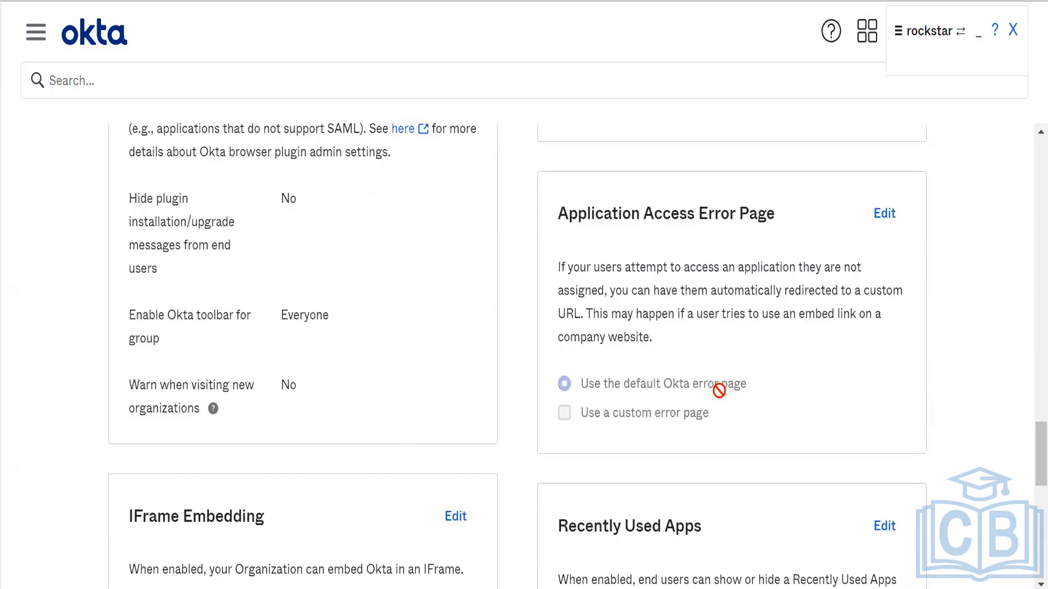
pyautogui.scroll(1, 720, 388)
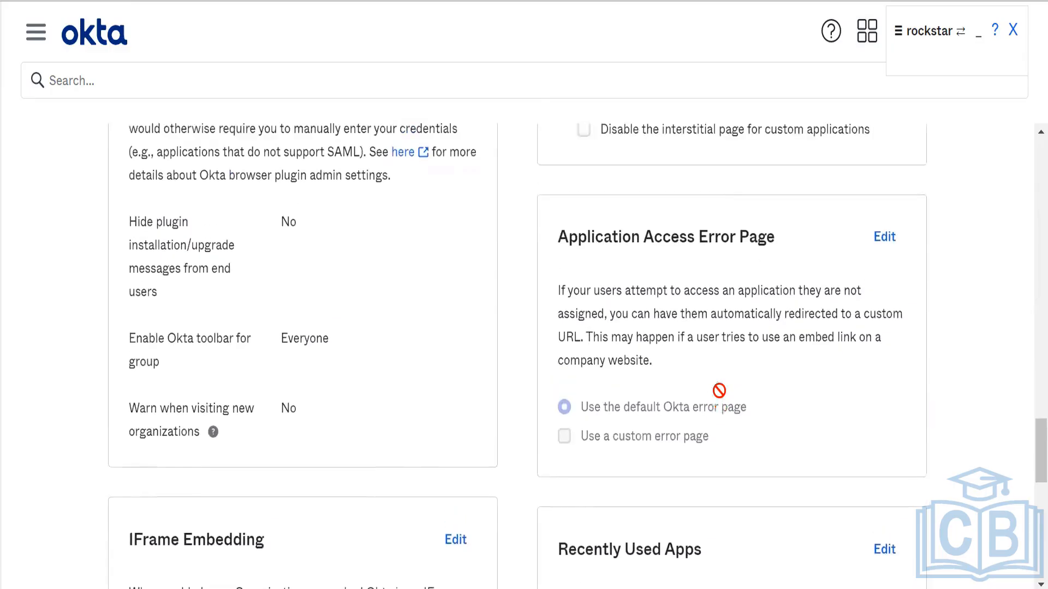
pyautogui.scroll(-3, 720, 388)
pyautogui.scroll(3, 723, 399)
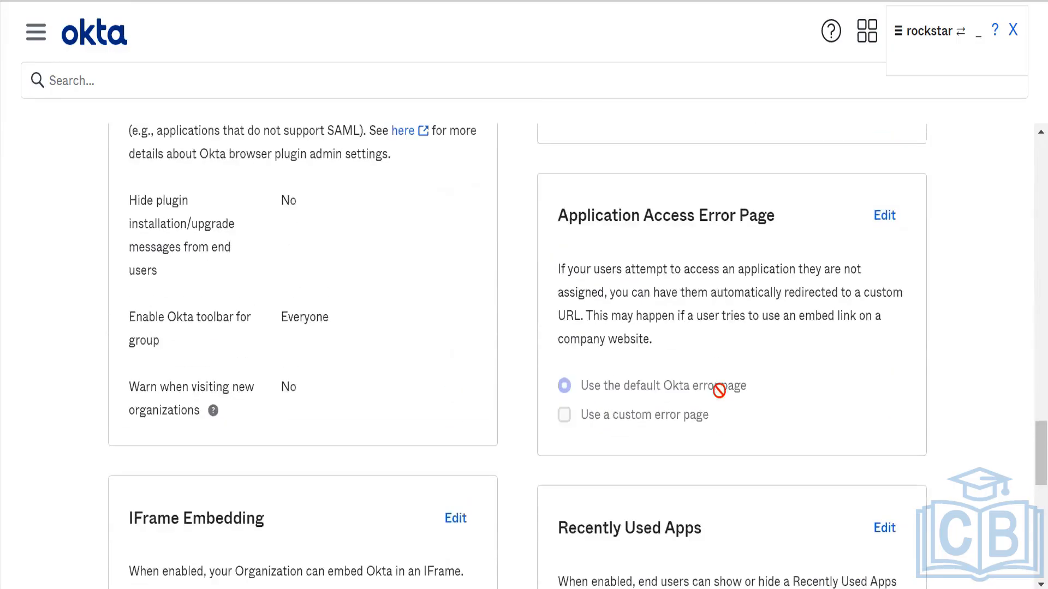
pyautogui.click(893, 217)
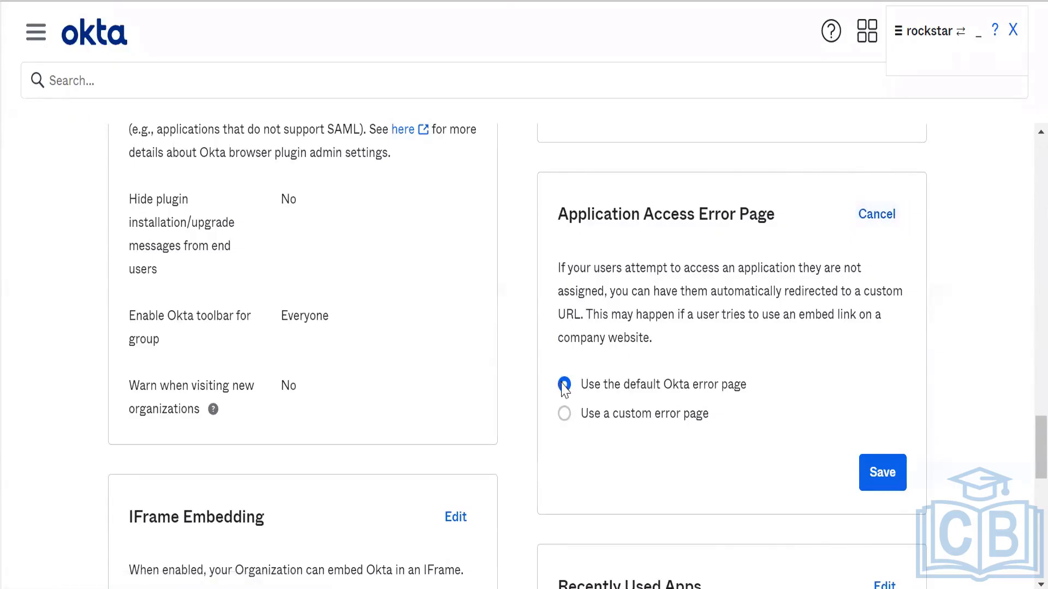
pyautogui.click(565, 413)
pyautogui.scroll(1, 565, 423)
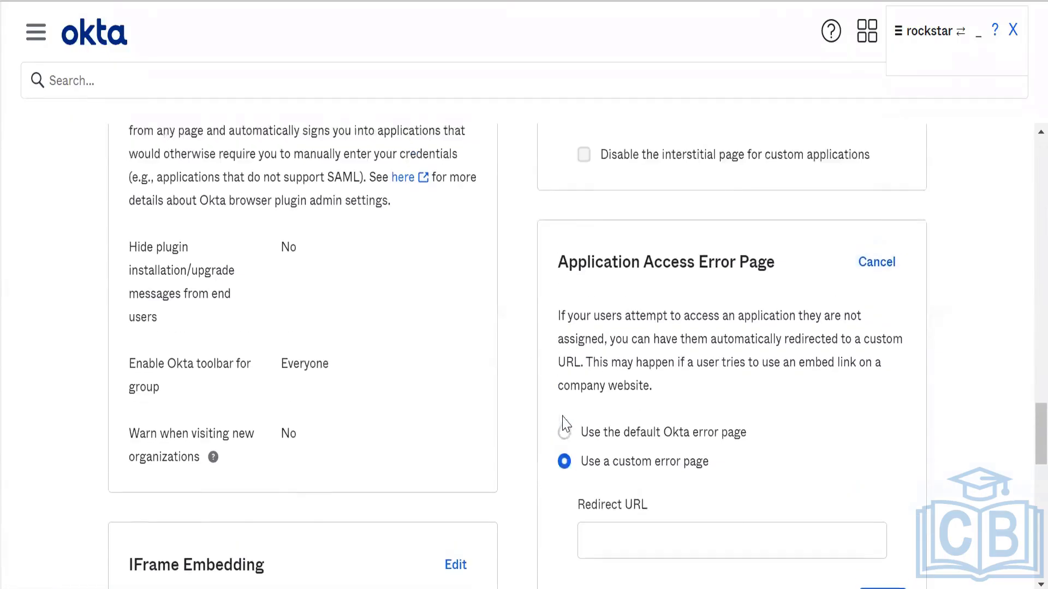
pyautogui.scroll(-4, 565, 425)
pyautogui.click(663, 320)
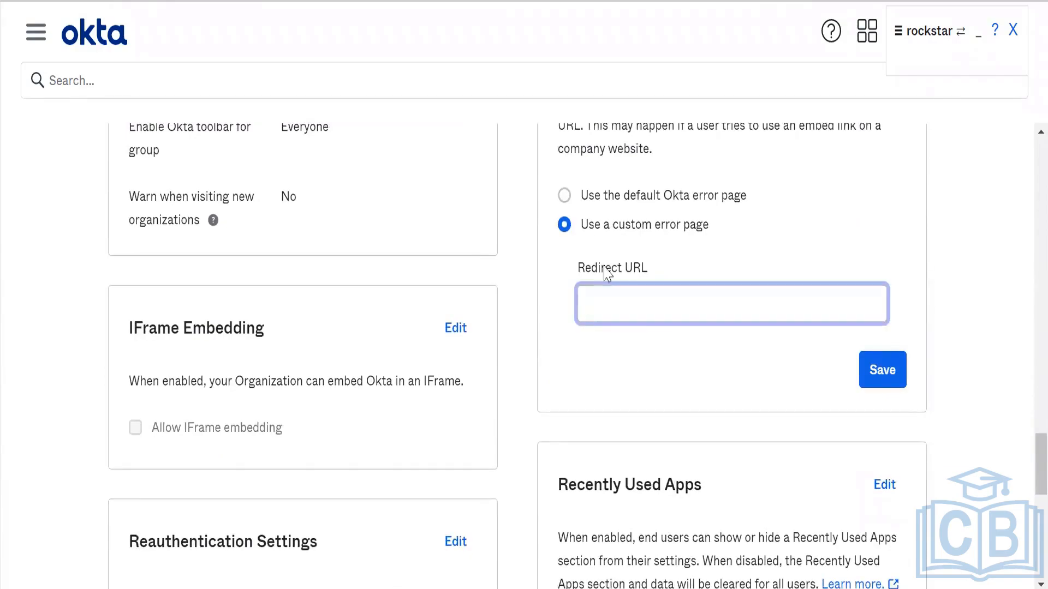
pyautogui.click(564, 195)
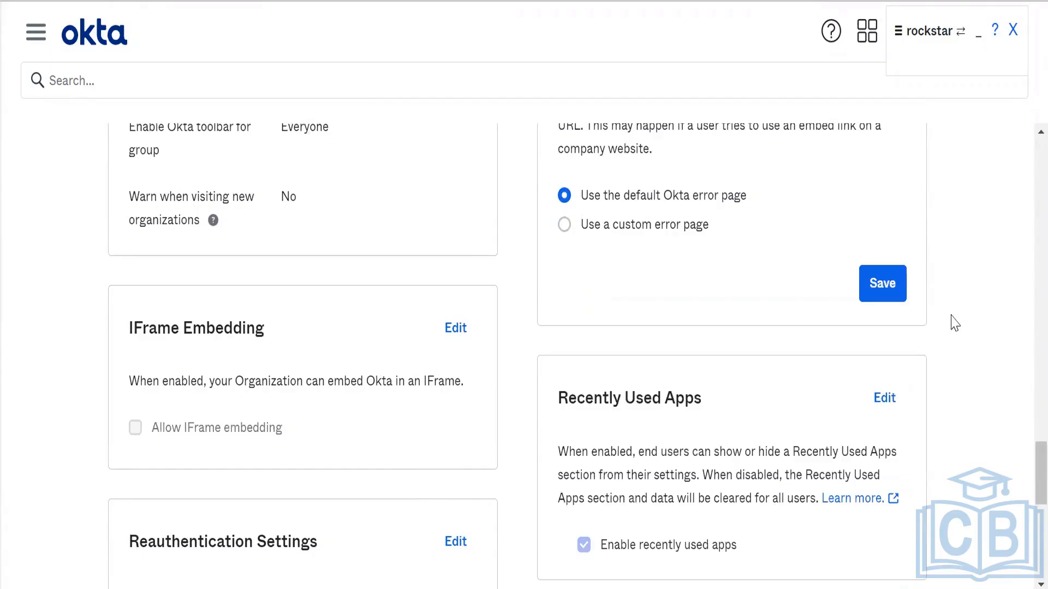
pyautogui.click(885, 292)
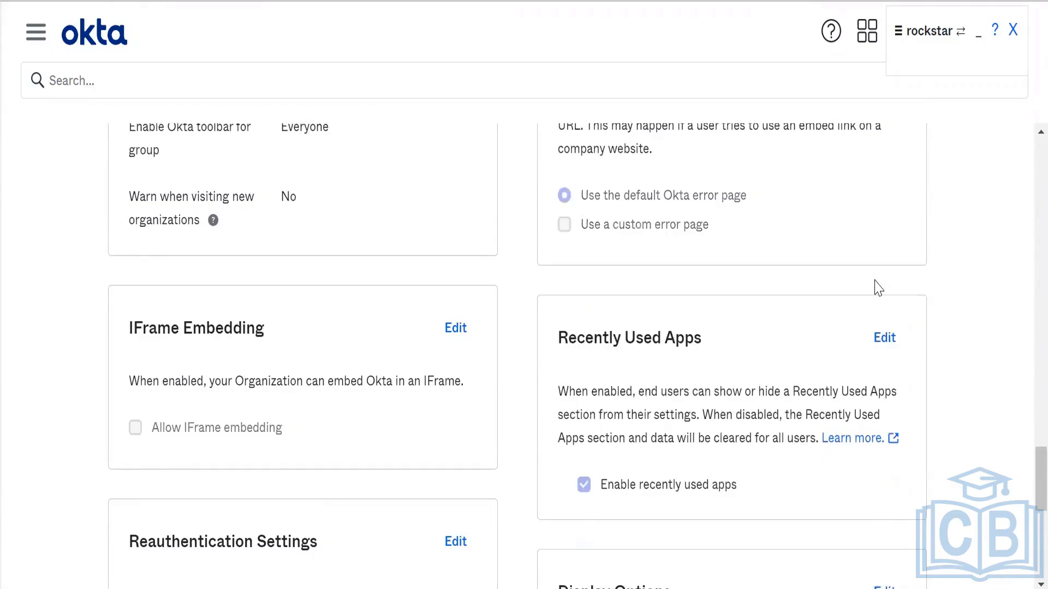
# Review the Recently Used Apps description and the Display Options section below it.
pyautogui.scroll(-4, 878, 287)
pyautogui.scroll(5, 878, 288)
pyautogui.scroll(-1, 878, 288)
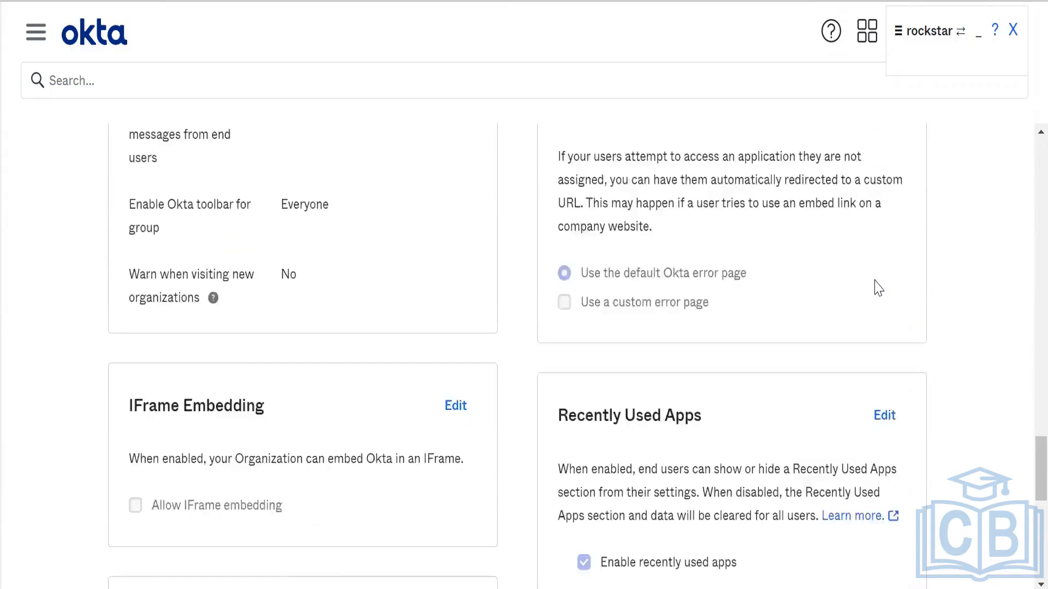
pyautogui.scroll(-4, 878, 287)
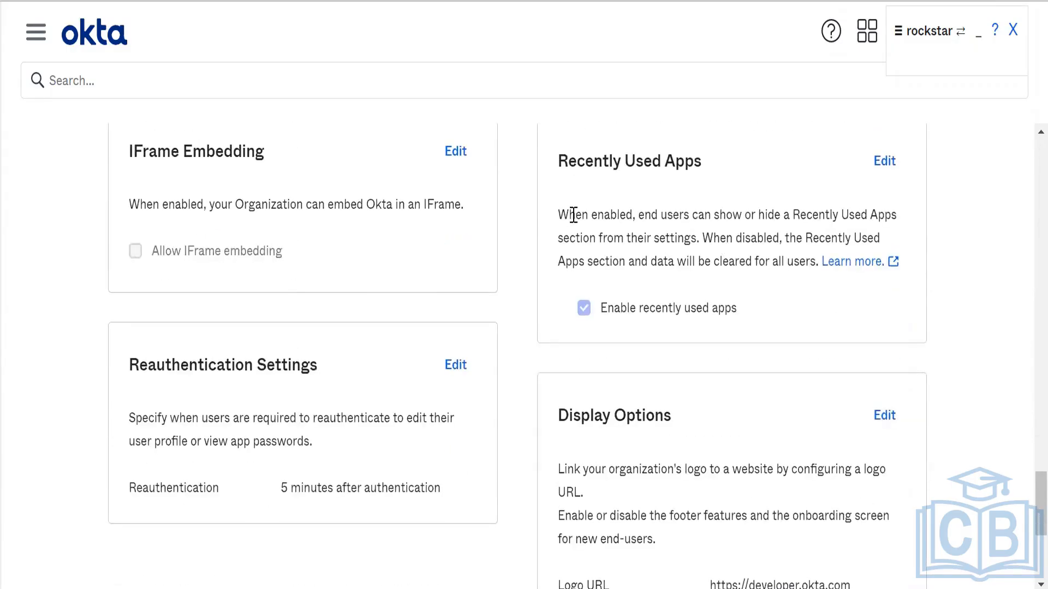
pyautogui.moveTo(570, 214); pyautogui.dragTo(625, 217)
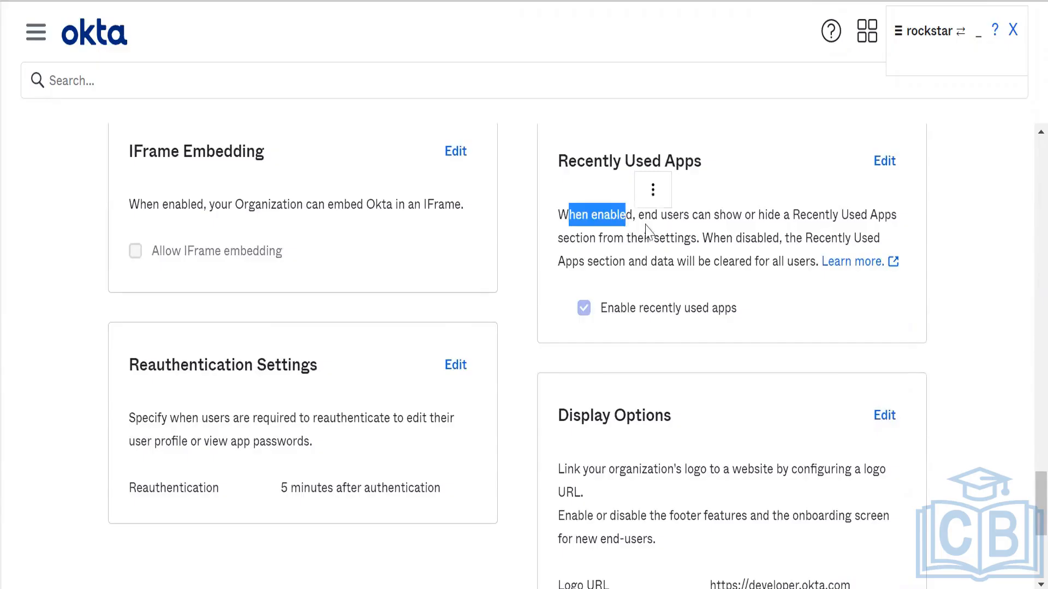
pyautogui.click(808, 275)
pyautogui.scroll(4, 645, 298)
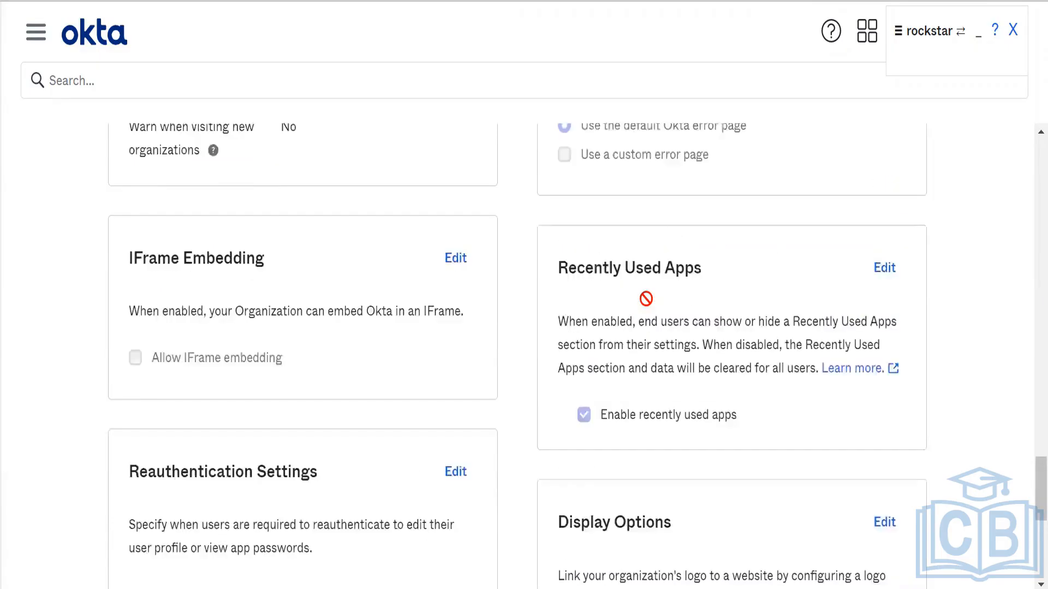
pyautogui.scroll(-5, 646, 299)
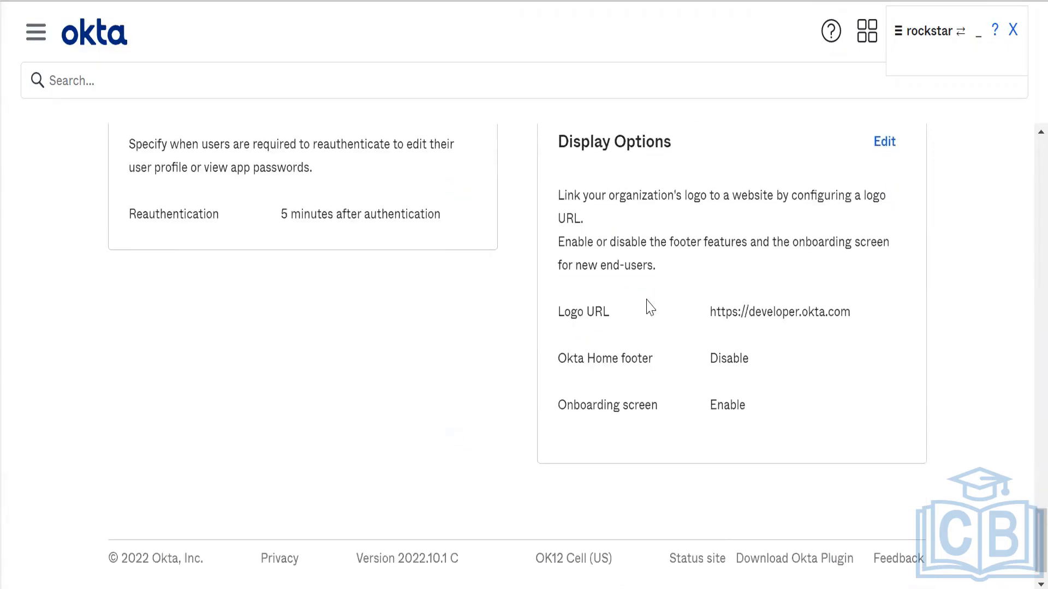
# Leave Other Customizations, open the Applications page, and highlight the notice about the Developer Edition's app limit.
pyautogui.scroll(10, 649, 307)
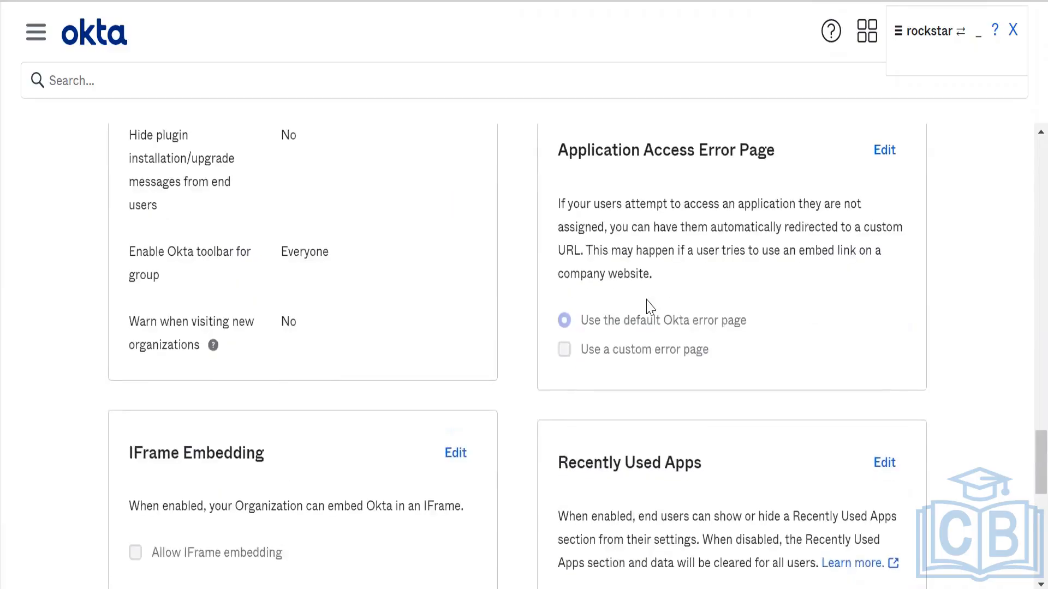
pyautogui.scroll(15, 649, 307)
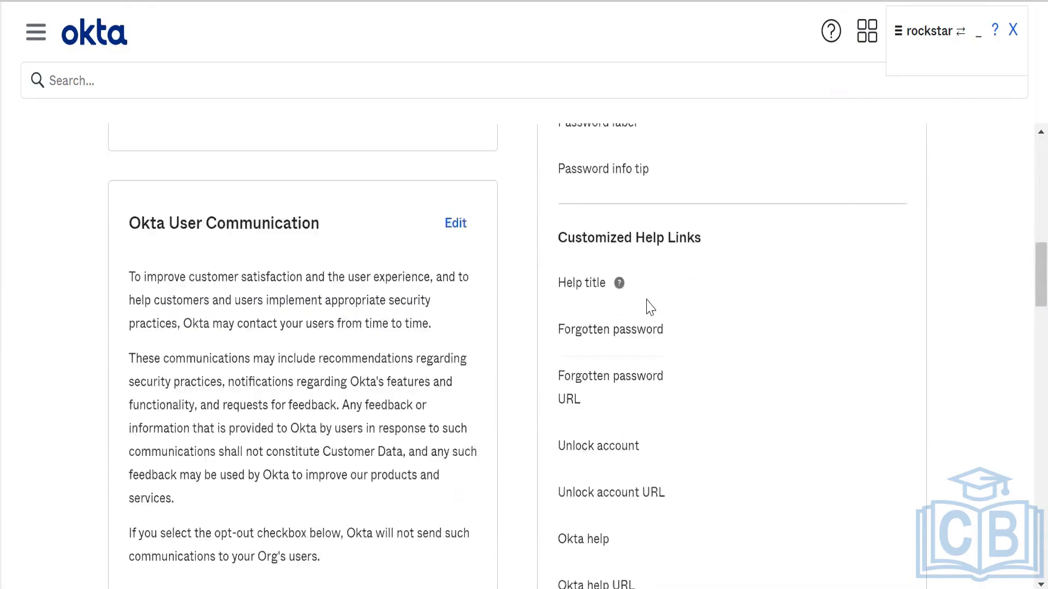
pyautogui.scroll(15, 649, 307)
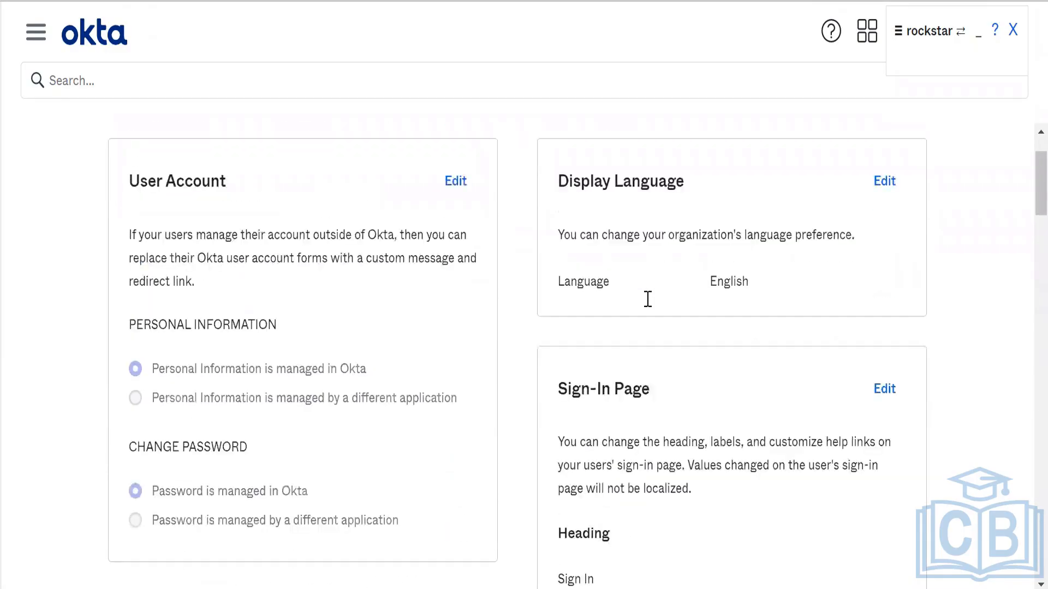
pyautogui.scroll(2, 647, 299)
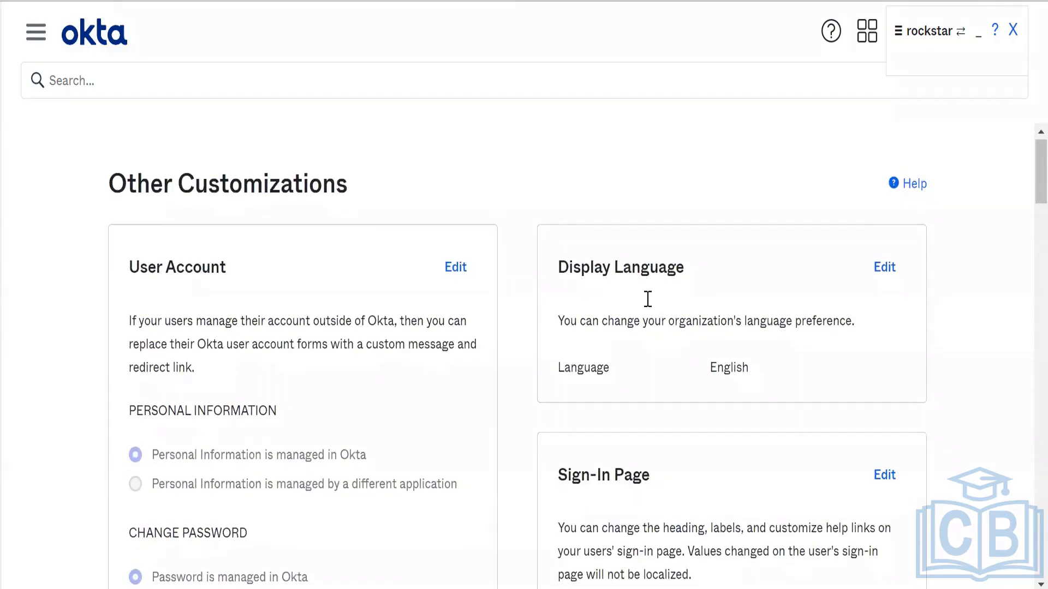
pyautogui.scroll(-1, 648, 299)
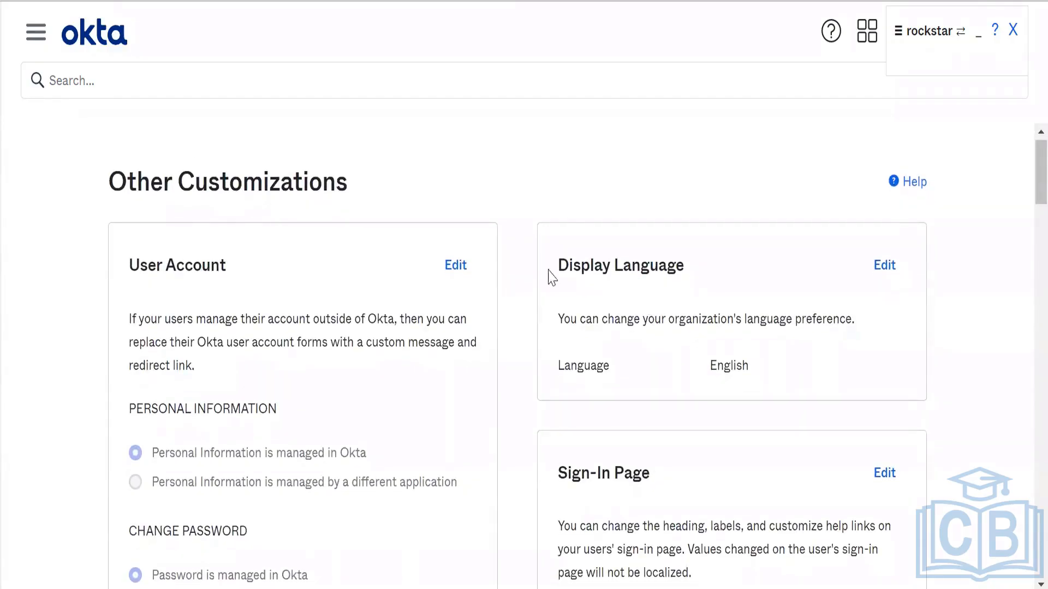
pyautogui.click(33, 36)
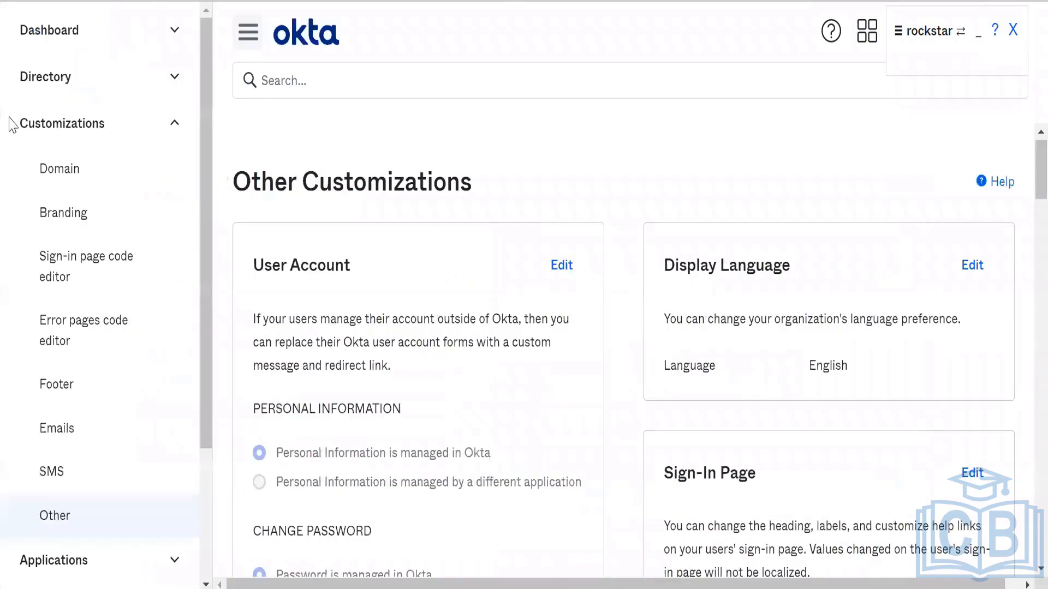
pyautogui.click(66, 137)
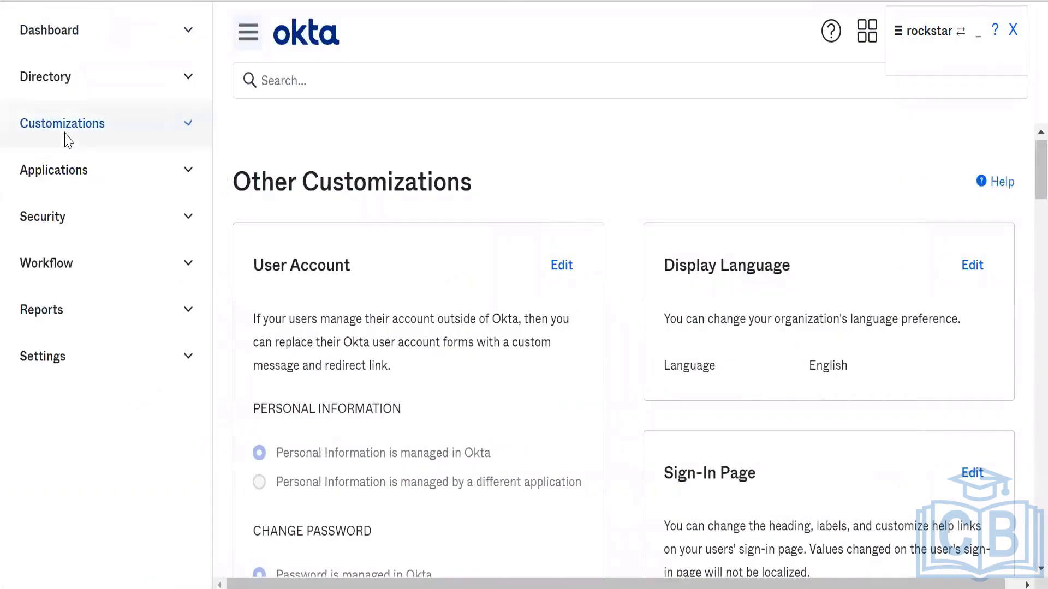
pyautogui.click(155, 170)
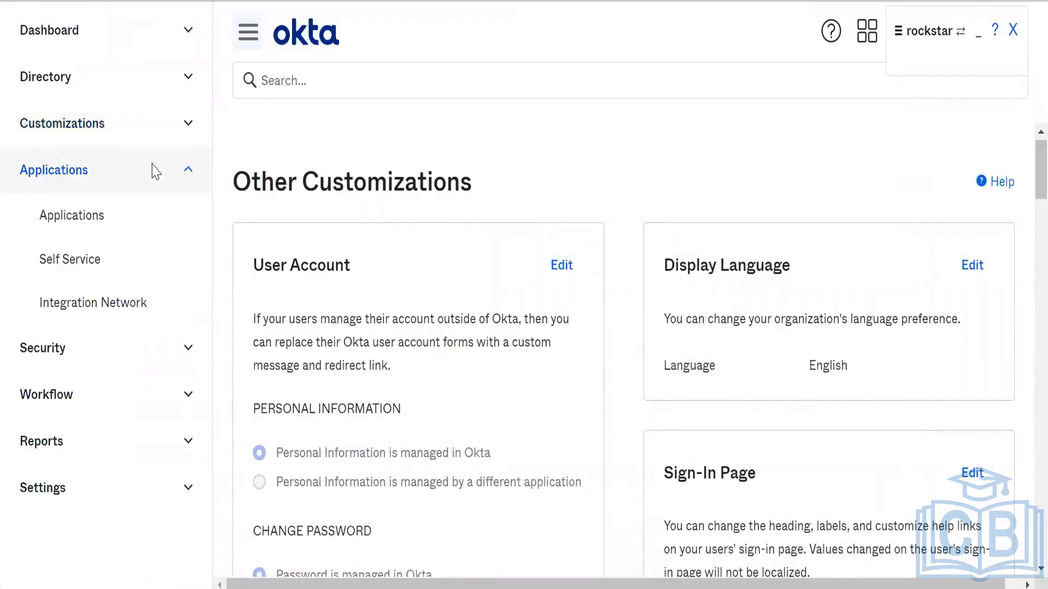
pyautogui.click(137, 221)
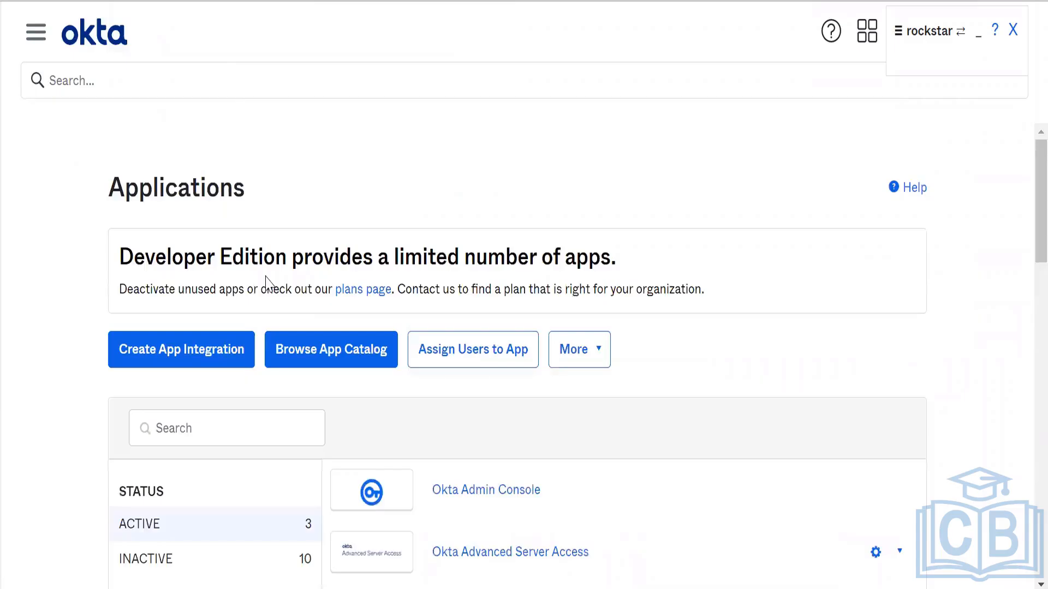
pyautogui.tripleClick(197, 248)
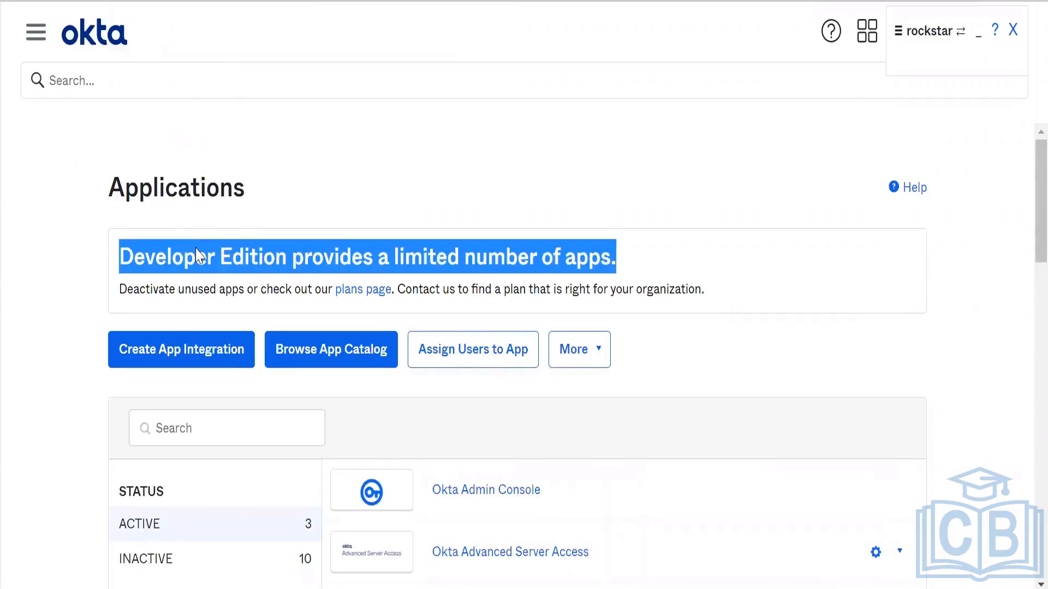
pyautogui.click(359, 240)
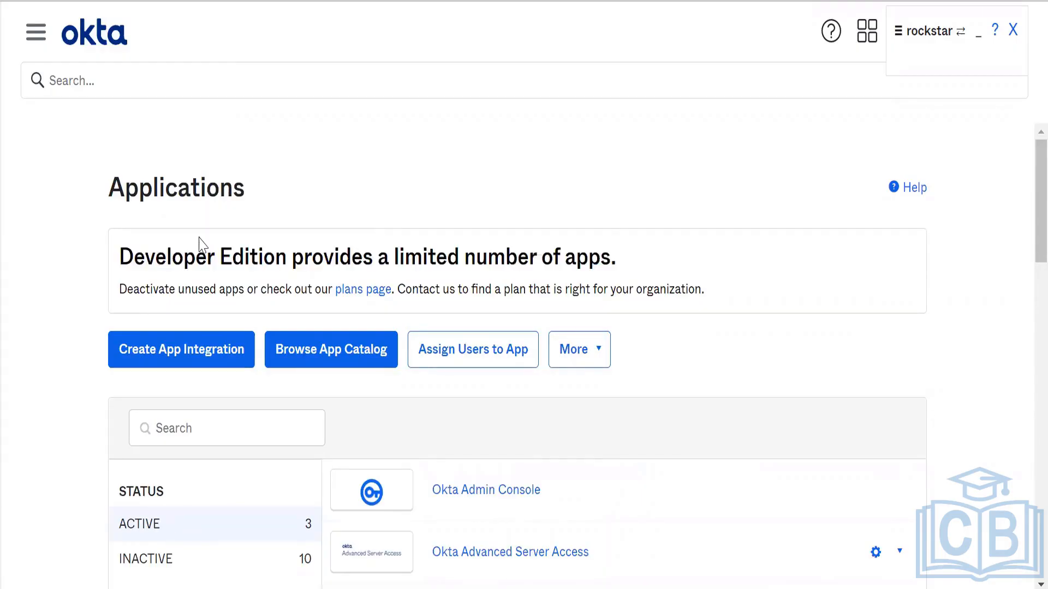
pyautogui.click(202, 355)
pyautogui.click(532, 231)
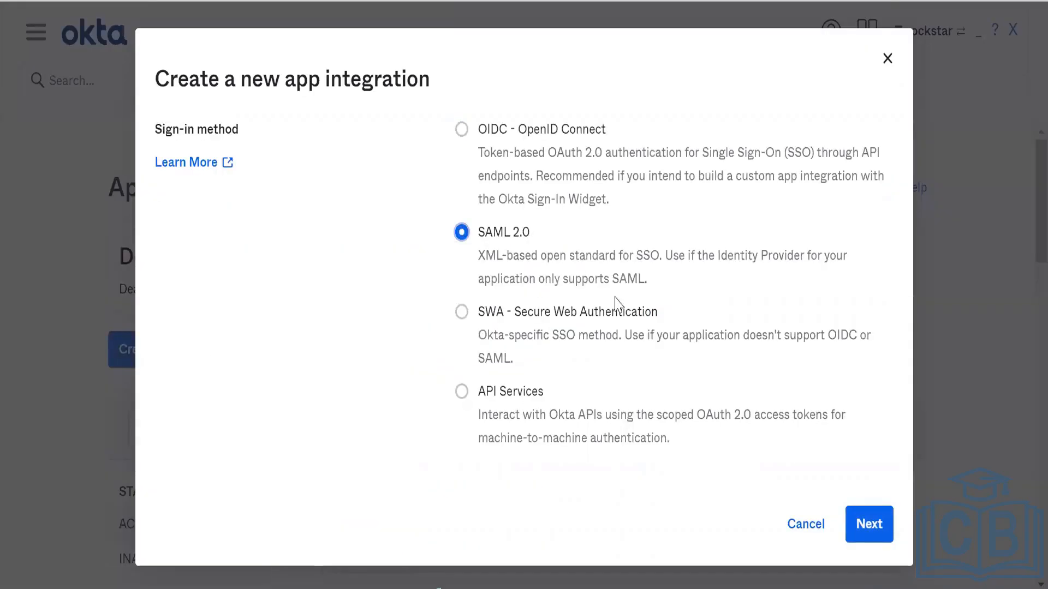
pyautogui.press('Escape')
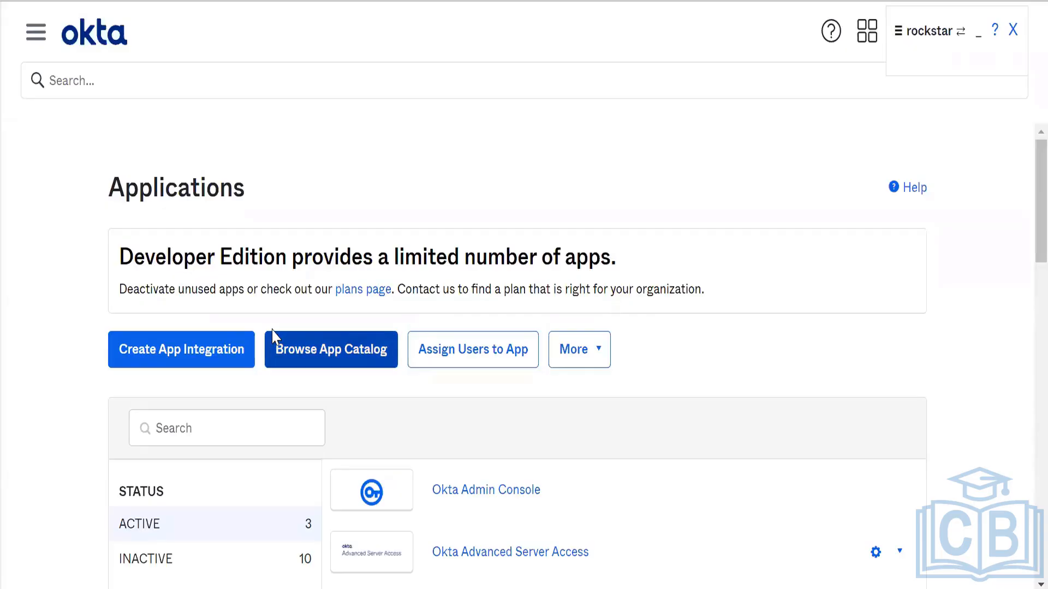
pyautogui.click(215, 344)
pyautogui.press('Escape')
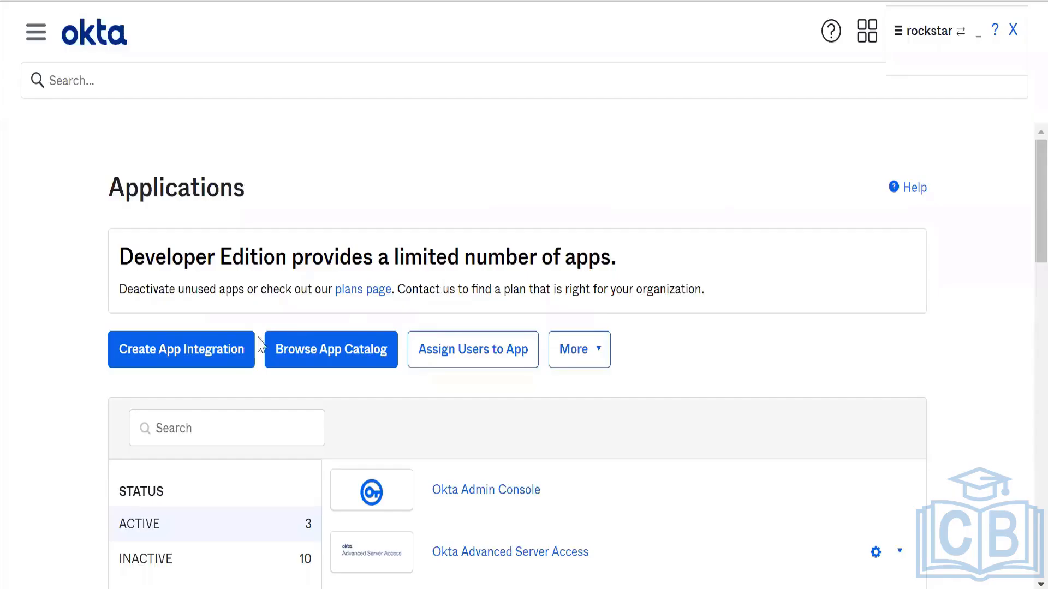
# Start a new app integration with OIDC - OpenID Connect as the sign-in method and review the sign-in methods and application types.
pyautogui.click(210, 351)
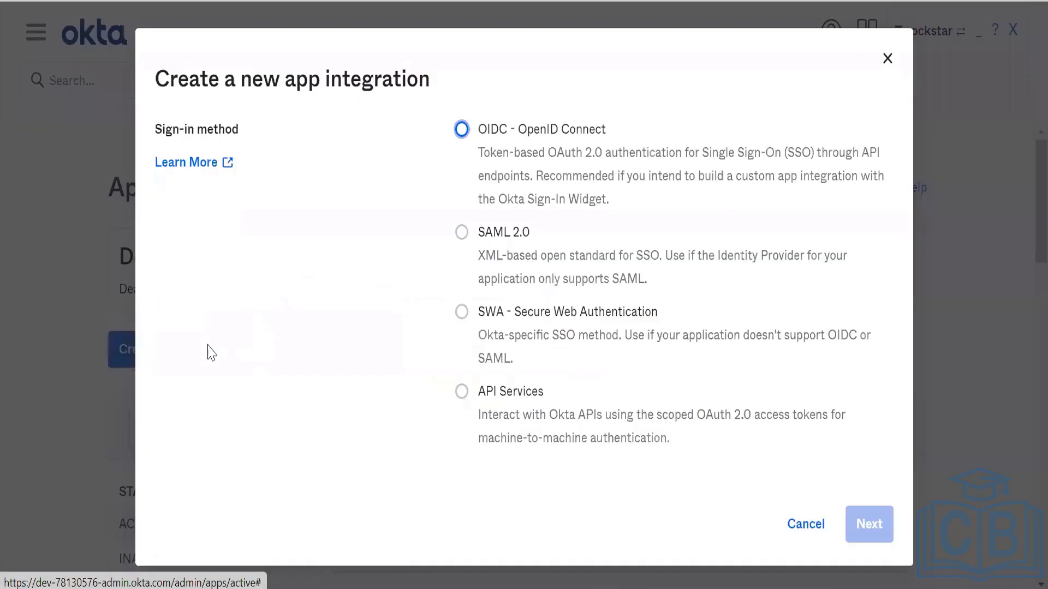
pyautogui.click(519, 145)
pyautogui.scroll(-1, 521, 141)
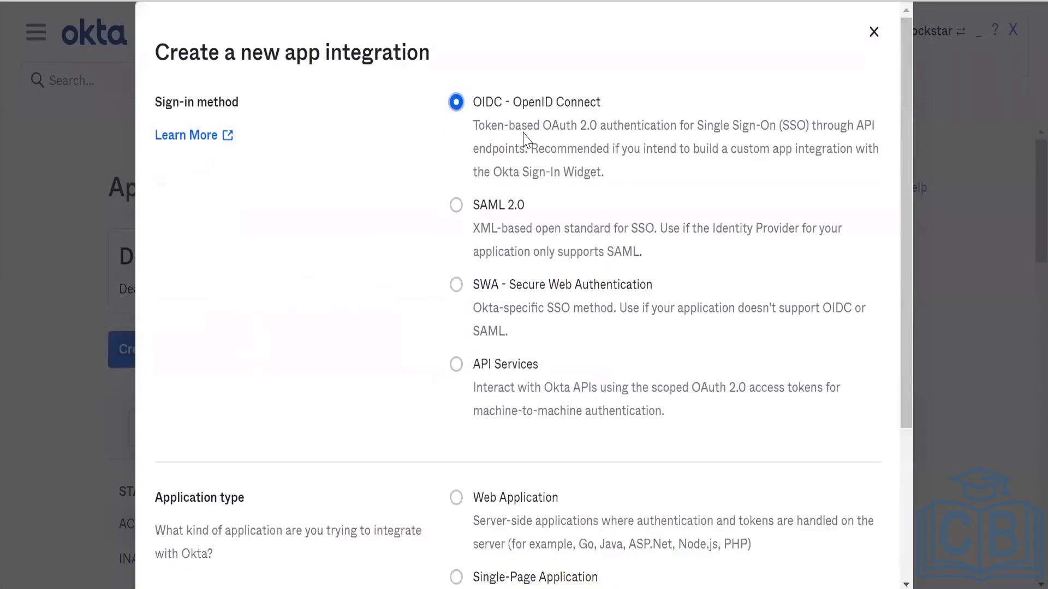
pyautogui.scroll(-4, 726, 344)
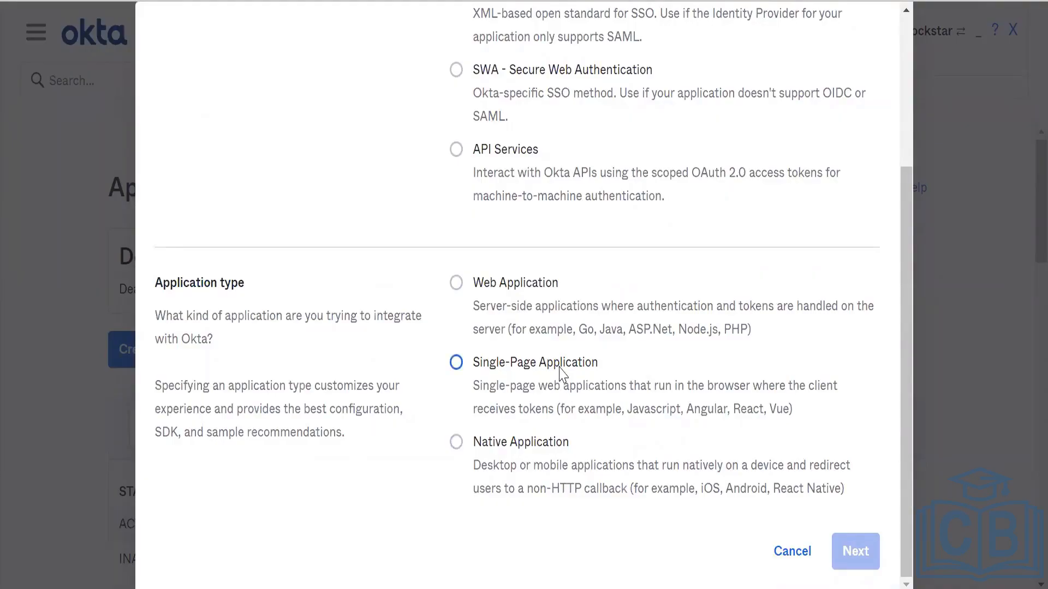
pyautogui.scroll(4, 562, 376)
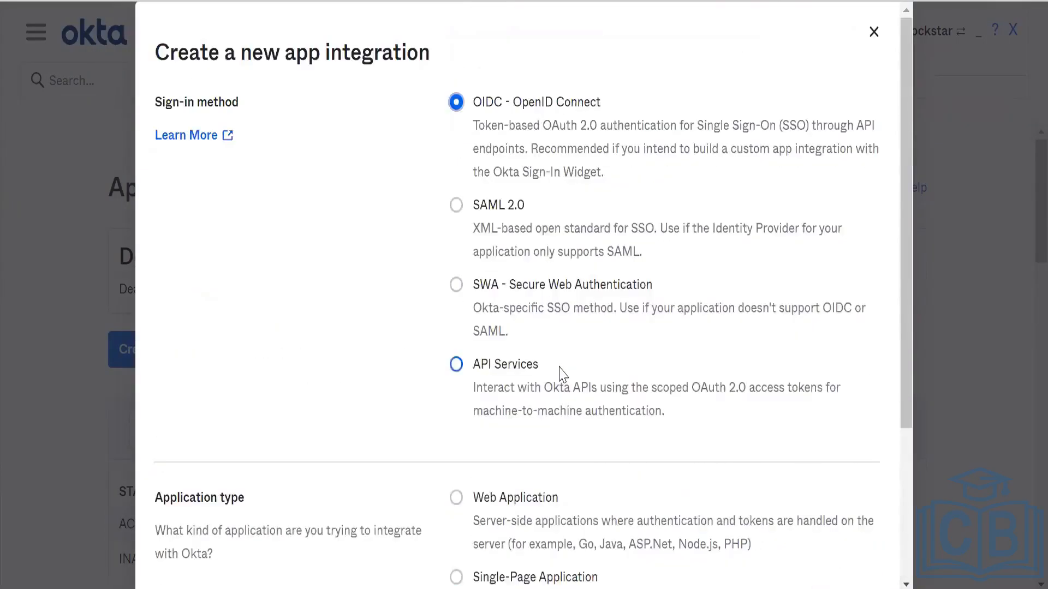
pyautogui.scroll(-4, 562, 375)
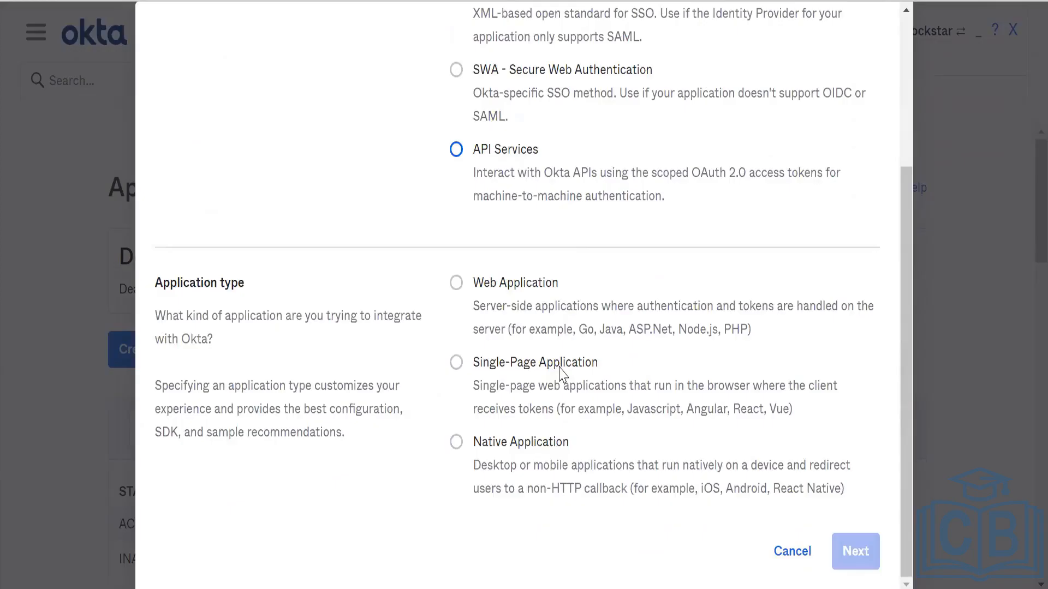
pyautogui.scroll(4, 562, 375)
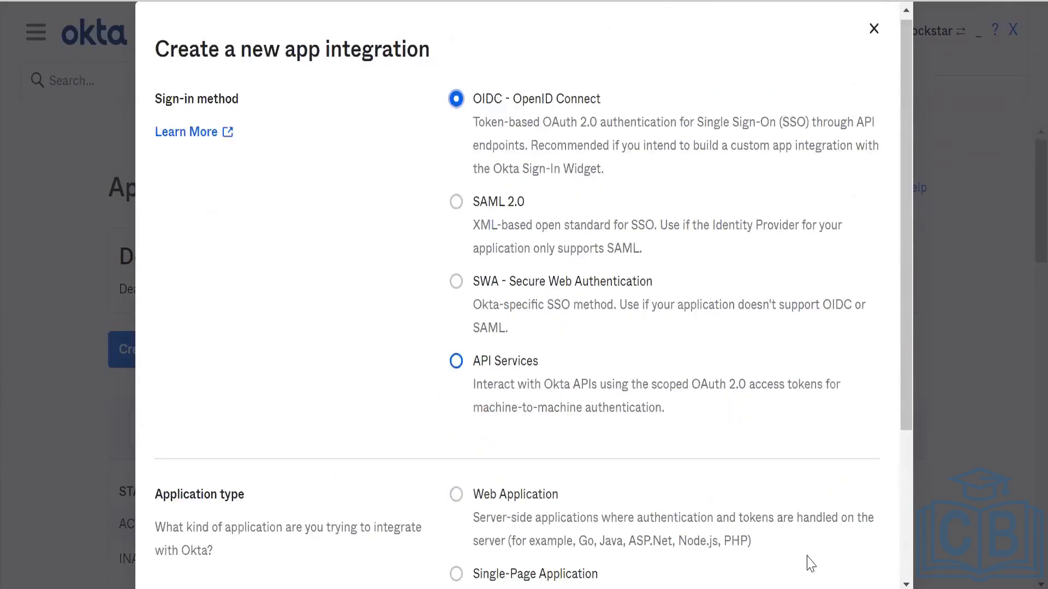
pyautogui.scroll(-4, 807, 562)
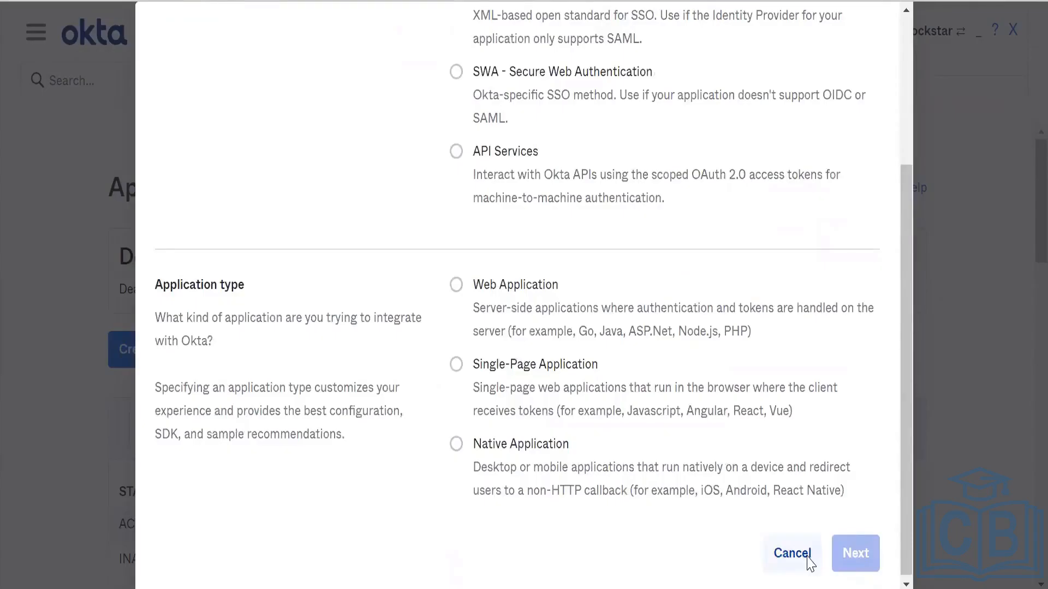
pyautogui.scroll(-1, 811, 564)
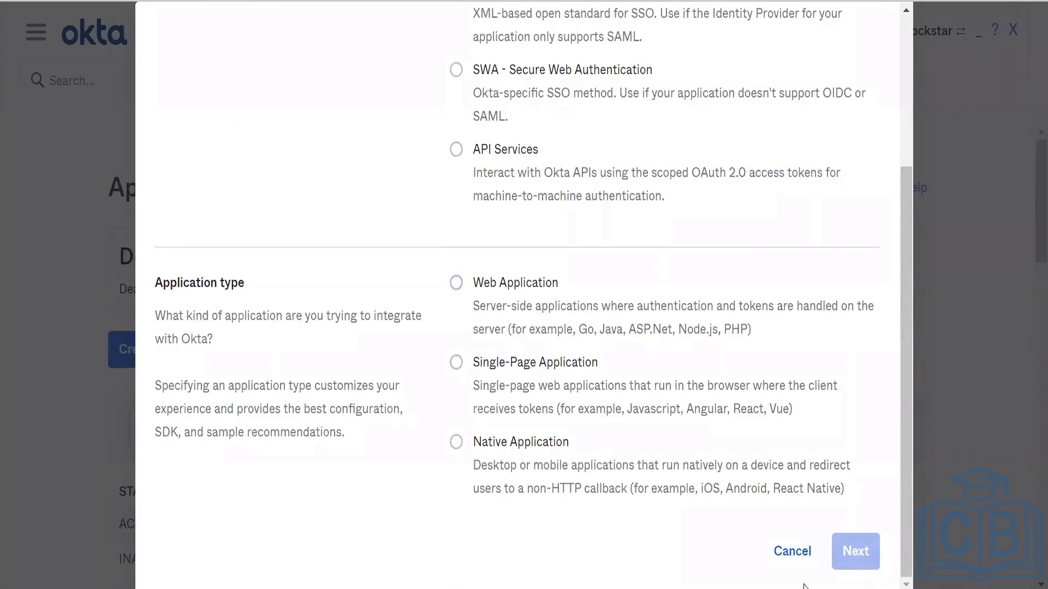
pyautogui.scroll(4, 524, 117)
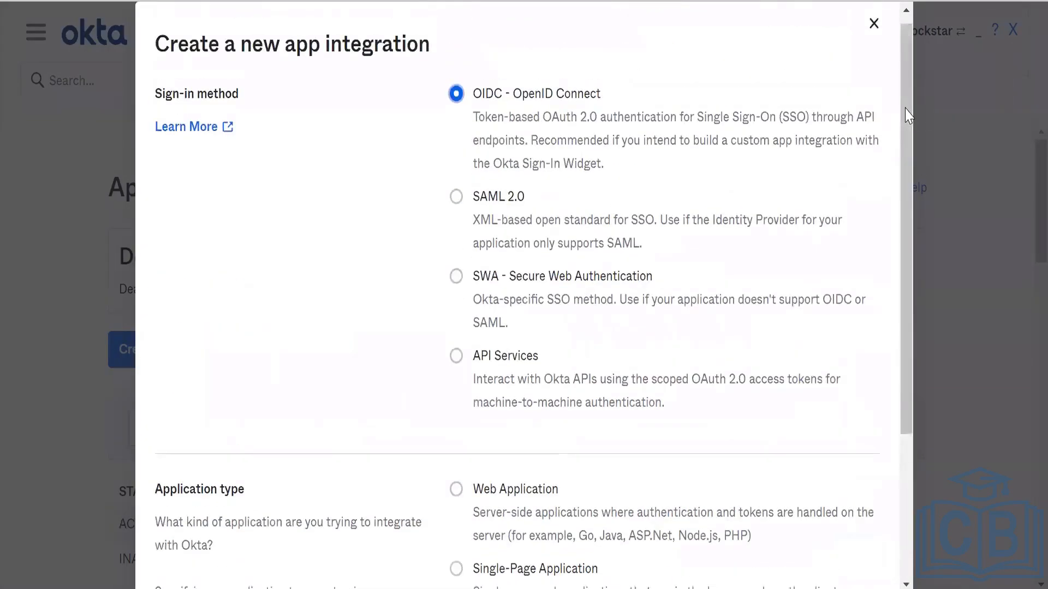
# Search the web for "OIDC protocol" in a new browser tab.
pyautogui.moveTo(484, 126); pyautogui.dragTo(582, 134)
pyautogui.tripleClick(583, 134)
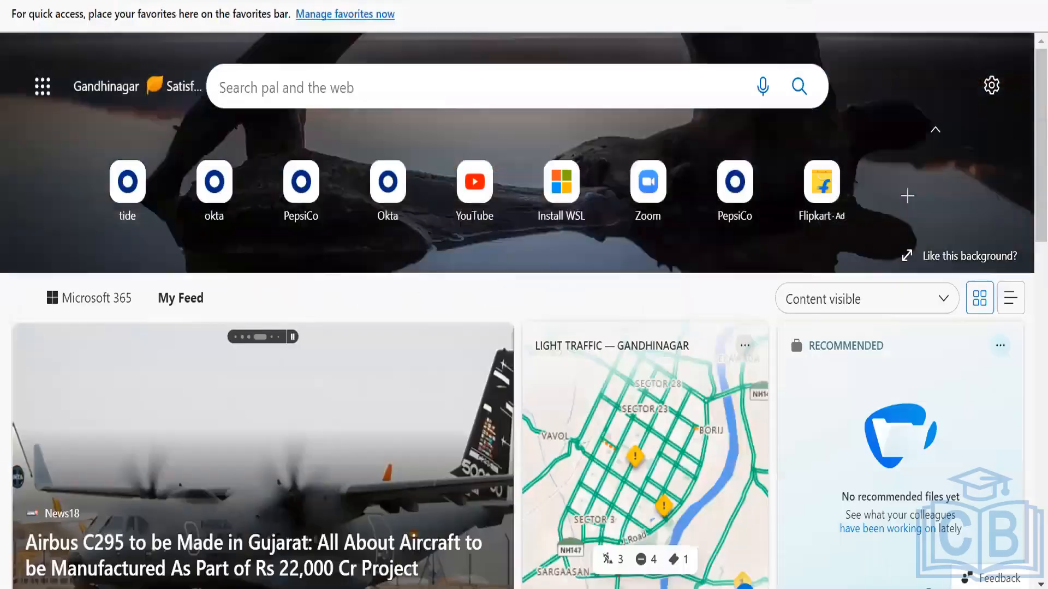
pyautogui.write('OIDC protocol')
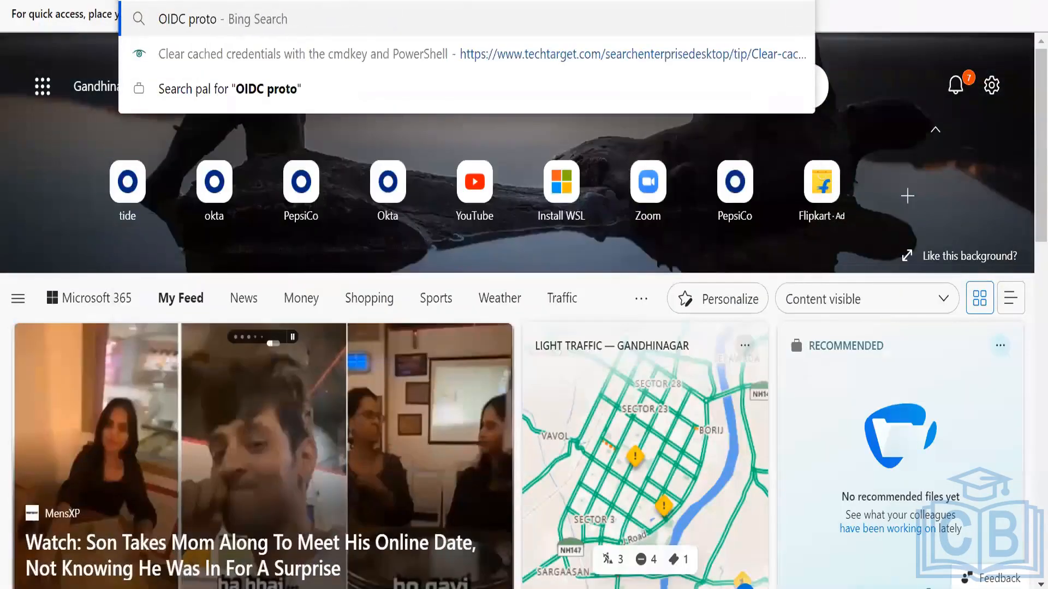
pyautogui.press('Return')
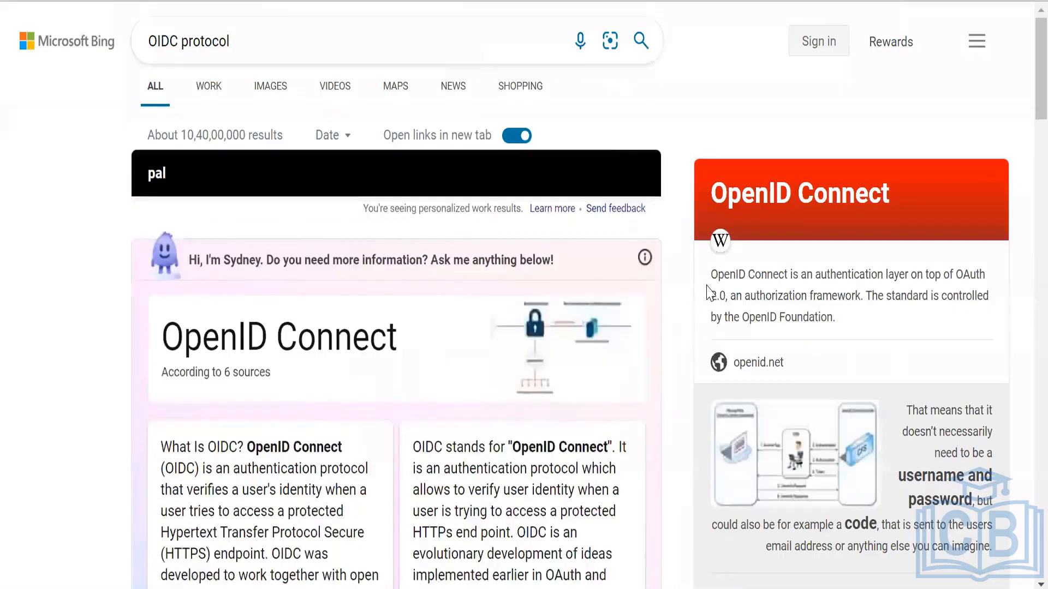
# Review the OpenID Connect summary in the web results and switch to the image results for OIDC protocol.
pyautogui.scroll(-1, 709, 293)
pyautogui.scroll(-8, 709, 293)
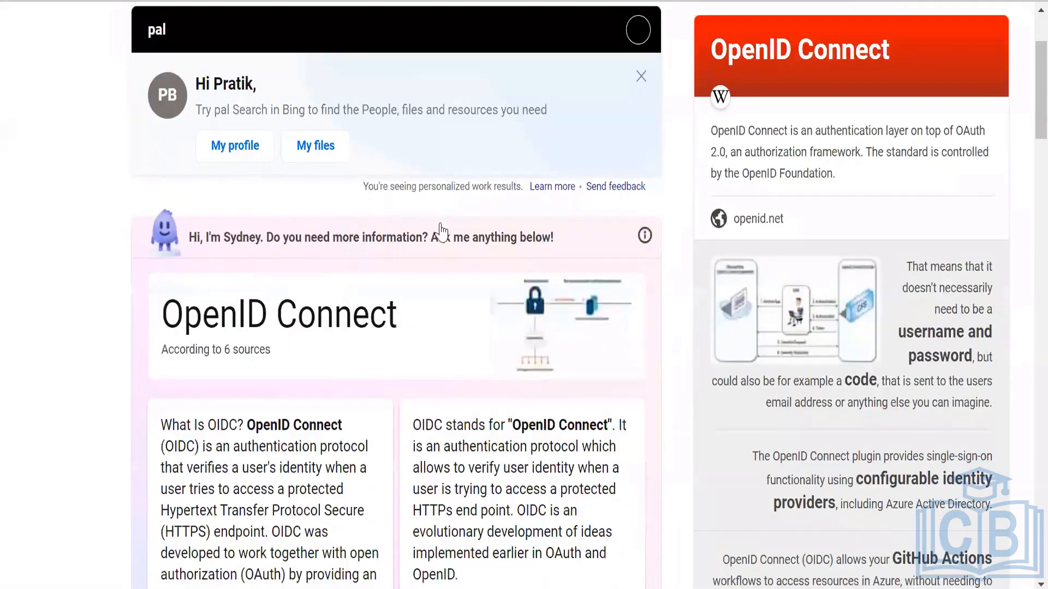
pyautogui.scroll(4, 286, 116)
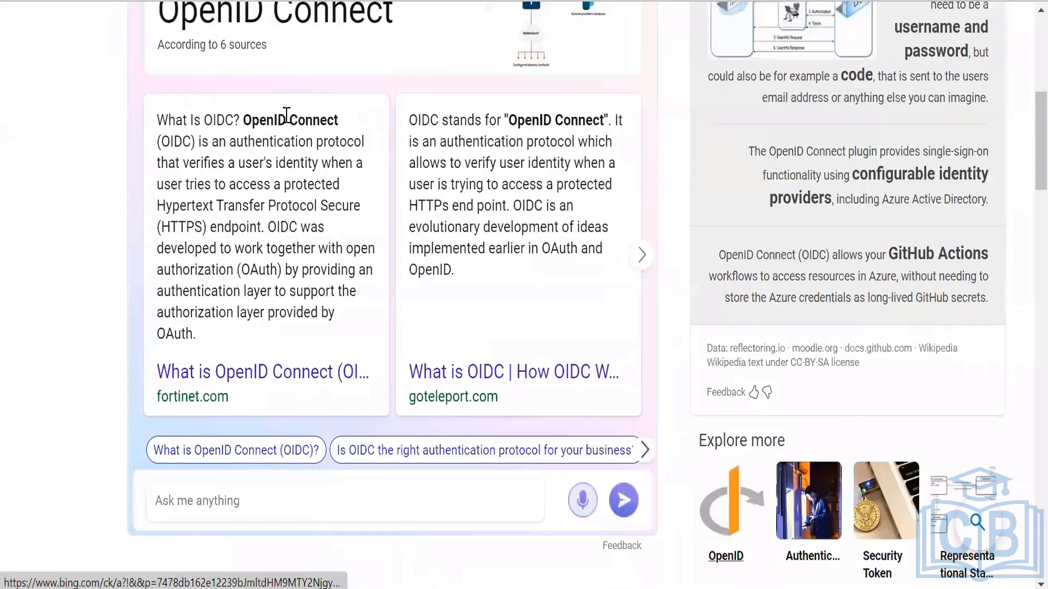
pyautogui.scroll(-2, 268, 109)
pyautogui.scroll(-1, 256, 94)
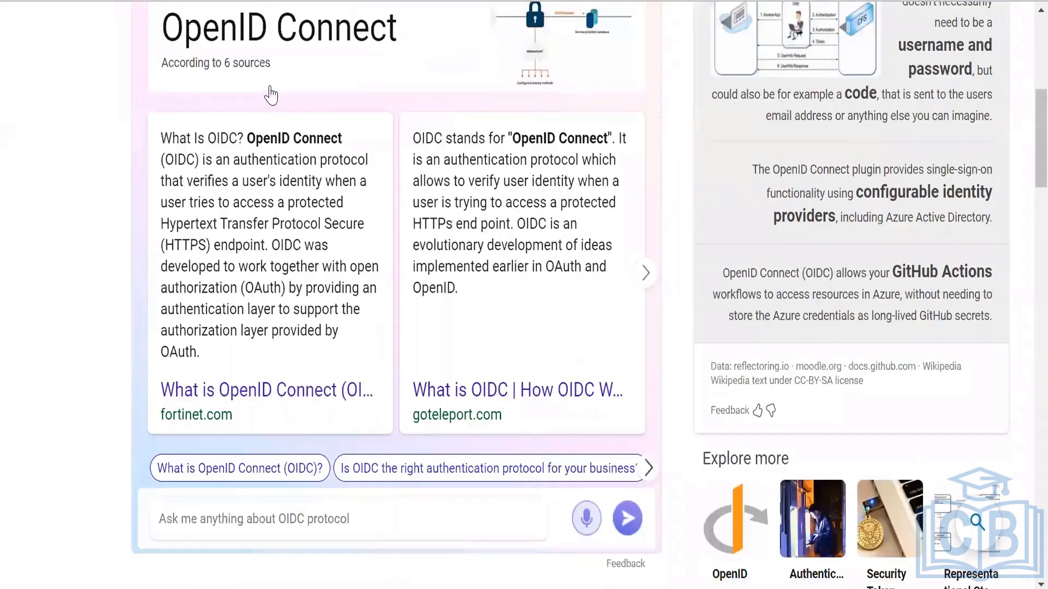
pyautogui.scroll(8, 269, 93)
pyautogui.click(270, 90)
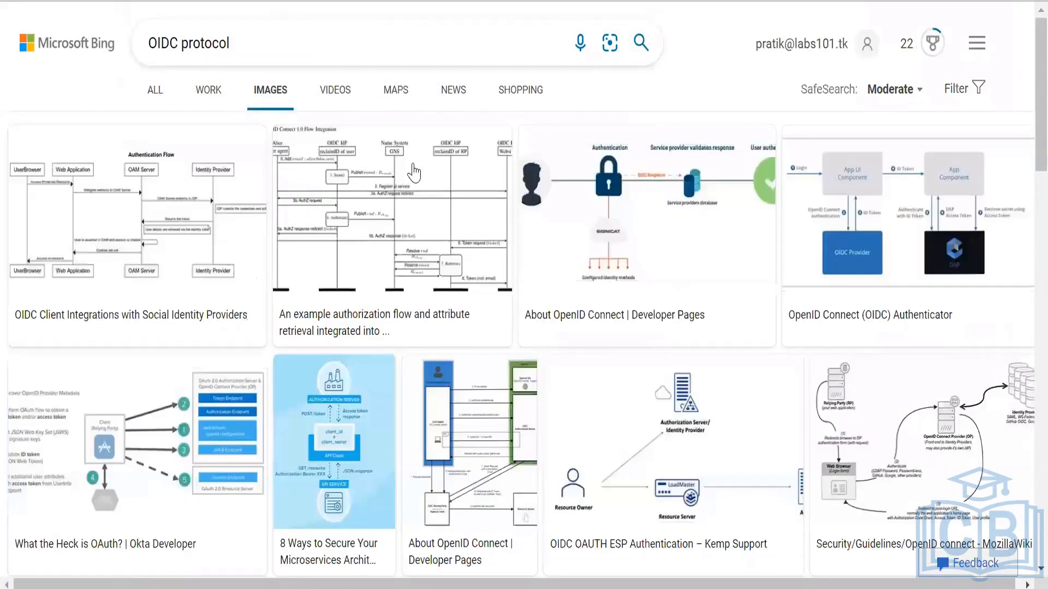
# Examine the Signicat OpenID Connect diagram, Oracle's OIDC authentication flow and Okta Developer's "What the Heck is OAuth?" diagram in turn.
pyautogui.click(728, 205)
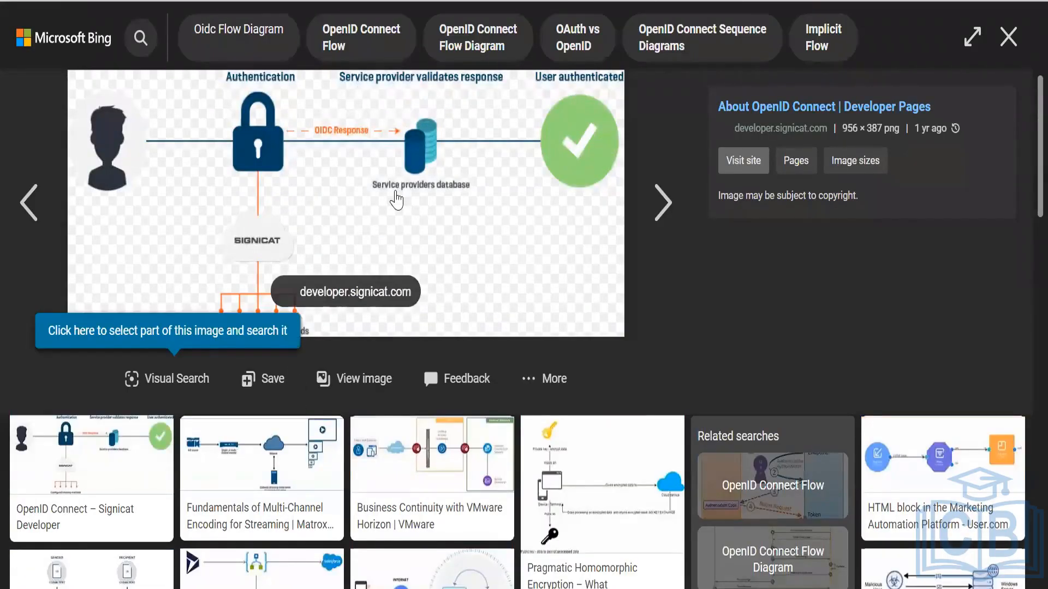
pyautogui.press('Escape')
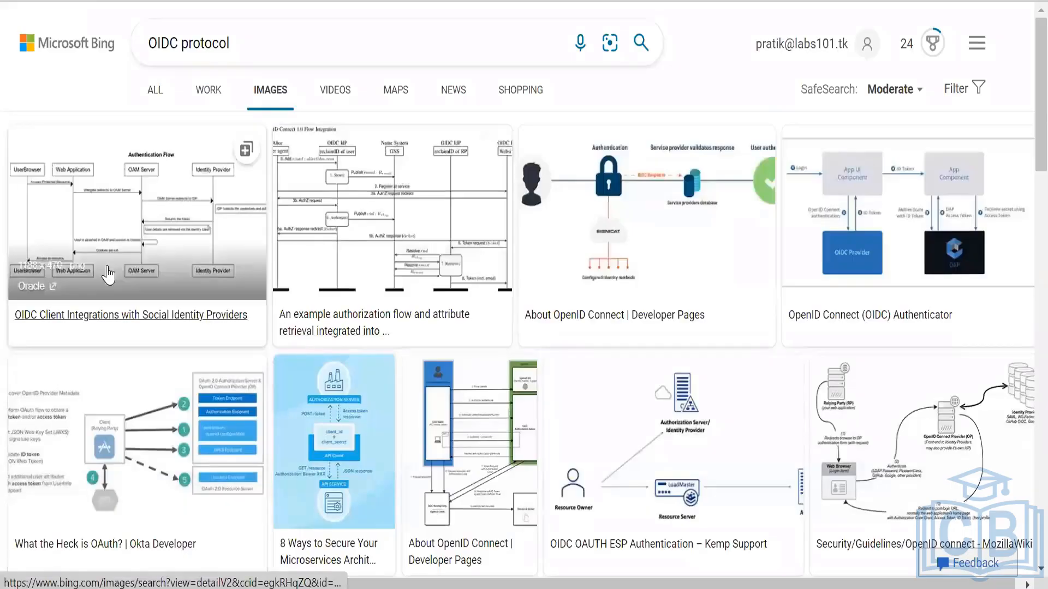
pyautogui.click(126, 413)
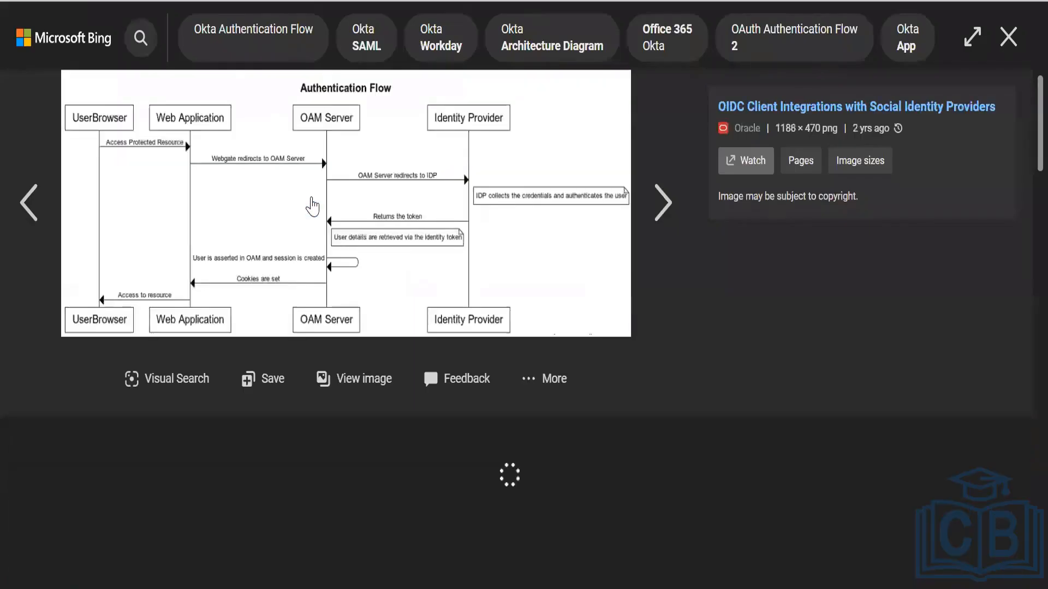
pyautogui.press('Escape')
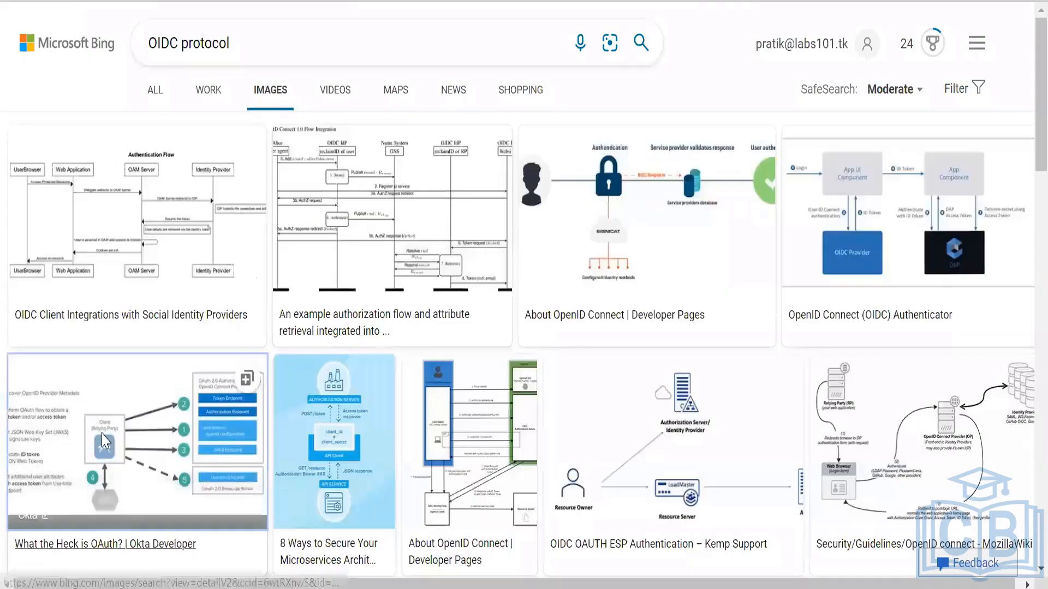
pyautogui.click(105, 440)
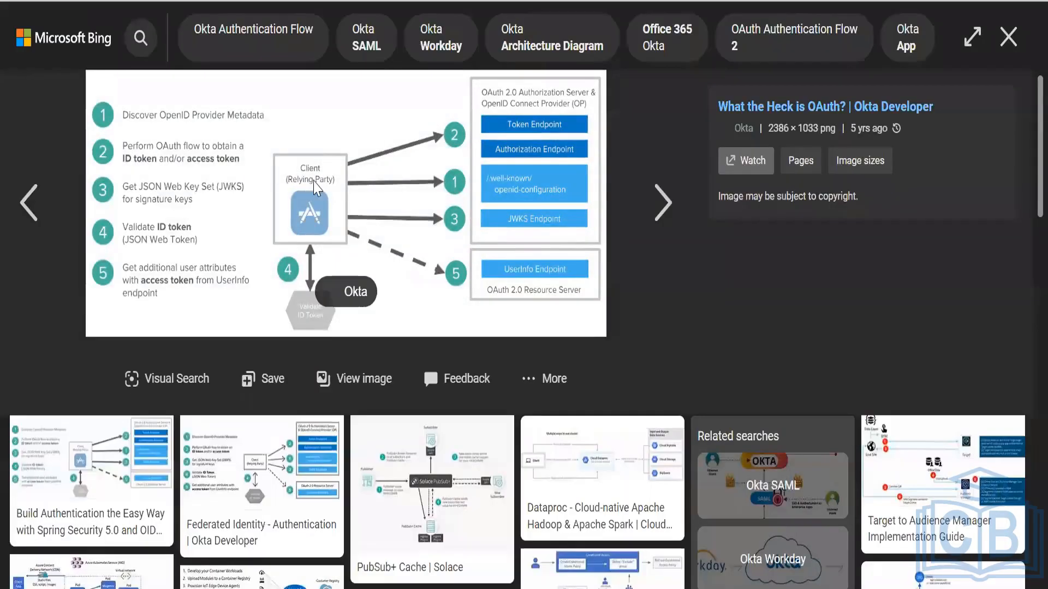
# Open the Okta Developer article "What the Heck is OAuth?" and examine its sections on SAML, scopes, OAuth actors and client types.
pyautogui.click(791, 109)
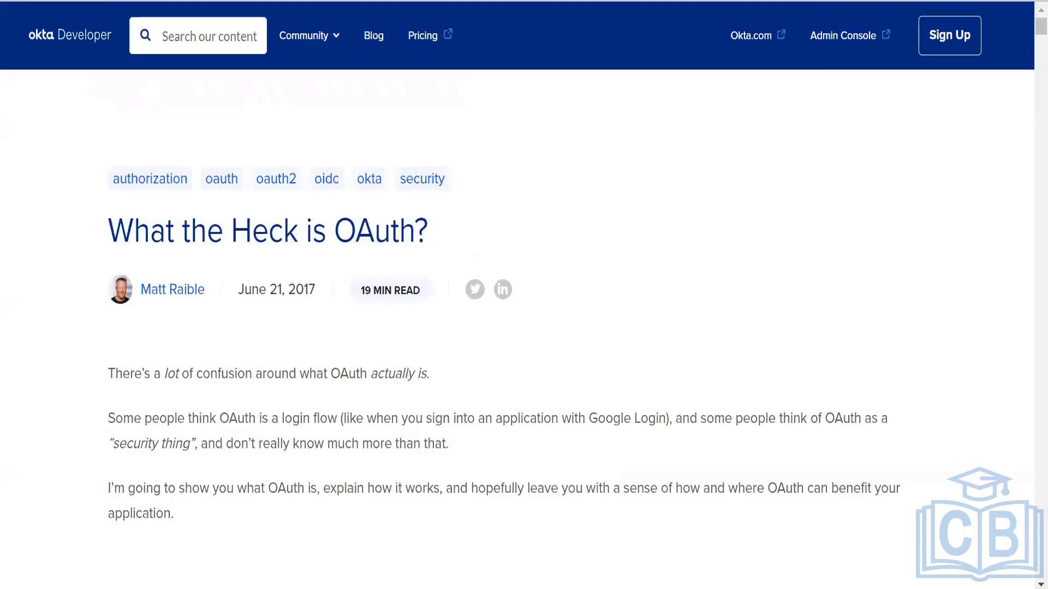
pyautogui.hotkey('ctrl', 'l')
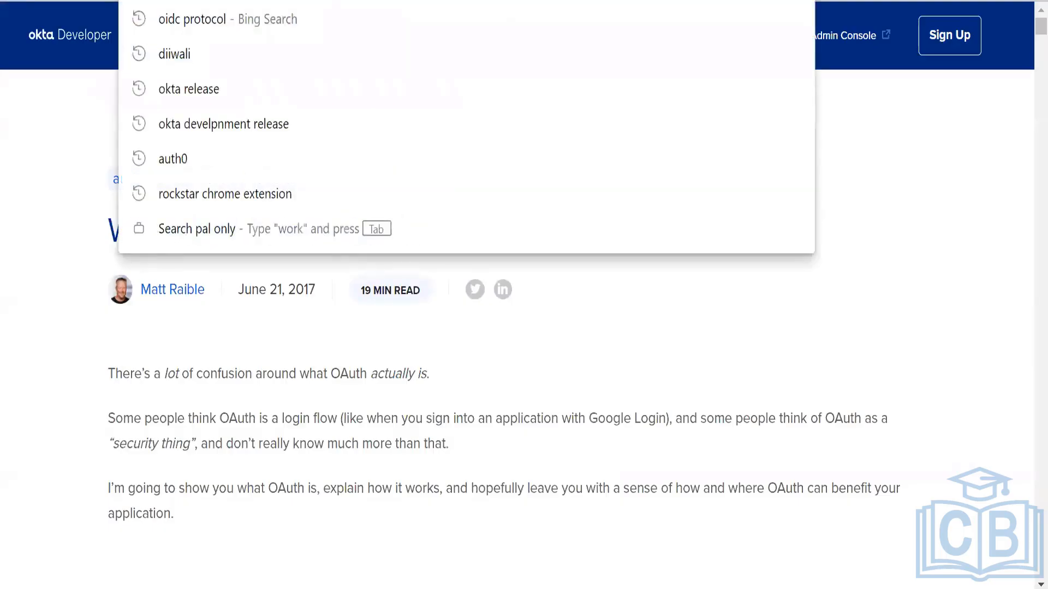
pyautogui.click(496, 402)
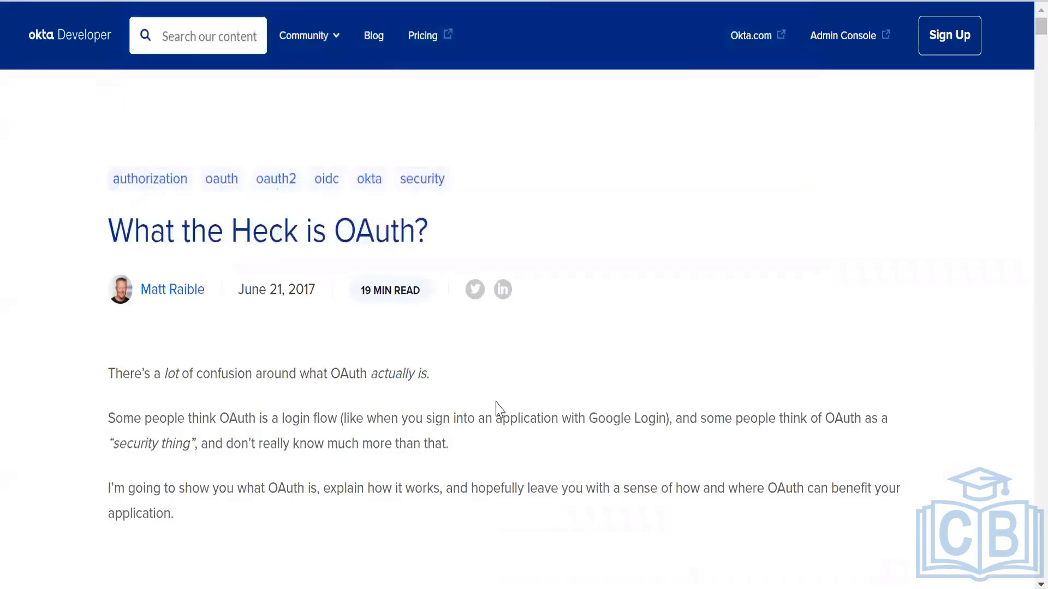
pyautogui.scroll(-15, 496, 402)
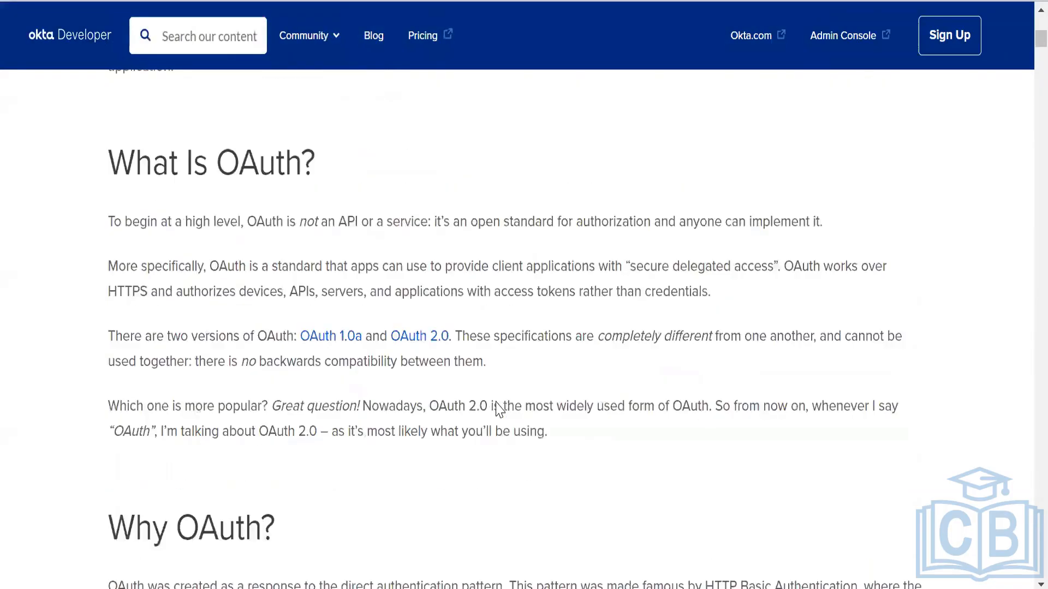
pyautogui.scroll(-20, 496, 407)
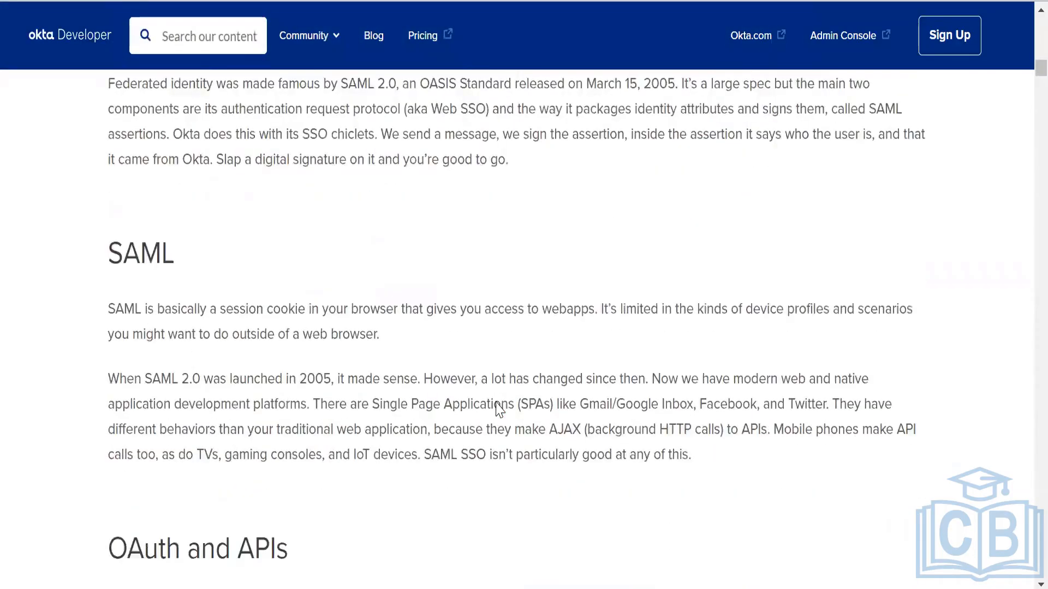
pyautogui.scroll(8, 495, 403)
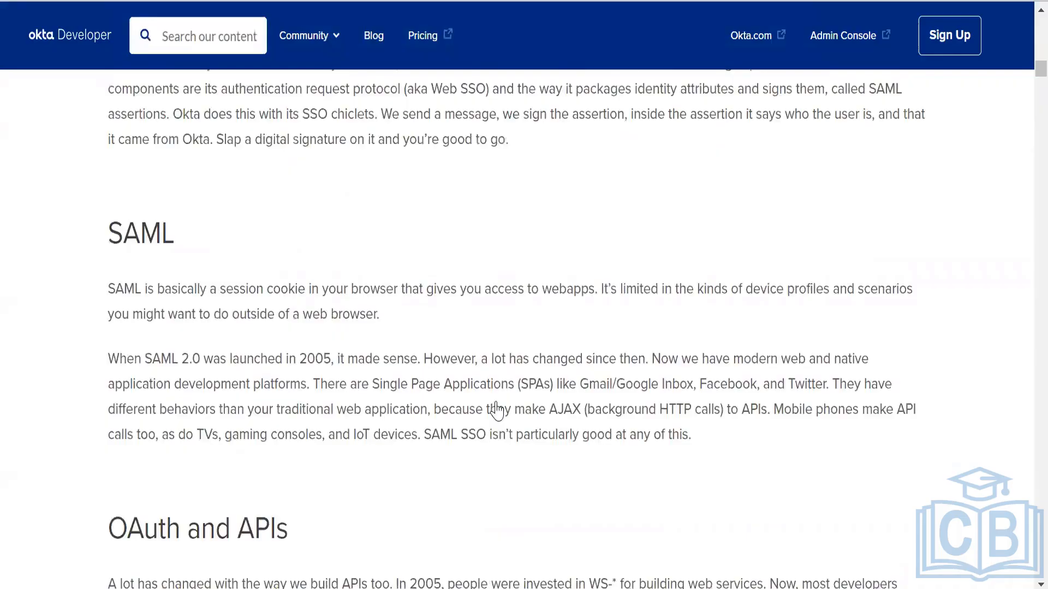
pyautogui.scroll(-20, 496, 403)
pyautogui.scroll(-20, 498, 409)
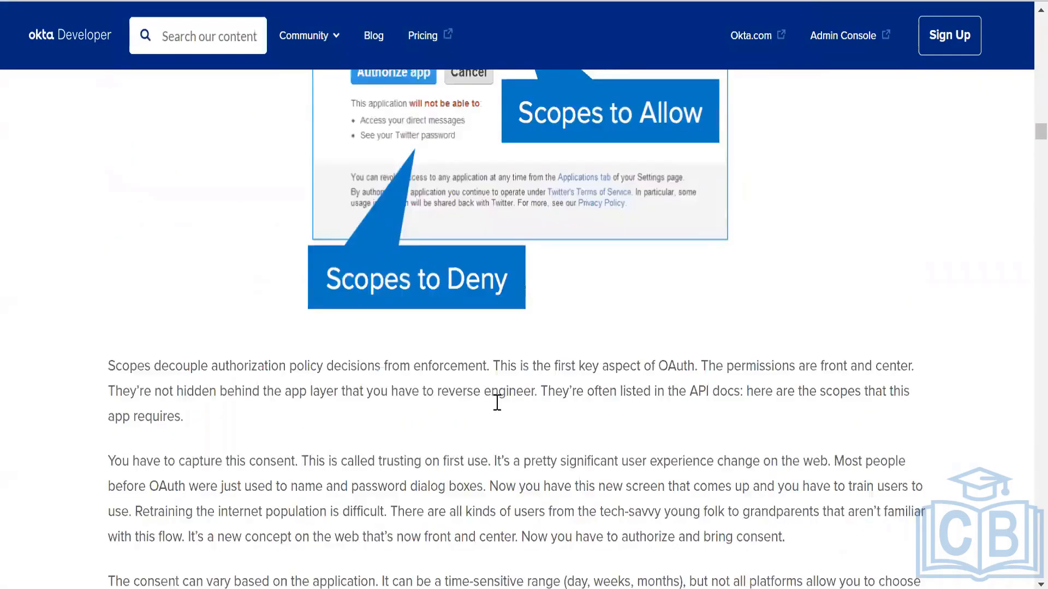
pyautogui.scroll(-10, 496, 409)
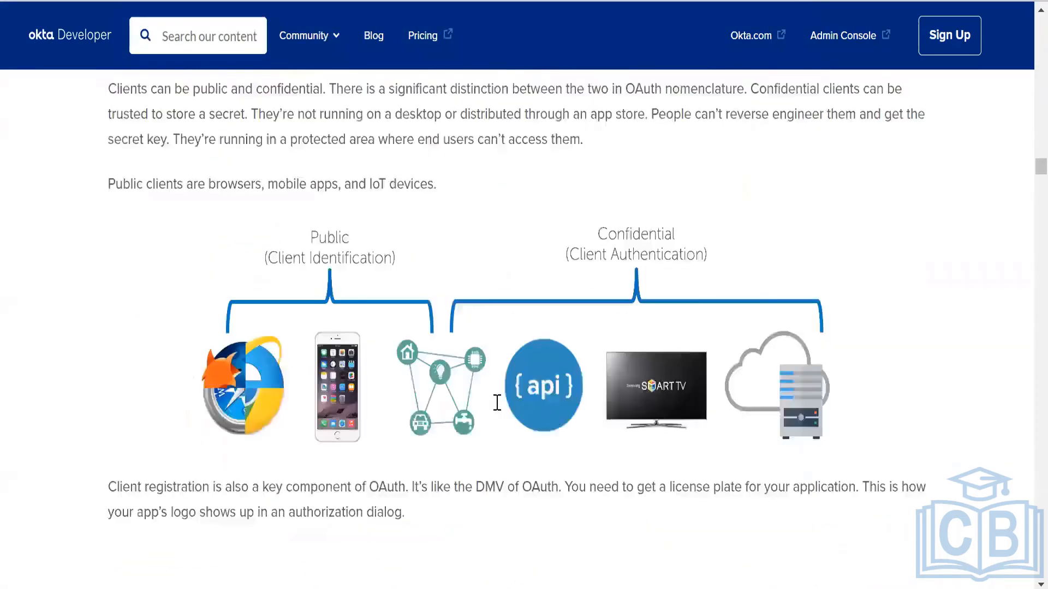
pyautogui.scroll(8, 497, 402)
pyautogui.scroll(9, 498, 403)
pyautogui.scroll(-8, 497, 403)
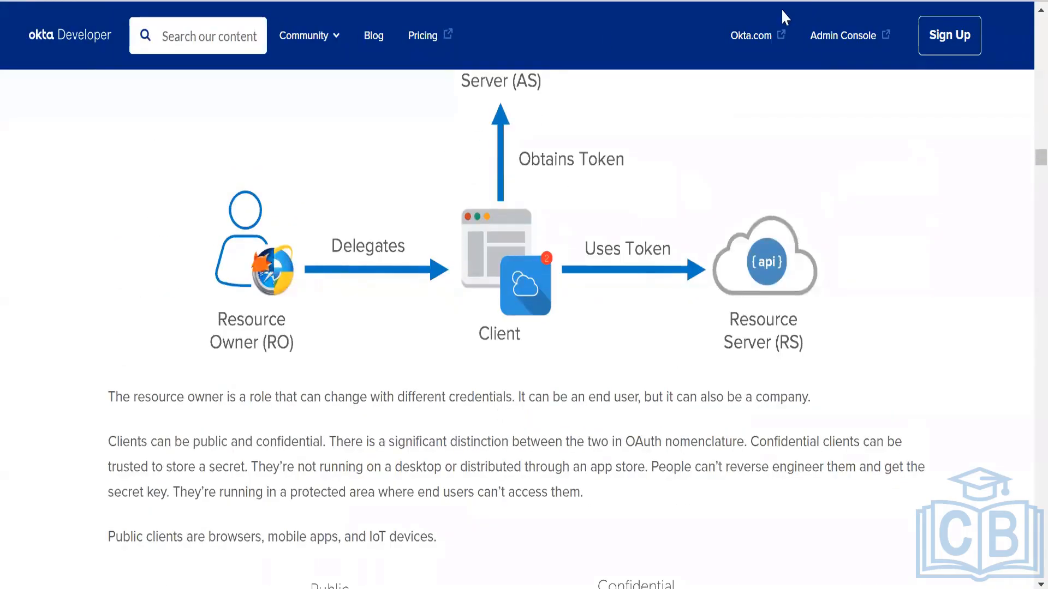
# Try to reach the Notion website by opening notion.se in a new browser tab.
pyautogui.hotkey('ctrl', 't')
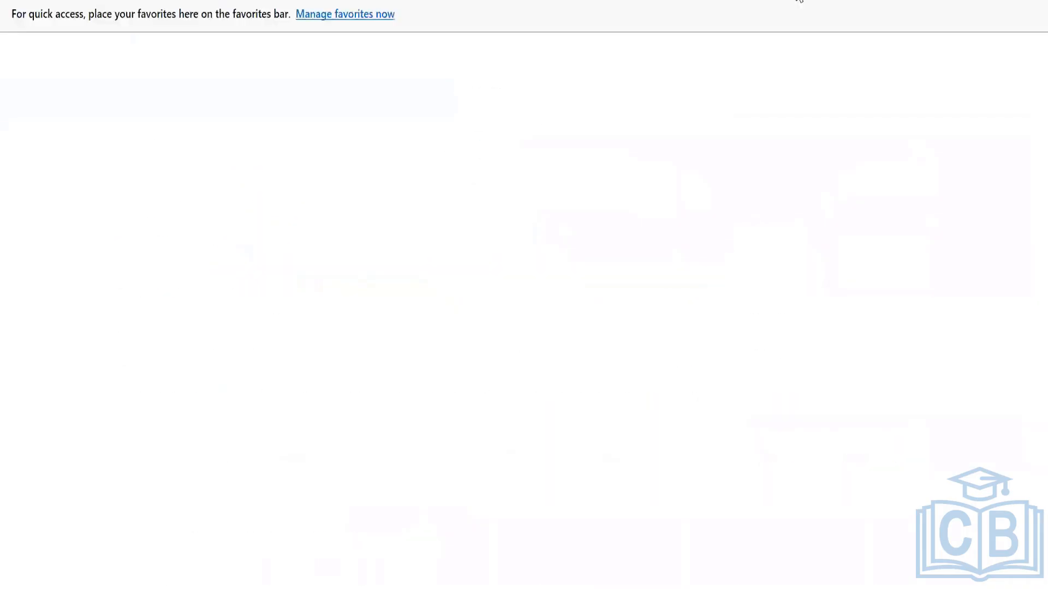
pyautogui.write('notion.se')
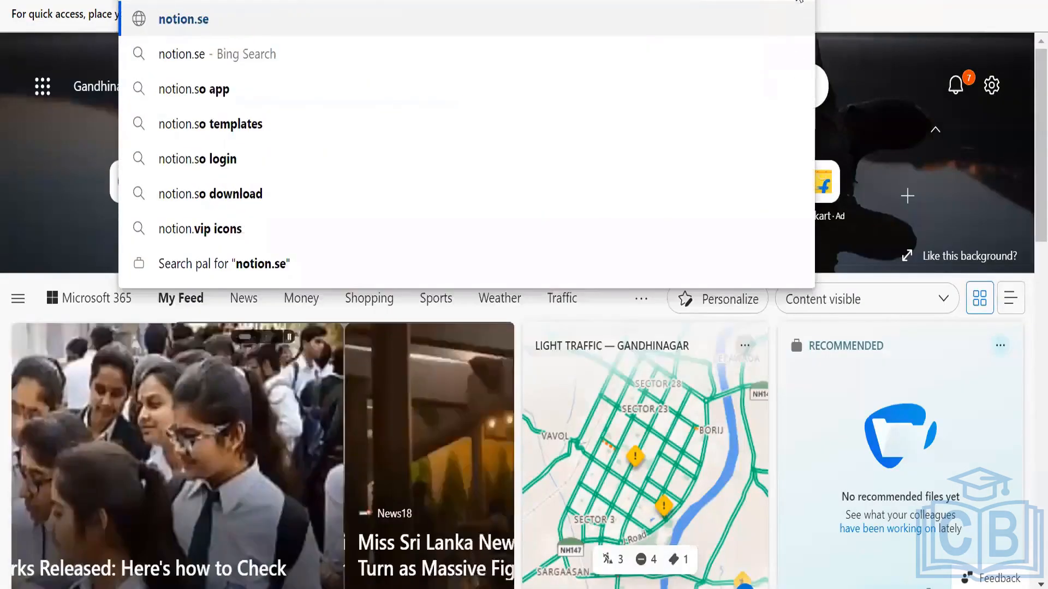
pyautogui.press('Return')
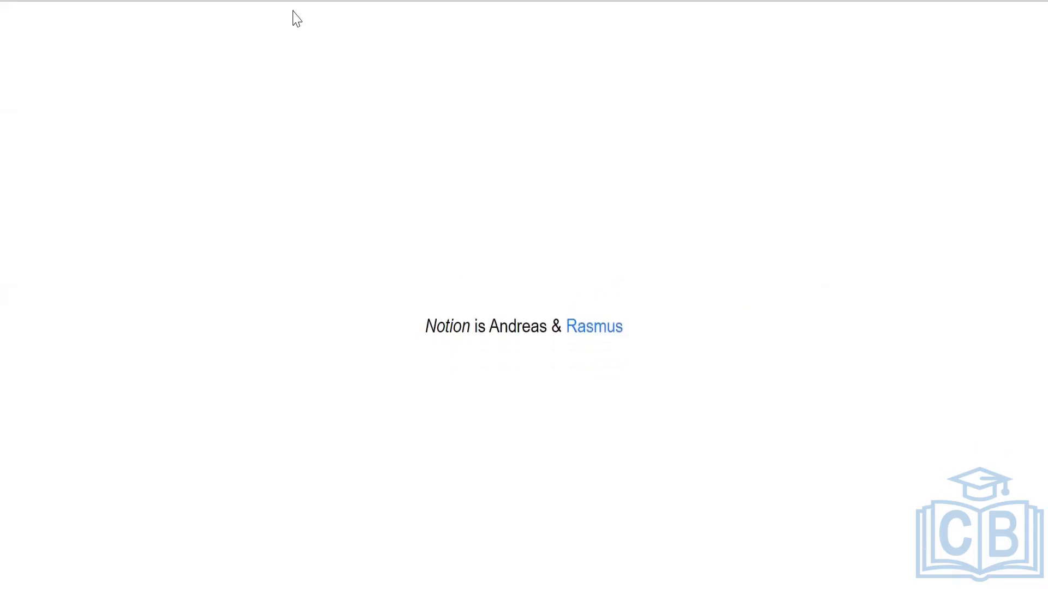
pyautogui.click(292, 10)
pyautogui.write('noti')
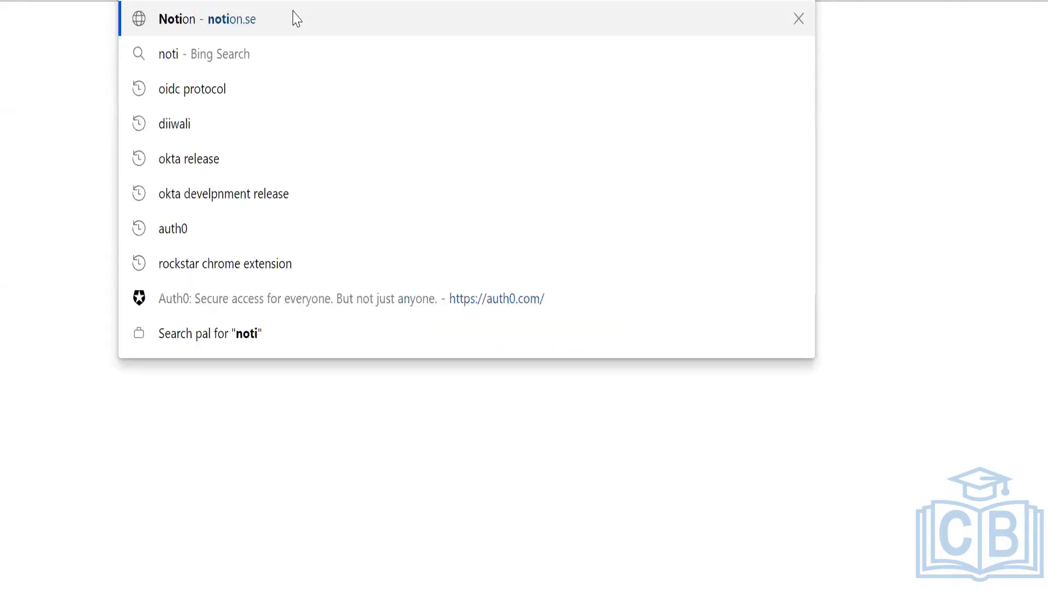
pyautogui.press('BackSpace')
pyautogui.press('BackSpace')
pyautogui.press('BackSpace')
pyautogui.press('BackSpace')
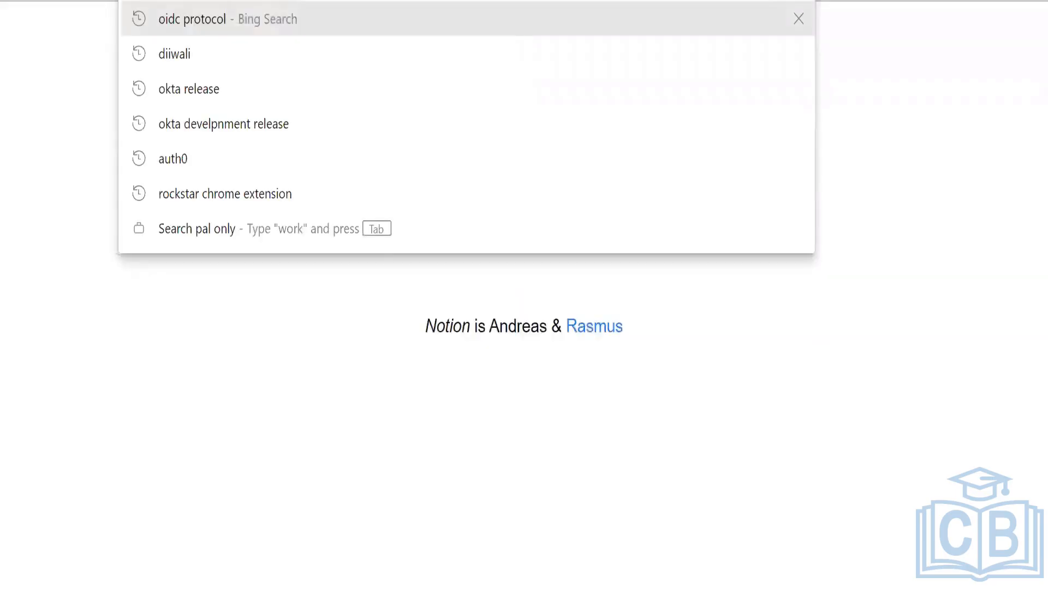
# Search Google for "notion" and open the official Notion website from the results.
pyautogui.write('goog')
pyautogui.press('Return')
pyautogui.write('n')
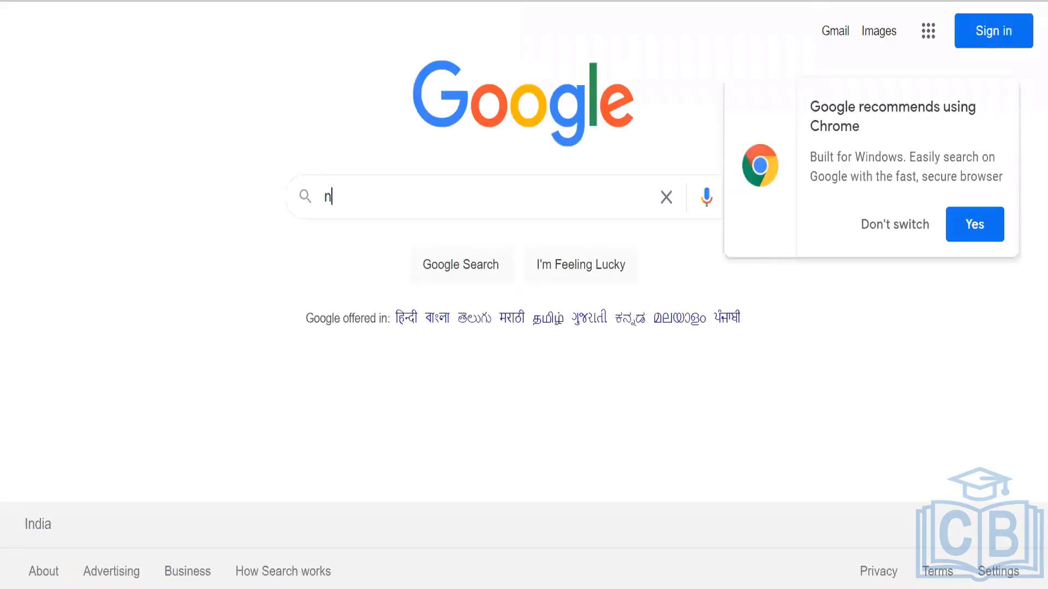
pyautogui.write('otion')
pyautogui.press('Return')
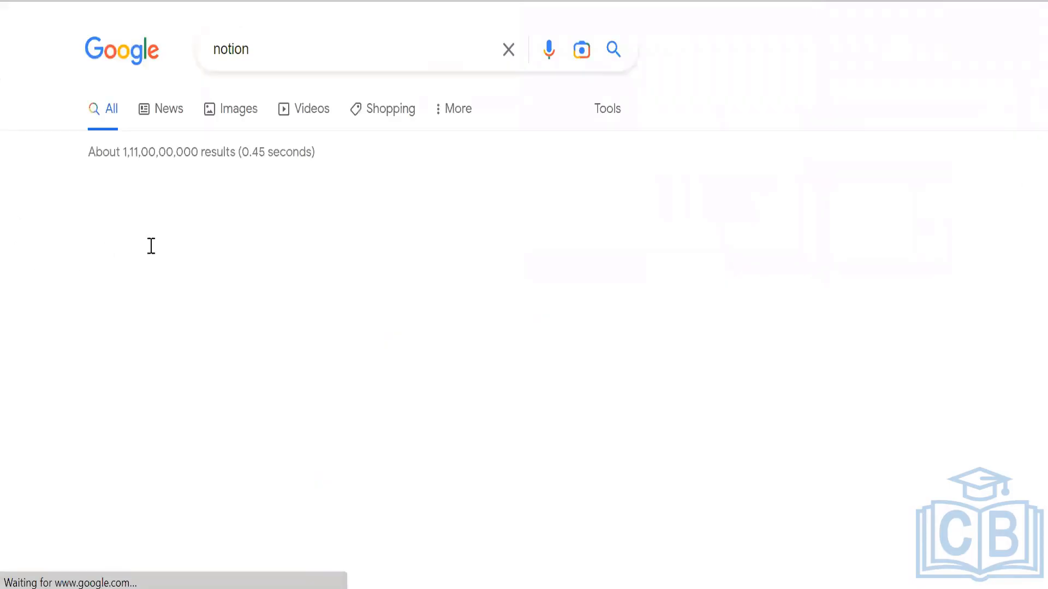
pyautogui.click(178, 157)
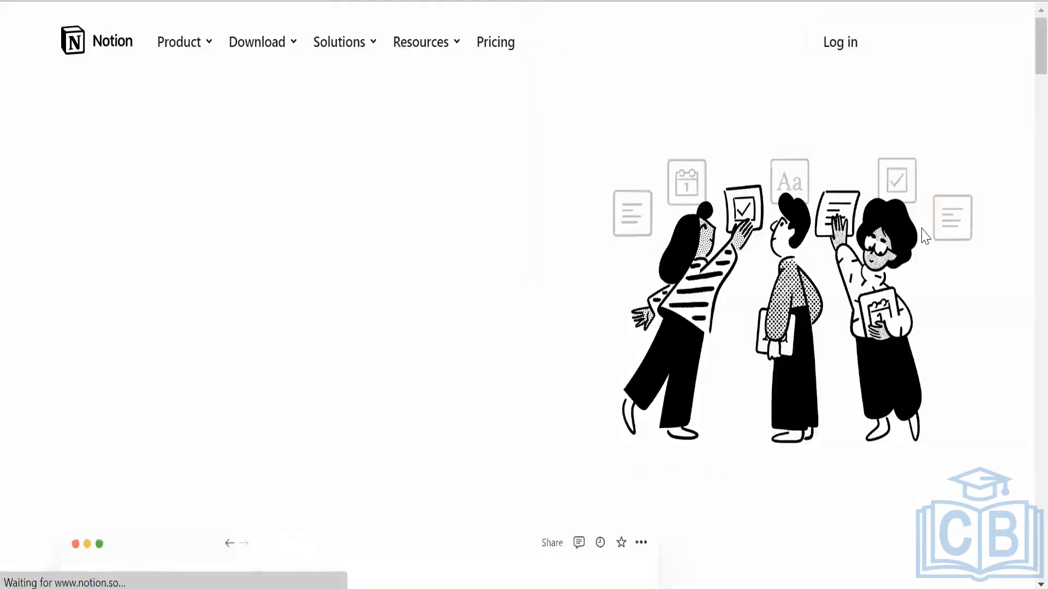
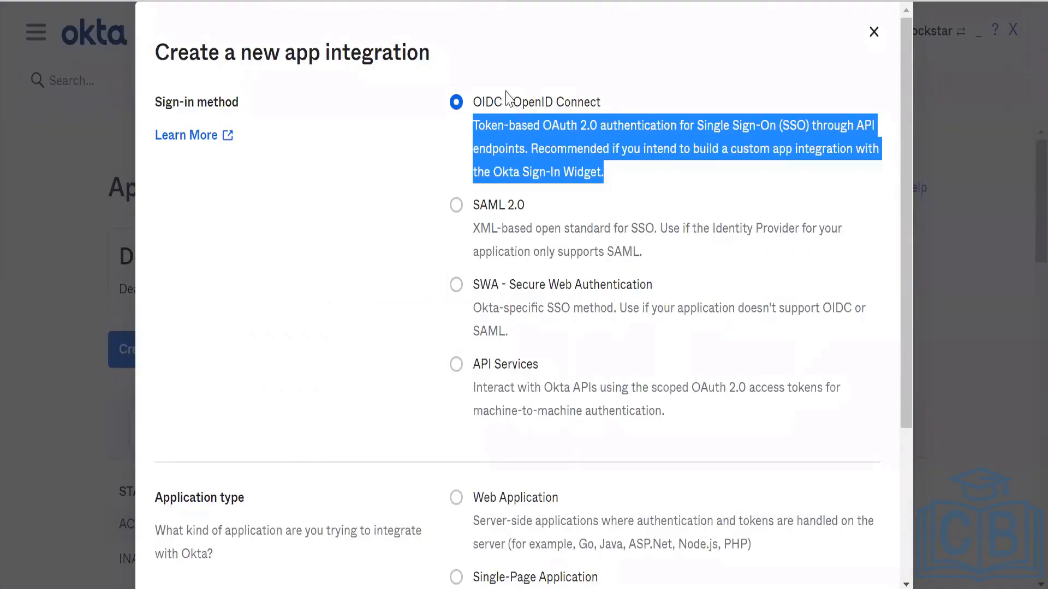
# Choose Web Application as the application type for the OIDC integration and proceed to its settings.
pyautogui.click(527, 144)
pyautogui.tripleClick(527, 148)
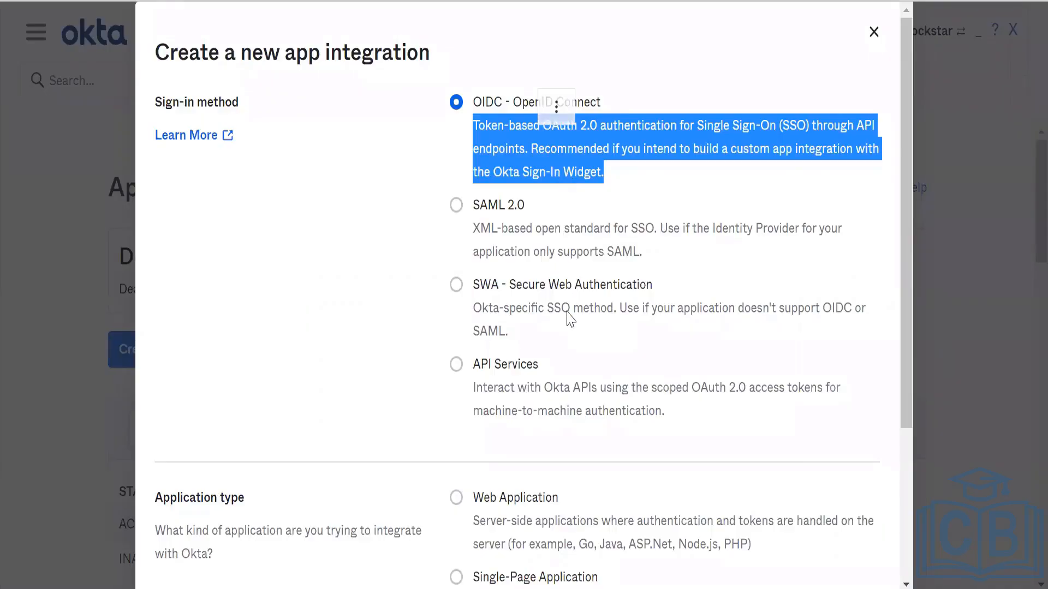
pyautogui.scroll(-4, 566, 414)
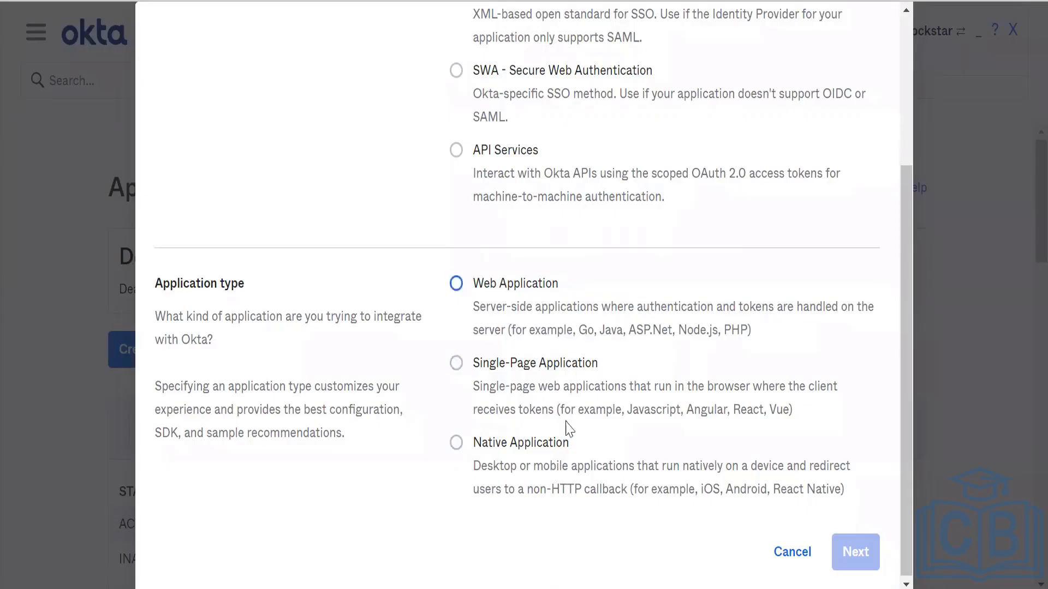
pyautogui.click(509, 285)
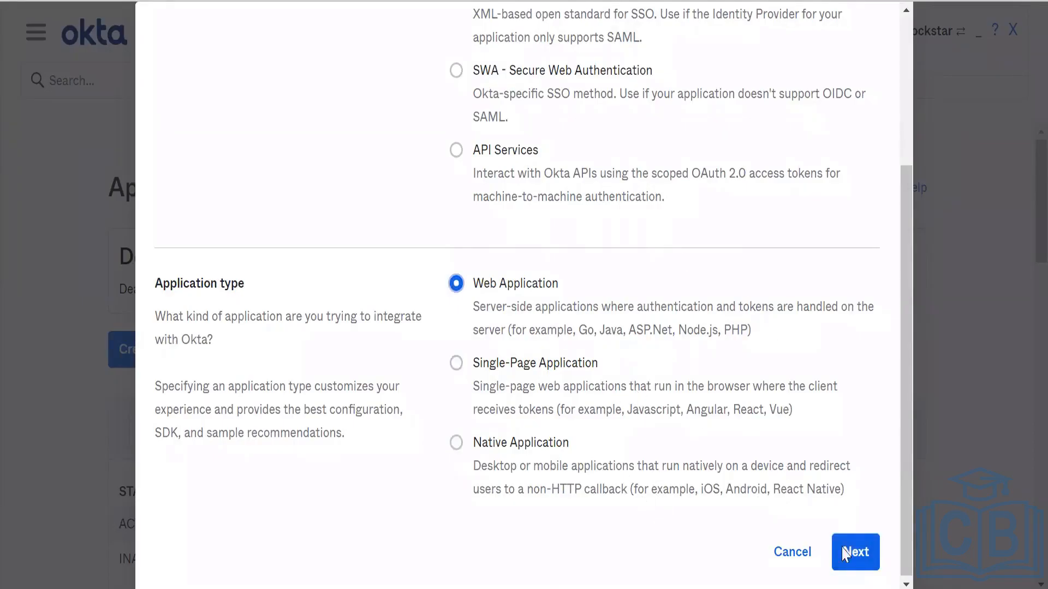
pyautogui.click(876, 569)
pyautogui.click(871, 567)
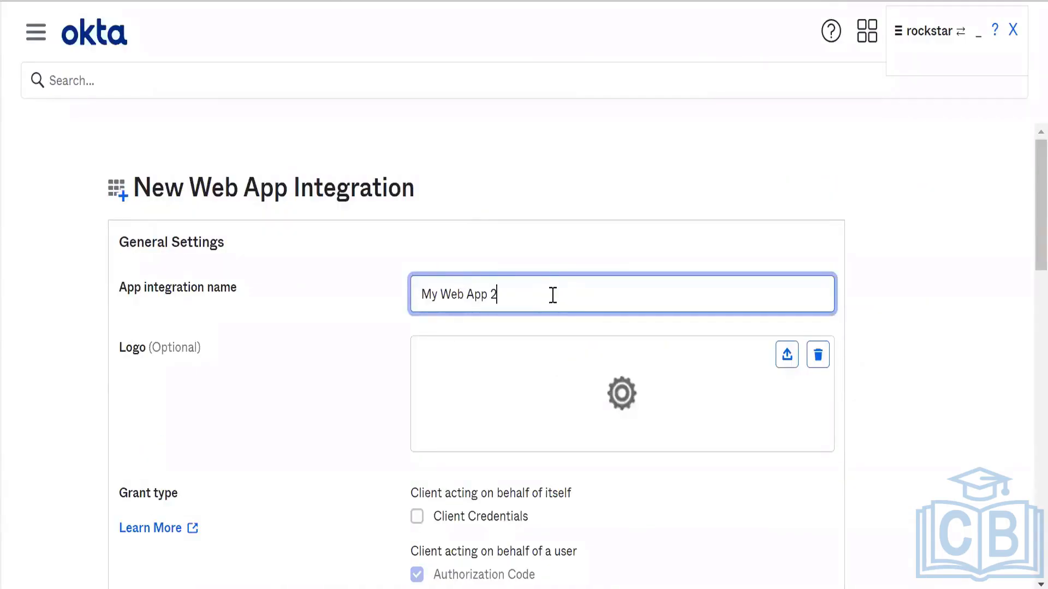
# Replace the default app integration name with "OIDC App".
pyautogui.hotkey('shift', 'Left')
pyautogui.hotkey('shift', 'Left')
pyautogui.hotkey('shift', 'Left')
pyautogui.hotkey('shift', 'Left')
pyautogui.hotkey('shift', 'Left')
pyautogui.hotkey('shift', 'Left')
pyautogui.hotkey('shift', 'Left')
pyautogui.hotkey('shift', 'Left')
pyautogui.hotkey('shift', 'Left')
pyautogui.hotkey('shift', 'Left')
pyautogui.hotkey('shift', 'Left')
pyautogui.hotkey('shift', 'Left')
pyautogui.write('o')
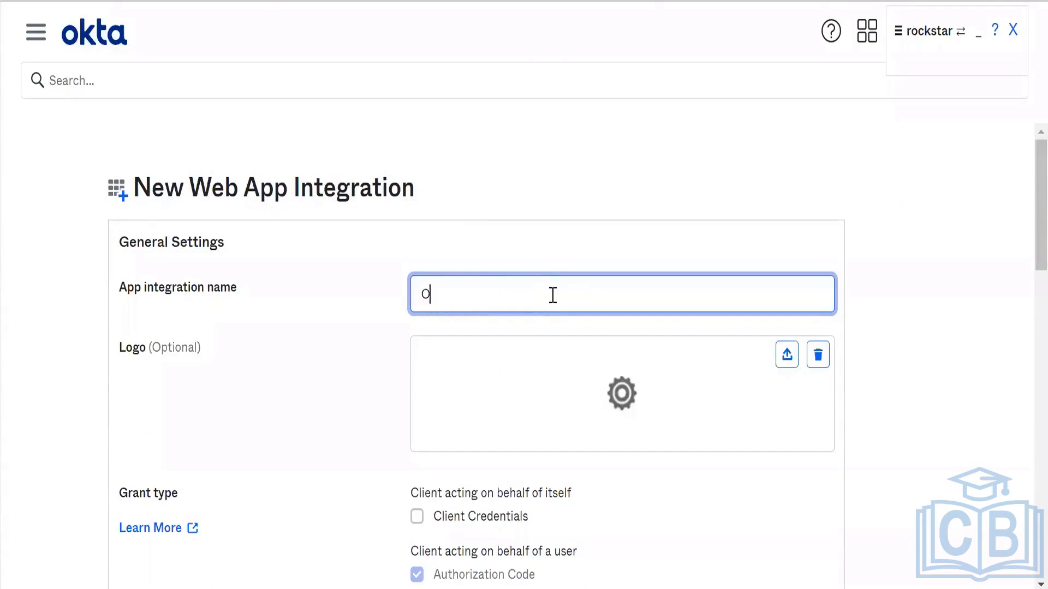
pyautogui.write('IDC')
pyautogui.press('alt')
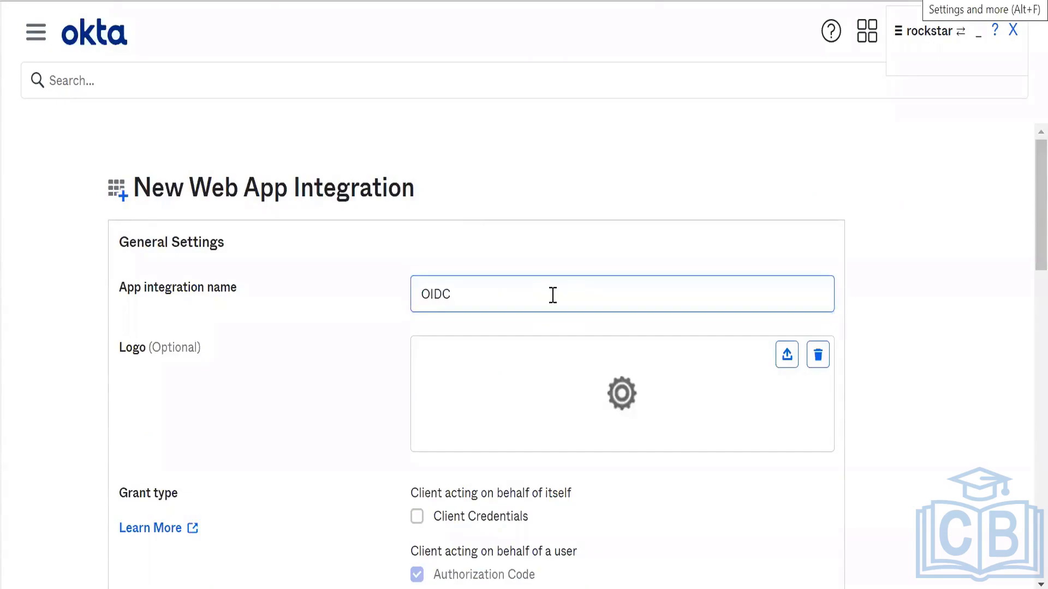
pyautogui.click(552, 295)
pyautogui.write('App')
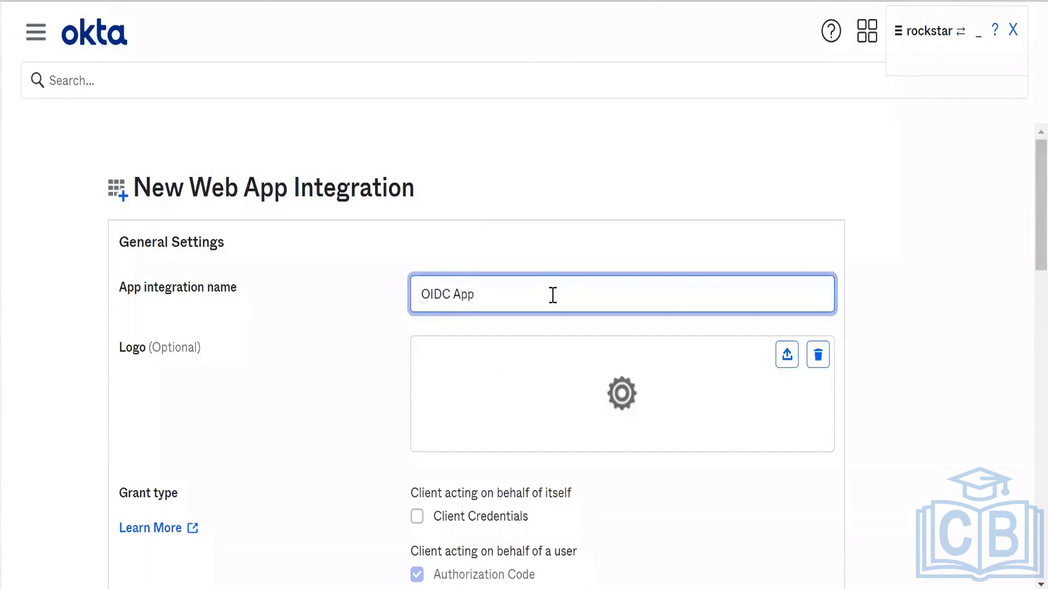
pyautogui.scroll(-1, 552, 295)
pyautogui.scroll(1, 553, 295)
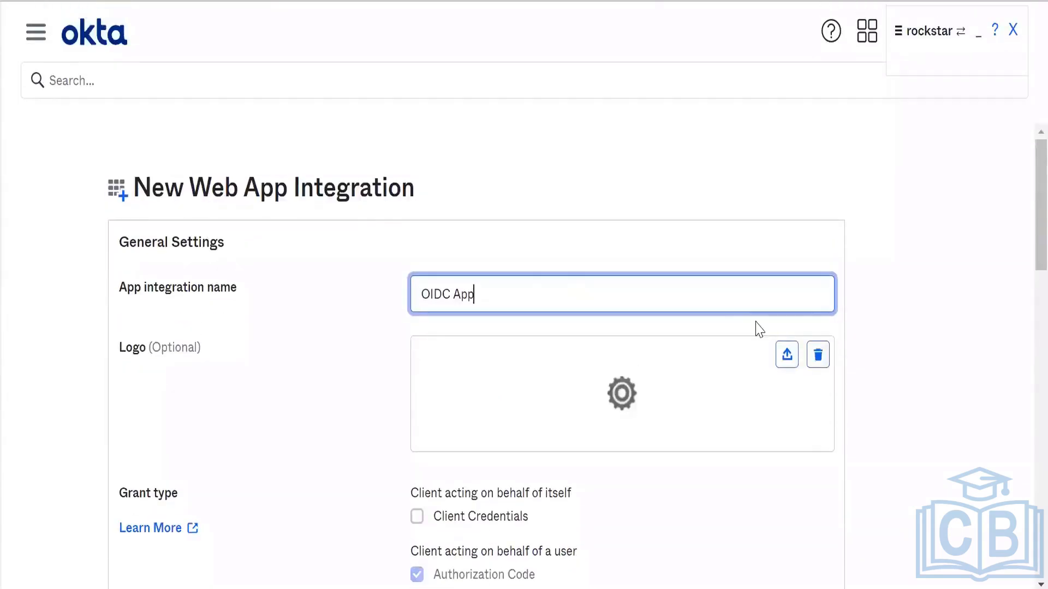
pyautogui.click(648, 404)
# Examine the grant type and redirect URI settings, and read the linked grant type documentation on OpenID Connect and recommended flows.
pyautogui.scroll(-2, 648, 404)
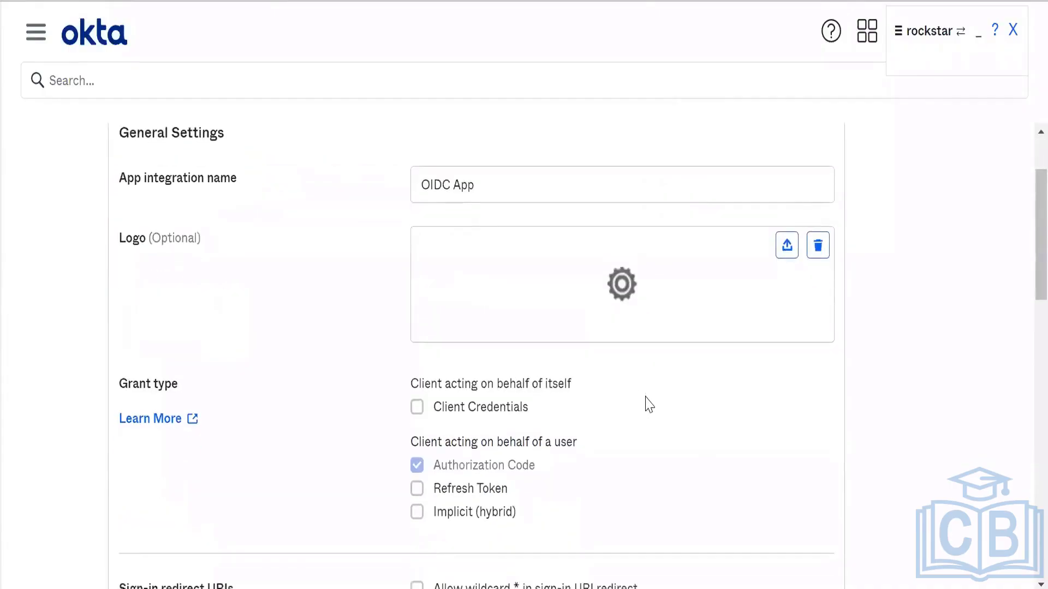
pyautogui.scroll(-6, 657, 466)
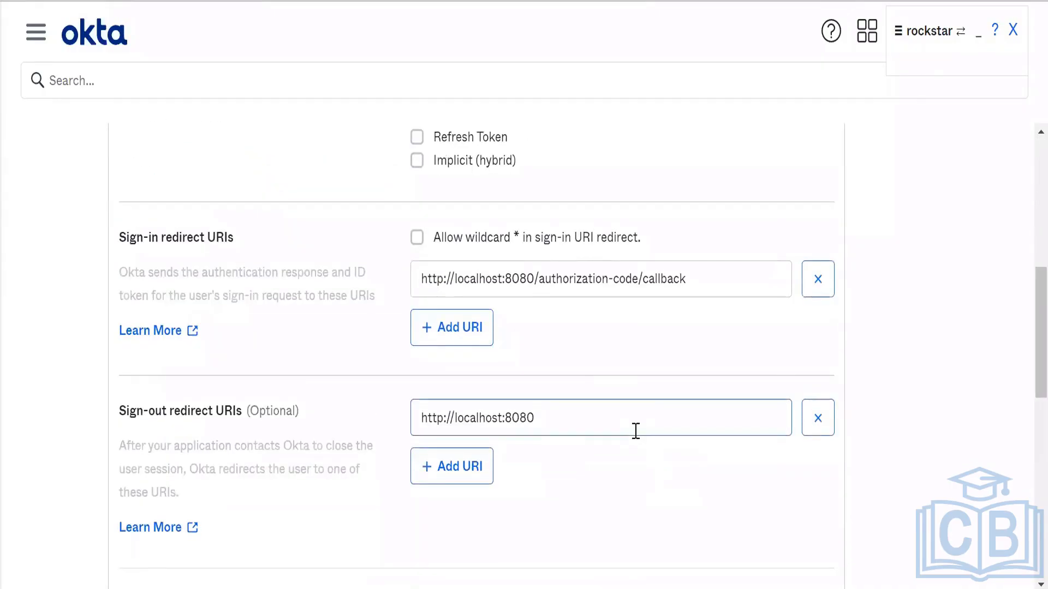
pyautogui.scroll(5, 635, 431)
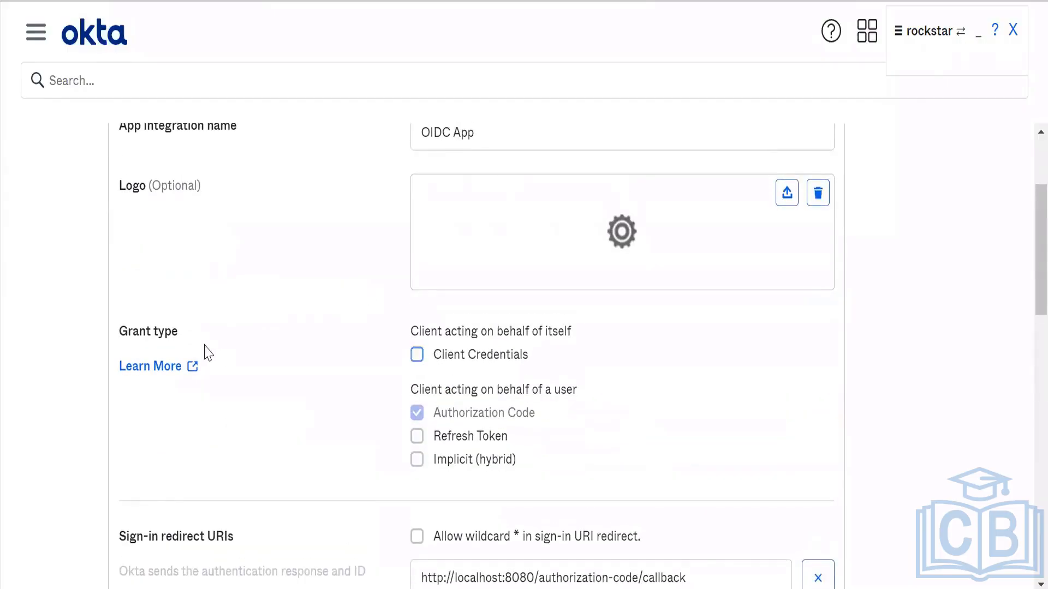
pyautogui.click(183, 366)
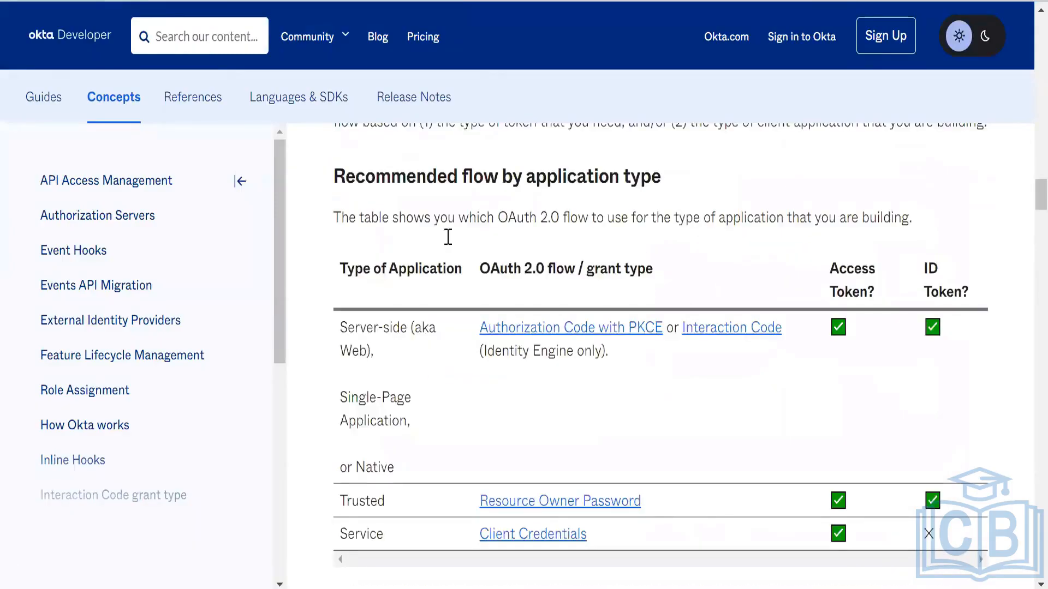
pyautogui.scroll(7, 446, 240)
pyautogui.scroll(10, 447, 237)
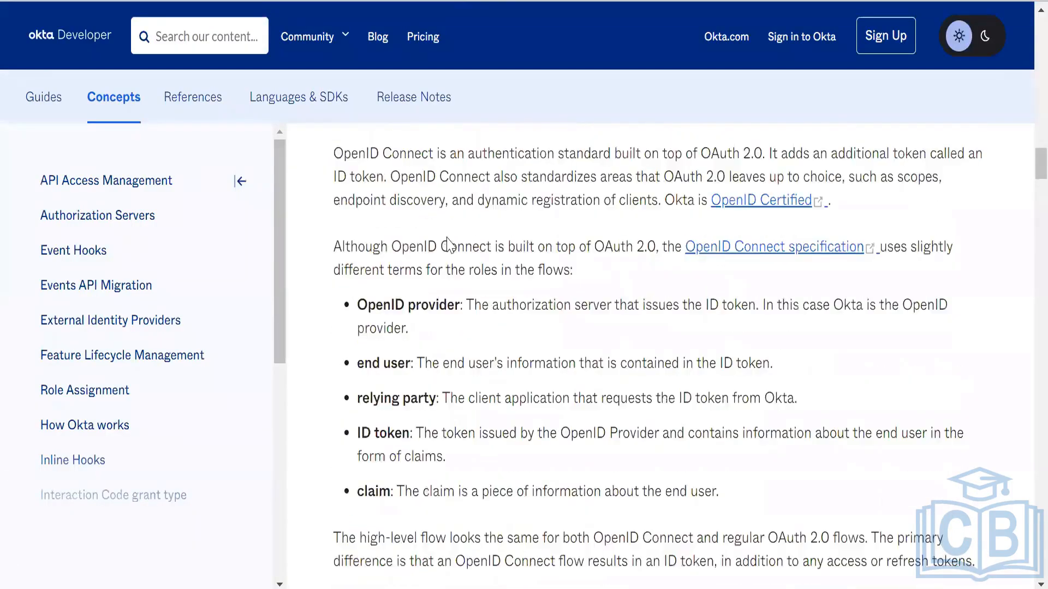
pyautogui.scroll(-15, 447, 240)
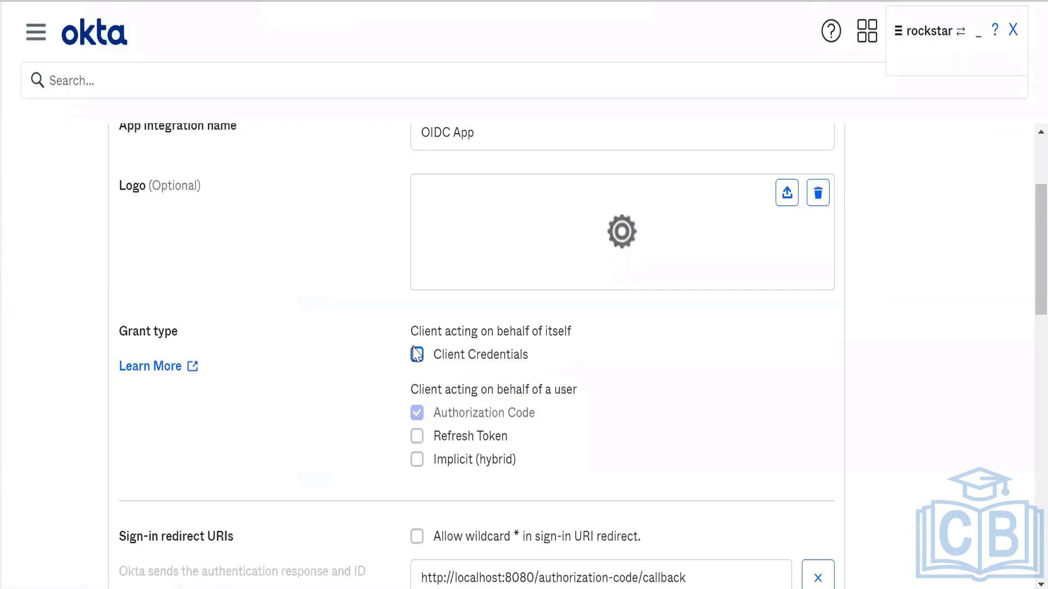
# Enable the Client Credentials, Refresh Token and Implicit (hybrid) grant types for the integration.
pyautogui.click(417, 354)
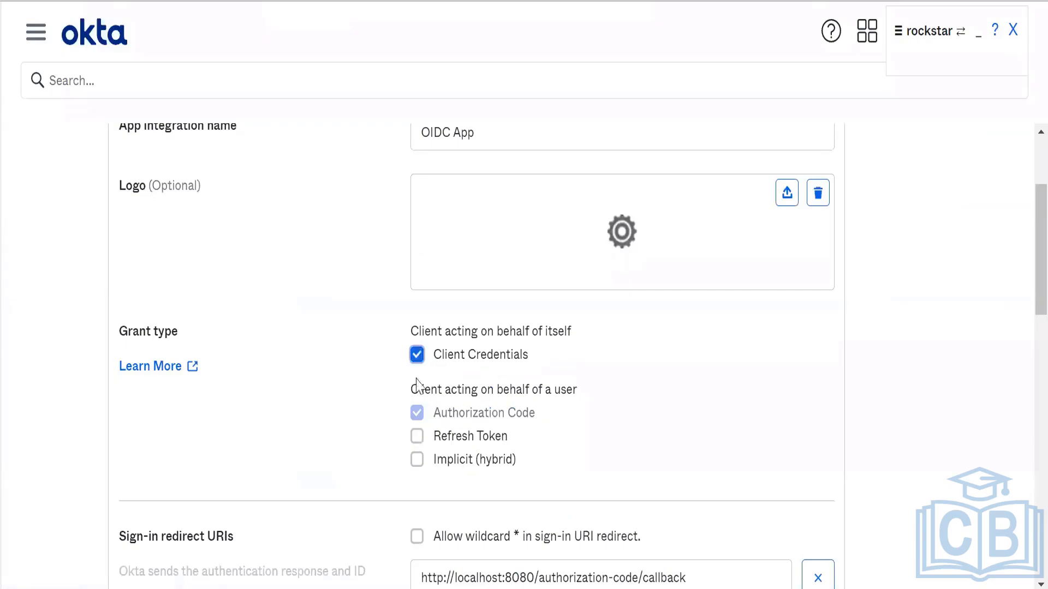
pyautogui.click(419, 437)
pyautogui.click(419, 460)
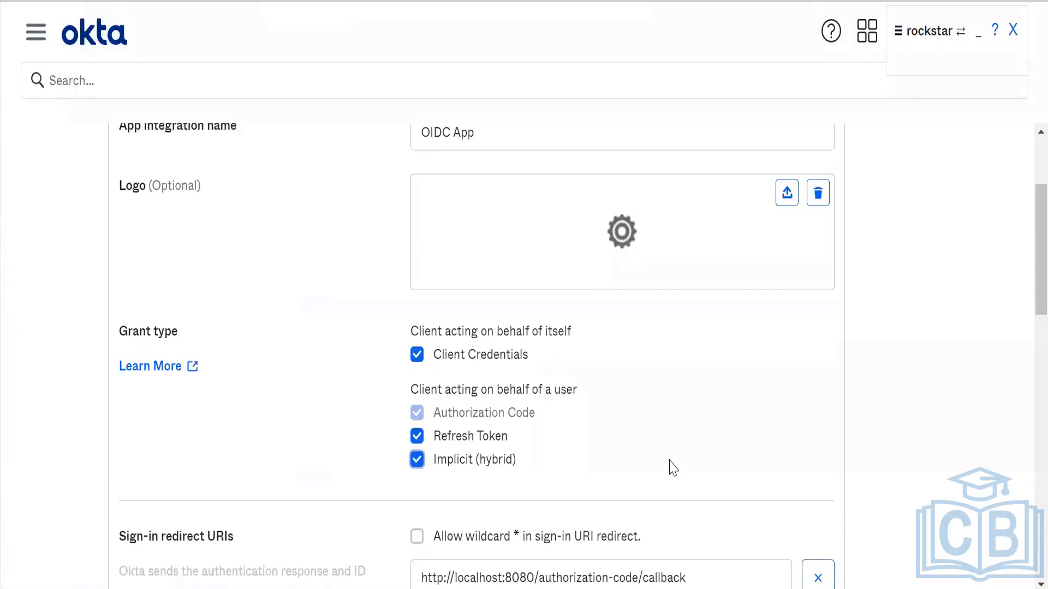
pyautogui.scroll(-3, 673, 468)
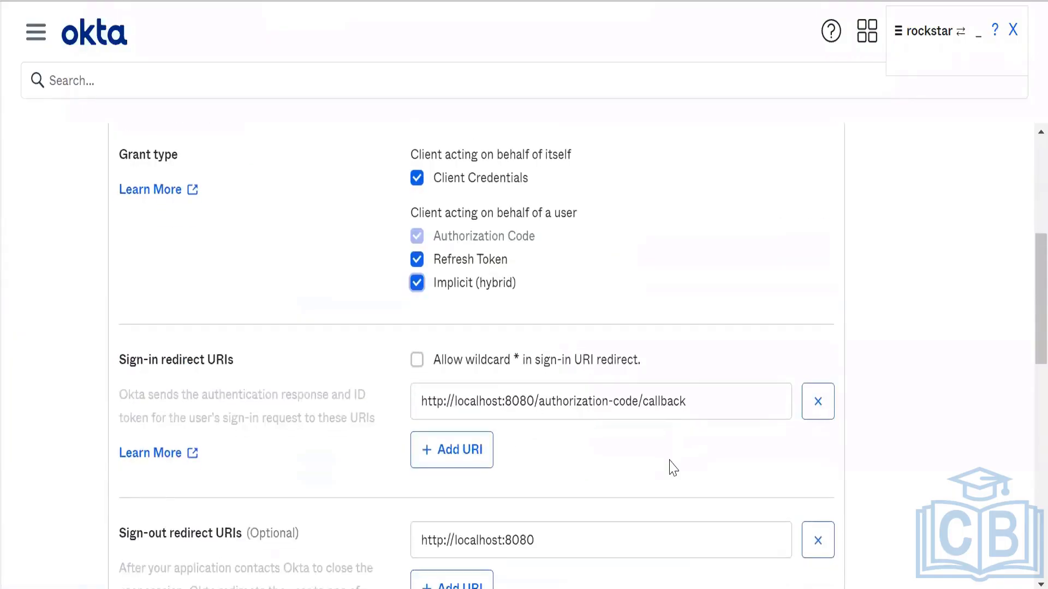
# Examine the sign-in redirect URI, the sign-out redirect URI and the Trusted Origins base URI settings of the integration.
pyautogui.tripleClick(719, 401)
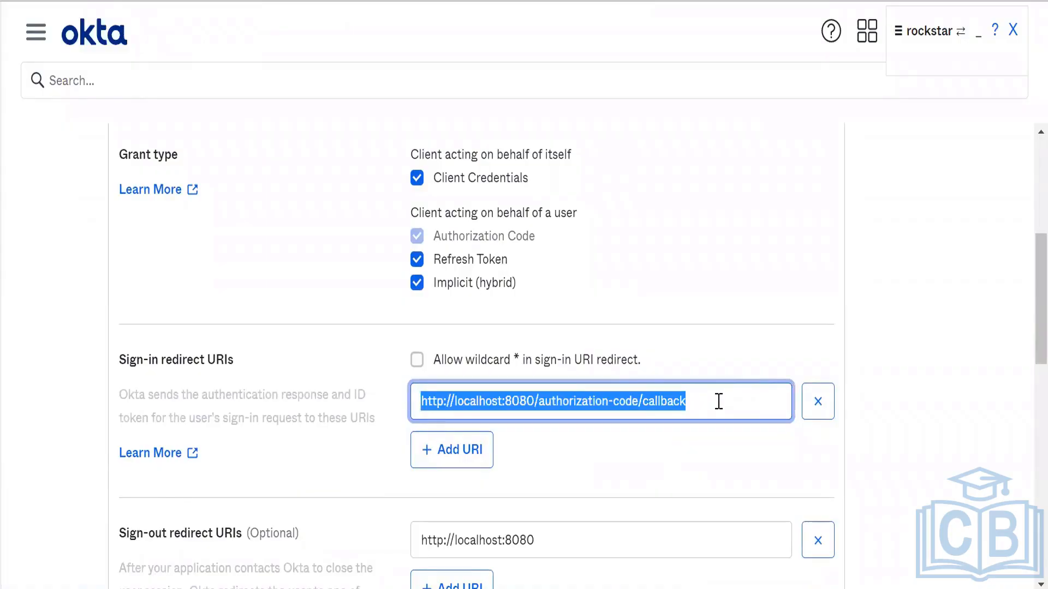
pyautogui.scroll(-1, 718, 401)
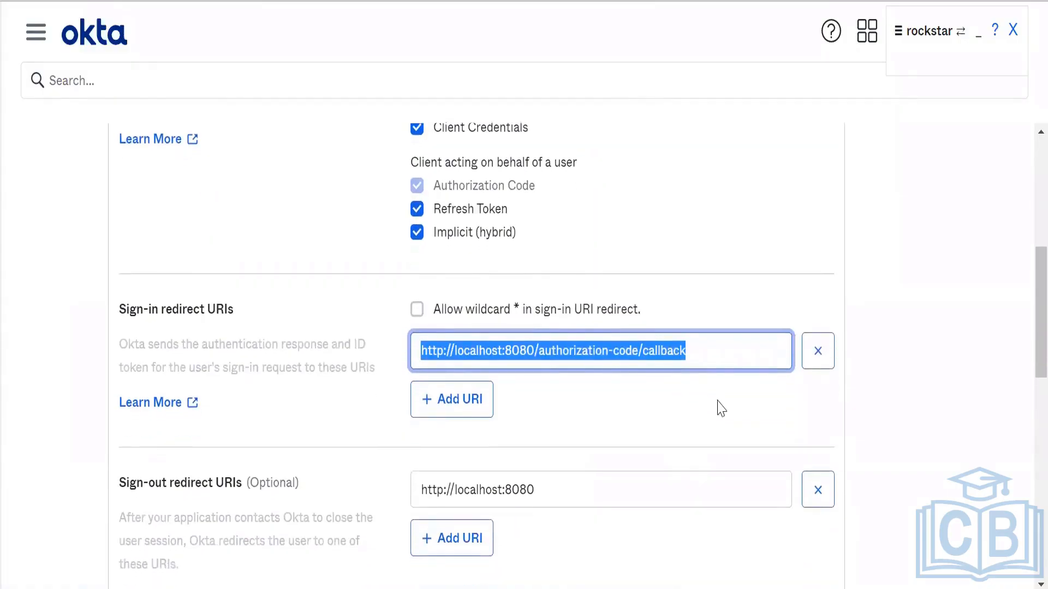
pyautogui.scroll(-5, 708, 233)
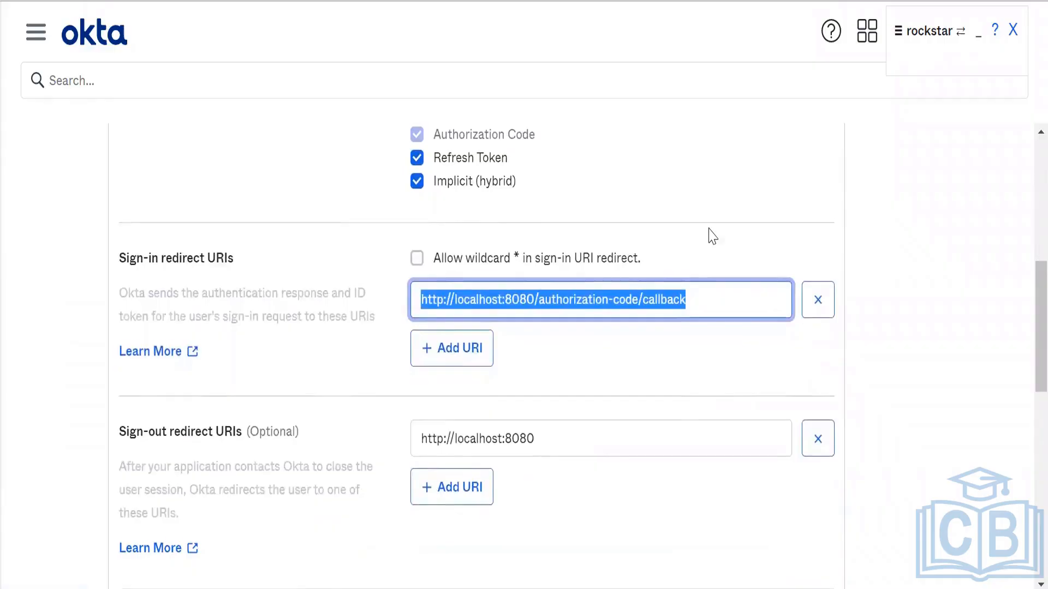
pyautogui.click(605, 210)
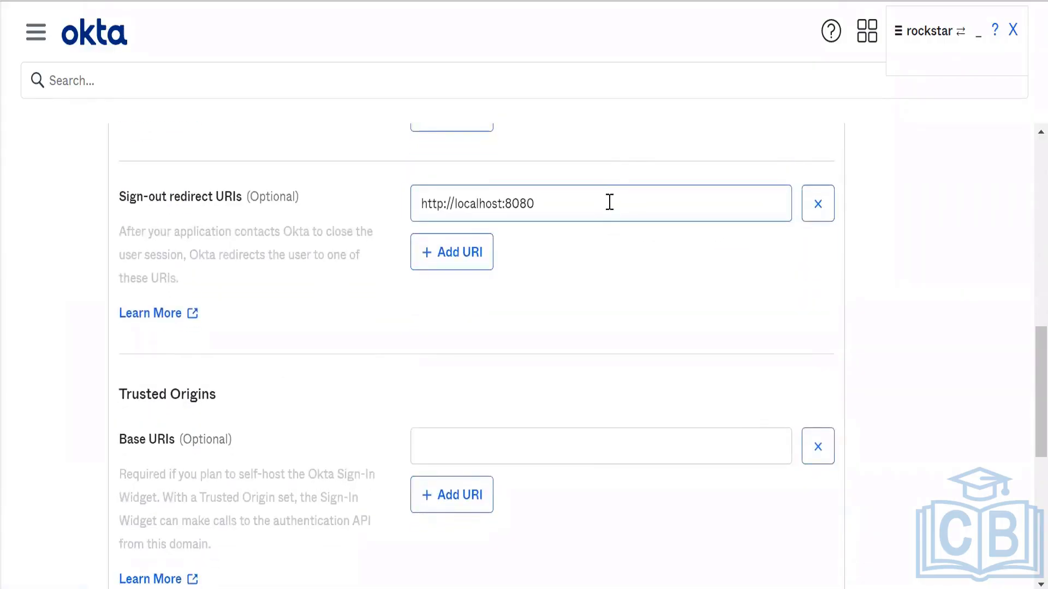
pyautogui.tripleClick(609, 201)
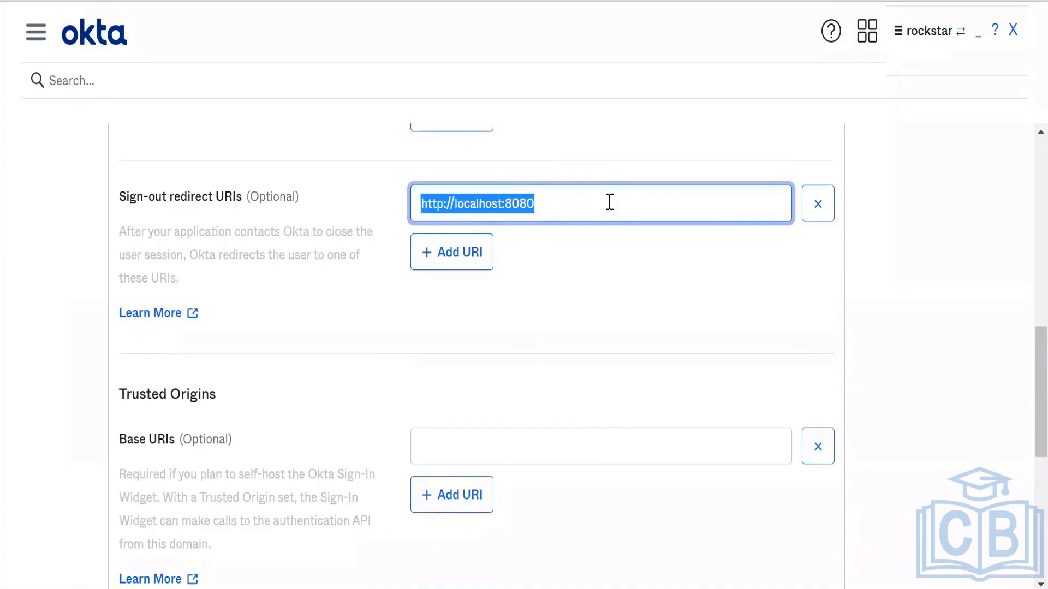
pyautogui.scroll(-4, 610, 202)
pyautogui.scroll(-1, 609, 202)
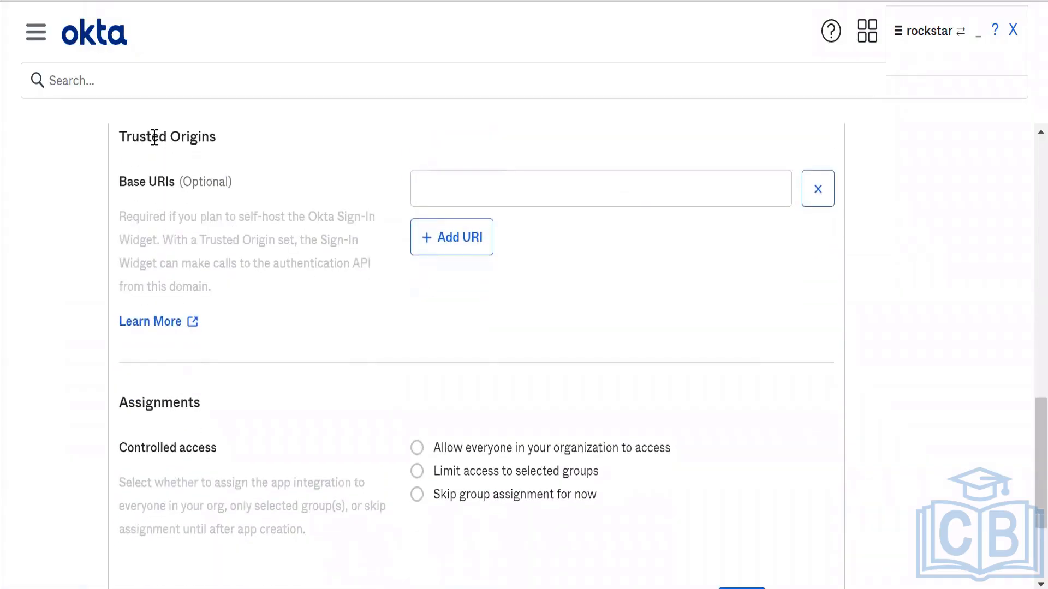
pyautogui.moveTo(127, 216); pyautogui.dragTo(297, 293)
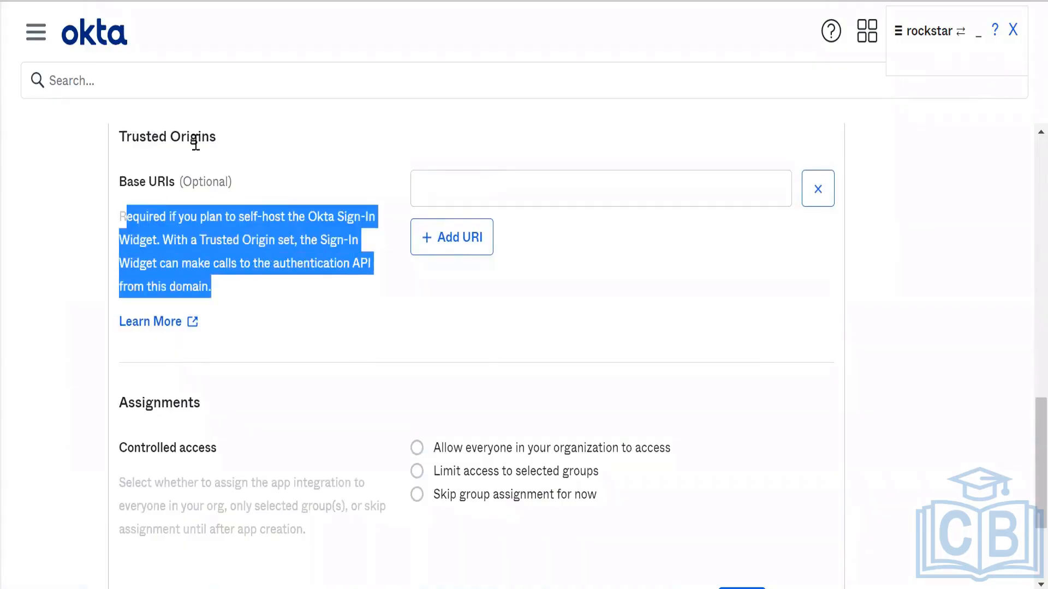
pyautogui.click(578, 181)
pyautogui.click(585, 309)
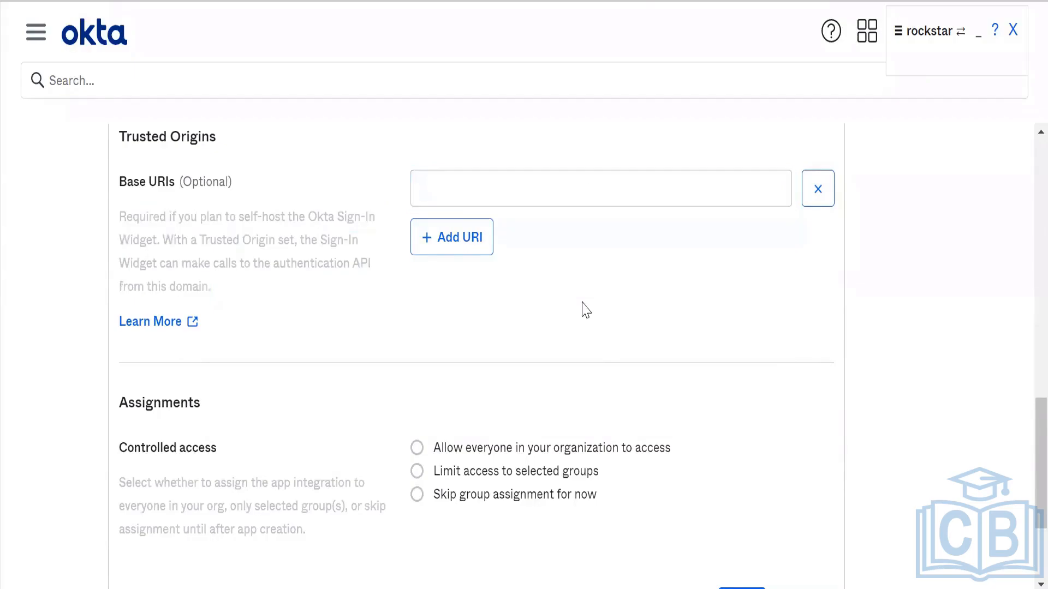
# Set controlled access to skip group assignment for now and save the new app integration.
pyautogui.scroll(1, 584, 309)
pyautogui.scroll(-4, 582, 306)
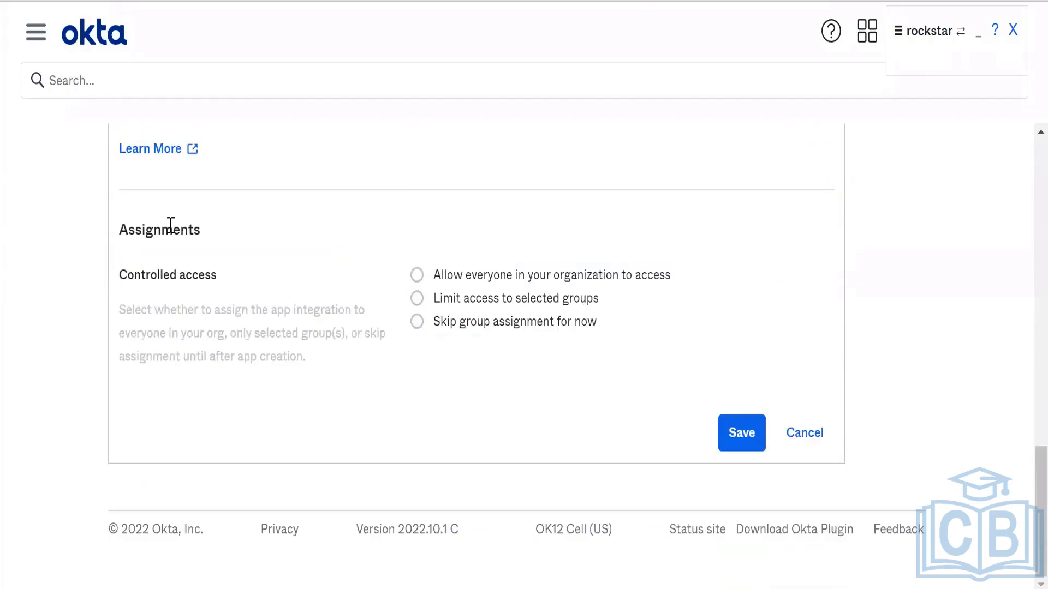
pyautogui.click(418, 323)
pyautogui.click(742, 431)
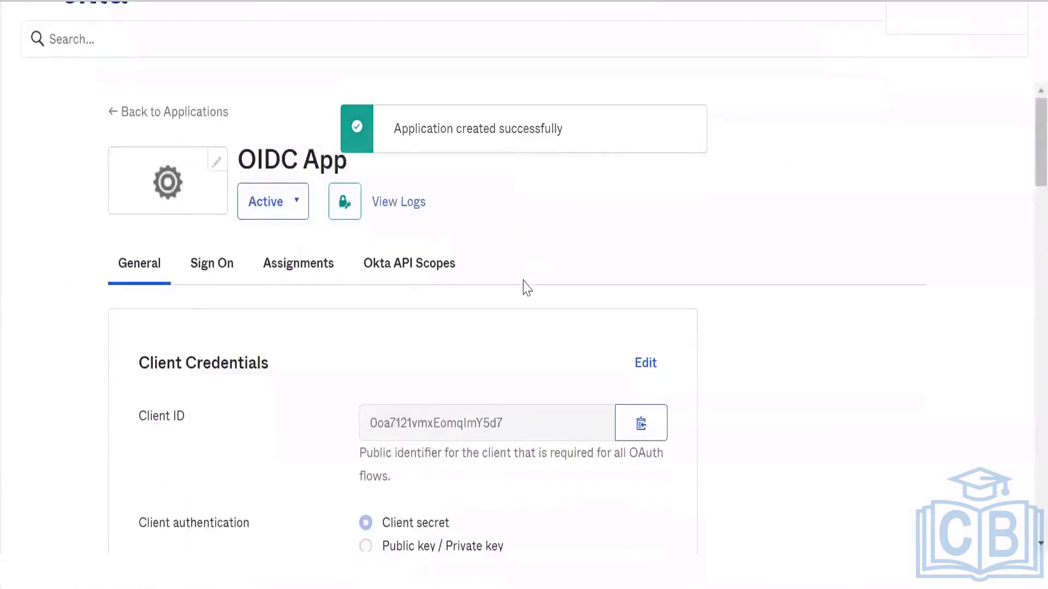
# Look through the created app's client credentials and copy its client ID.
pyautogui.scroll(-8, 522, 292)
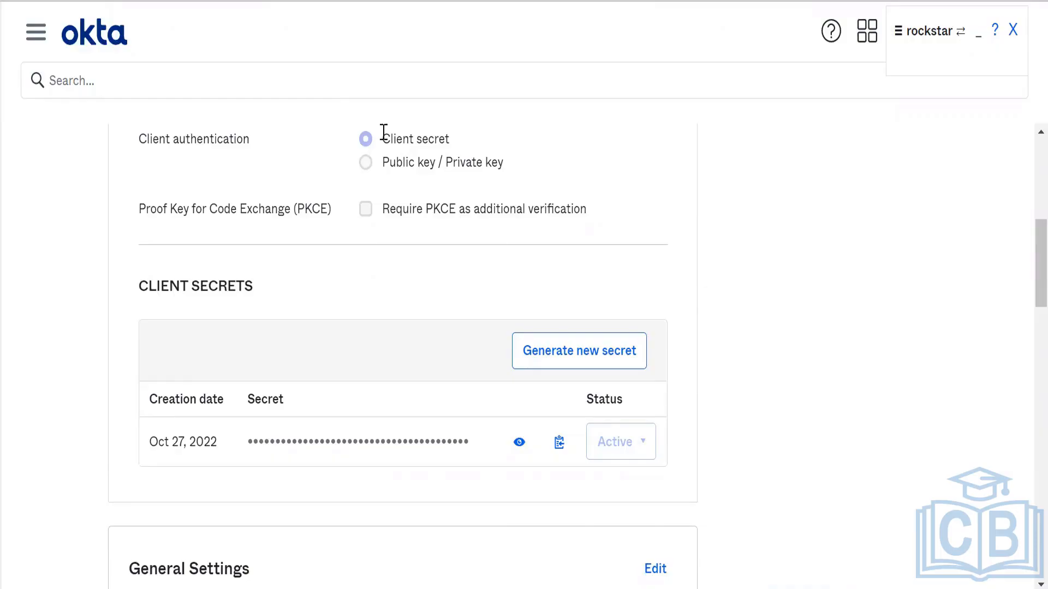
pyautogui.scroll(-3, 384, 132)
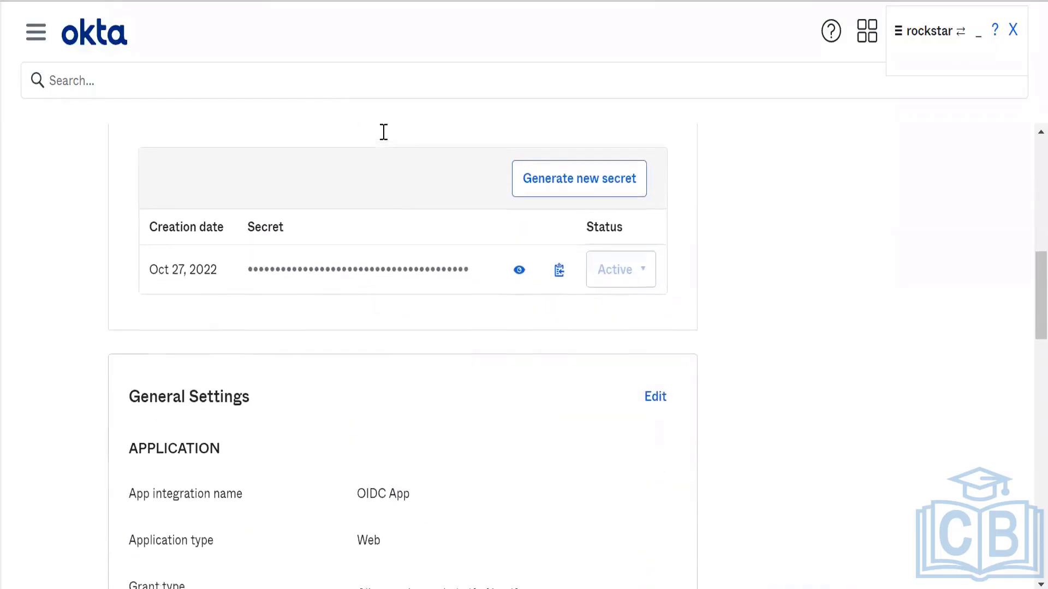
pyautogui.scroll(10, 383, 132)
pyautogui.scroll(-1, 383, 133)
pyautogui.scroll(-1, 384, 132)
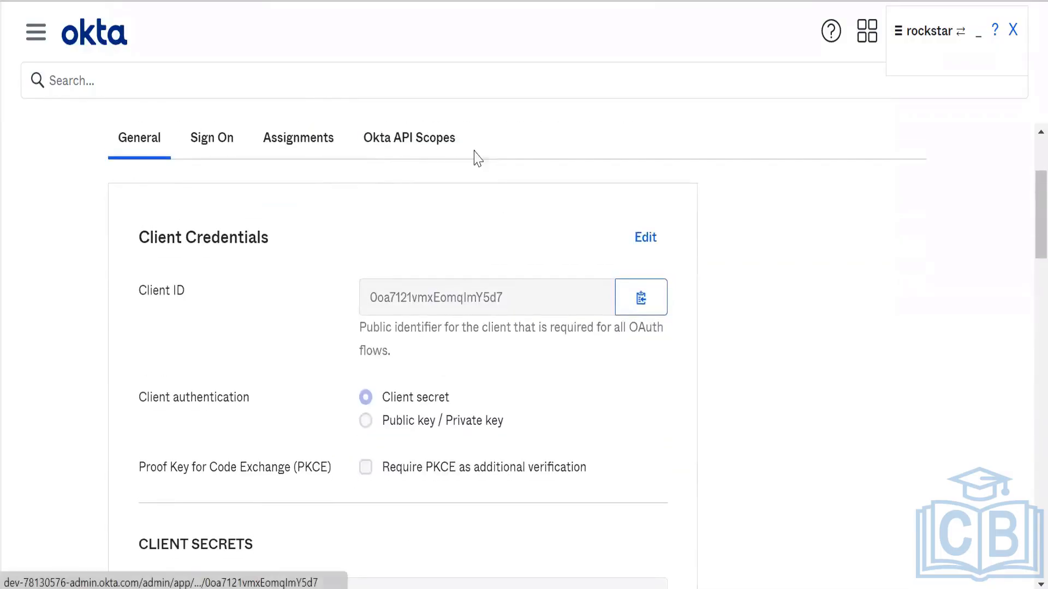
pyautogui.click(647, 302)
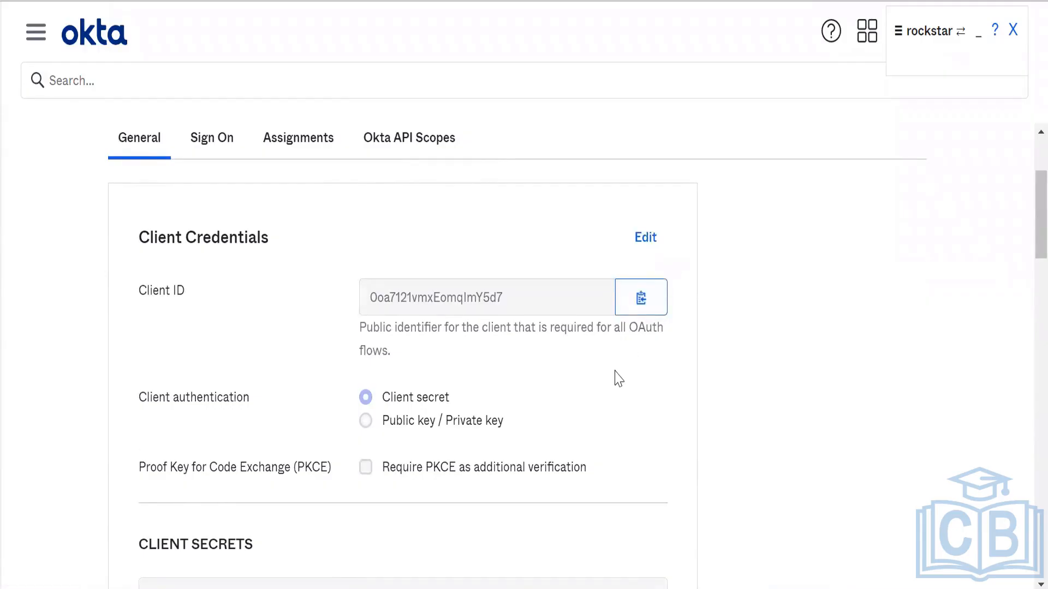
# Review the app's client secrets and its general settings, including grant types, refresh token behavior and user consent.
pyautogui.scroll(-2, 614, 378)
pyautogui.scroll(-3, 617, 378)
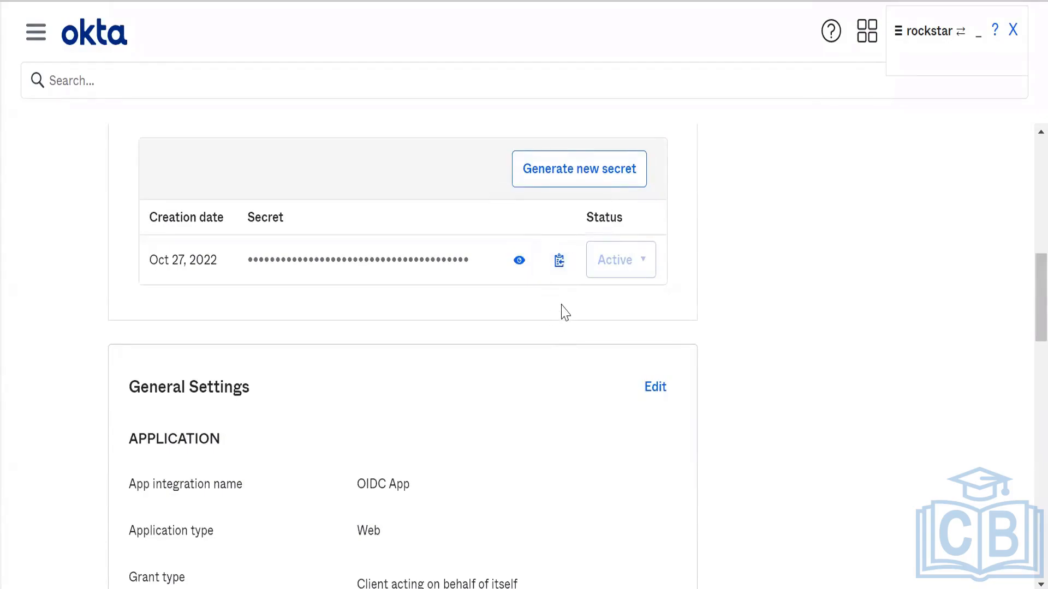
pyautogui.scroll(-1, 565, 313)
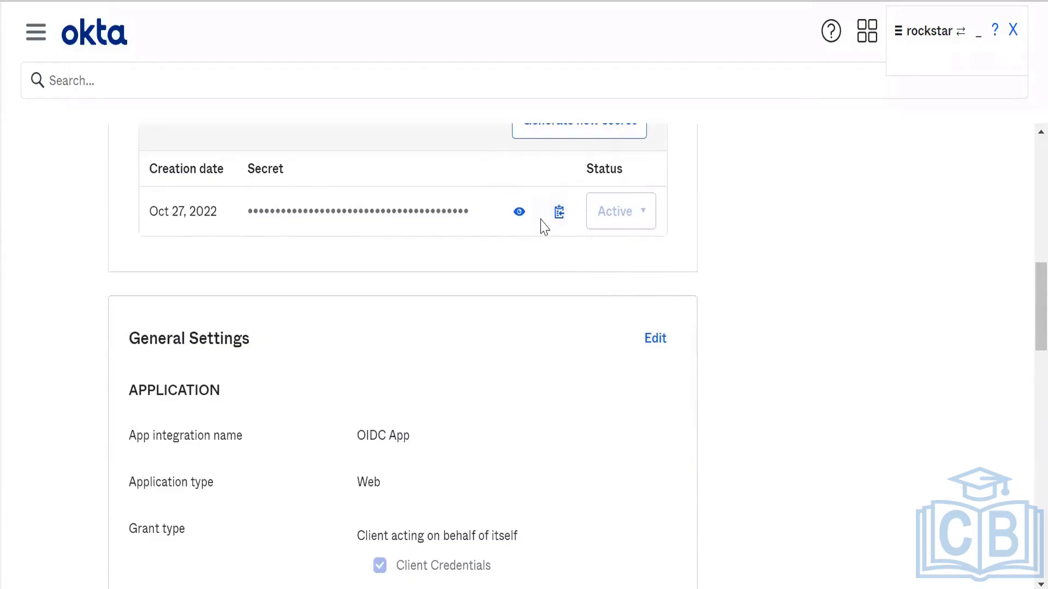
pyautogui.scroll(-1, 551, 227)
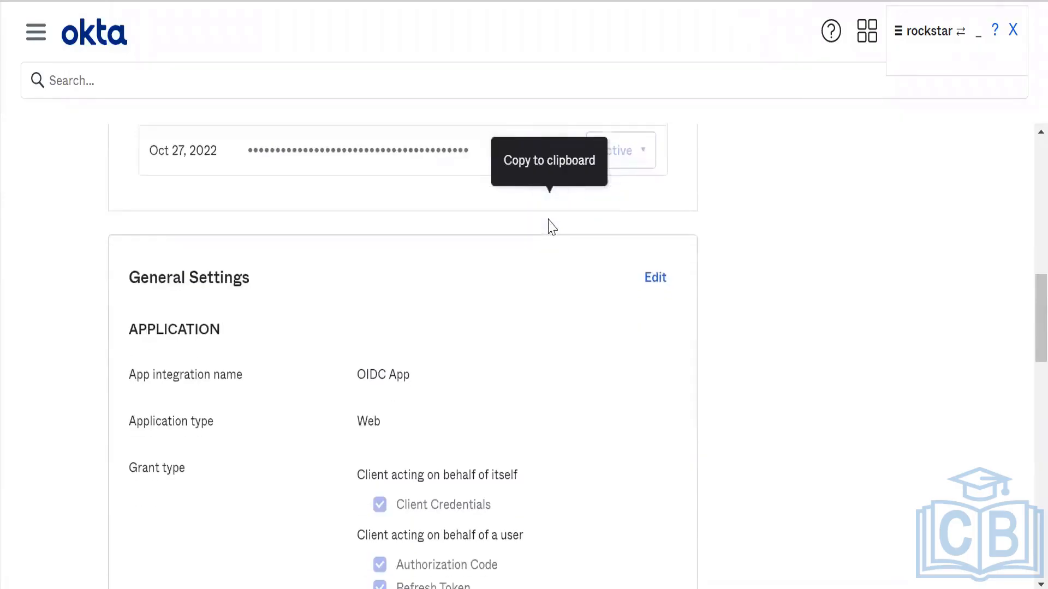
pyautogui.scroll(-10, 551, 224)
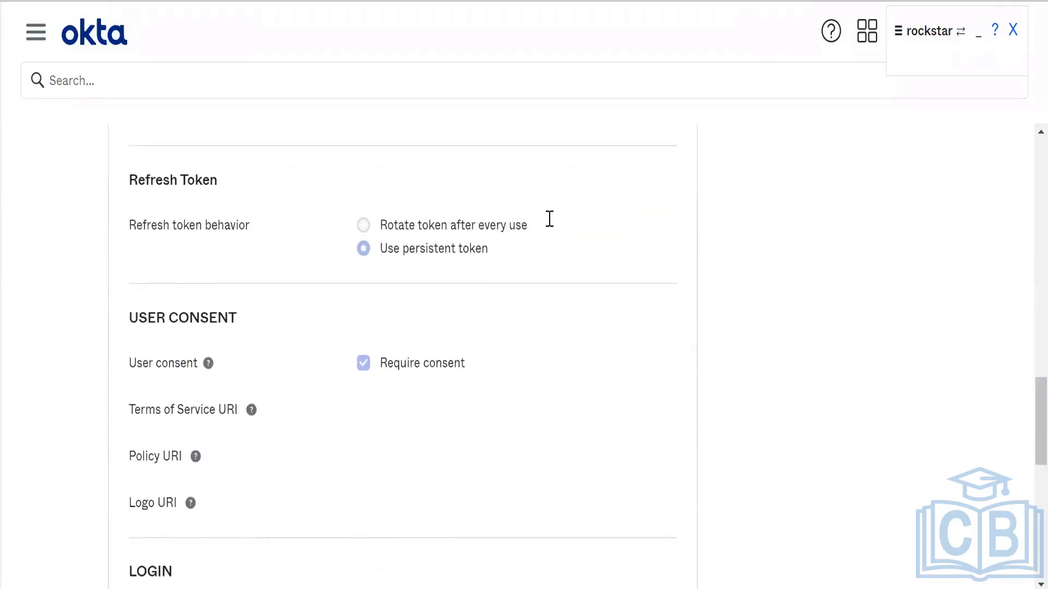
pyautogui.scroll(12, 549, 218)
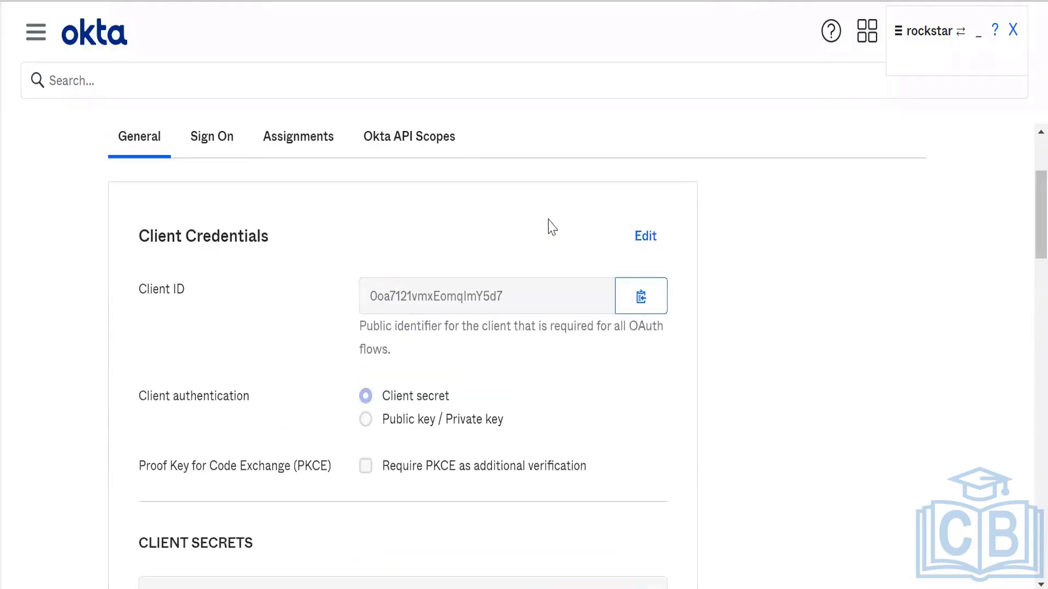
# Edit the client credentials and switch client authentication to Public key / Private key.
pyautogui.click(644, 238)
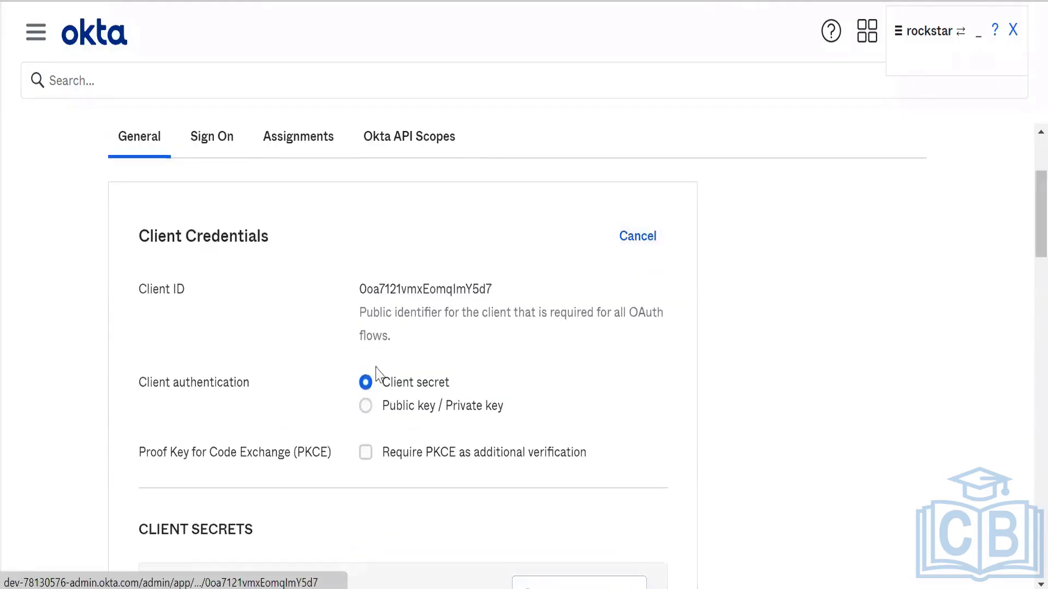
pyautogui.click(366, 407)
pyautogui.scroll(1, 548, 370)
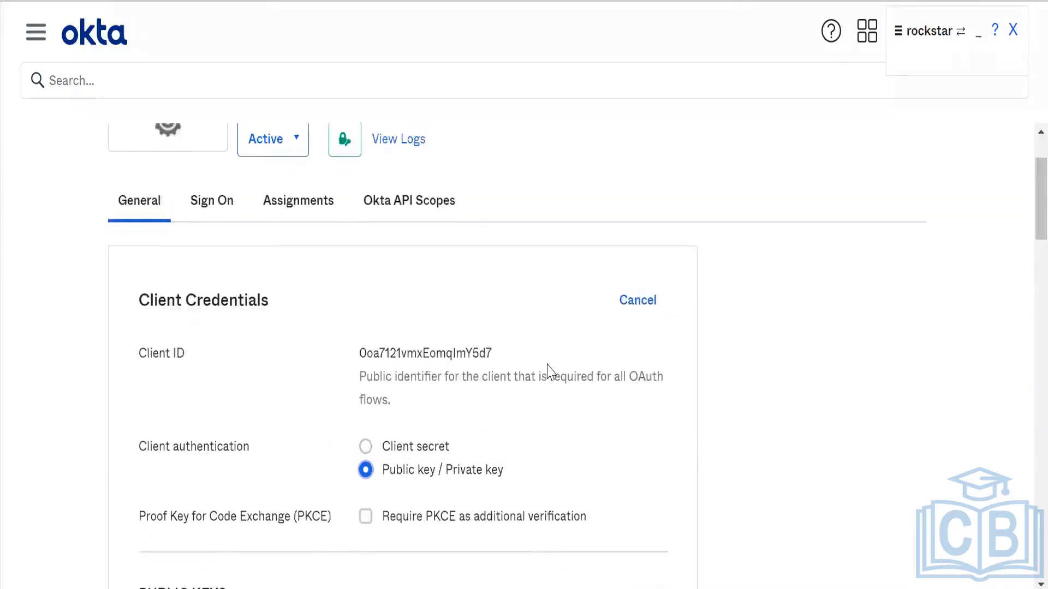
pyautogui.scroll(-4, 551, 372)
pyautogui.scroll(-2, 551, 373)
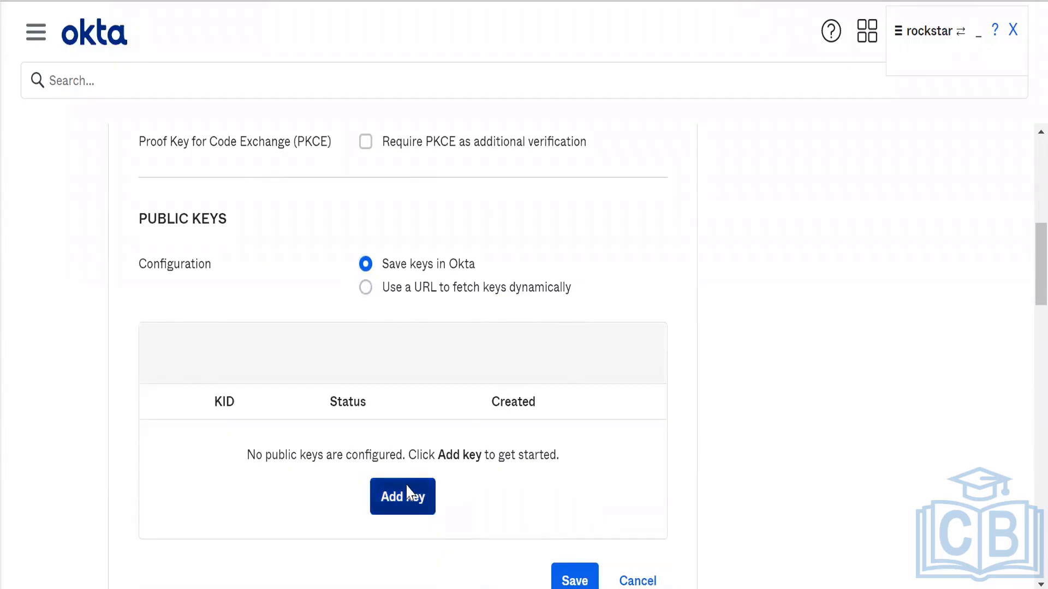
pyautogui.scroll(-2, 406, 491)
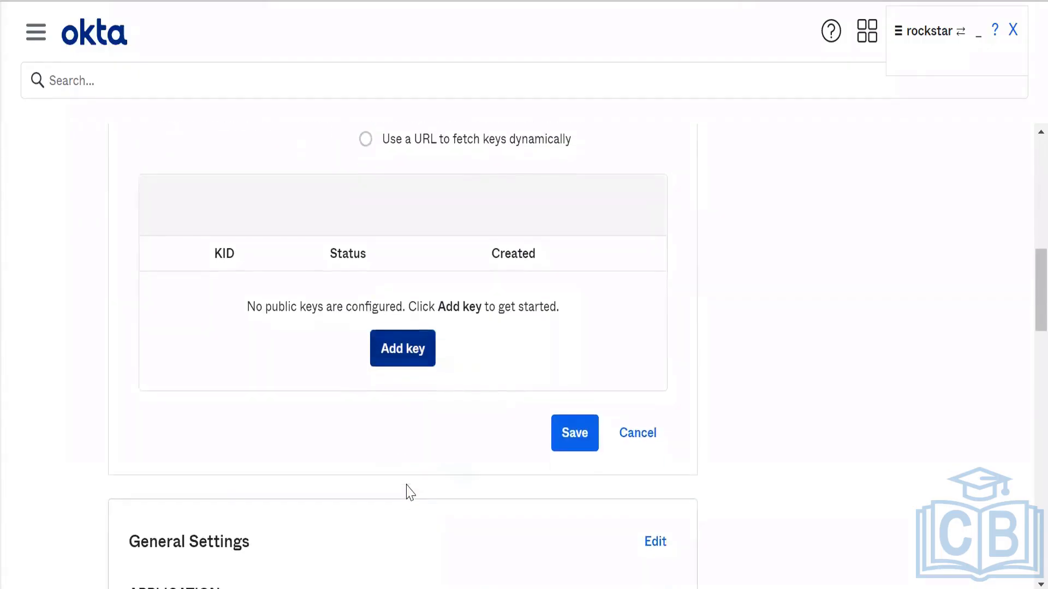
# Generate a new key pair for the app, view its public and private keys, and discard it.
pyautogui.click(398, 352)
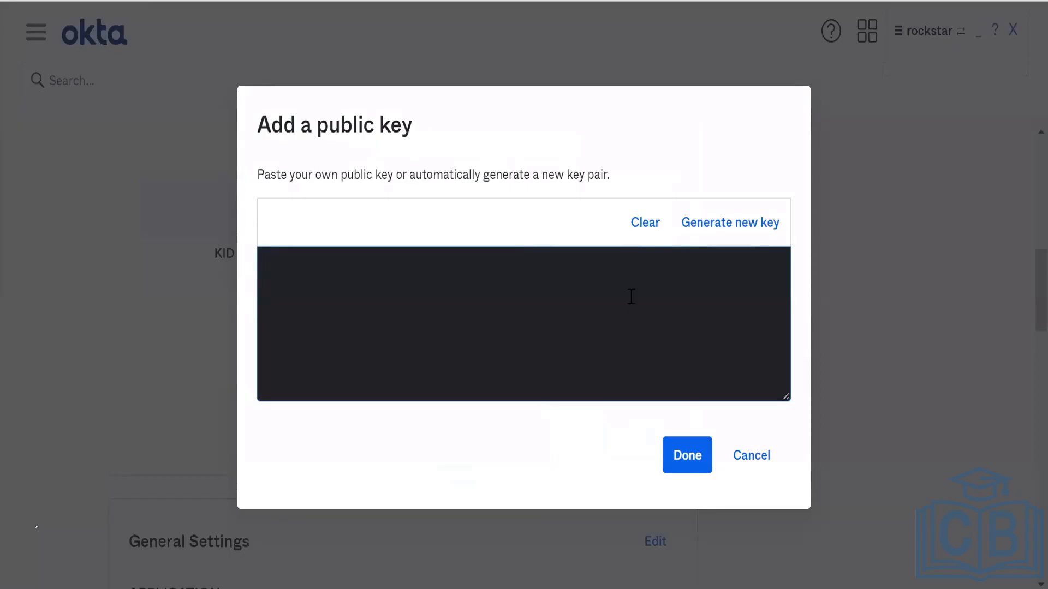
pyautogui.click(728, 221)
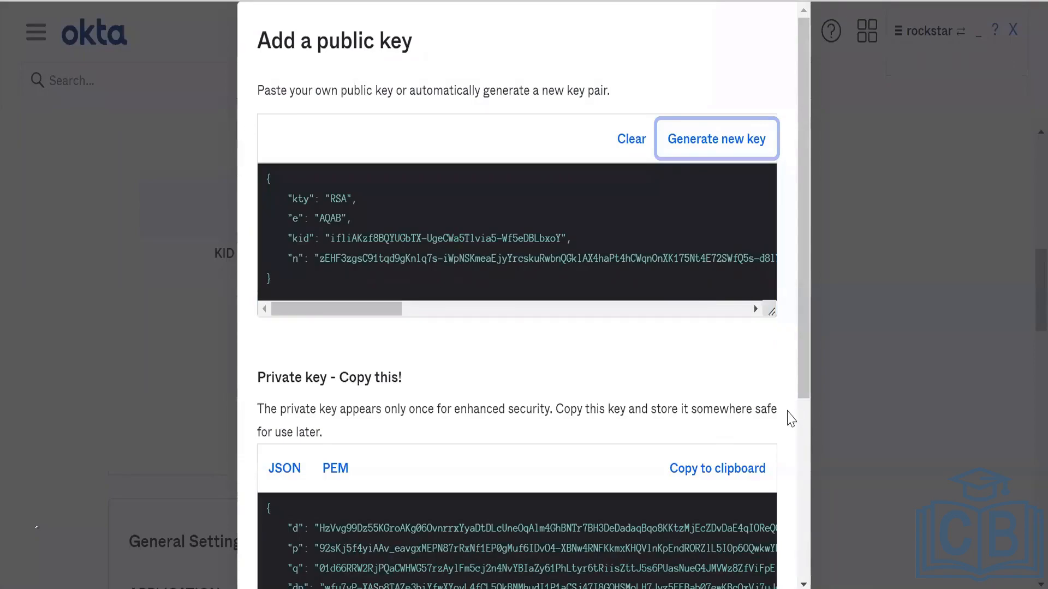
pyautogui.scroll(-5, 802, 435)
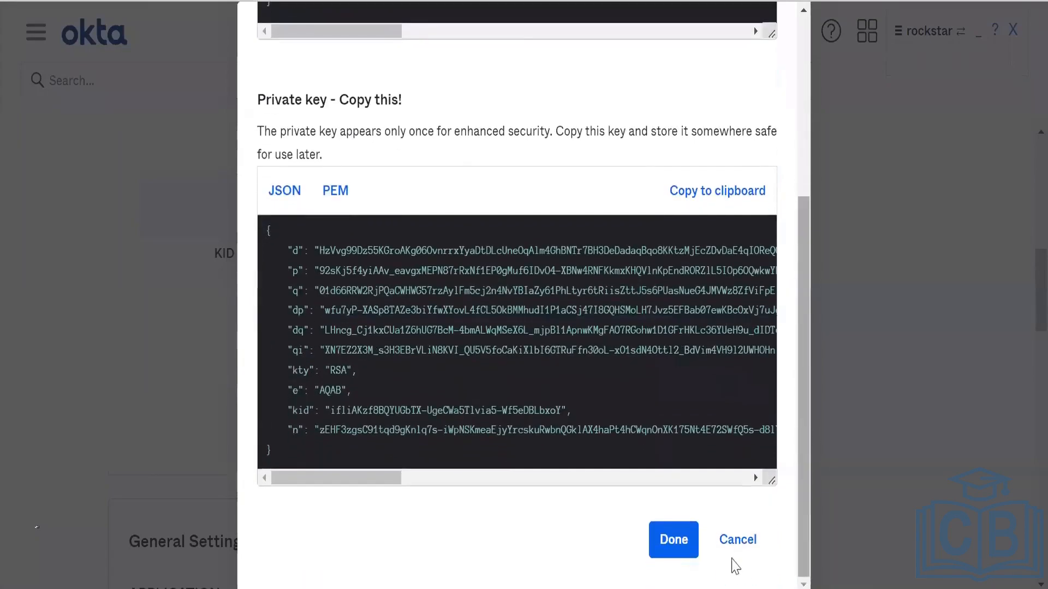
pyautogui.click(735, 544)
# Discard the pending client authentication change in the client credentials.
pyautogui.scroll(-6, 386, 324)
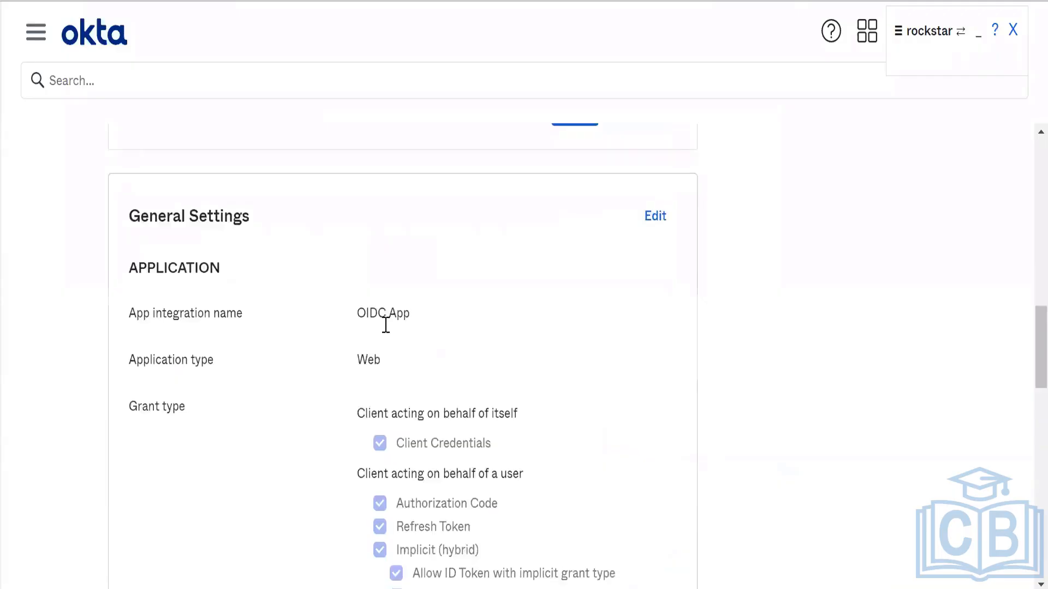
pyautogui.scroll(12, 393, 316)
pyautogui.scroll(-9, 390, 318)
pyautogui.scroll(3, 391, 319)
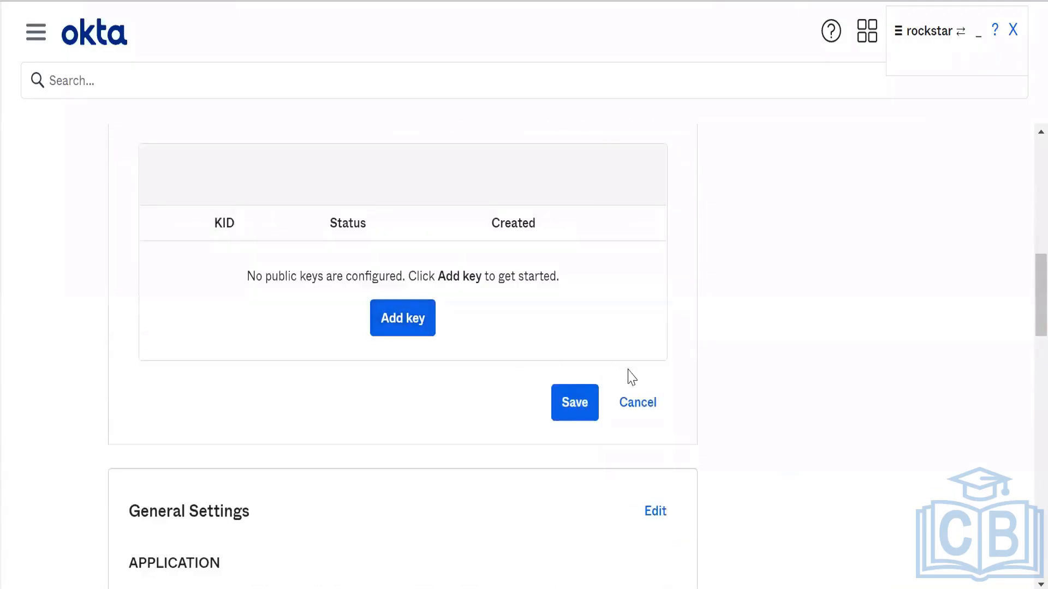
pyautogui.click(636, 401)
pyautogui.scroll(-5, 409, 264)
pyautogui.scroll(8, 409, 264)
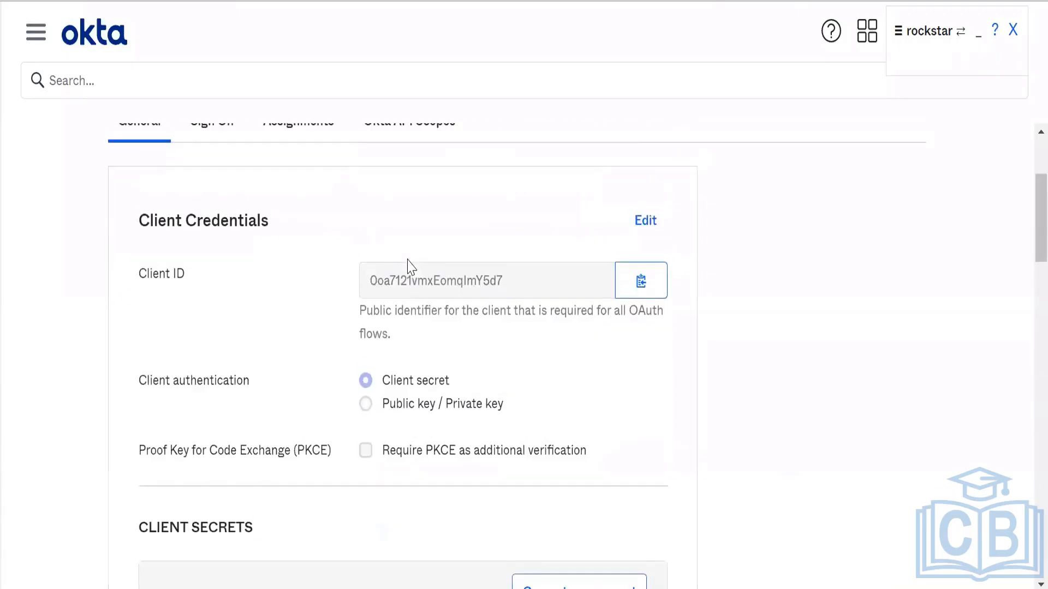
# Reveal the app's client secret and hide it again.
pyautogui.scroll(2, 449, 204)
pyautogui.scroll(-6, 450, 198)
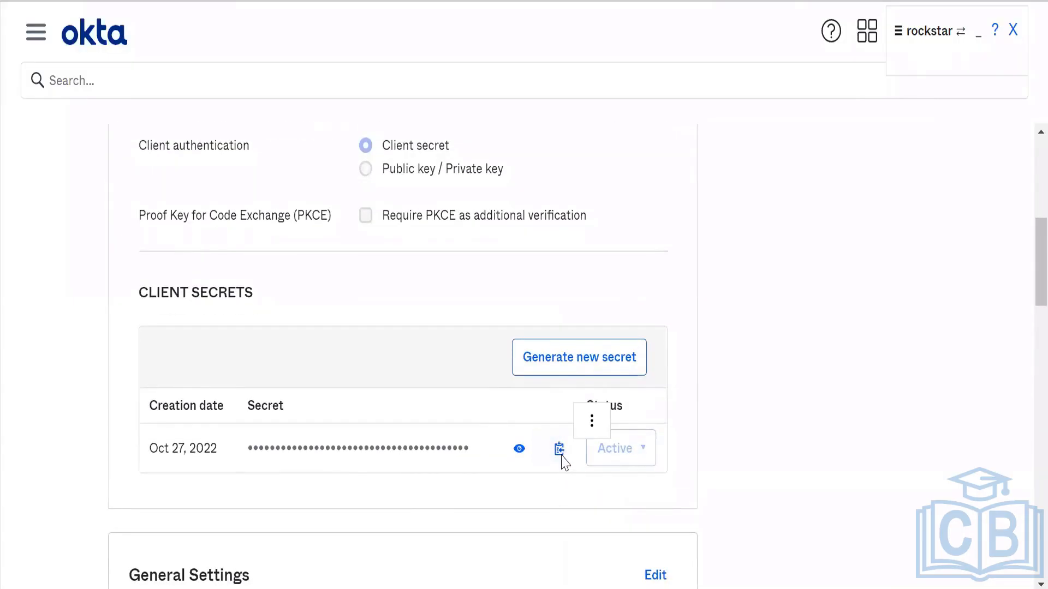
pyautogui.click(519, 450)
pyautogui.click(518, 450)
pyautogui.scroll(-1, 290, 138)
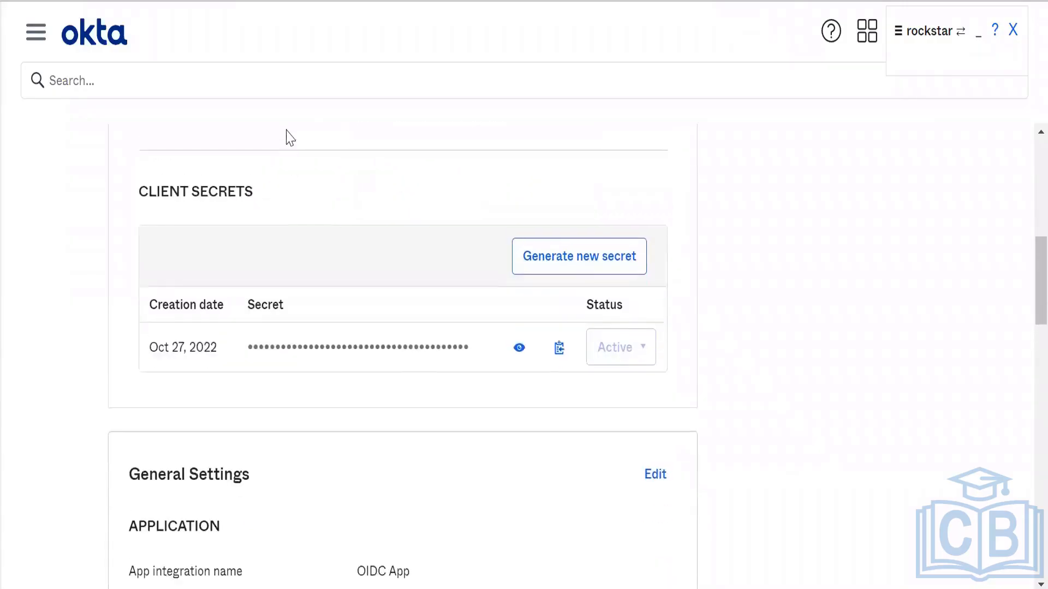
# Edit the client credentials and turn on the requirement for PKCE as additional verification.
pyautogui.scroll(4, 289, 138)
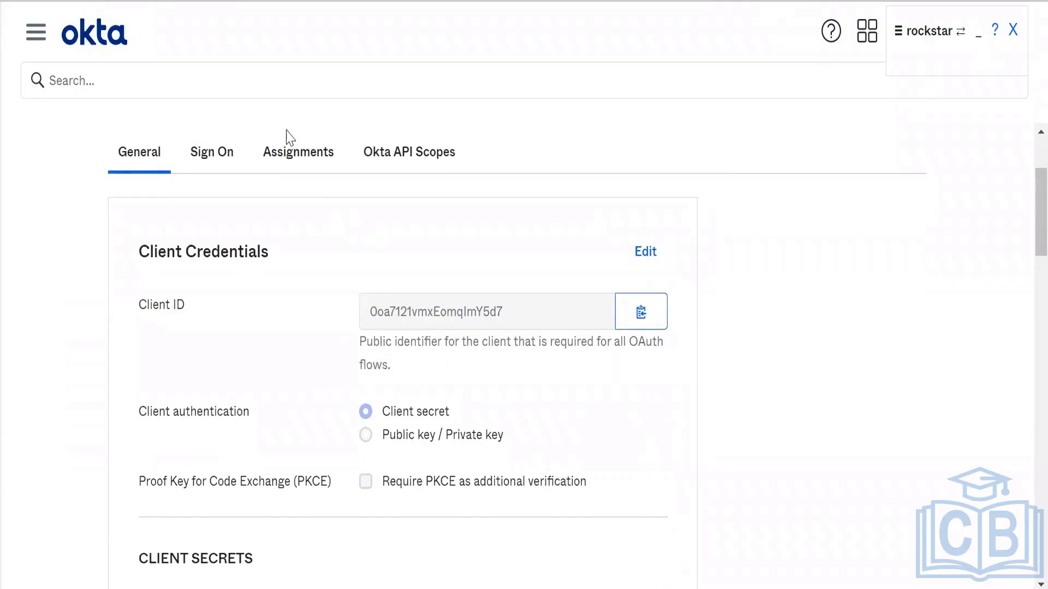
pyautogui.scroll(3, 311, 205)
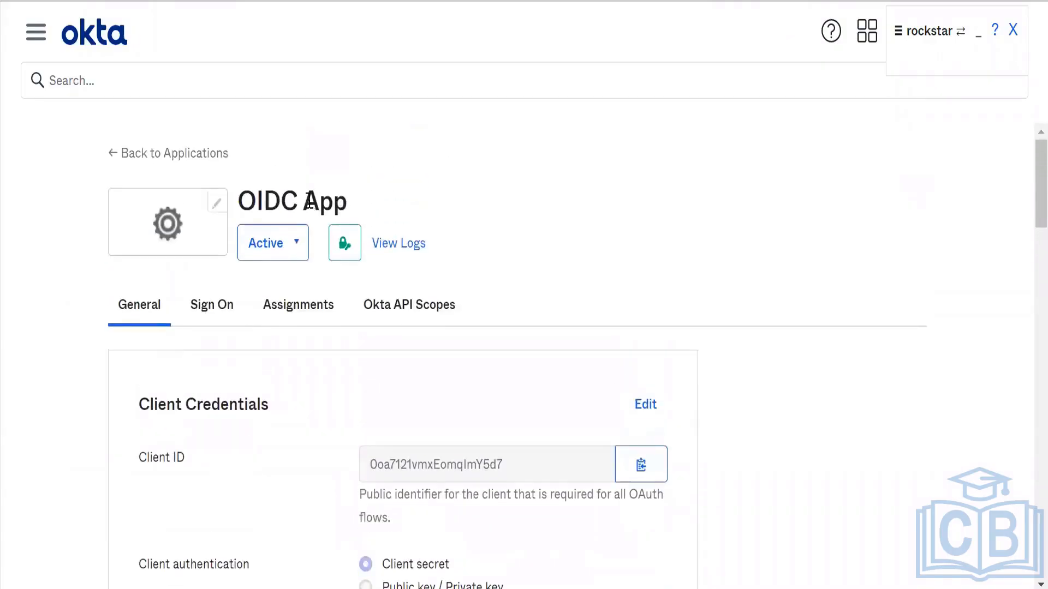
pyautogui.scroll(-5, 311, 206)
pyautogui.click(657, 162)
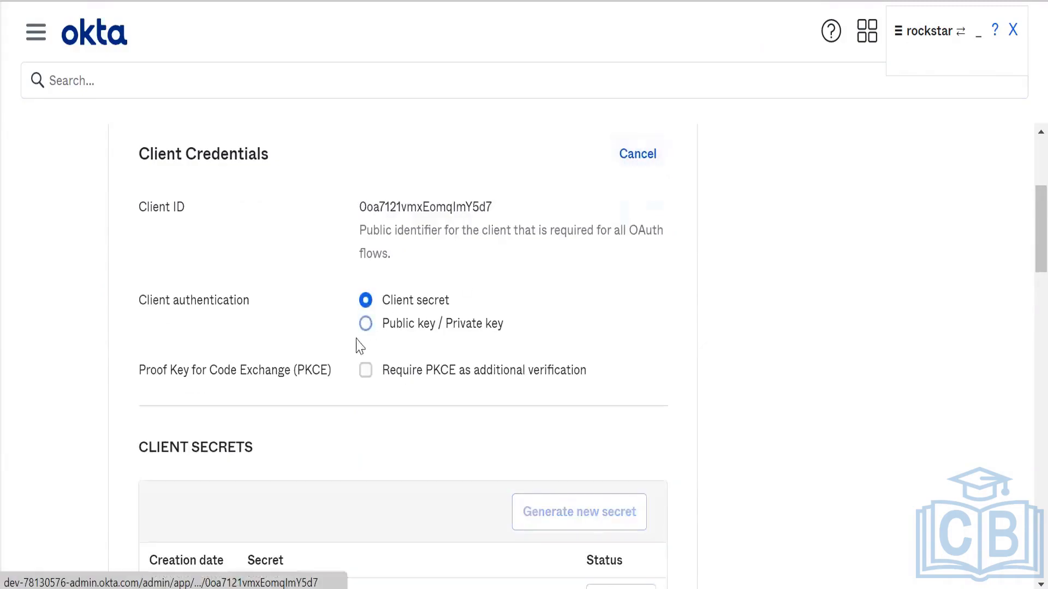
pyautogui.click(365, 372)
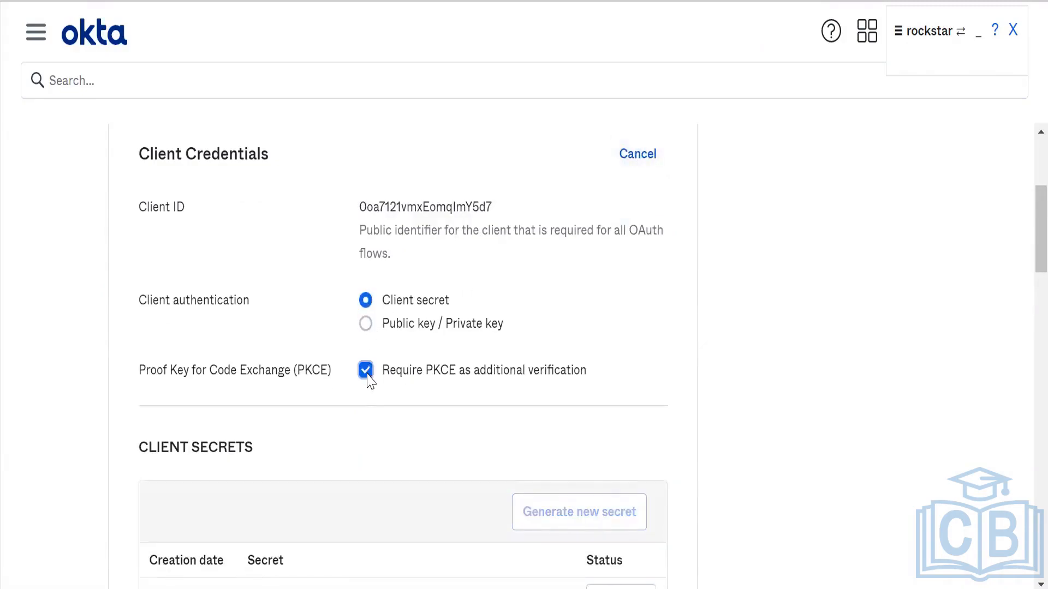
# Turn the PKCE requirement back off and cancel editing the client credentials.
pyautogui.click(365, 371)
pyautogui.click(638, 152)
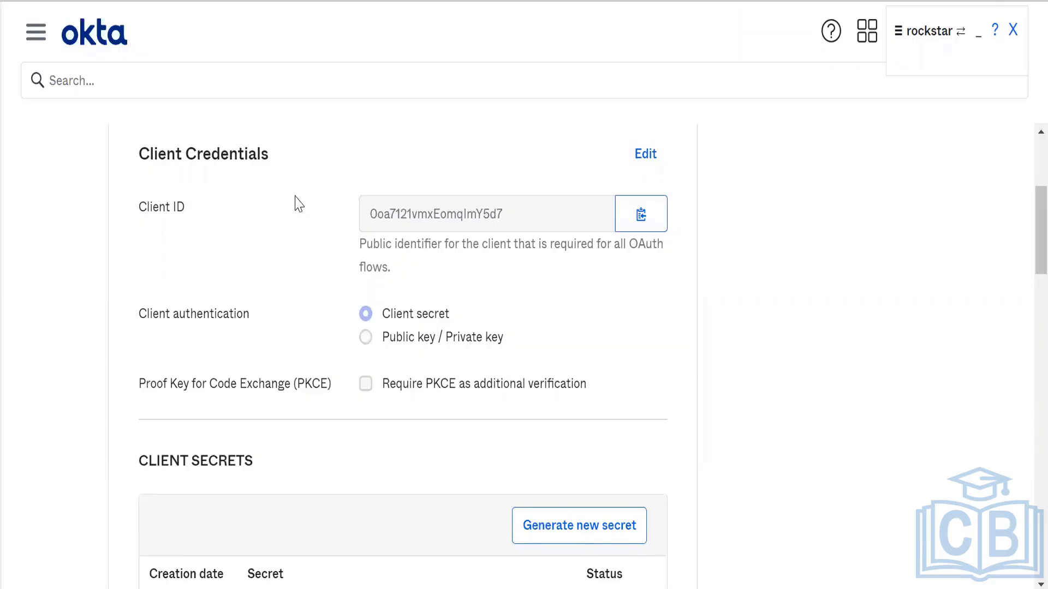
# Review the app's grant types, refresh token behavior, user consent and login settings on its general page.
pyautogui.scroll(-4, 297, 202)
pyautogui.scroll(9, 297, 199)
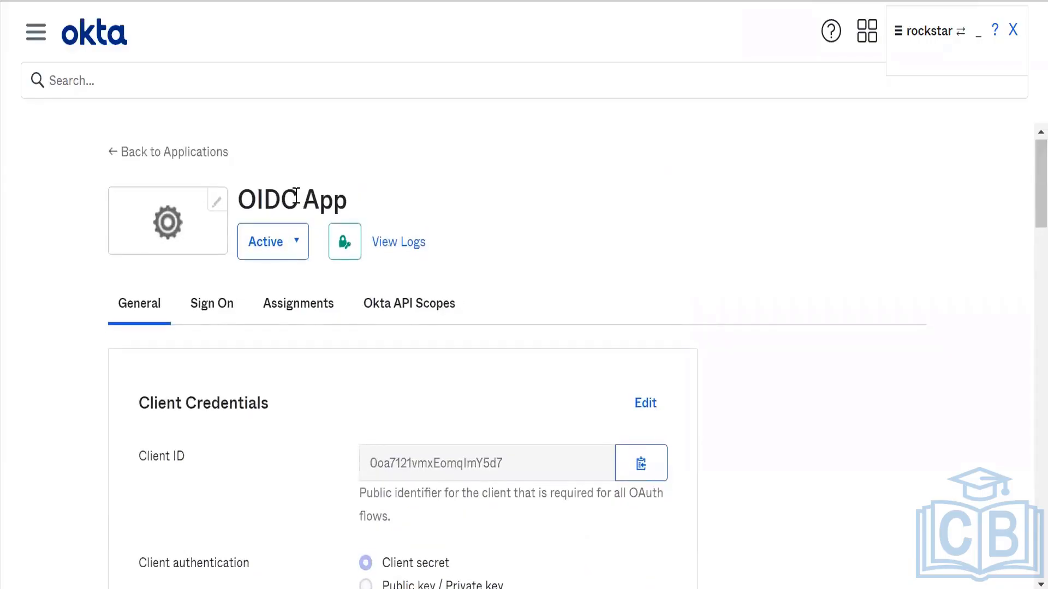
pyautogui.scroll(-15, 296, 197)
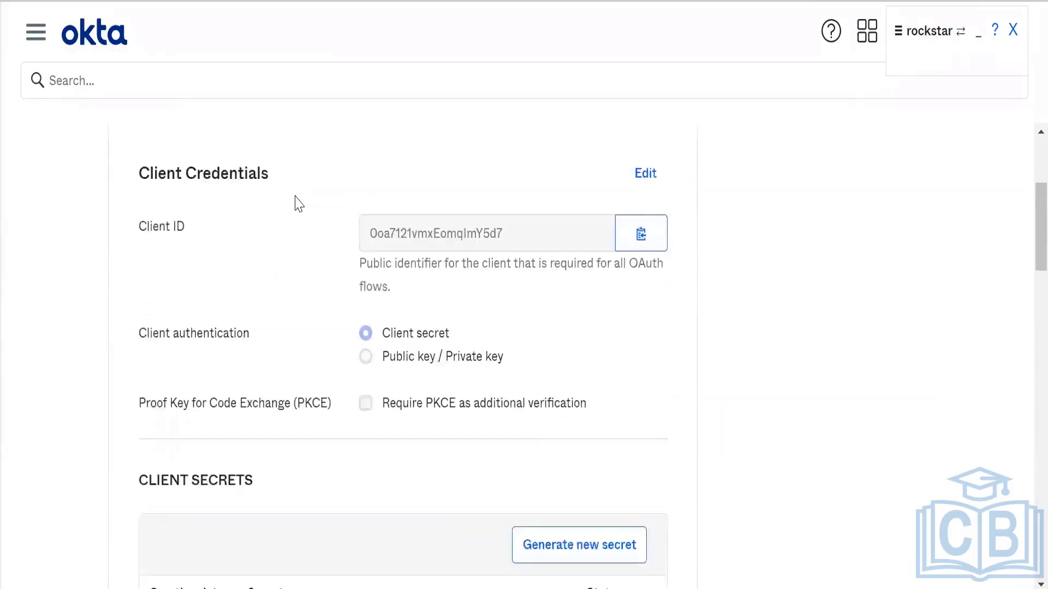
pyautogui.scroll(-5, 299, 204)
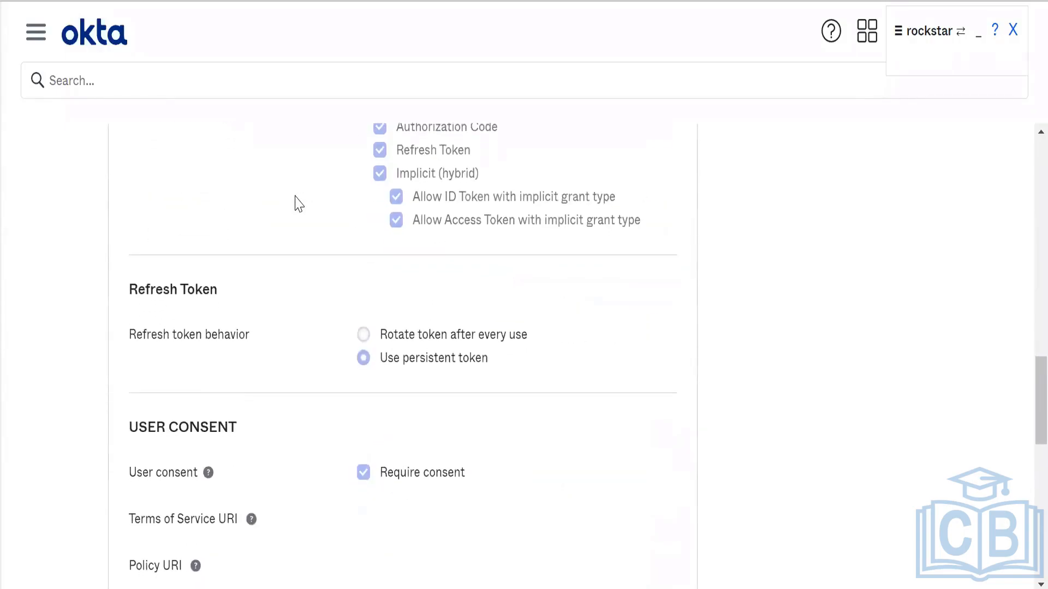
pyautogui.scroll(-2, 299, 204)
pyautogui.scroll(-1, 298, 203)
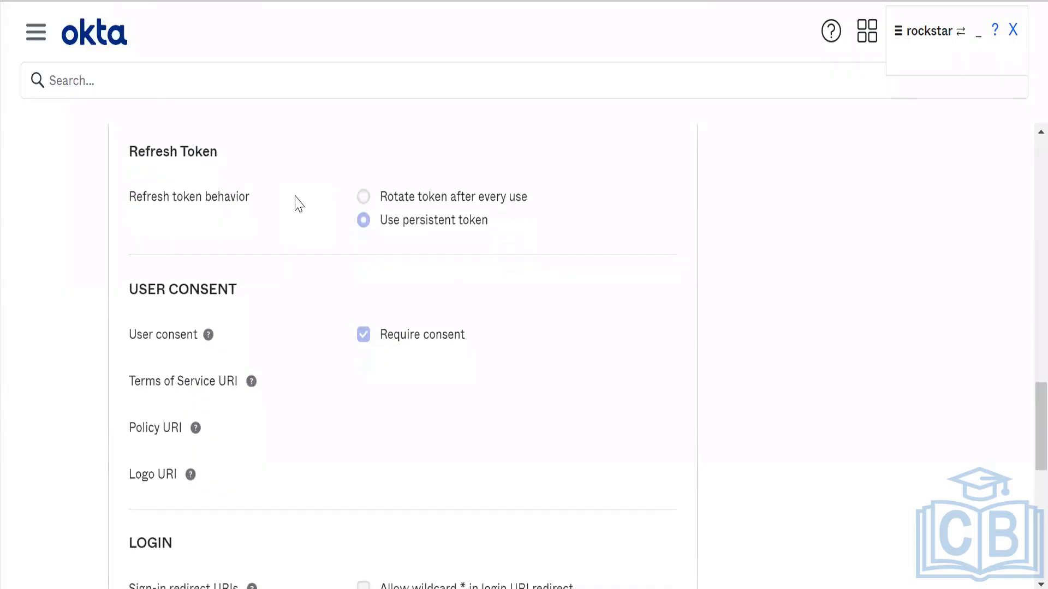
pyautogui.scroll(-2, 299, 203)
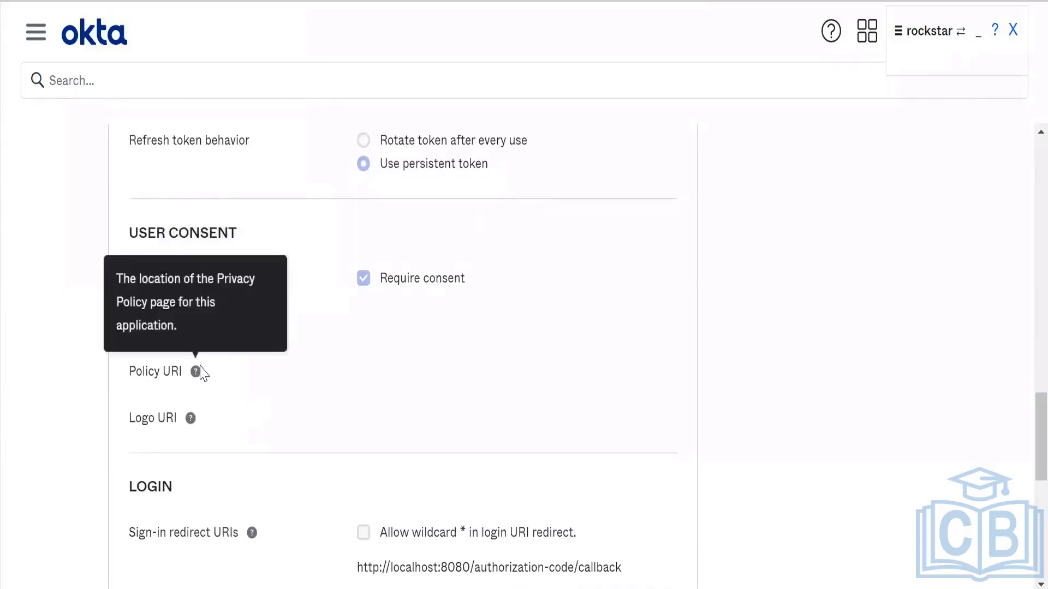
pyautogui.scroll(2, 315, 401)
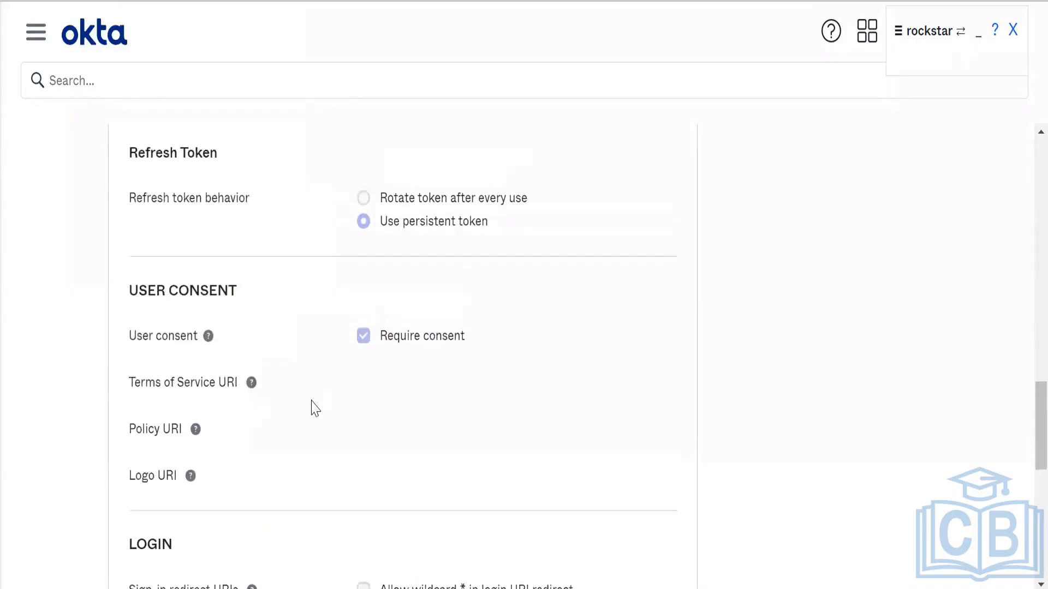
pyautogui.scroll(-10, 312, 407)
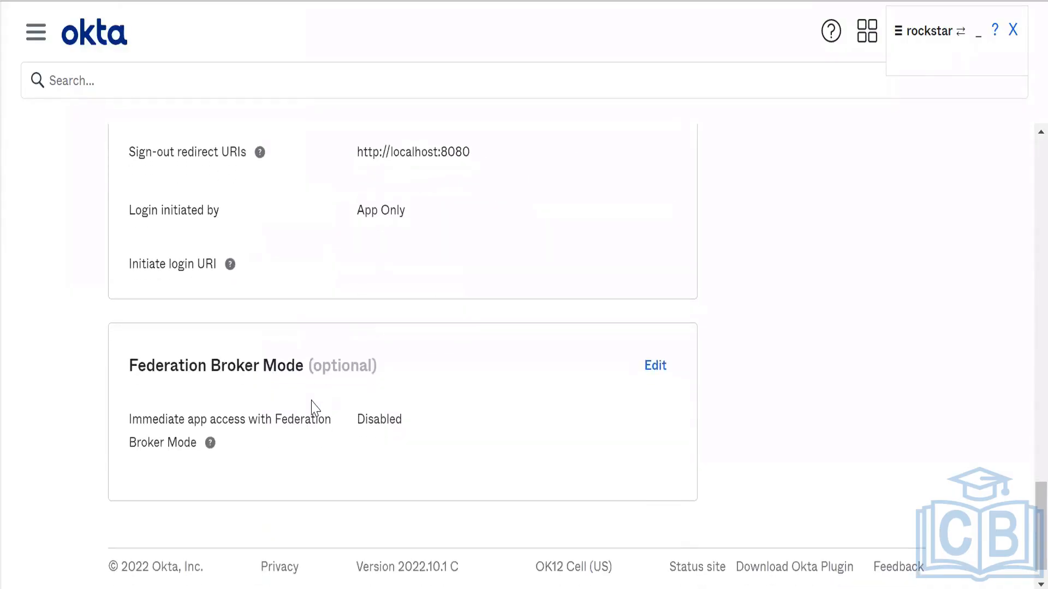
pyautogui.scroll(12, 316, 408)
pyautogui.scroll(5, 315, 407)
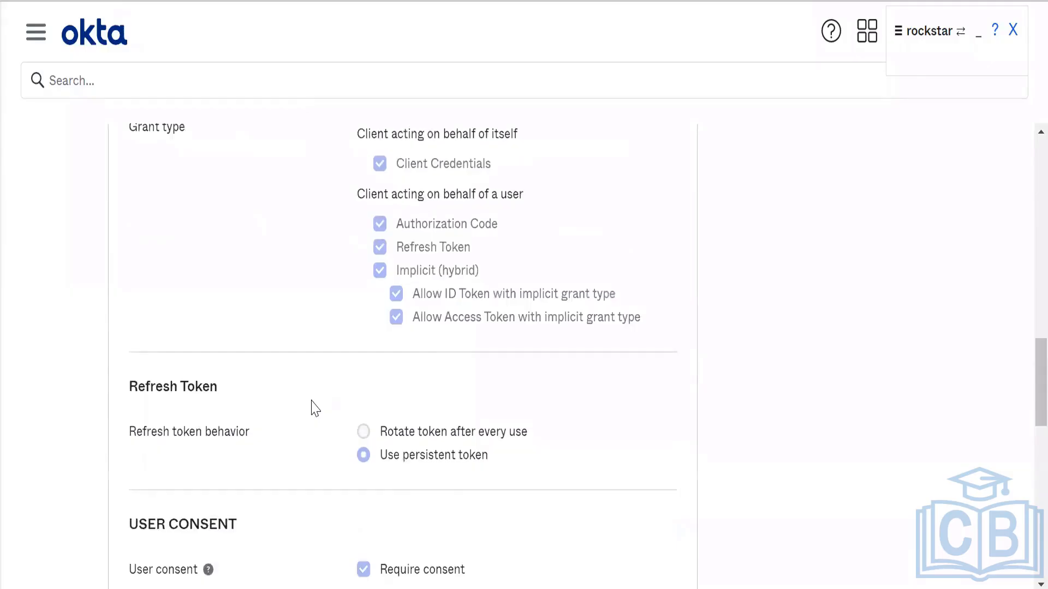
# Start editing the app's general settings and look over the sign-out redirect and login initiation options.
pyautogui.click(656, 157)
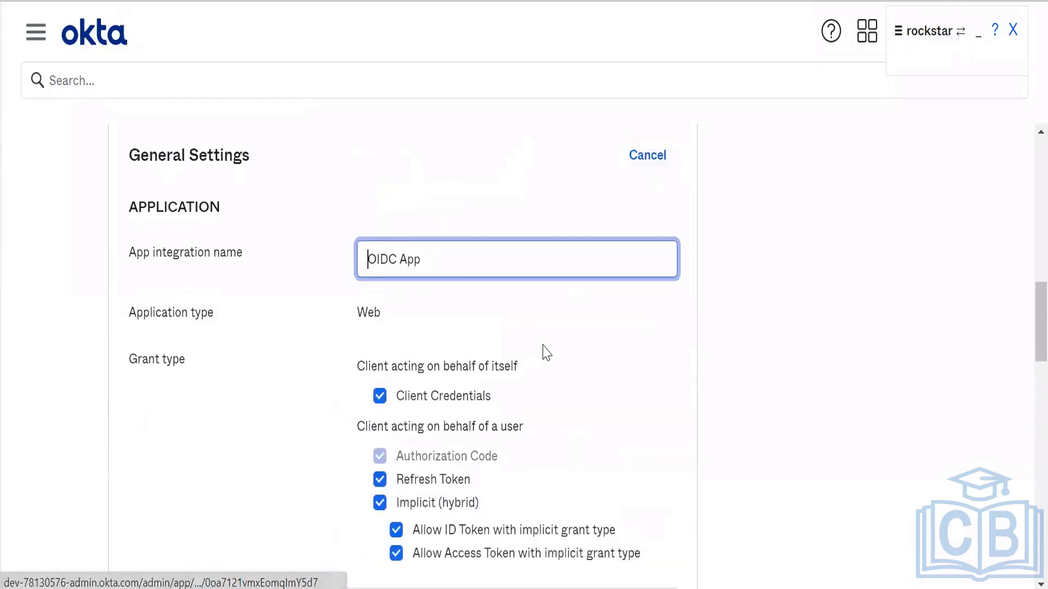
pyautogui.scroll(-10, 542, 352)
pyautogui.scroll(-3, 544, 352)
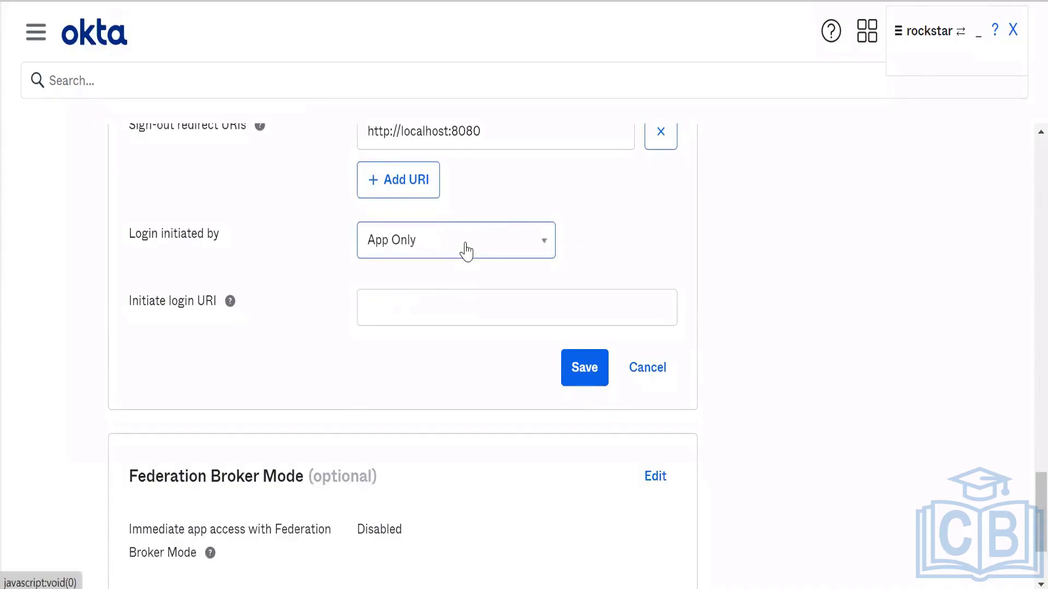
pyautogui.scroll(-1, 459, 227)
pyautogui.scroll(3, 458, 224)
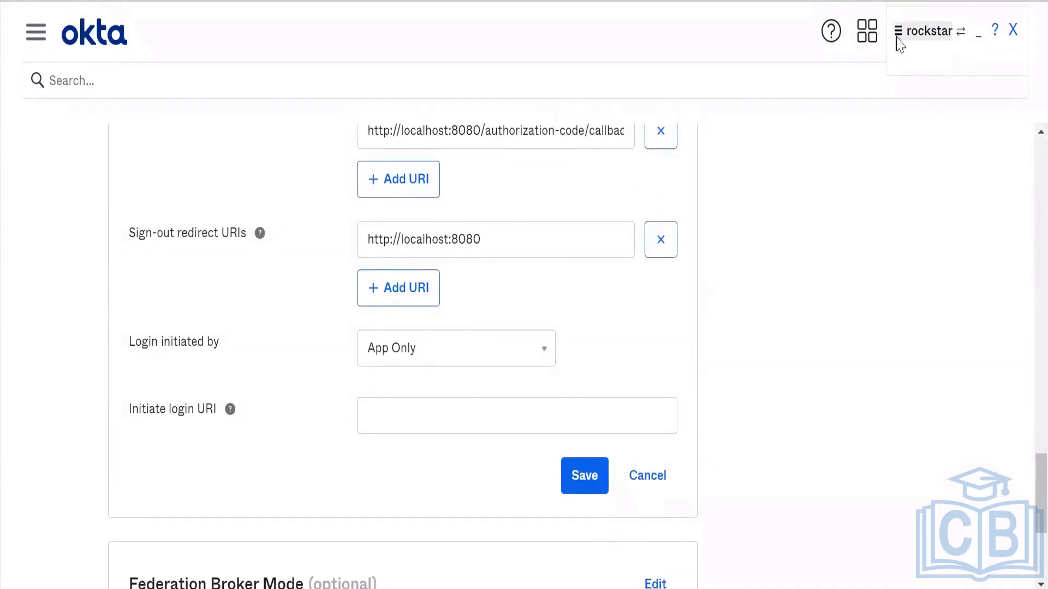
# Open the end user dashboard and return to the OIDC App settings.
pyautogui.click(867, 34)
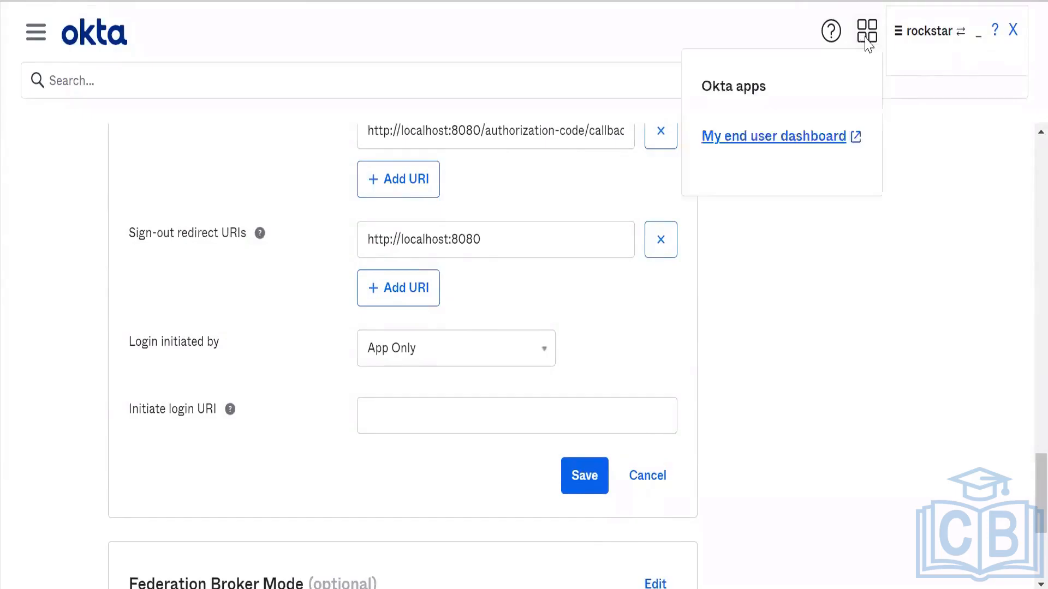
pyautogui.click(772, 138)
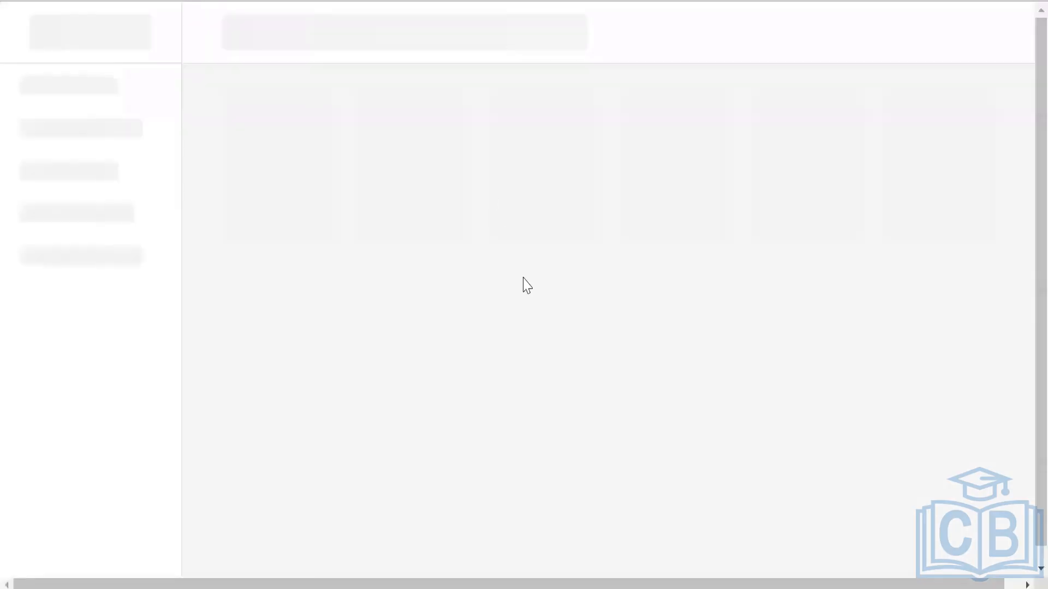
pyautogui.click(260, 20)
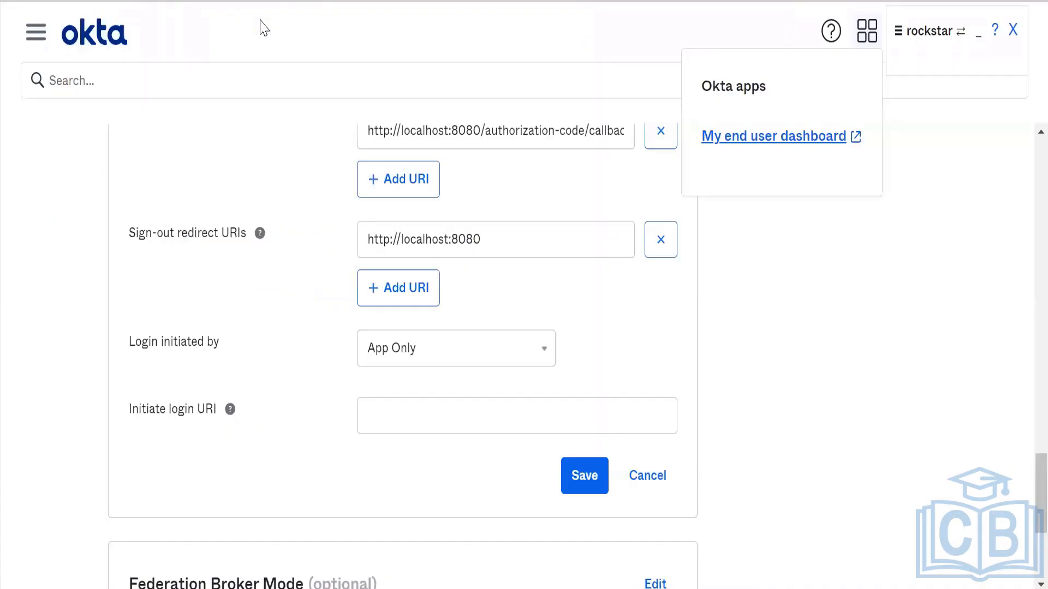
# Allow login to be initiated by Either Okta or App, display the application icon to users, and try to save the settings.
pyautogui.click(452, 357)
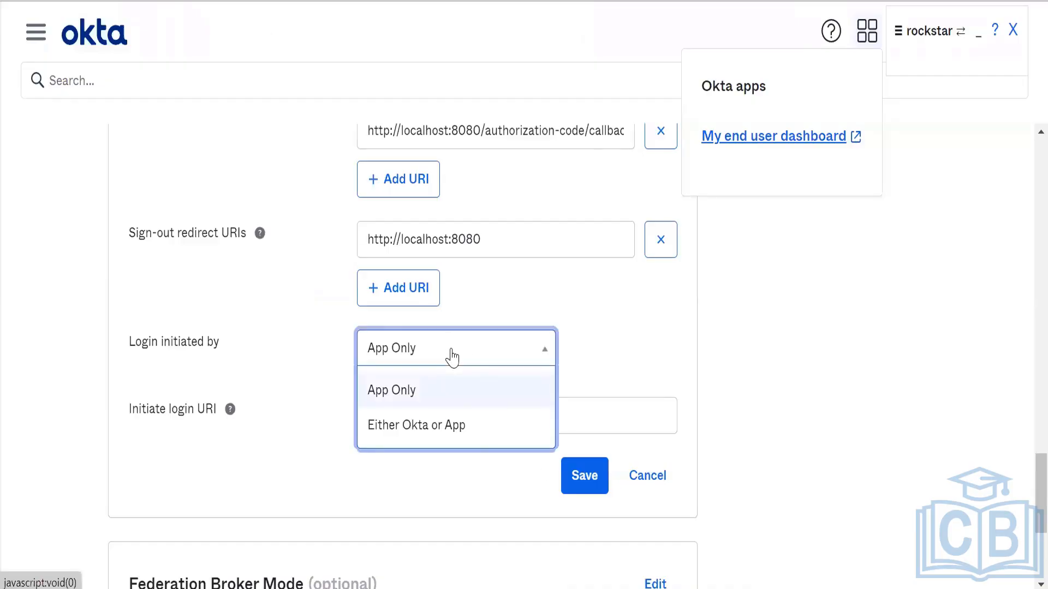
pyautogui.click(460, 430)
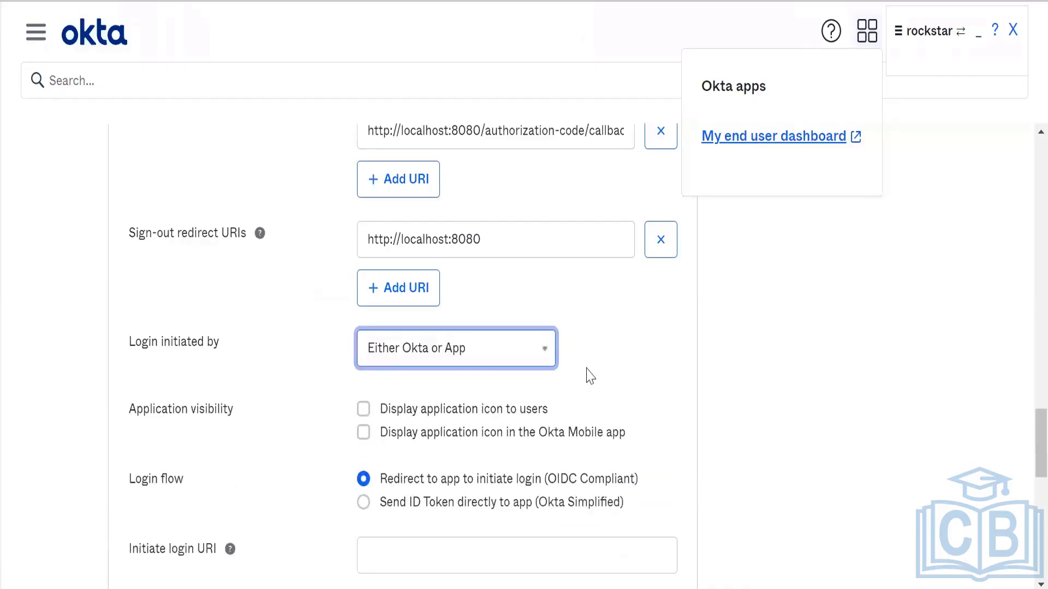
pyautogui.scroll(-3, 587, 374)
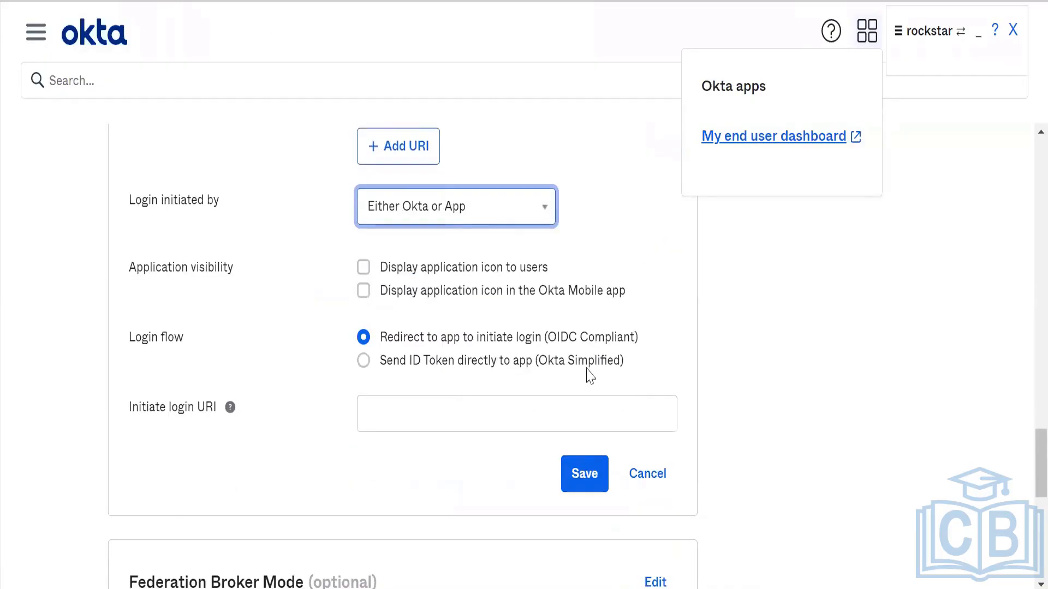
pyautogui.click(468, 268)
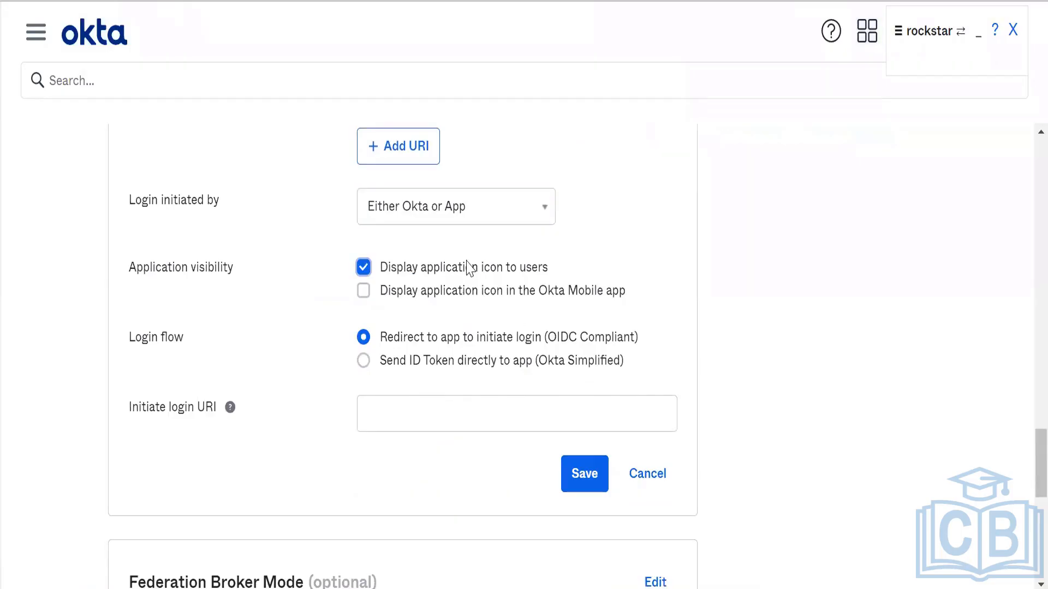
pyautogui.click(597, 494)
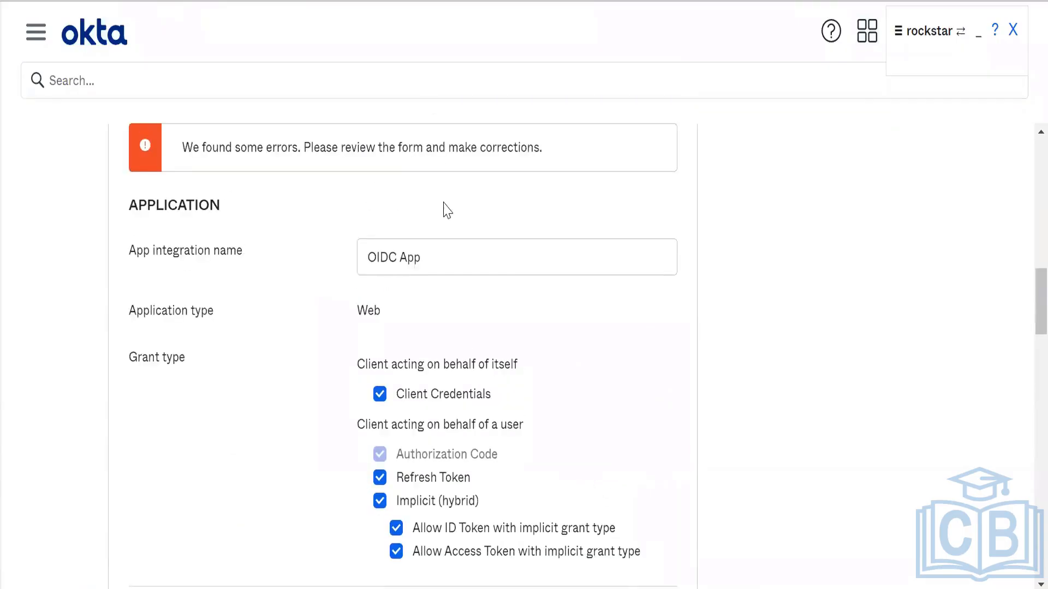
pyautogui.scroll(2, 444, 207)
pyautogui.scroll(-20, 444, 202)
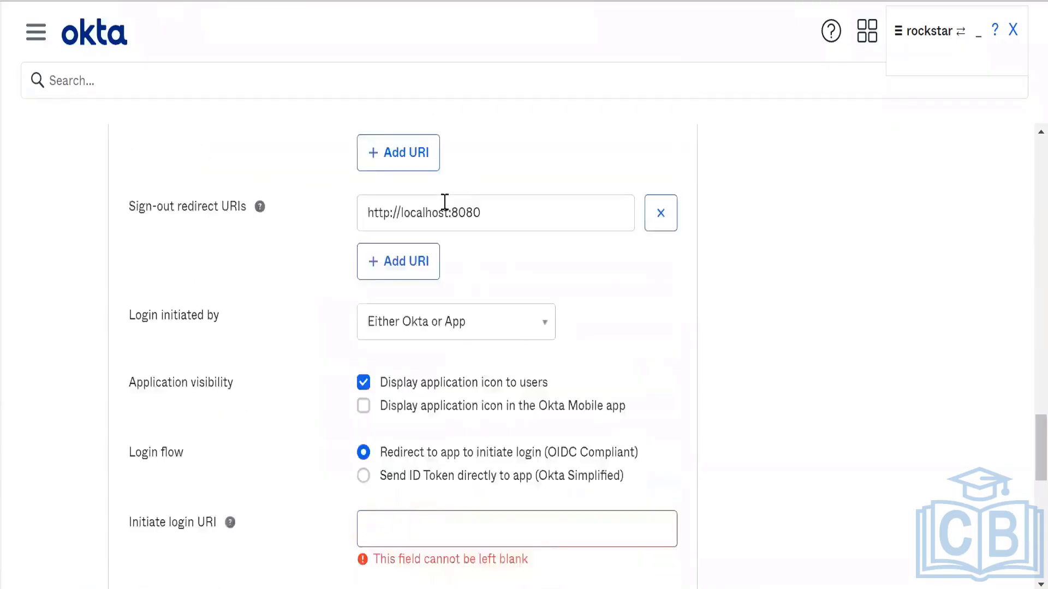
pyautogui.scroll(-5, 444, 207)
pyautogui.click(440, 238)
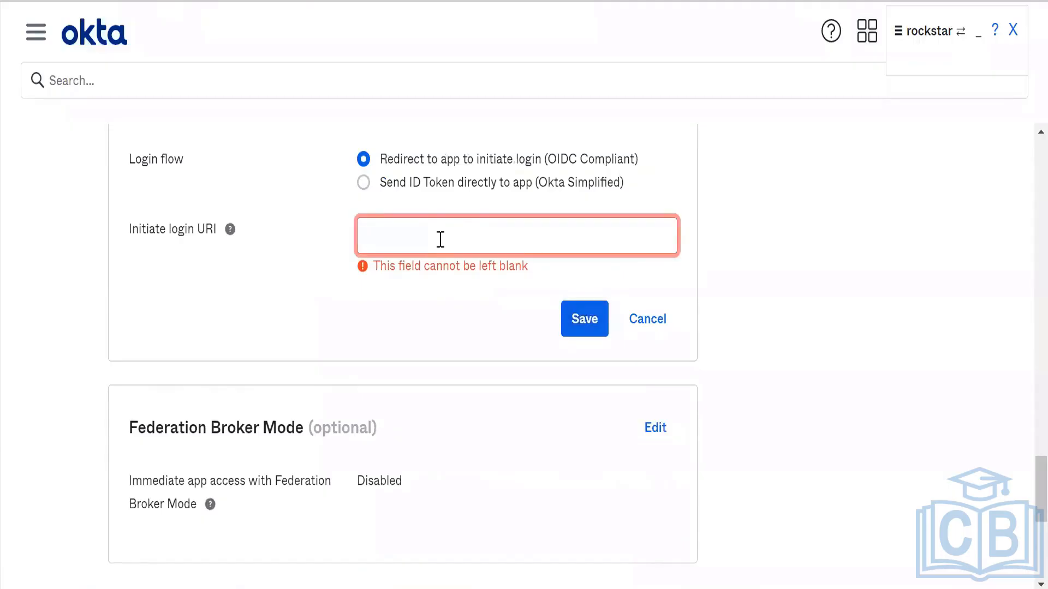
pyautogui.write('https://')
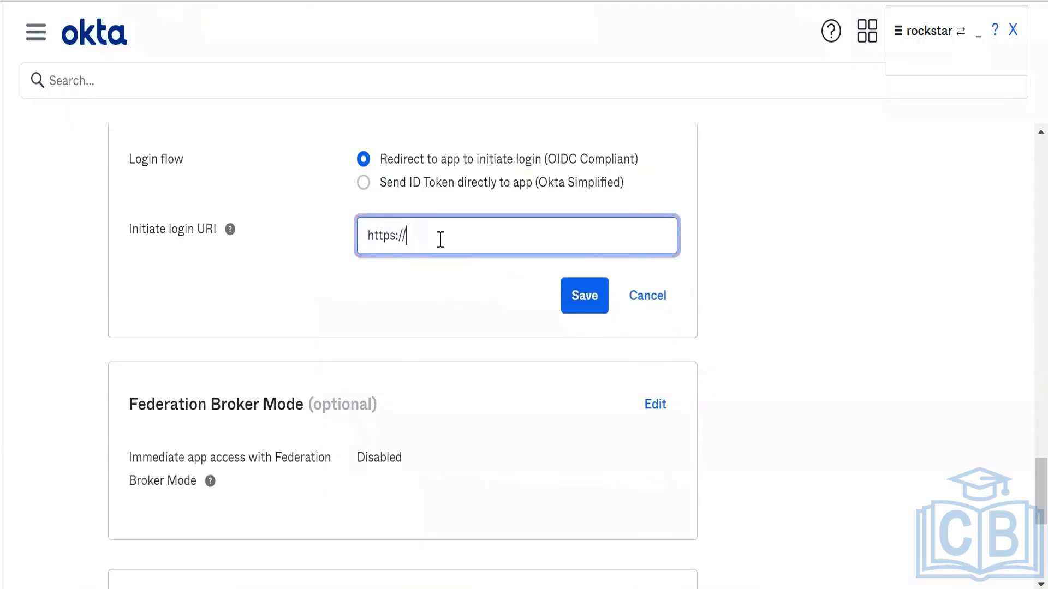
pyautogui.write('pmbhatt.com')
pyautogui.click(588, 300)
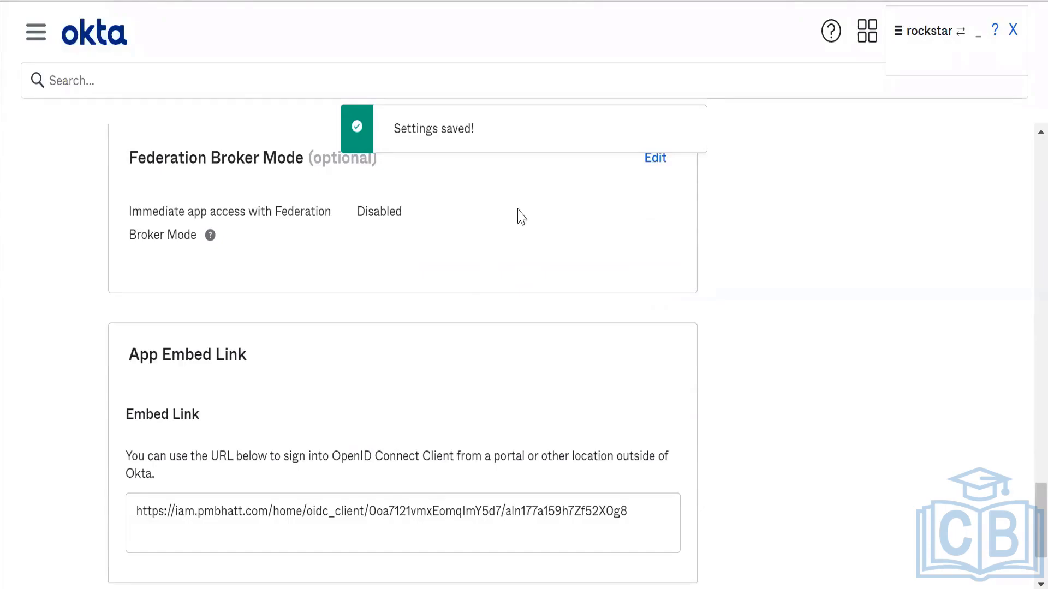
# View the app's embed link and open its Okta API scopes.
pyautogui.scroll(-2, 447, 246)
pyautogui.scroll(15, 447, 246)
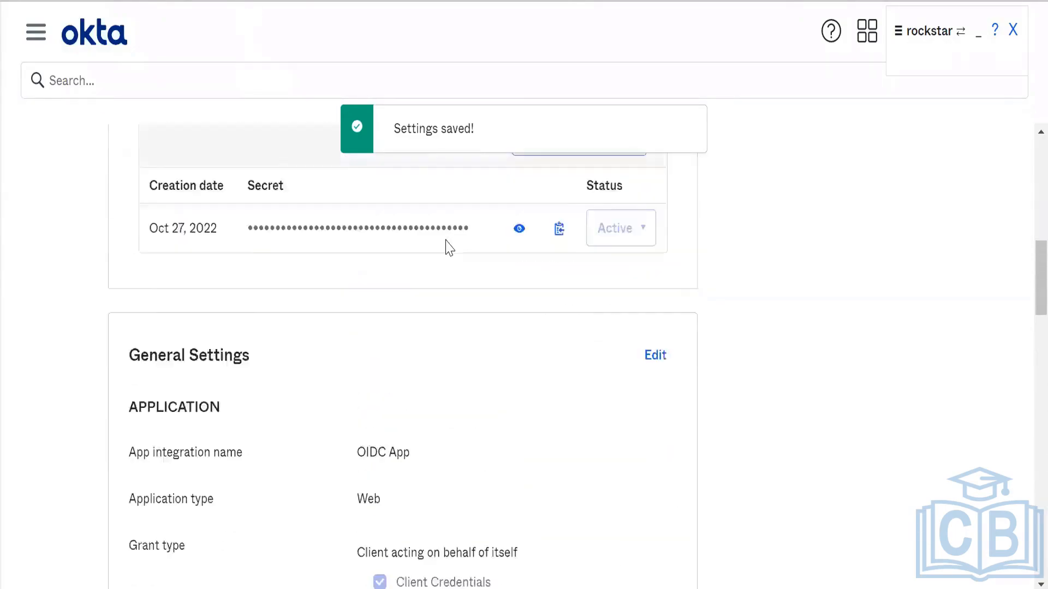
pyautogui.scroll(6, 448, 247)
pyautogui.click(401, 311)
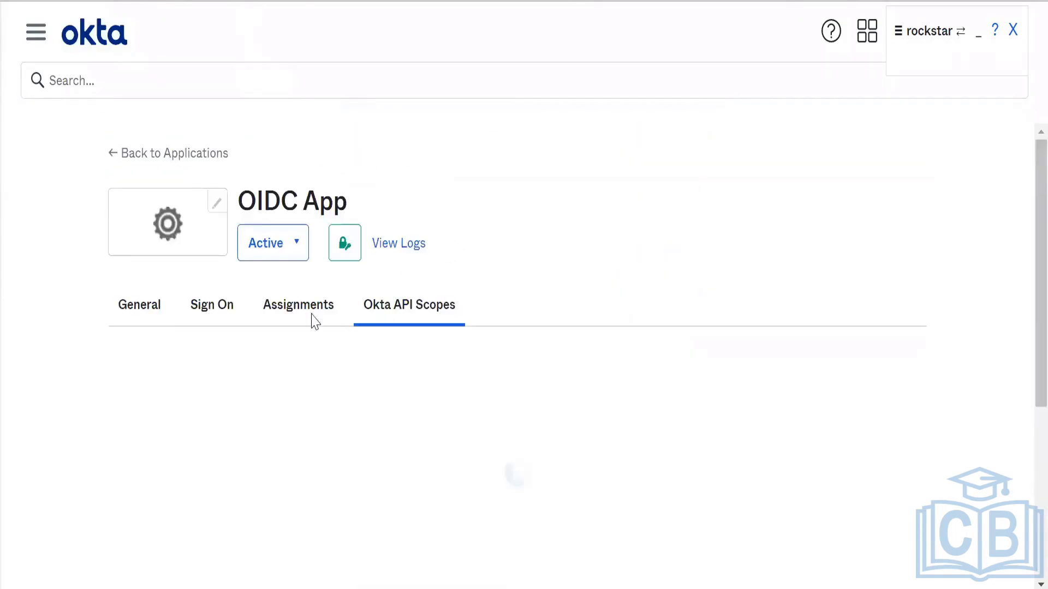
# Assign OIDC App to the first person in the people list and remove that individual assignment again.
pyautogui.click(314, 319)
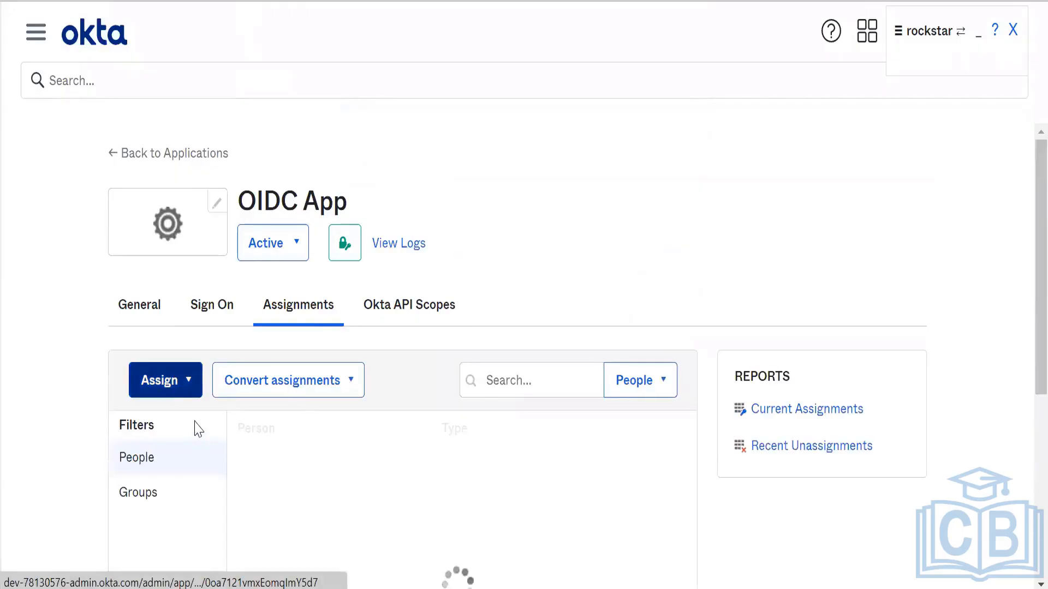
pyautogui.click(174, 380)
pyautogui.click(191, 418)
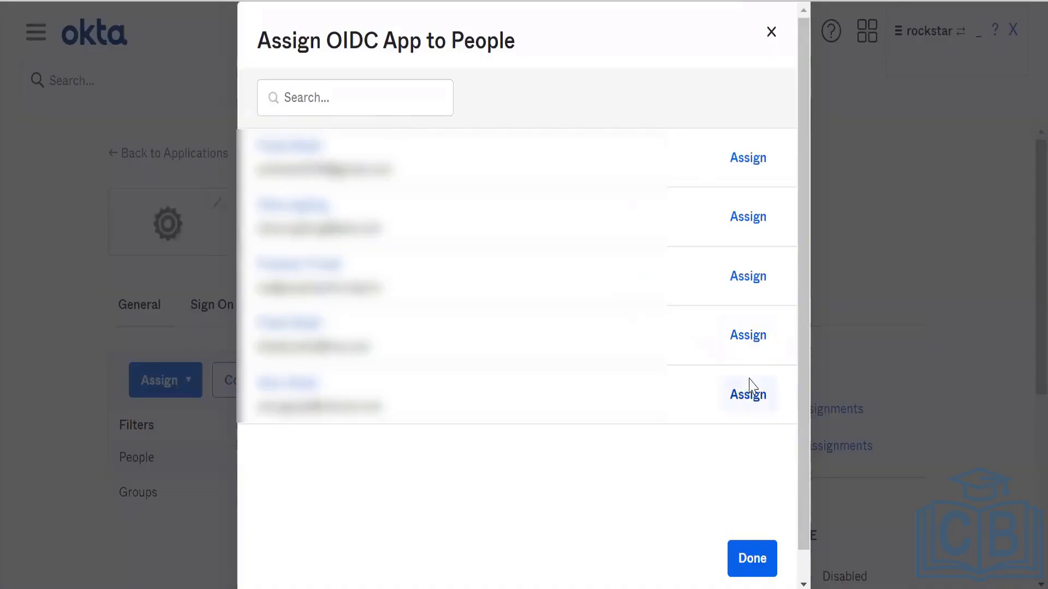
pyautogui.click(749, 393)
pyautogui.click(752, 155)
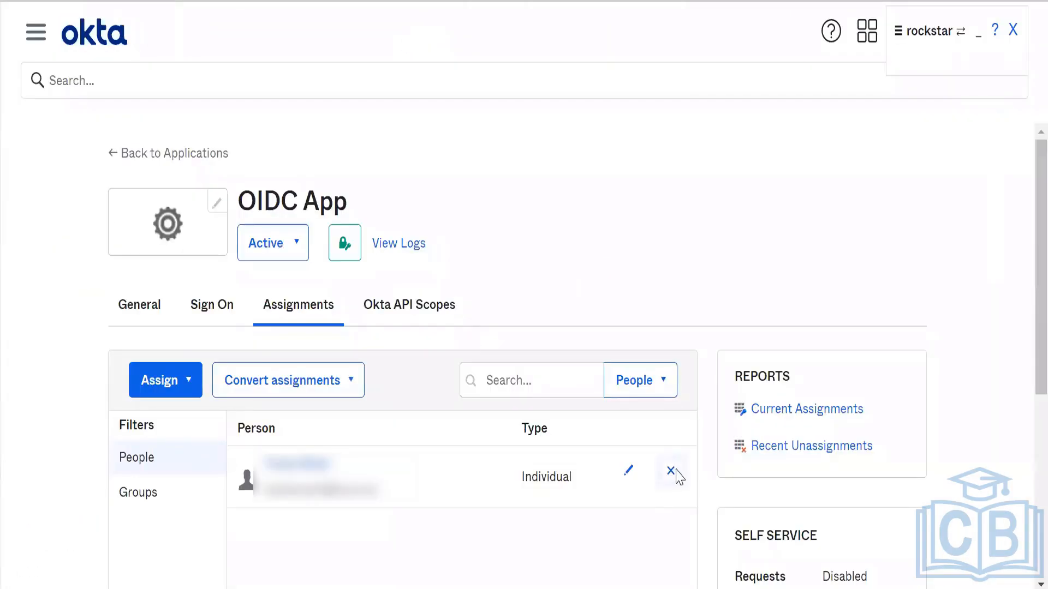
pyautogui.click(675, 470)
pyautogui.click(617, 362)
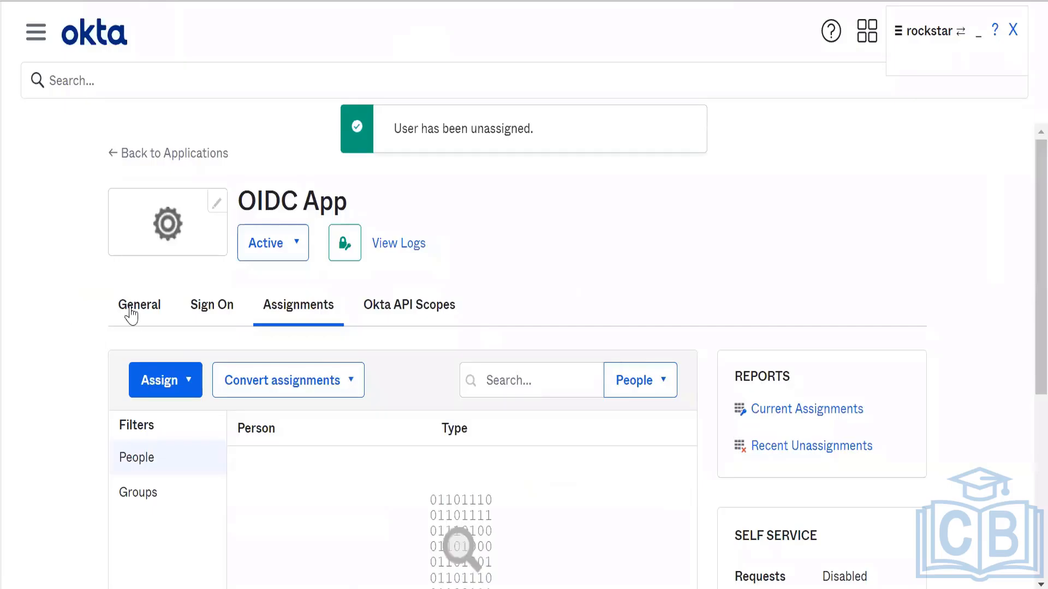
# Review the saved consent, redirect URI, login initiation and login flow settings of OIDC App.
pyautogui.click(131, 311)
pyautogui.scroll(-1, 467, 271)
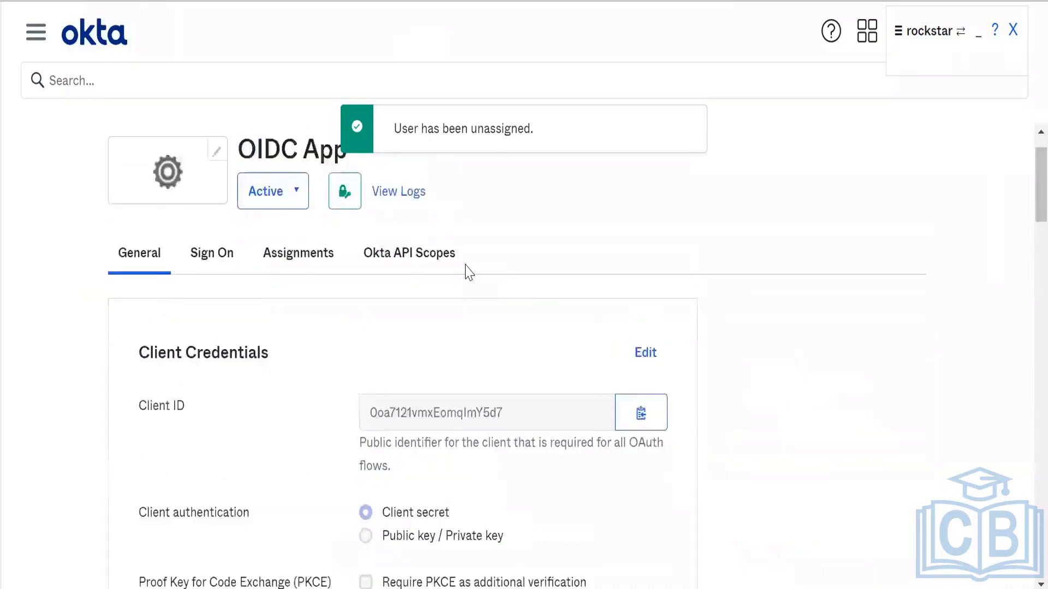
pyautogui.scroll(-20, 466, 271)
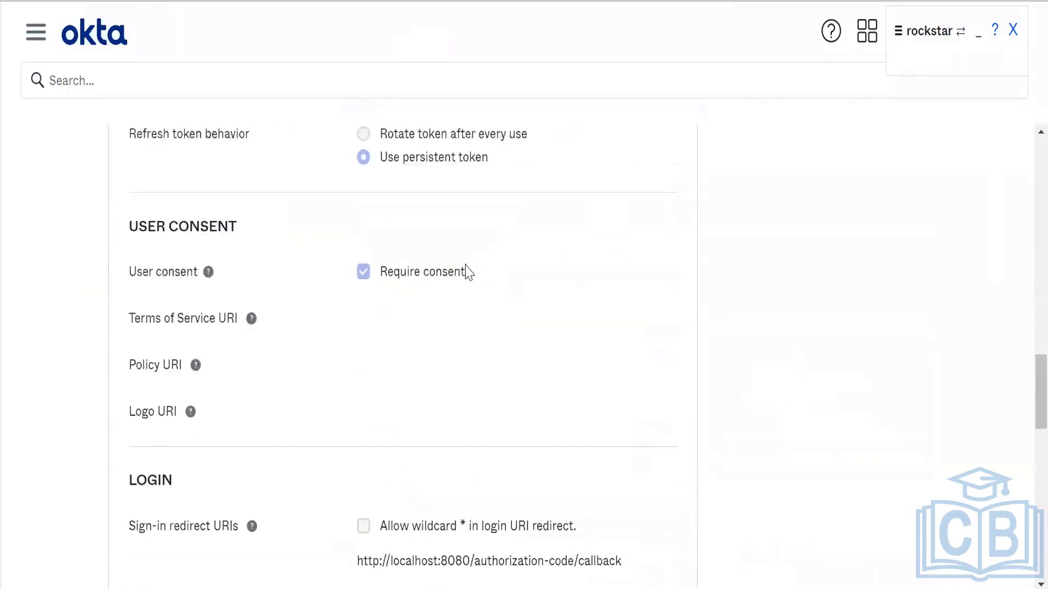
pyautogui.scroll(-10, 466, 271)
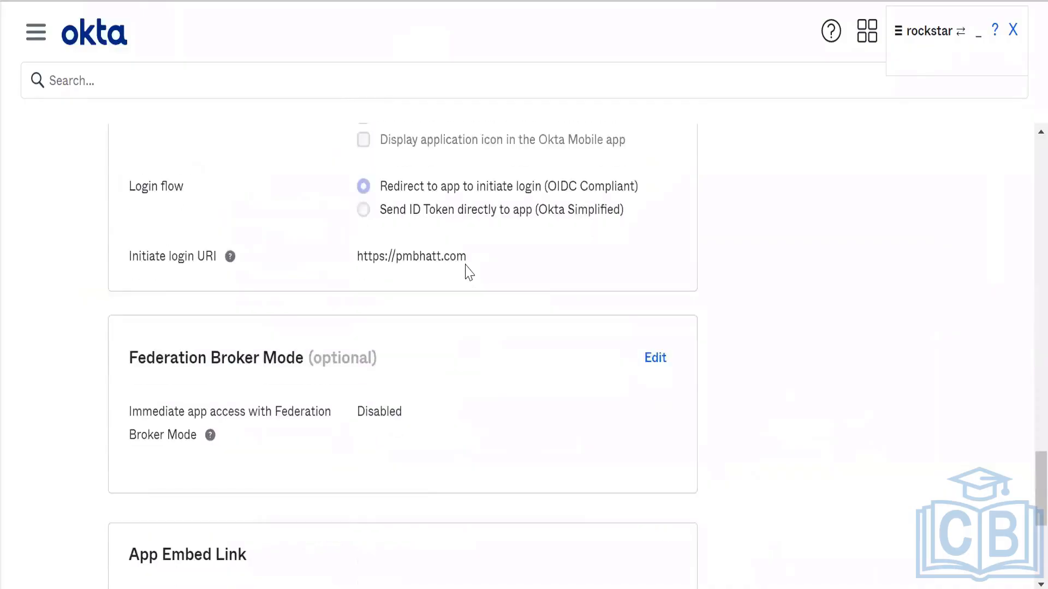
pyautogui.scroll(7, 467, 271)
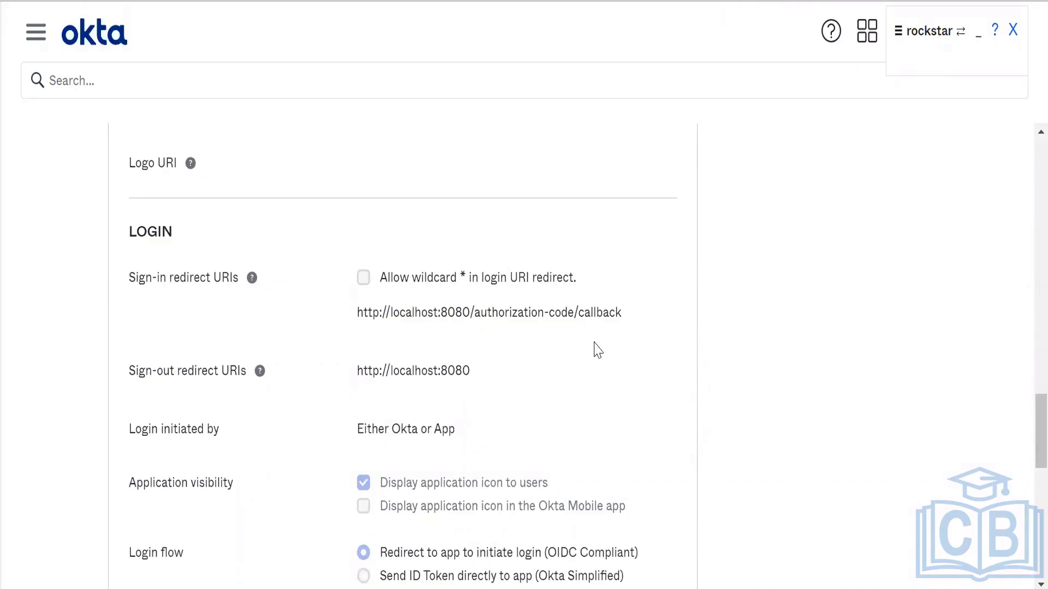
pyautogui.scroll(-5, 594, 349)
pyautogui.scroll(15, 597, 349)
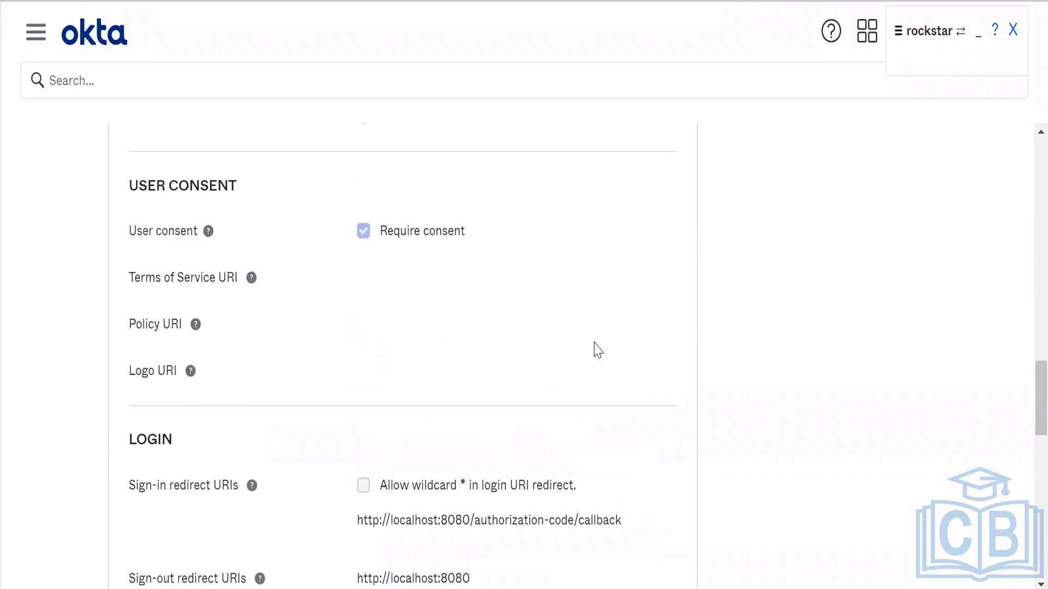
# Try the "Send ID Token directly to app (Okta Simplified)" login flow in the general settings and discard the edit.
pyautogui.scroll(5, 597, 350)
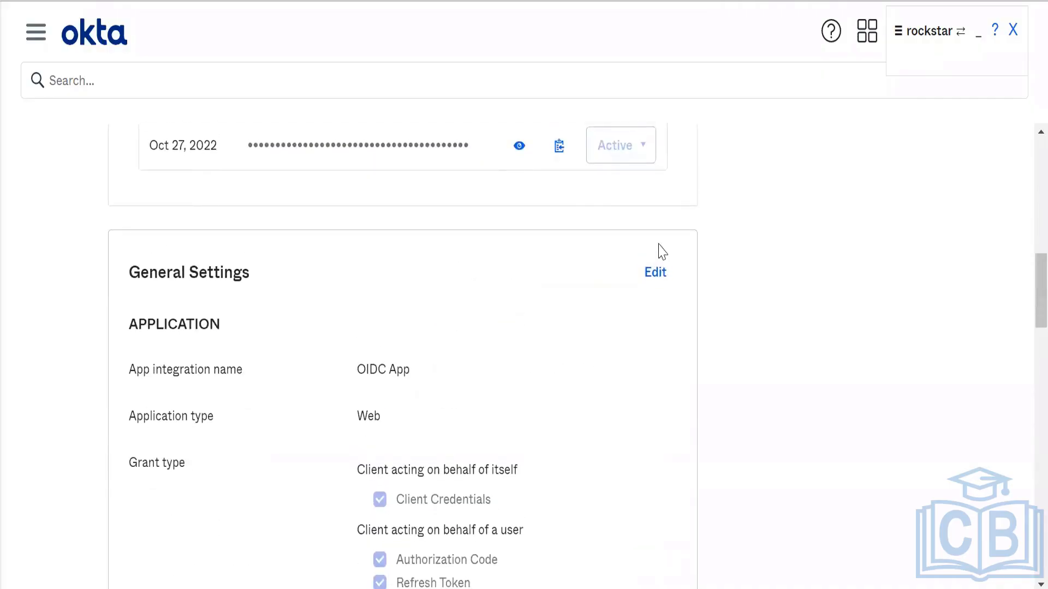
pyautogui.click(645, 291)
pyautogui.scroll(-20, 645, 293)
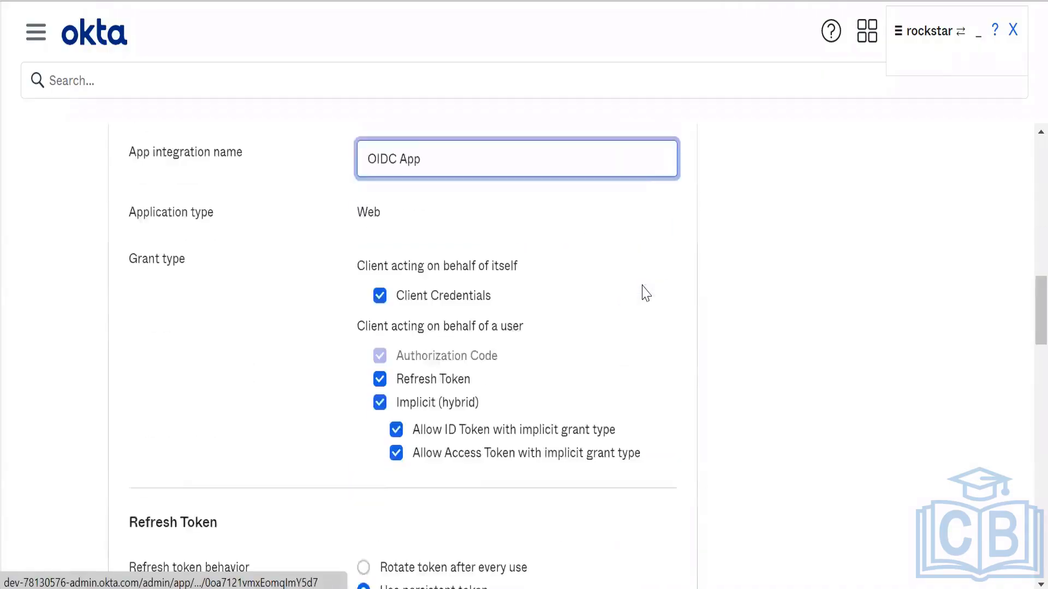
pyautogui.scroll(-3, 641, 293)
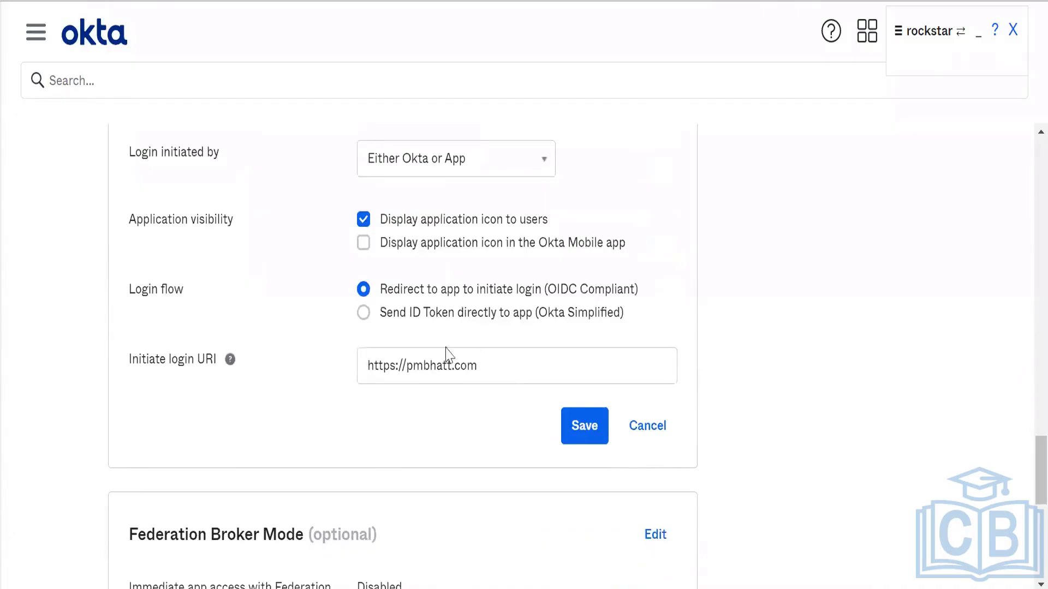
pyautogui.click(420, 310)
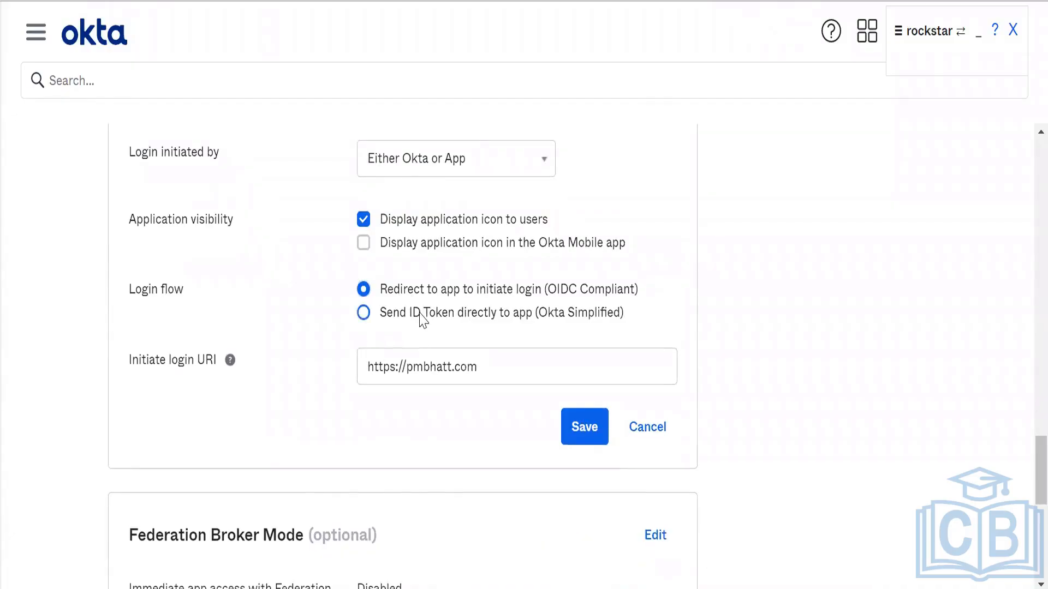
pyautogui.click(440, 290)
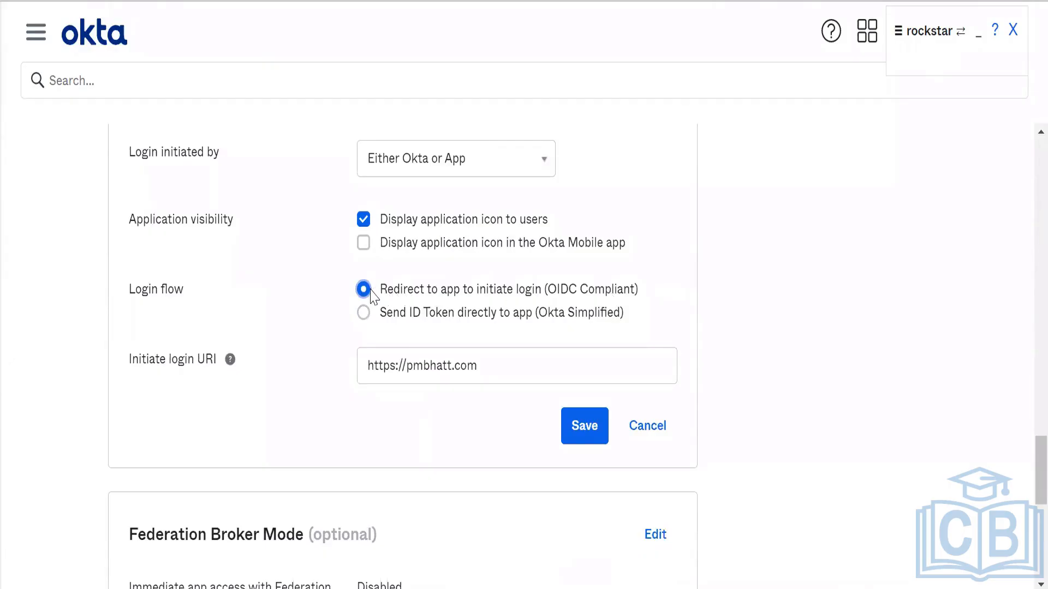
pyautogui.click(362, 312)
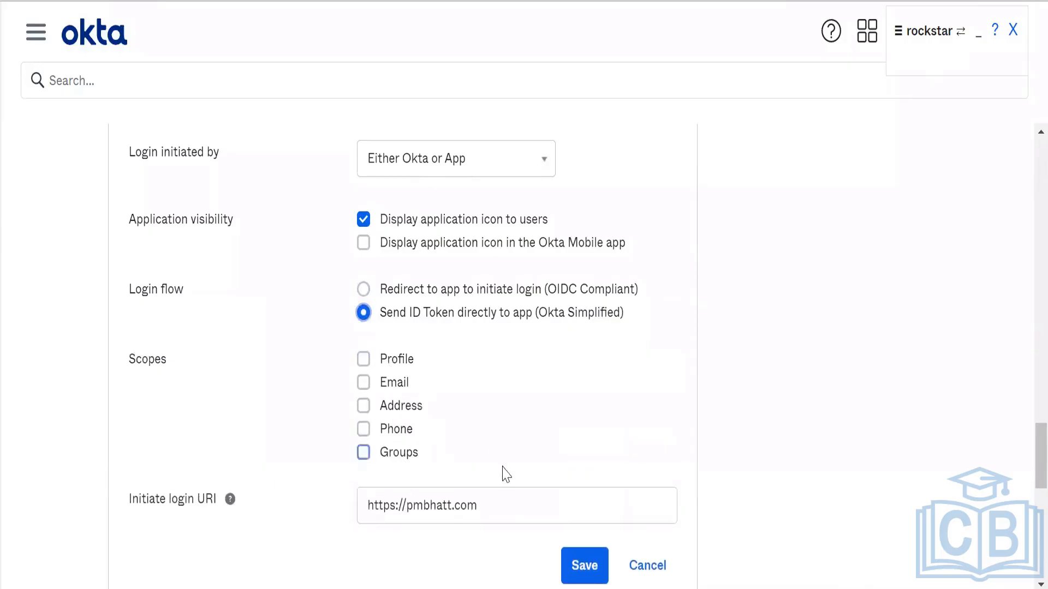
pyautogui.click(669, 577)
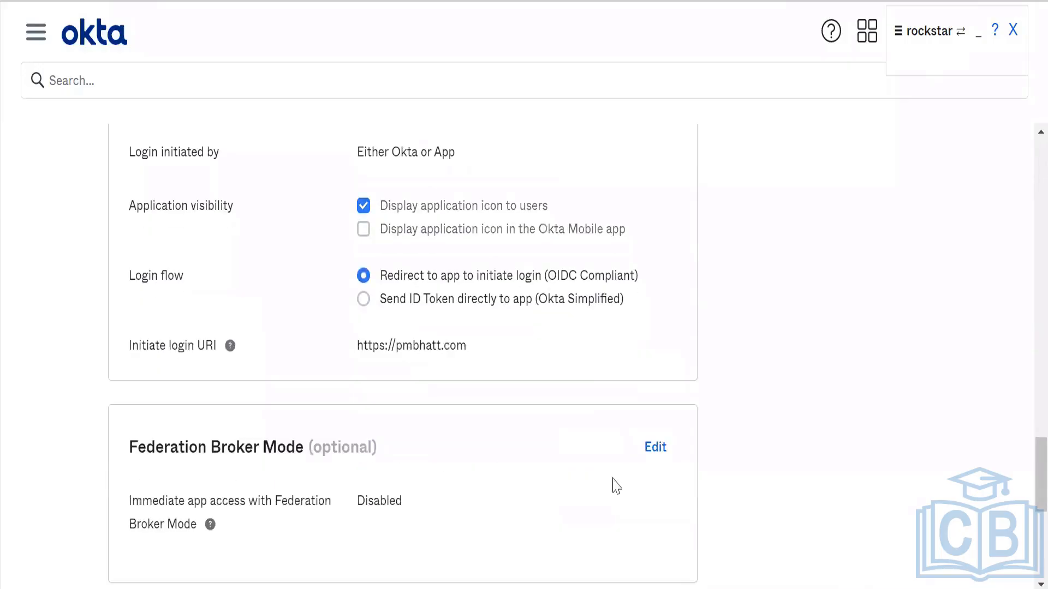
# Look over the remaining general settings of OIDC App down to its embed link.
pyautogui.scroll(3, 571, 317)
pyautogui.scroll(-7, 570, 317)
pyautogui.scroll(-3, 571, 317)
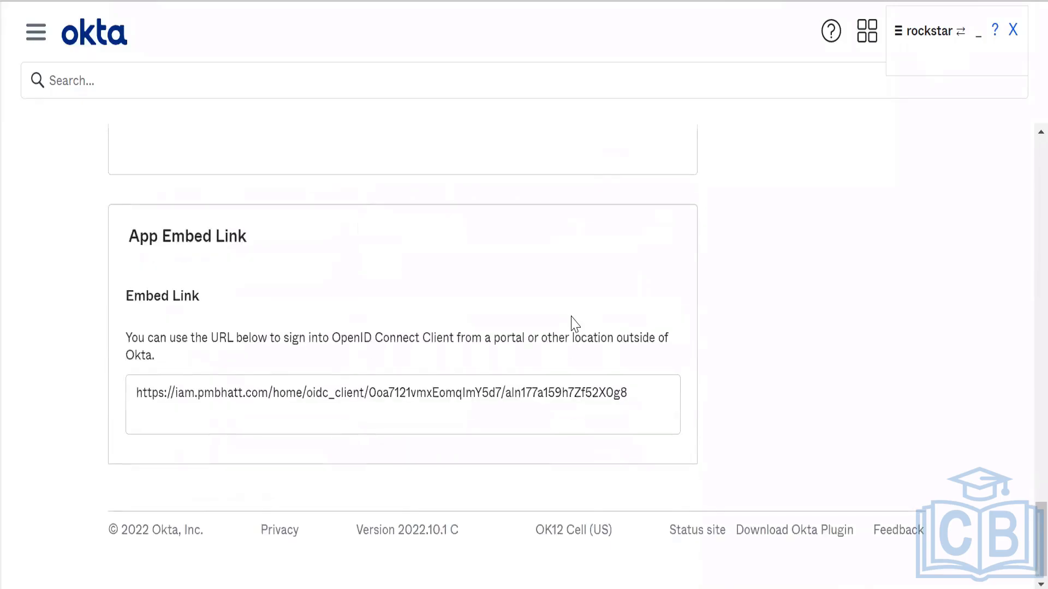
pyautogui.scroll(15, 570, 323)
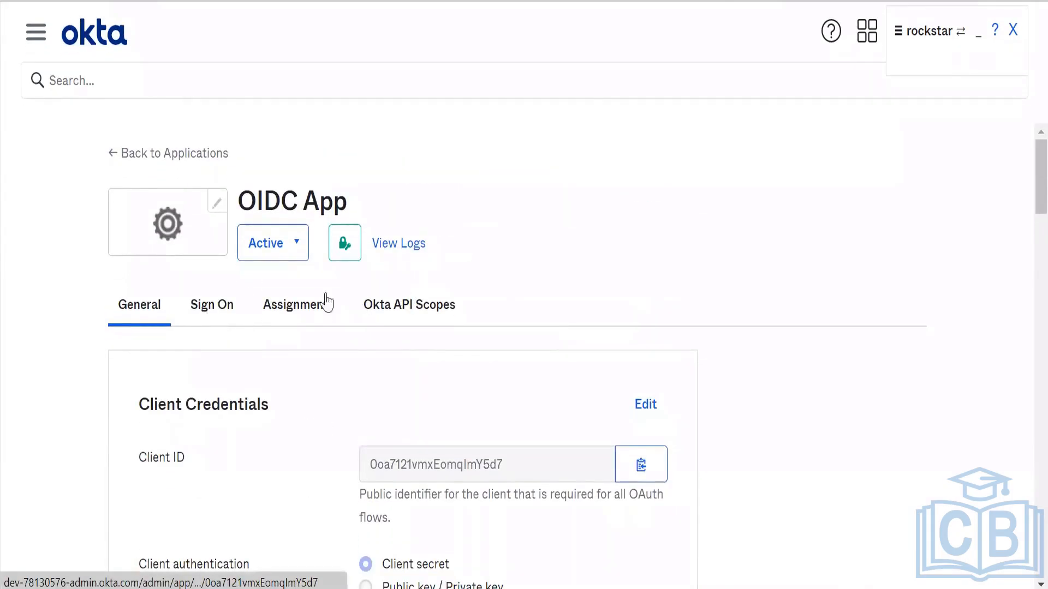
# Review the app's sign-on method, token credentials and the audience of its OpenID Connect ID token.
pyautogui.scroll(-6, 477, 364)
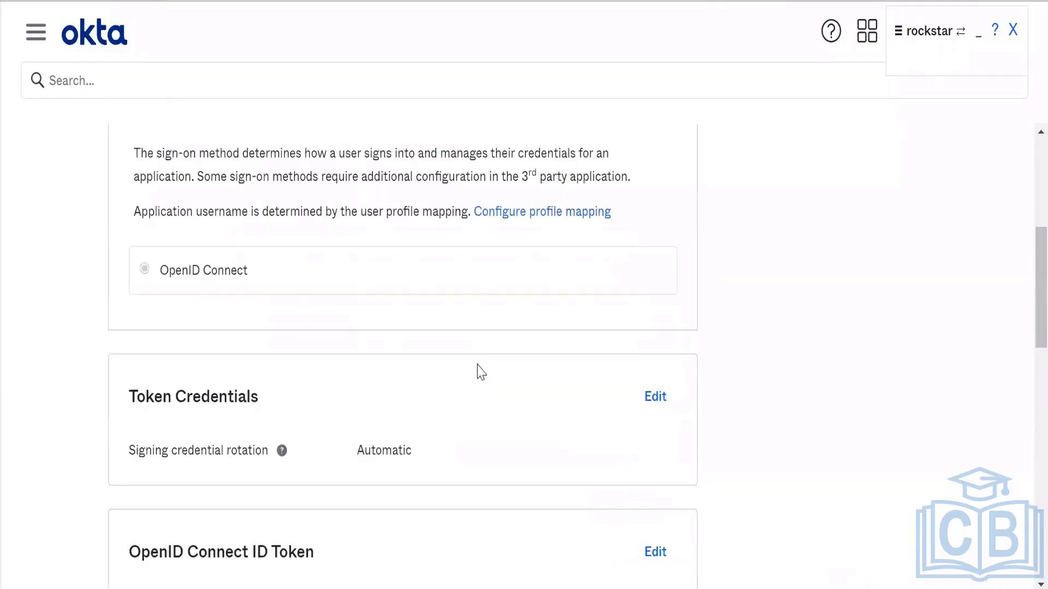
pyautogui.scroll(-3, 478, 372)
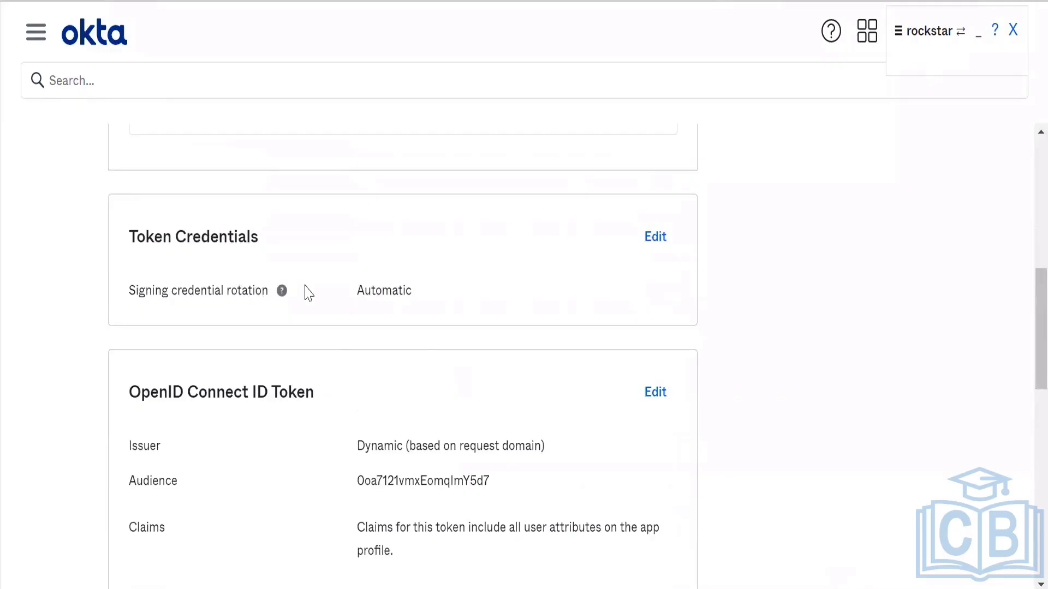
pyautogui.scroll(-3, 433, 289)
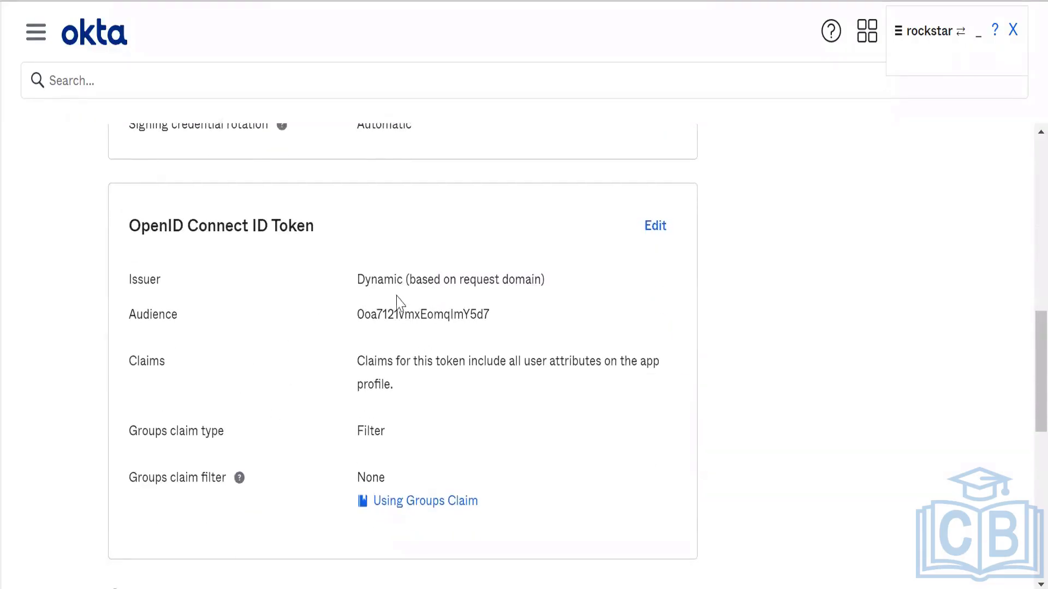
pyautogui.doubleClick(393, 315)
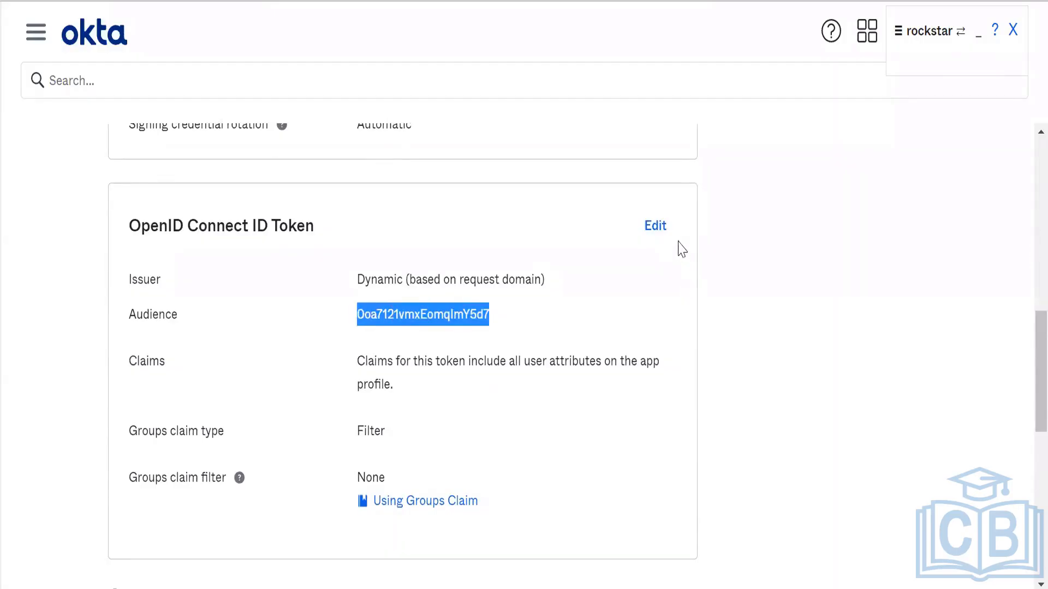
pyautogui.click(656, 228)
pyautogui.click(503, 305)
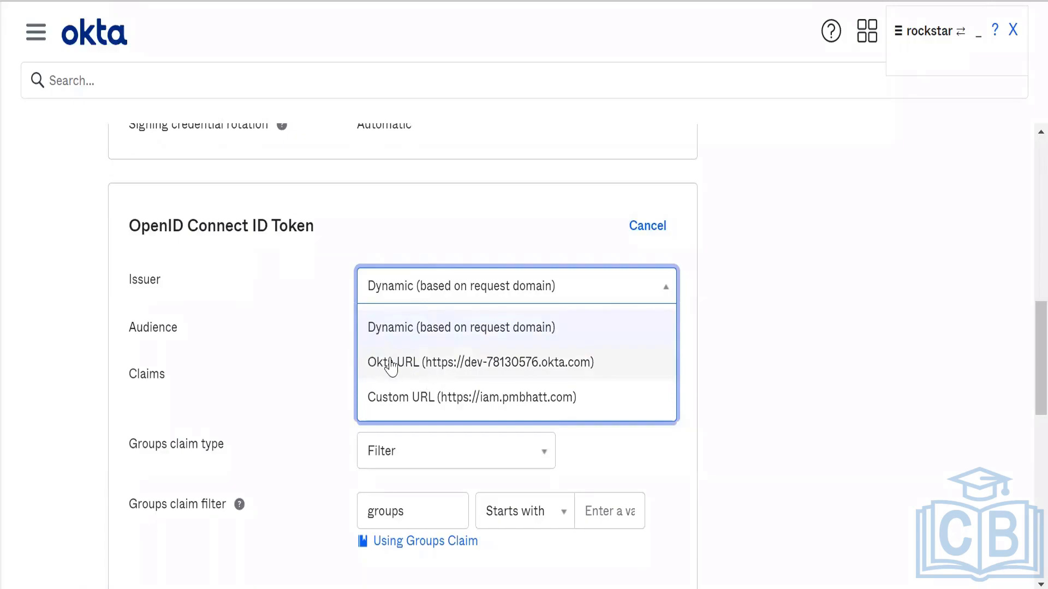
pyautogui.click(397, 368)
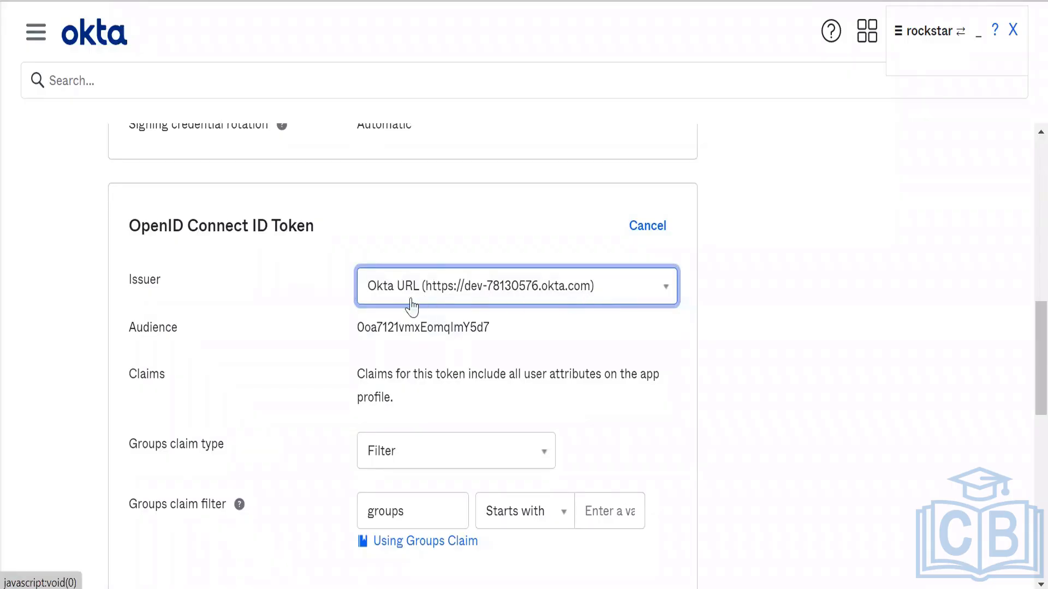
pyautogui.click(378, 305)
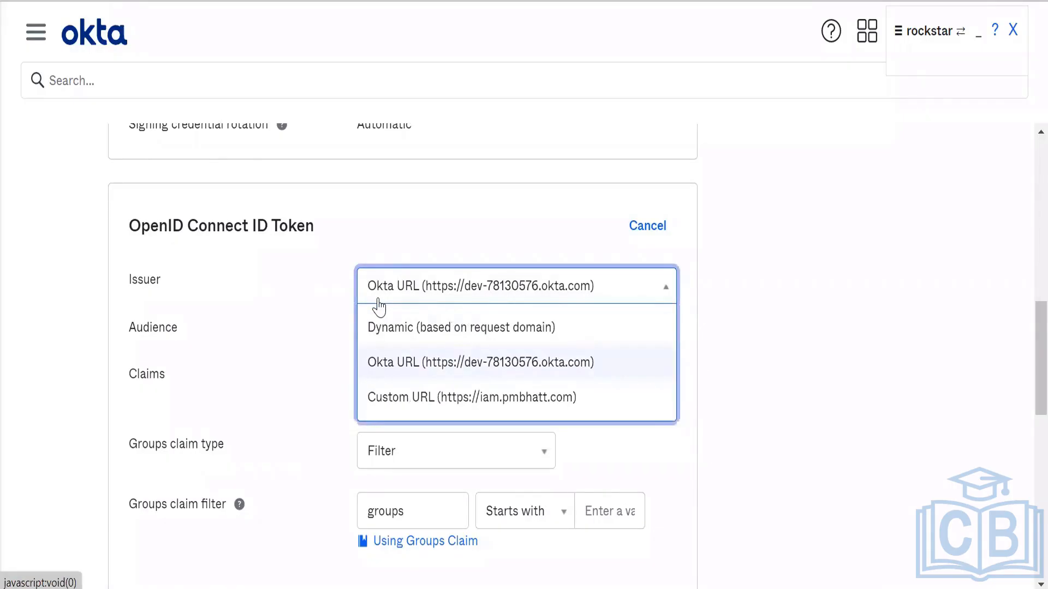
pyautogui.click(409, 365)
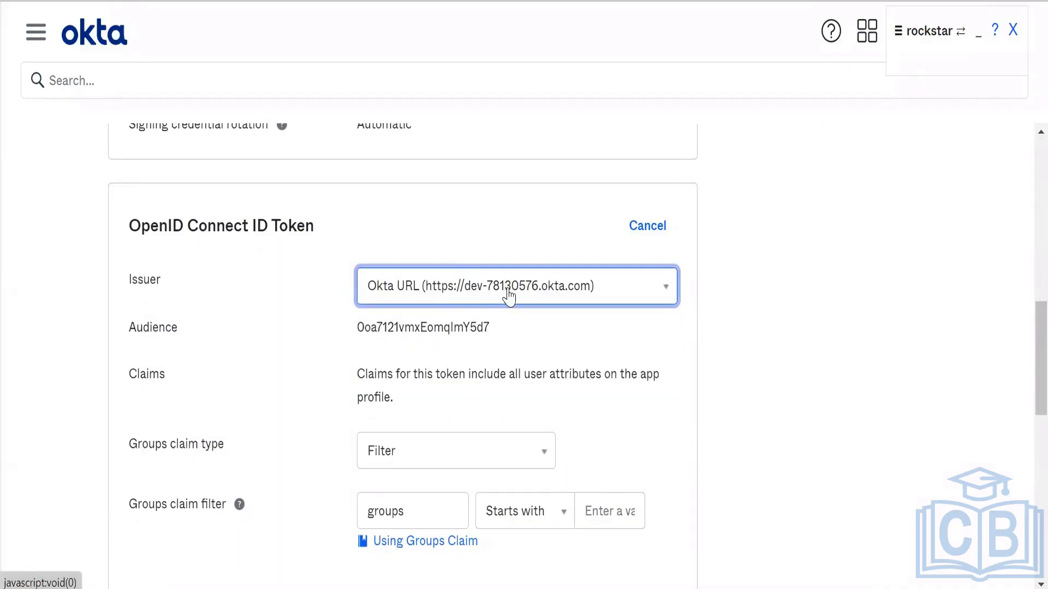
pyautogui.click(608, 284)
pyautogui.click(608, 285)
pyautogui.scroll(1, 603, 285)
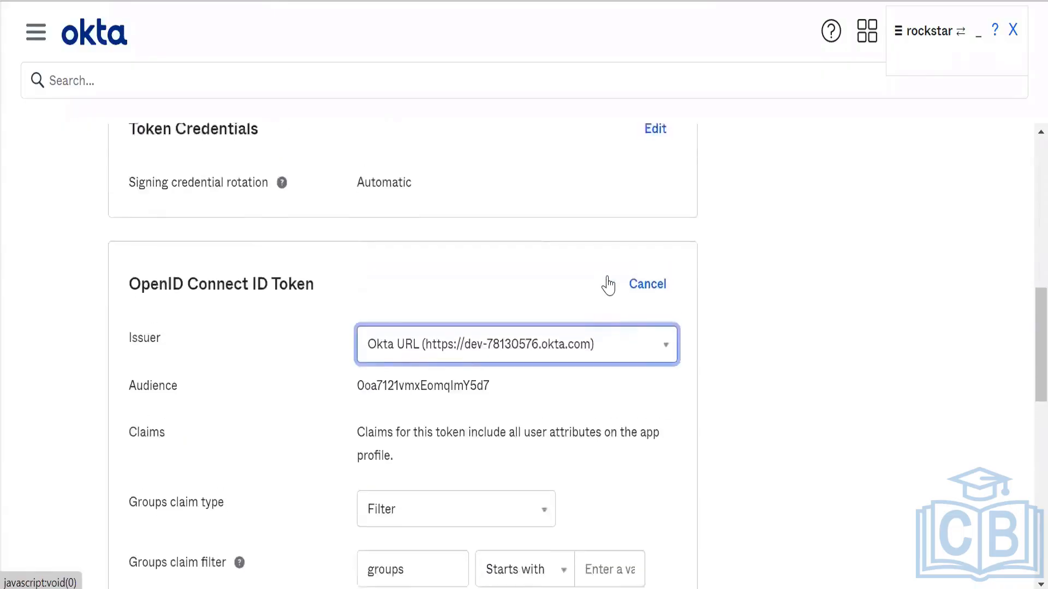
pyautogui.scroll(-5, 608, 278)
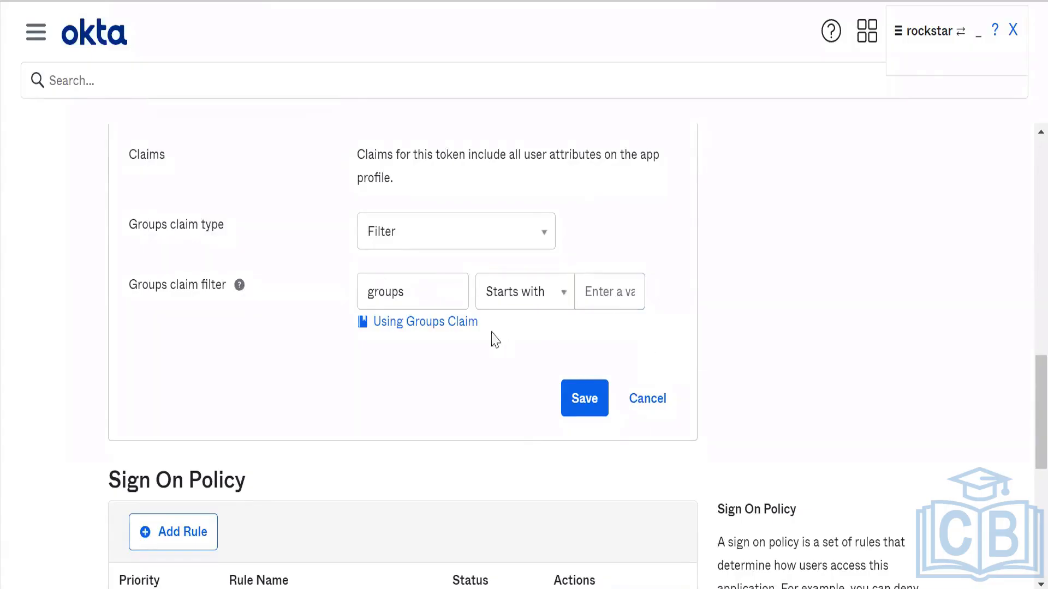
pyautogui.click(574, 392)
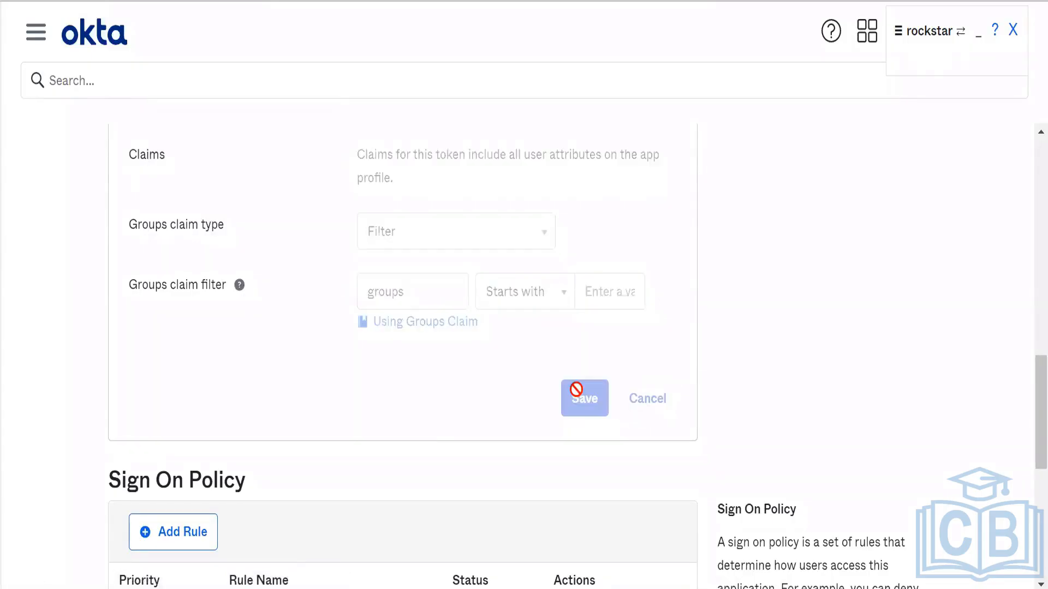
# Check the saved issuer entry of the OpenID Connect ID token.
pyautogui.scroll(-6, 427, 243)
pyautogui.scroll(12, 428, 244)
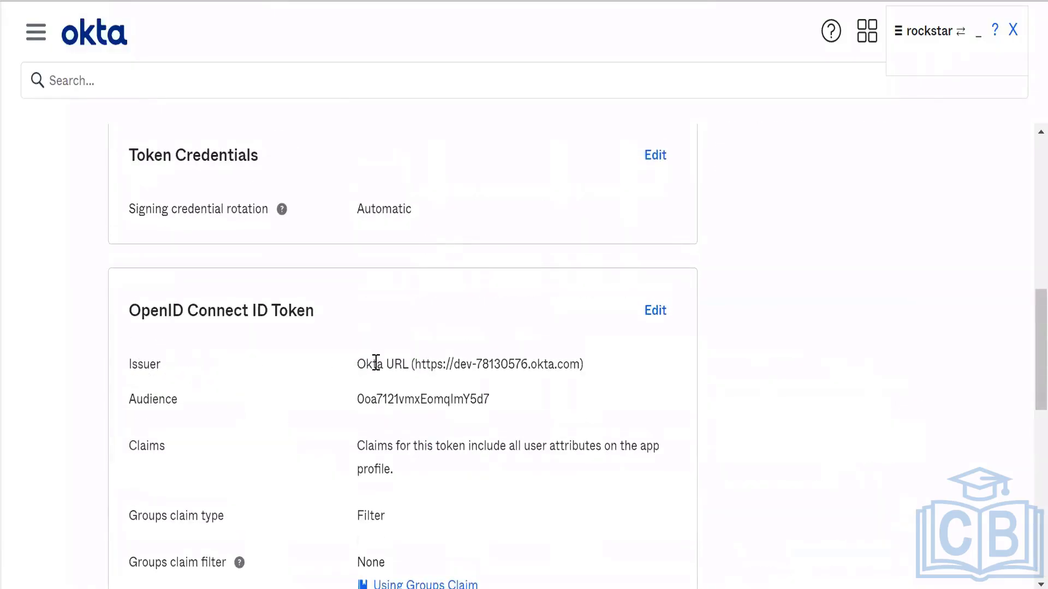
pyautogui.tripleClick(585, 366)
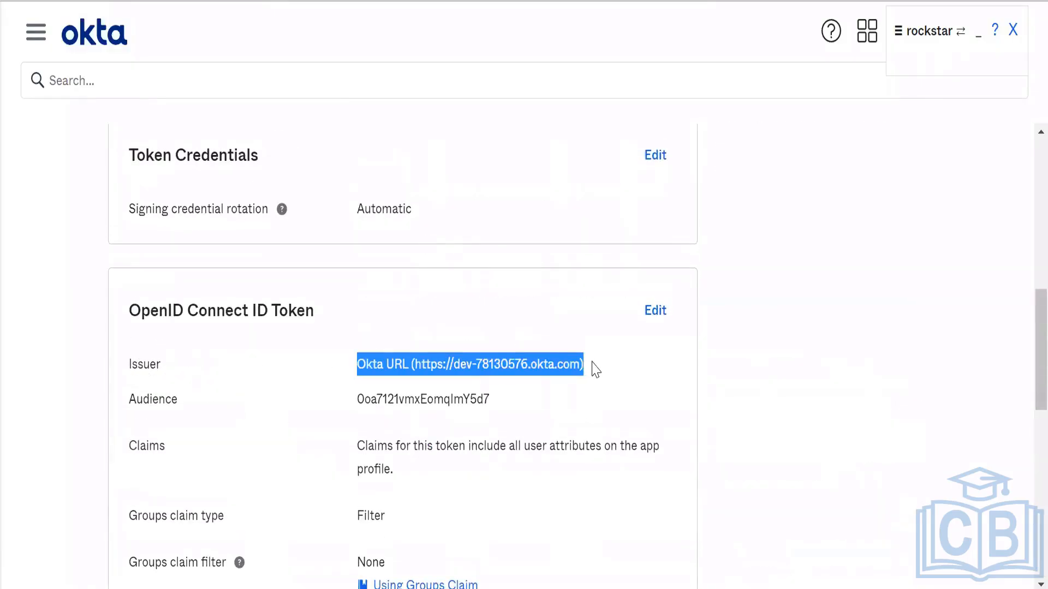
pyautogui.scroll(-6, 596, 370)
pyautogui.scroll(9, 596, 369)
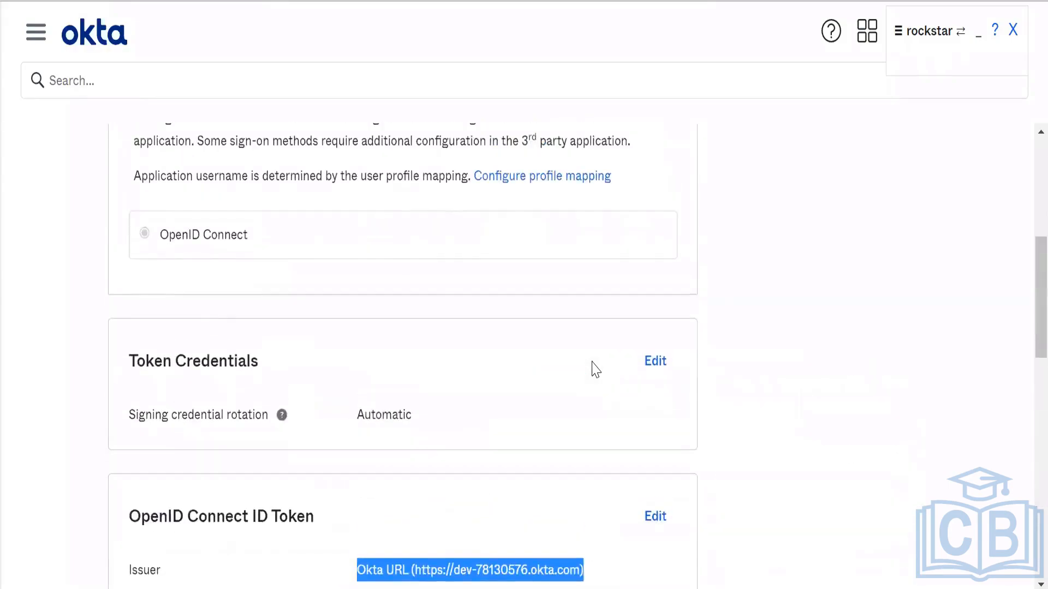
# Open the Okta API scopes of OIDC App and examine the available scopes and their consent status.
pyautogui.scroll(4, 596, 370)
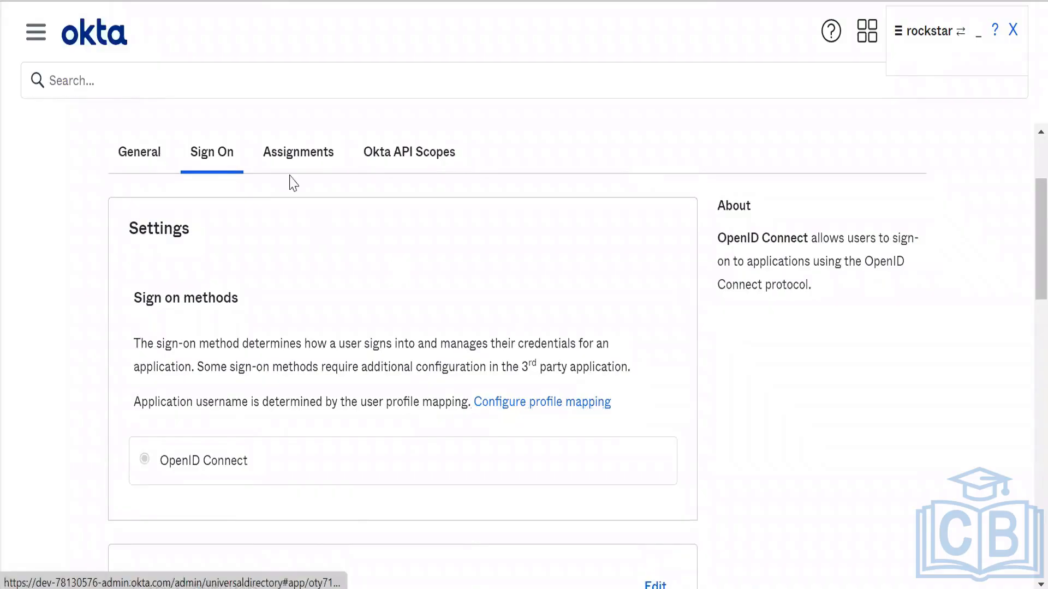
pyautogui.click(415, 152)
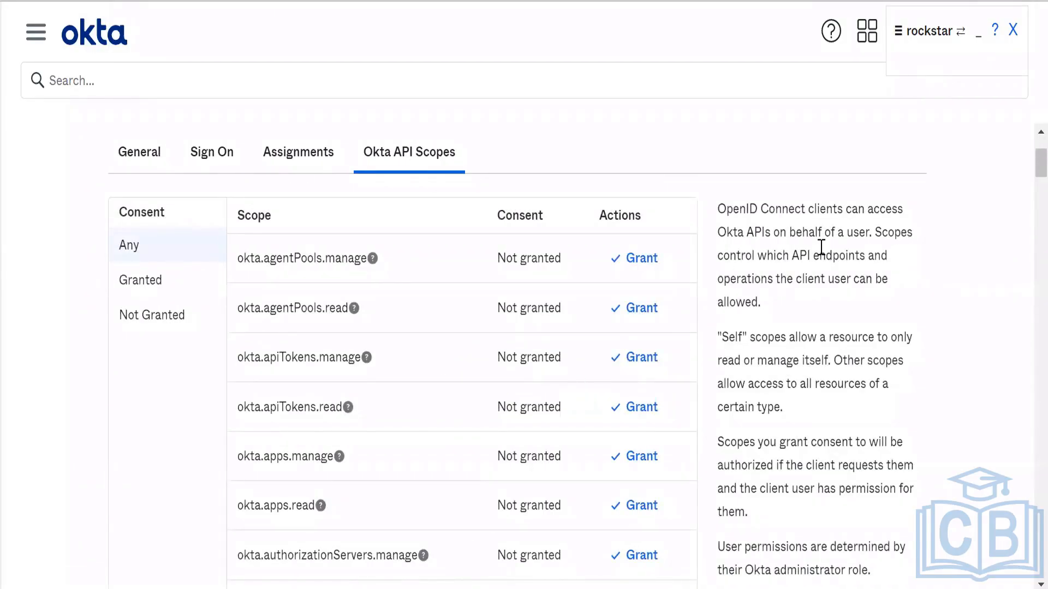
pyautogui.scroll(-3, 821, 247)
pyautogui.scroll(5, 840, 243)
pyautogui.scroll(-5, 416, 420)
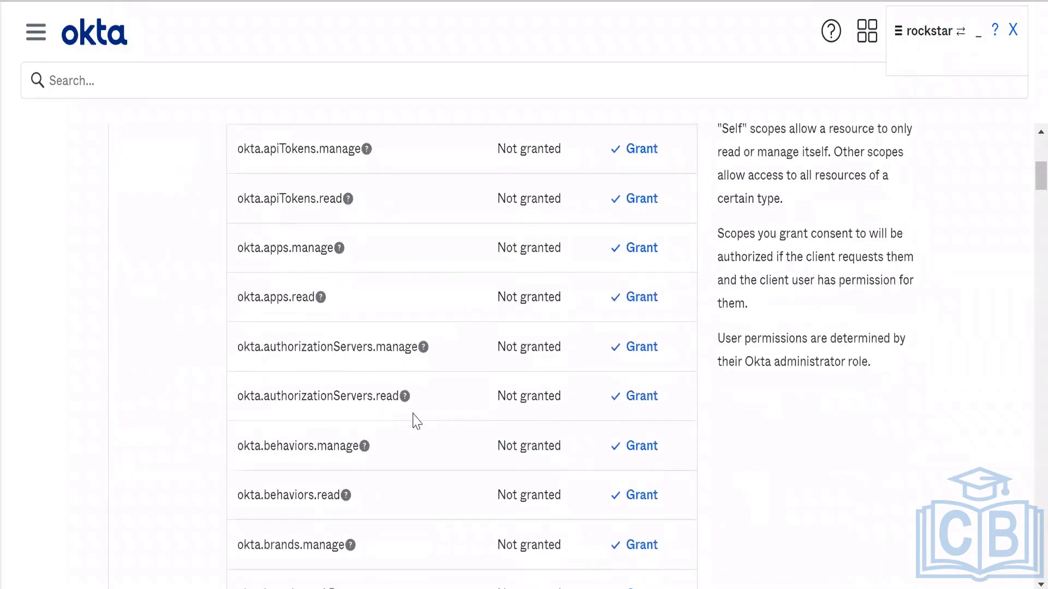
pyautogui.scroll(-15, 416, 420)
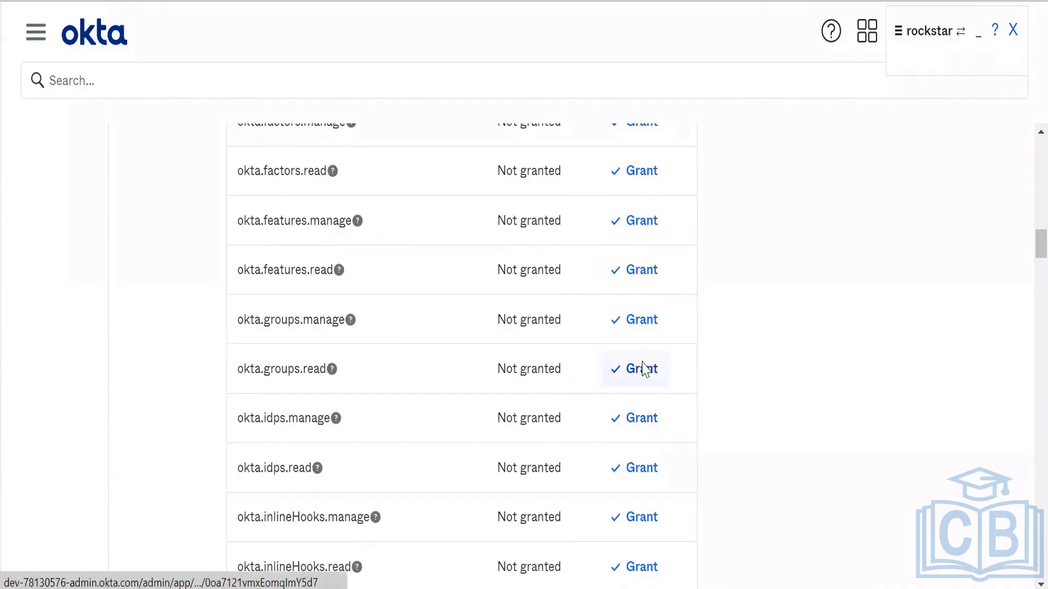
pyautogui.scroll(-8, 644, 369)
pyautogui.scroll(-8, 644, 369)
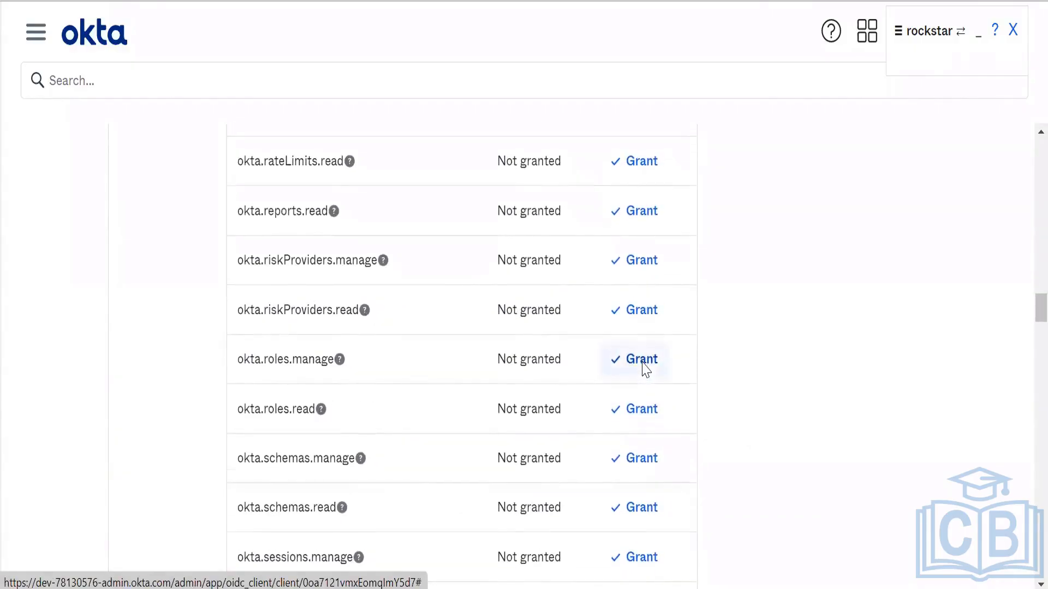
pyautogui.scroll(-6, 643, 368)
pyautogui.scroll(-10, 333, 270)
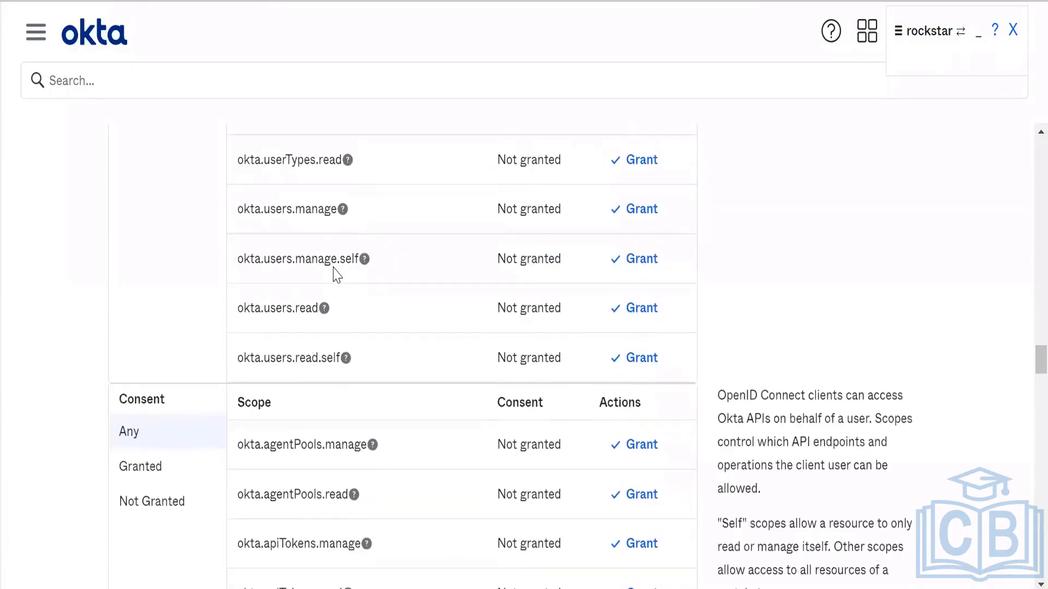
pyautogui.scroll(-15, 266, 525)
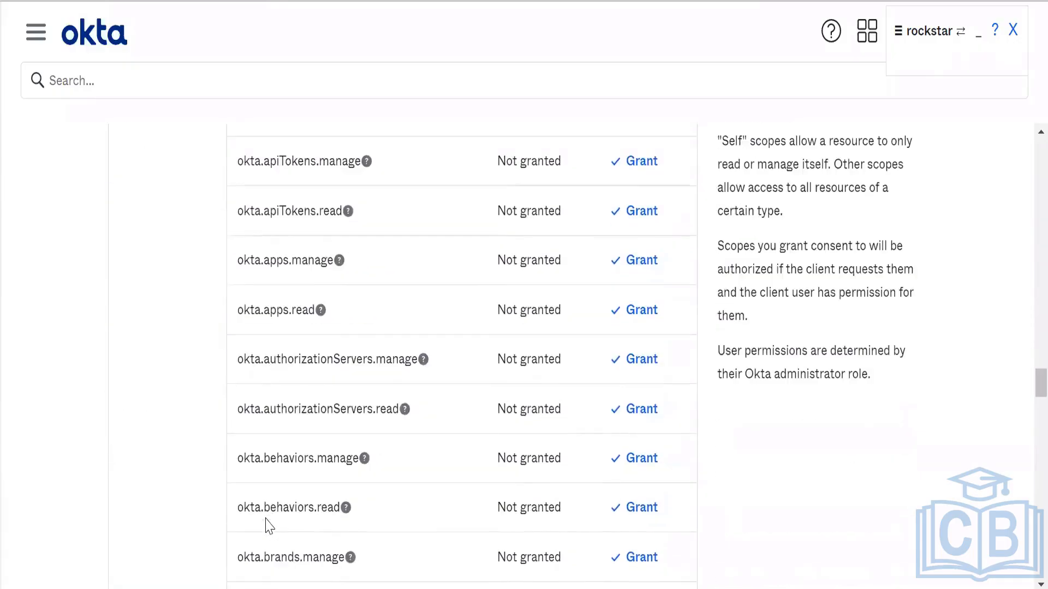
pyautogui.scroll(10, 266, 527)
pyautogui.scroll(3, 266, 518)
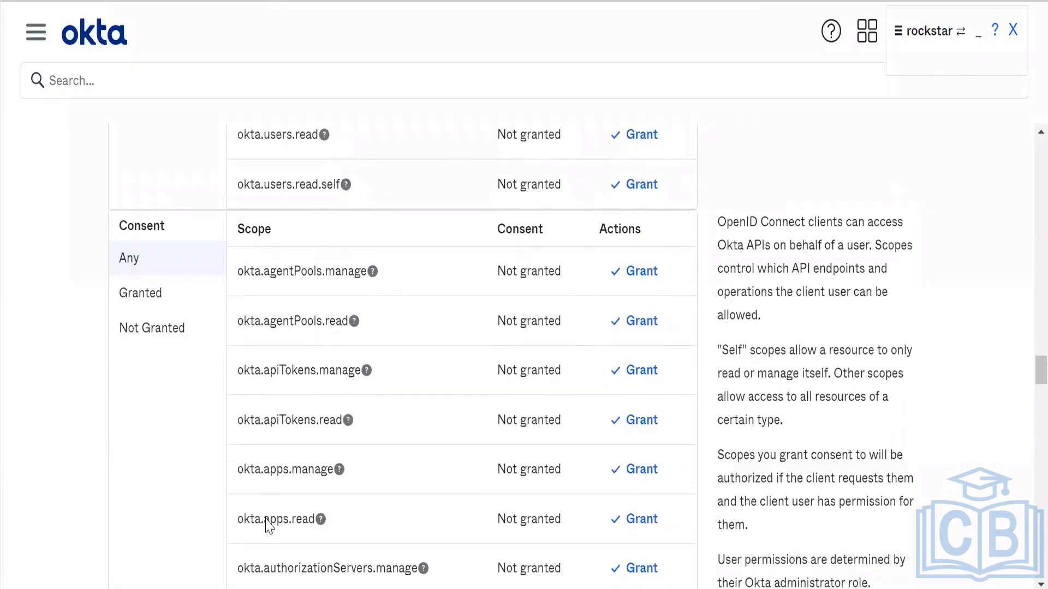
pyautogui.scroll(-3, 266, 519)
pyautogui.scroll(-20, 265, 525)
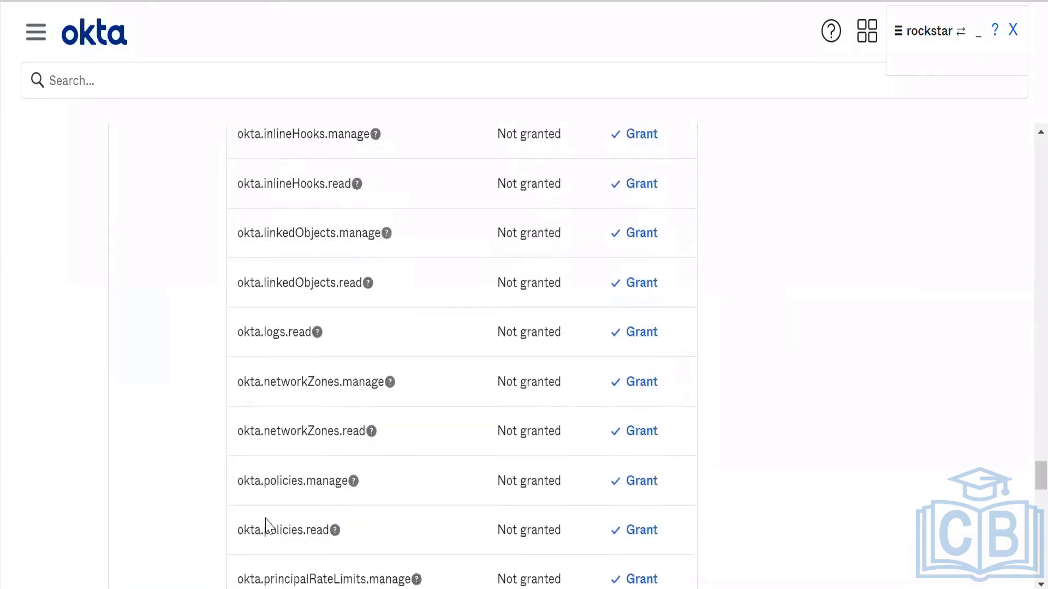
pyautogui.scroll(20, 266, 525)
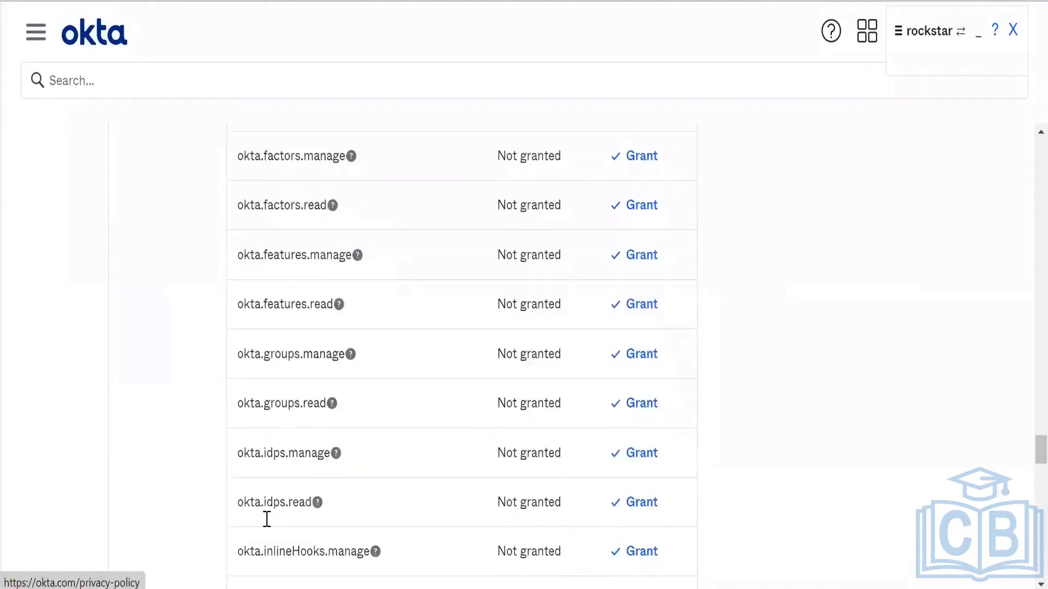
pyautogui.scroll(-10, 266, 518)
pyautogui.scroll(12, 266, 518)
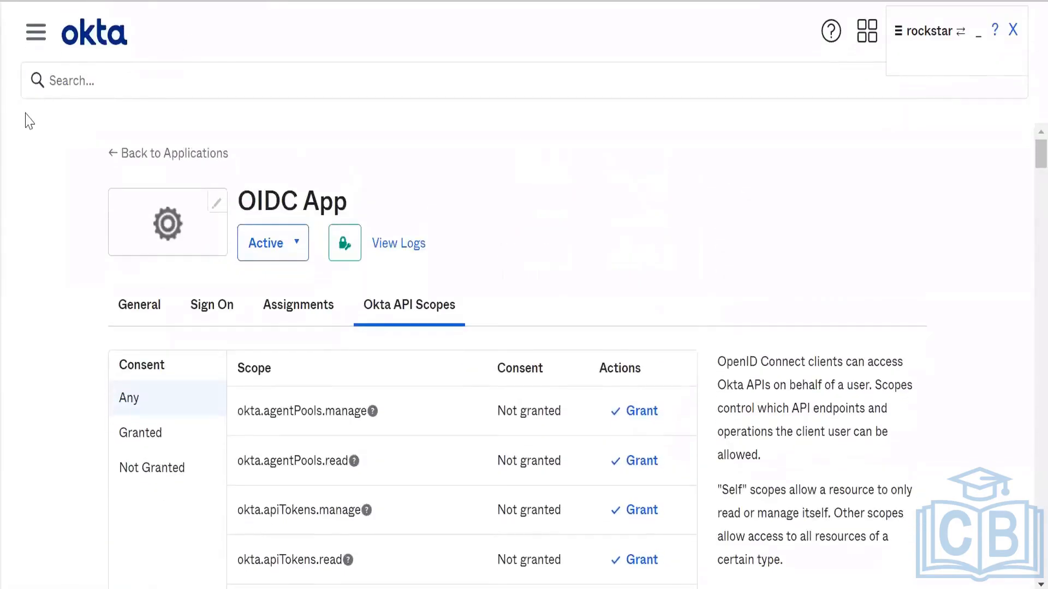
# Open the Self Service page for applications and review the user app request settings and available apps.
pyautogui.click(45, 32)
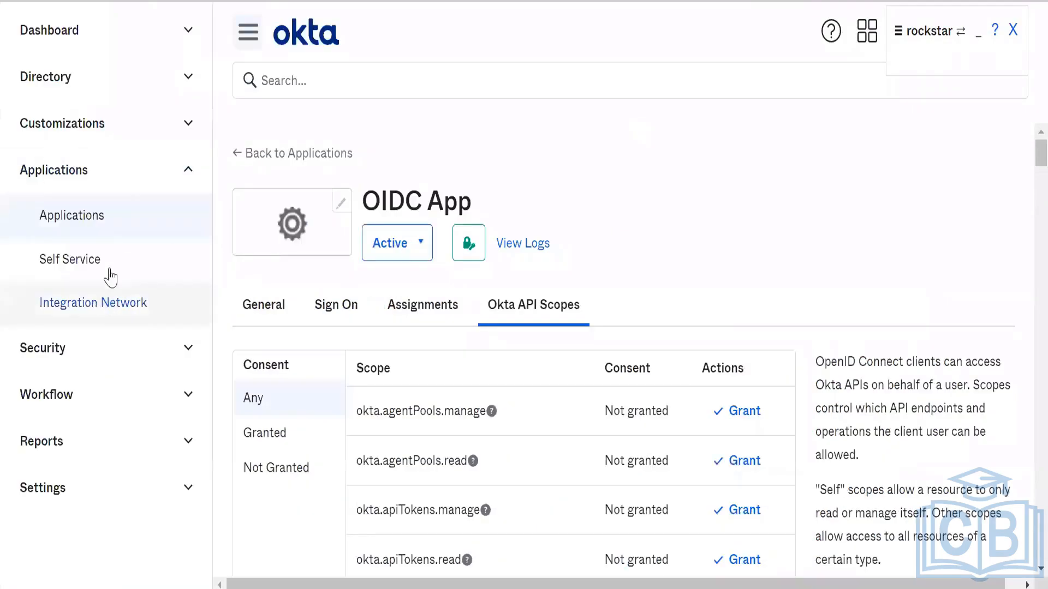
pyautogui.click(114, 217)
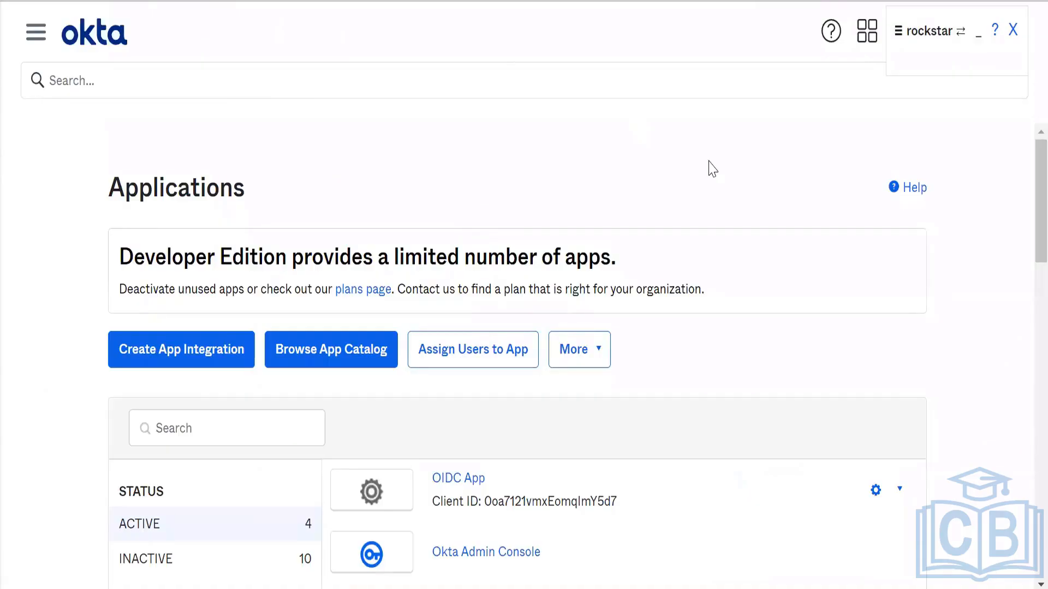
pyautogui.click(35, 47)
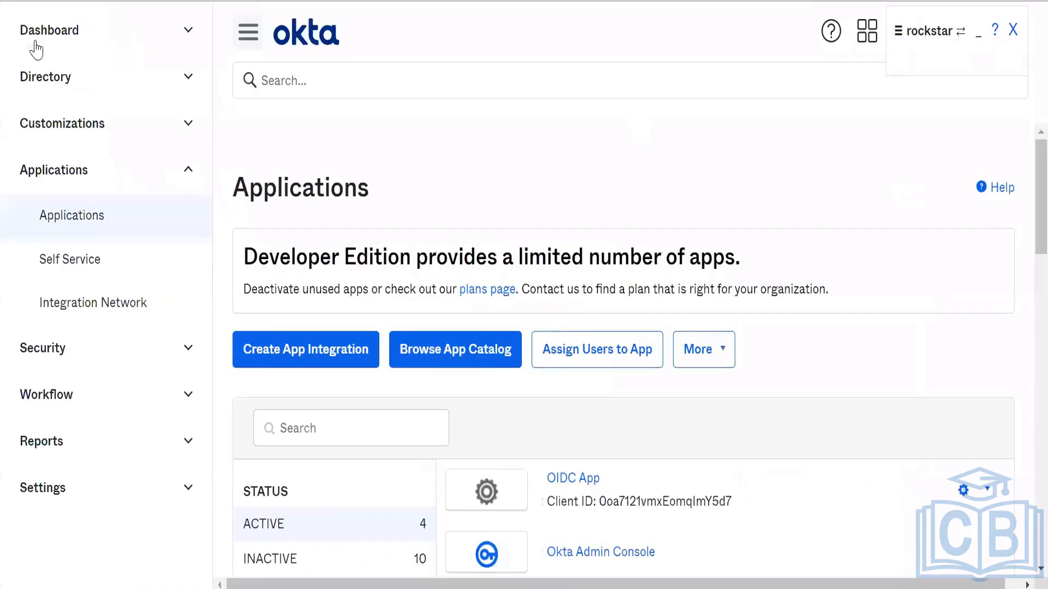
pyautogui.click(86, 281)
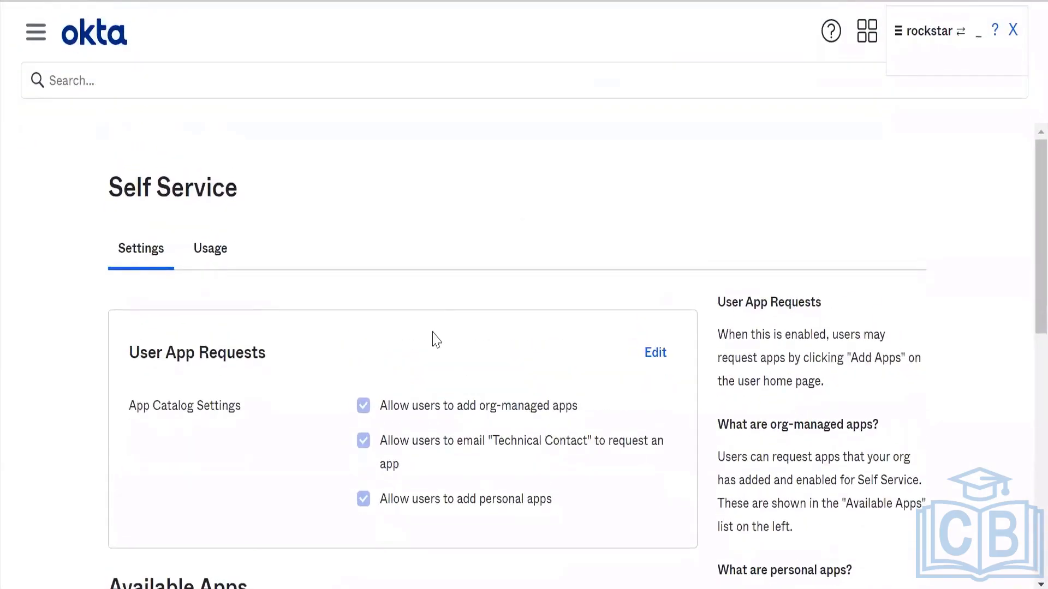
pyautogui.scroll(-10, 432, 332)
pyautogui.scroll(10, 433, 333)
# Open the SpaceX app from the list of active applications.
pyautogui.click(36, 36)
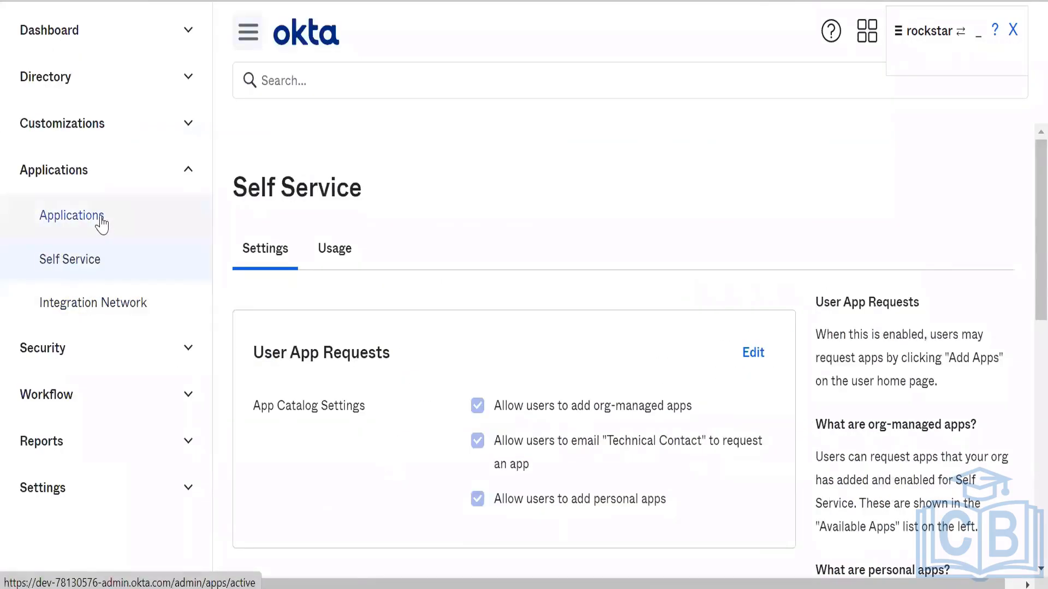
pyautogui.click(101, 218)
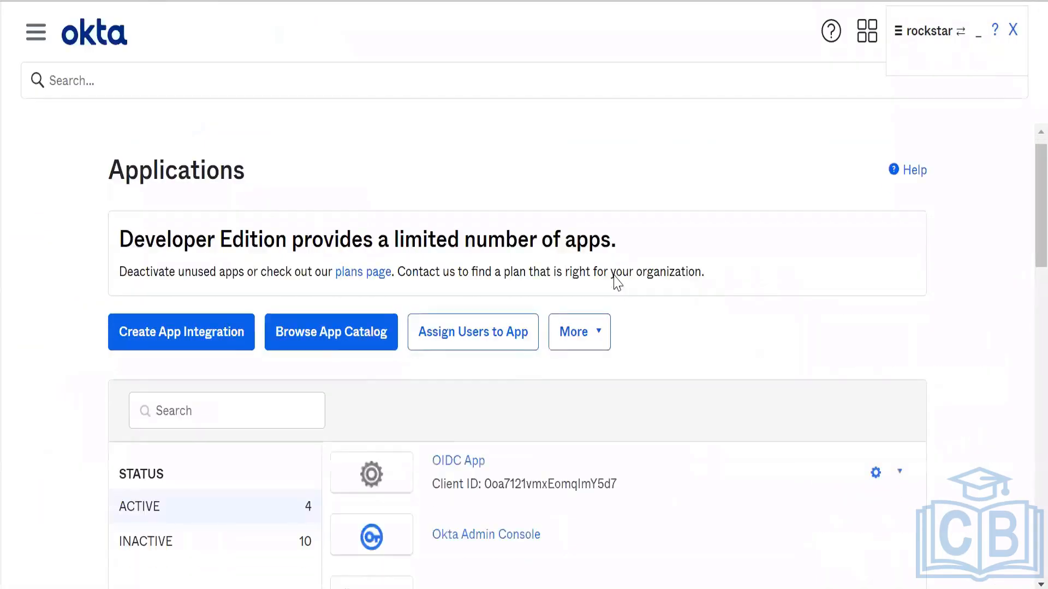
pyautogui.scroll(-5, 617, 282)
pyautogui.scroll(-3, 622, 299)
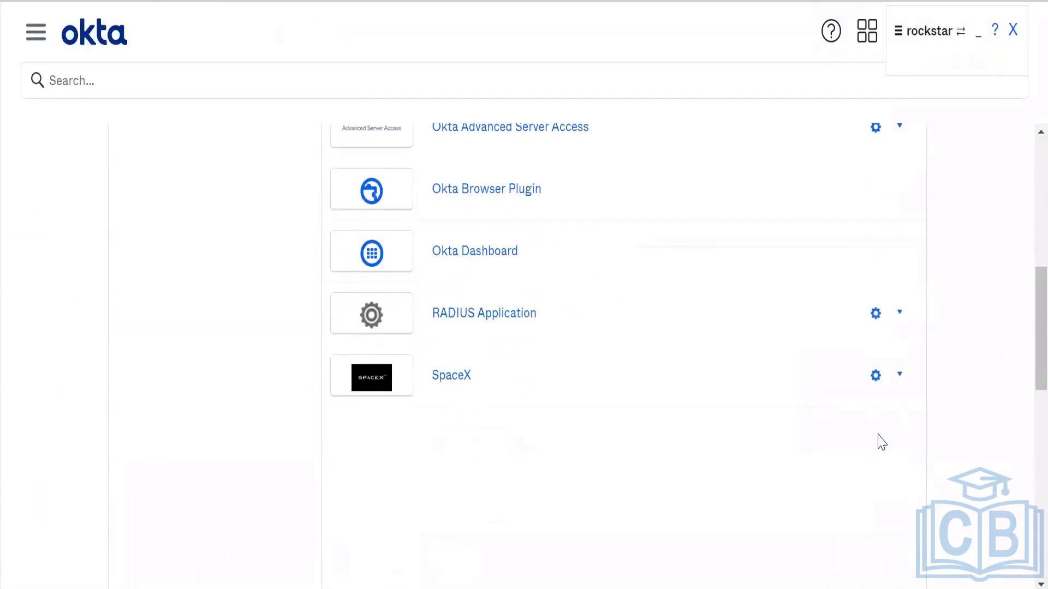
pyautogui.click(875, 377)
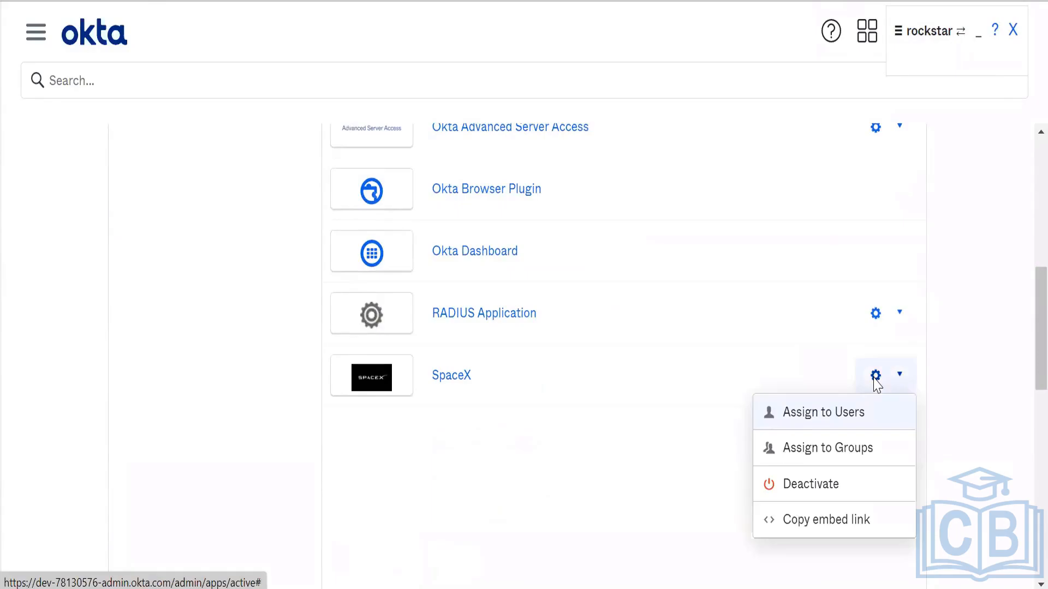
pyautogui.click(452, 376)
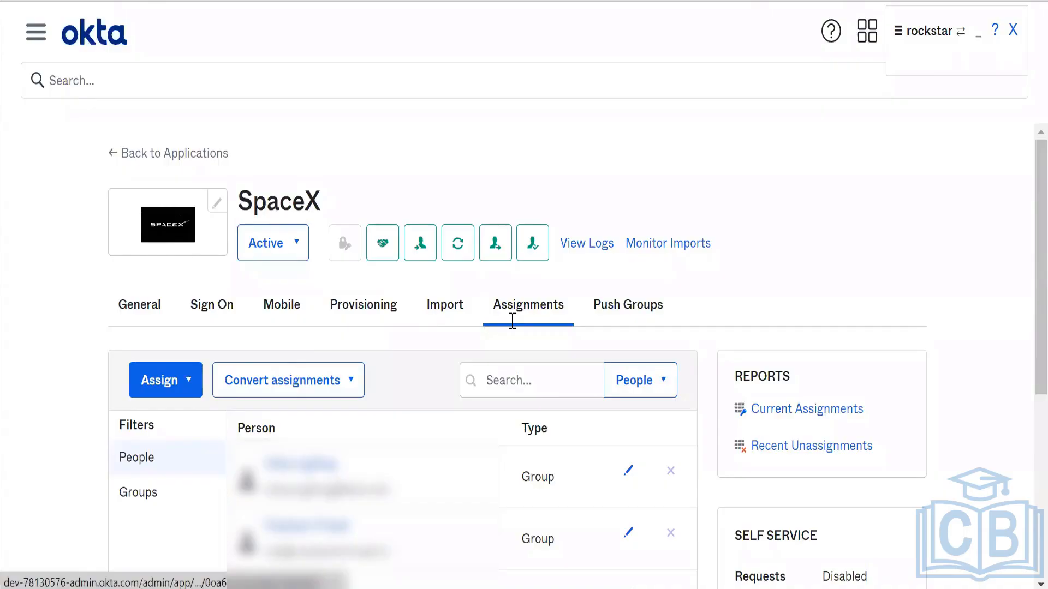
# Check SpaceX's people assignments and its self-service request option, closing the settings without changes.
pyautogui.scroll(-1, 513, 321)
pyautogui.scroll(-4, 512, 321)
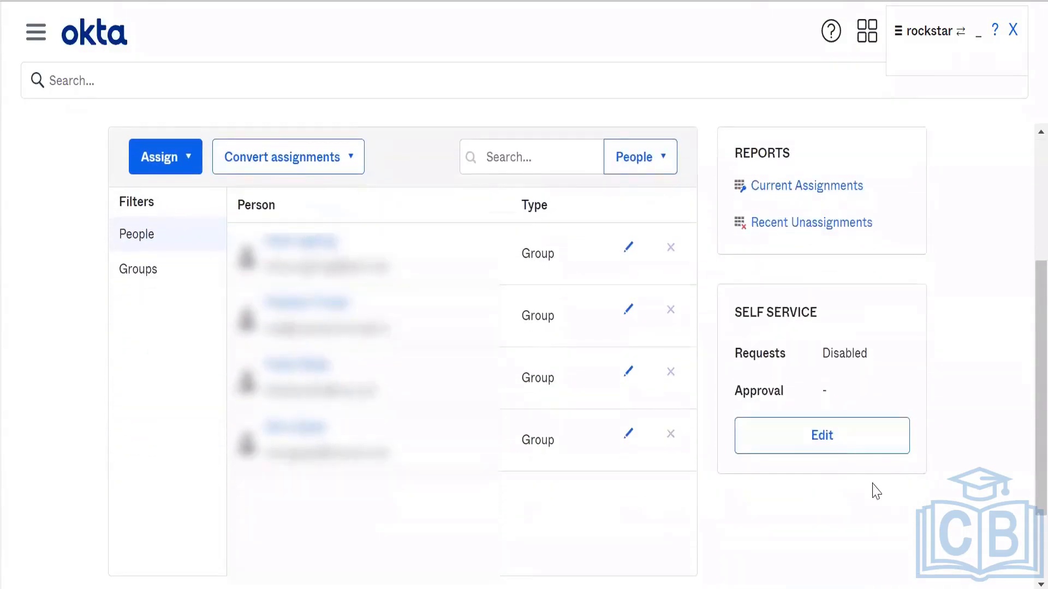
pyautogui.click(833, 437)
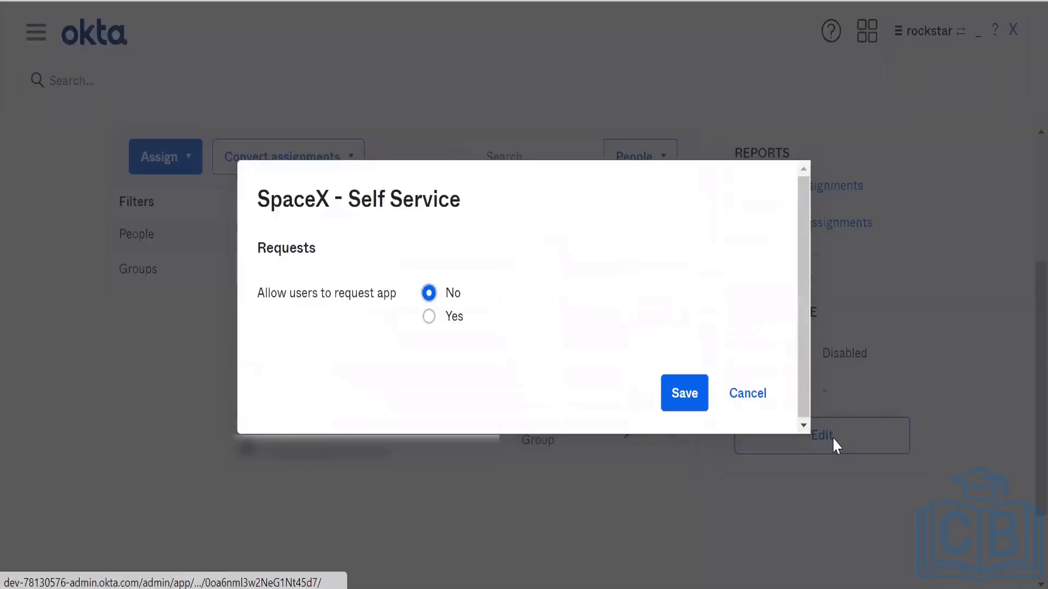
pyautogui.click(748, 395)
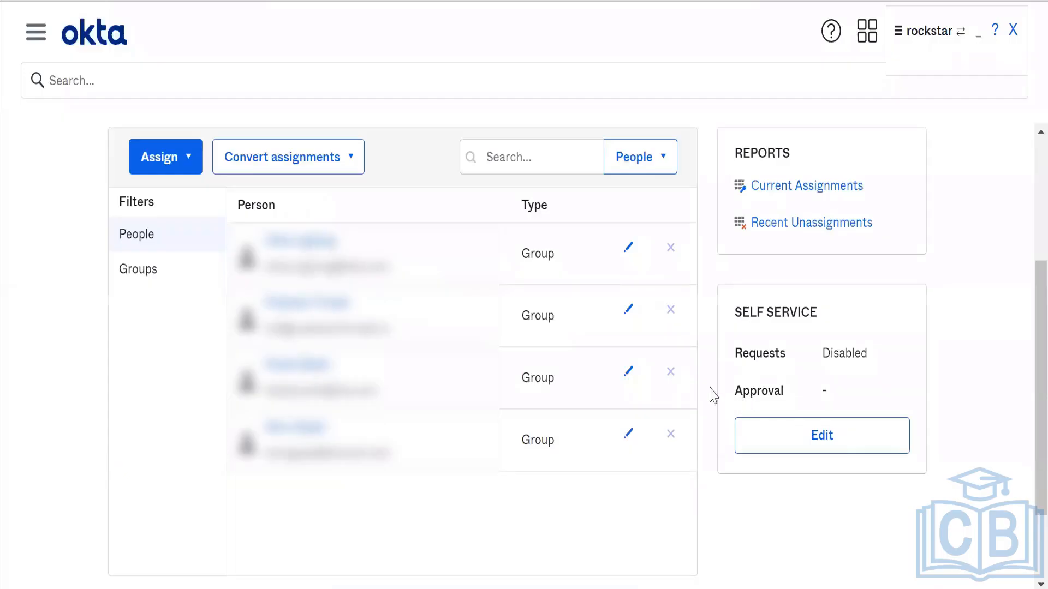
# Remove the Tech-1 group assignment from the SpaceX app.
pyautogui.click(181, 270)
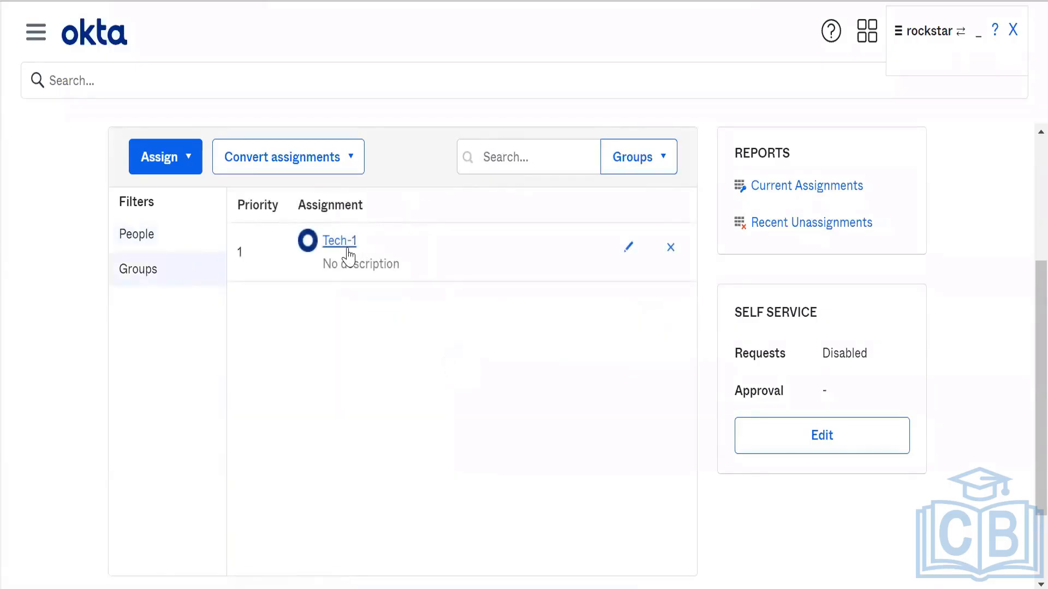
pyautogui.click(670, 247)
pyautogui.click(698, 376)
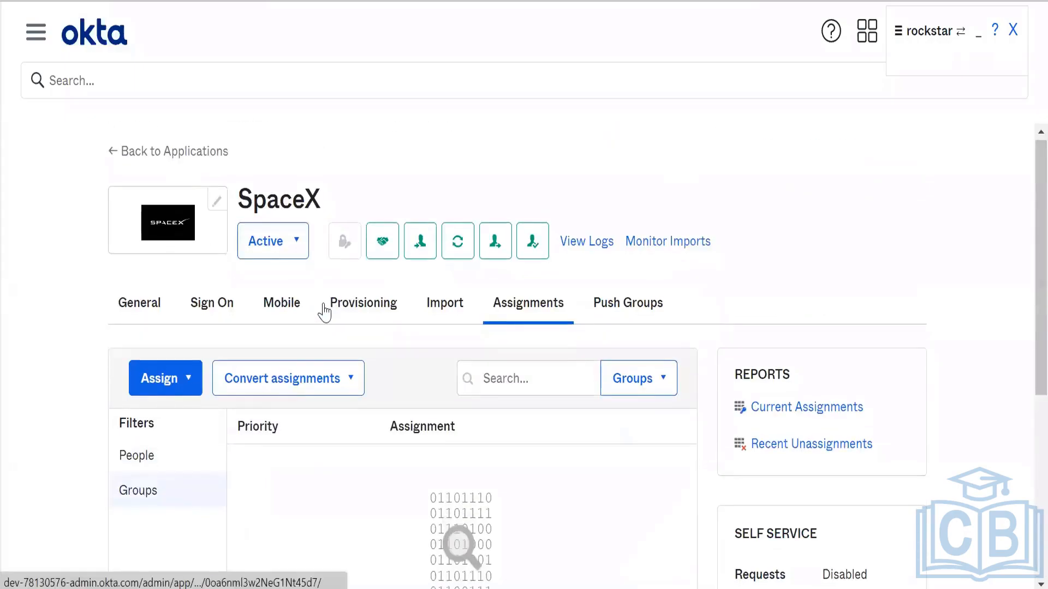
# Review SpaceX's Provisioning to App and API integration settings and open its Push Groups.
pyautogui.click(326, 304)
pyautogui.scroll(-3, 547, 328)
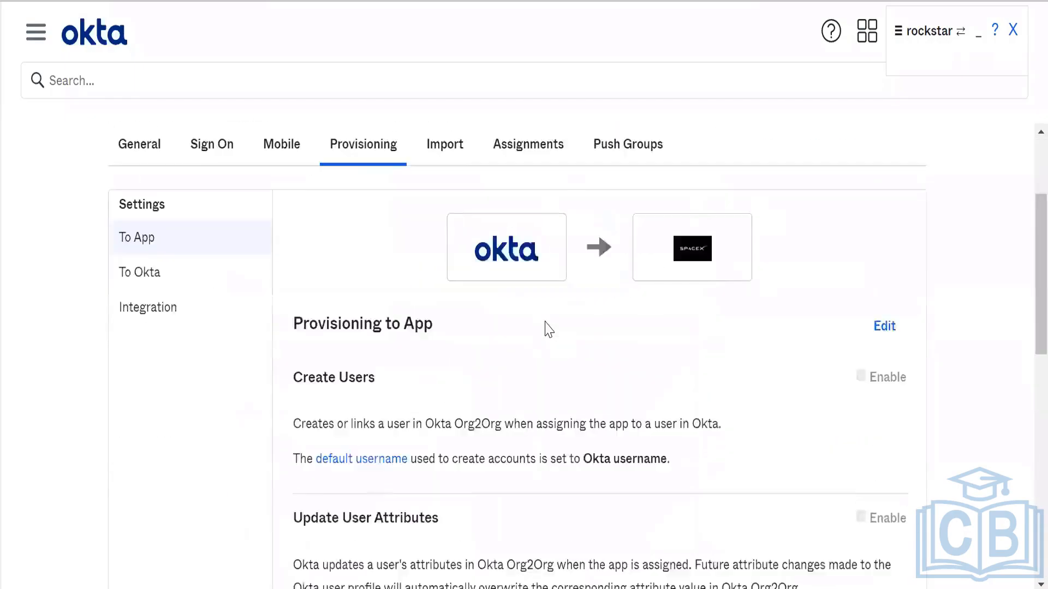
pyautogui.click(143, 285)
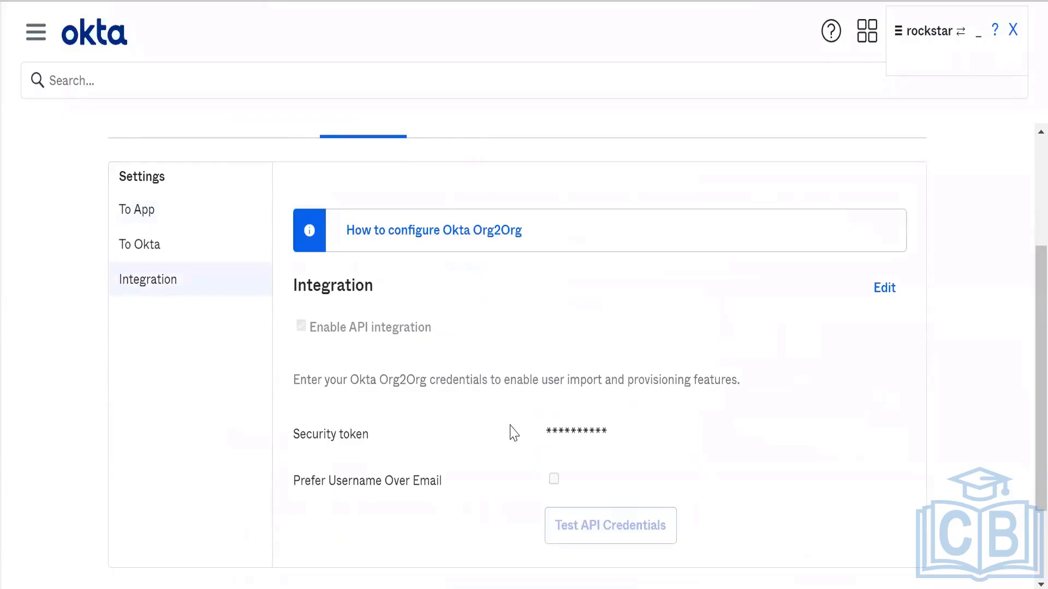
pyautogui.scroll(-1, 510, 431)
pyautogui.scroll(5, 510, 430)
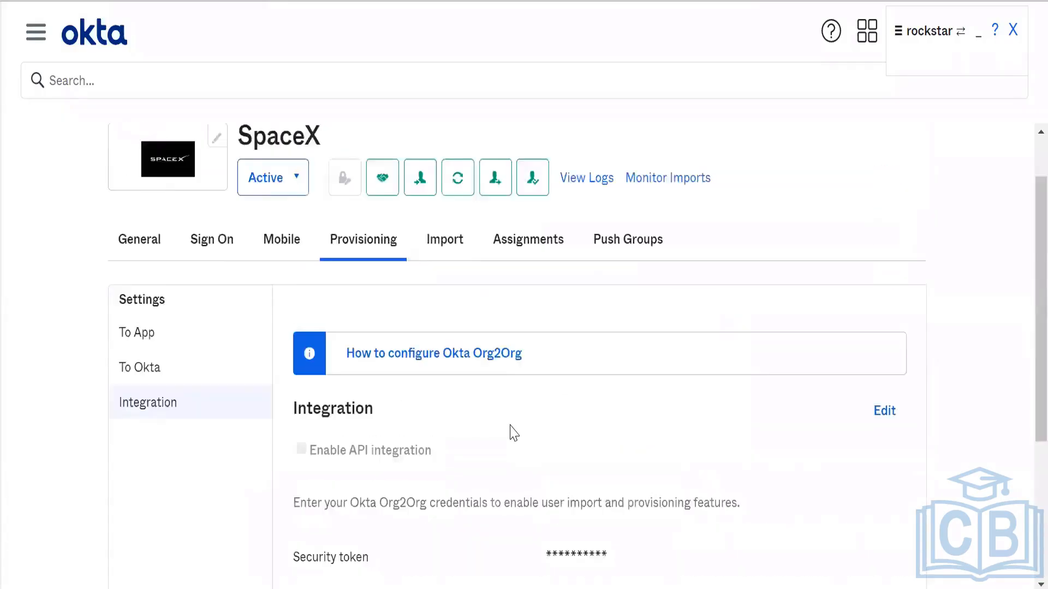
pyautogui.click(622, 307)
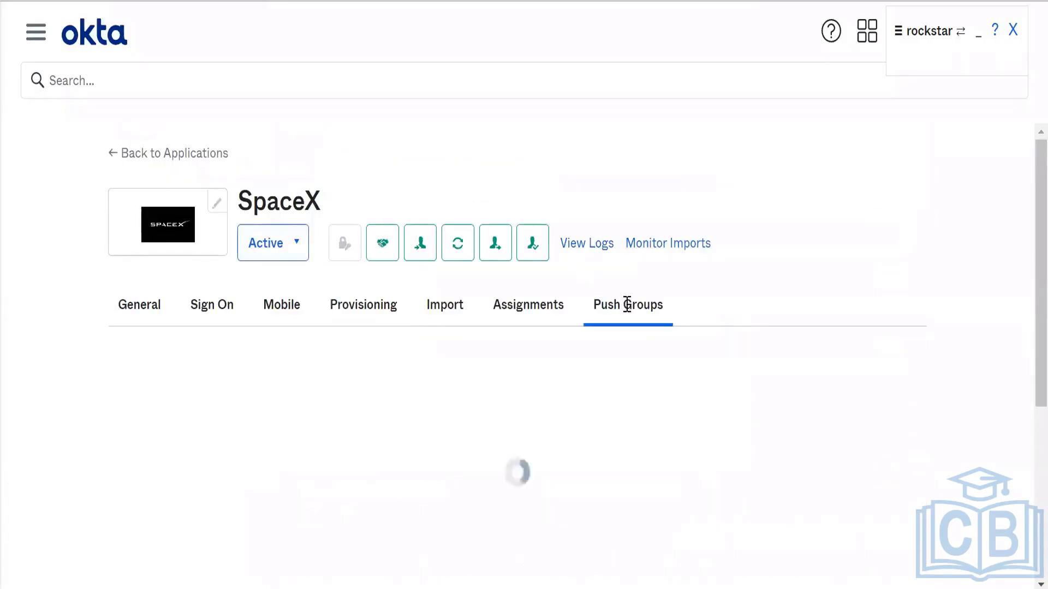
# In SpaceX's self-service settings, allow users to request the app and add the requester note "No contractors".
pyautogui.click(531, 308)
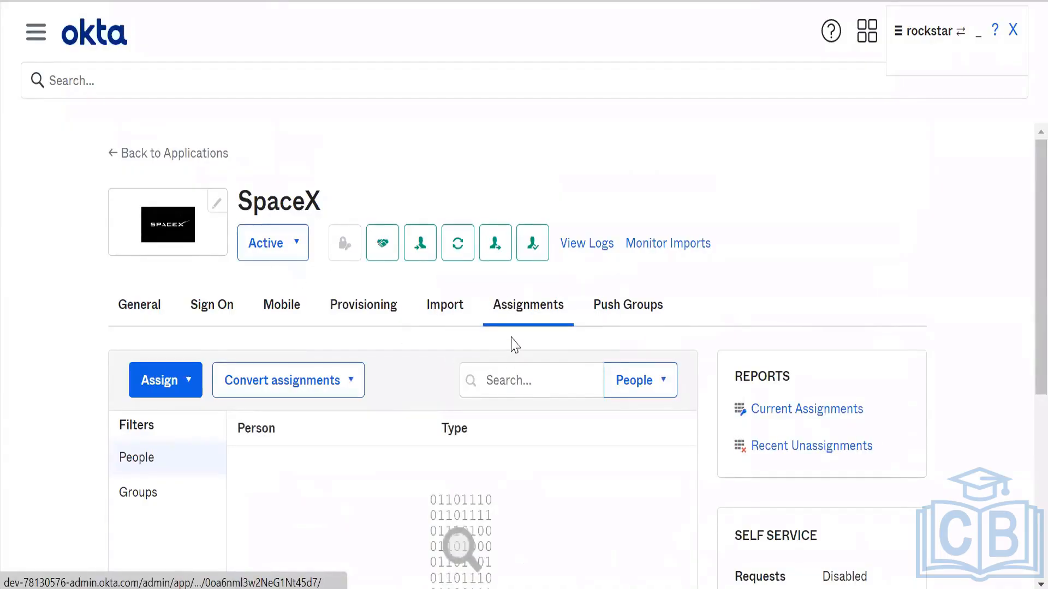
pyautogui.scroll(-6, 511, 344)
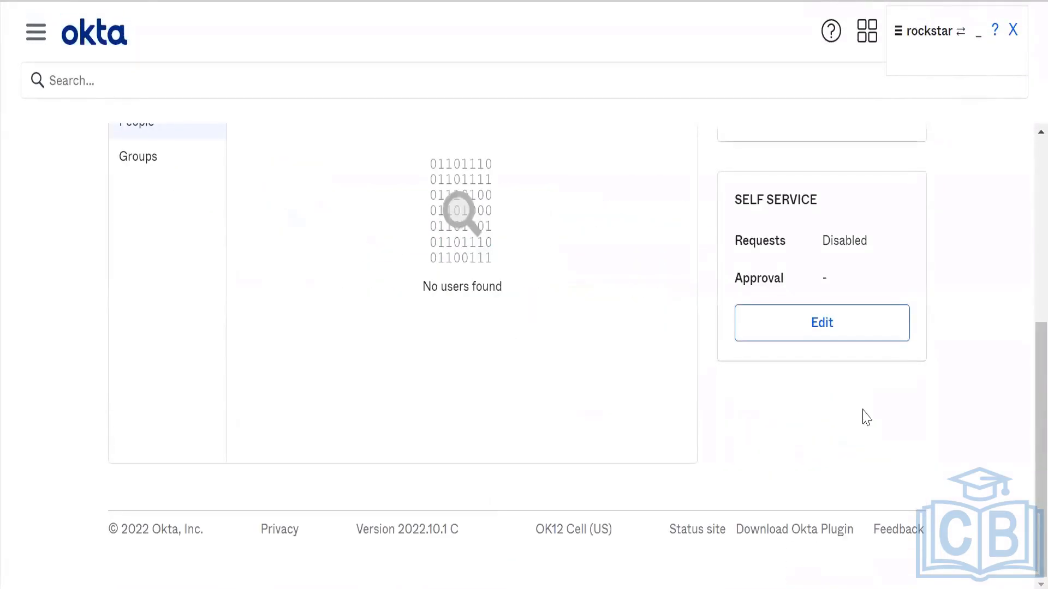
pyautogui.click(815, 323)
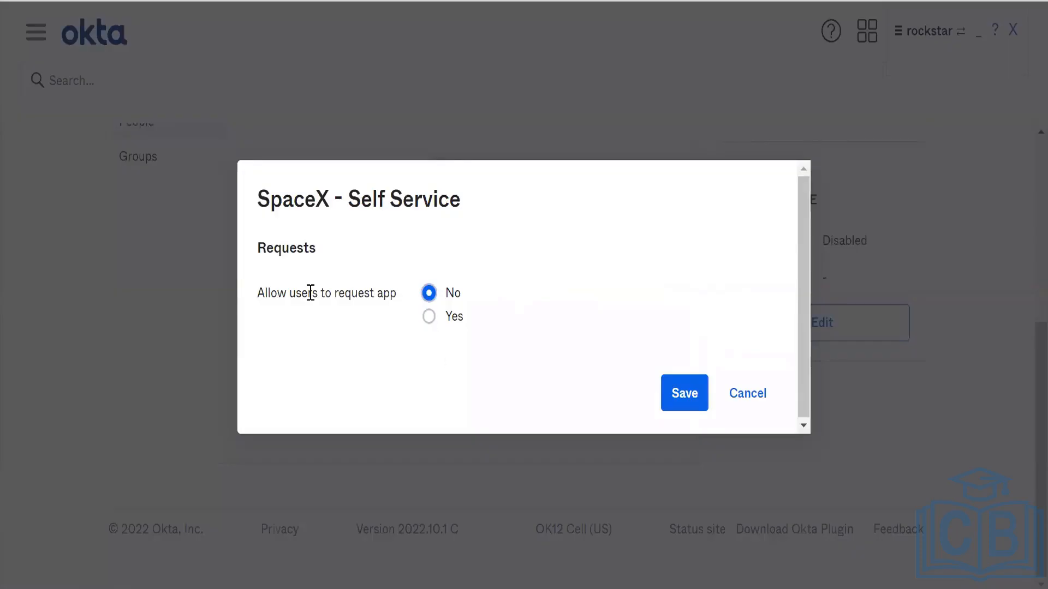
pyautogui.click(430, 317)
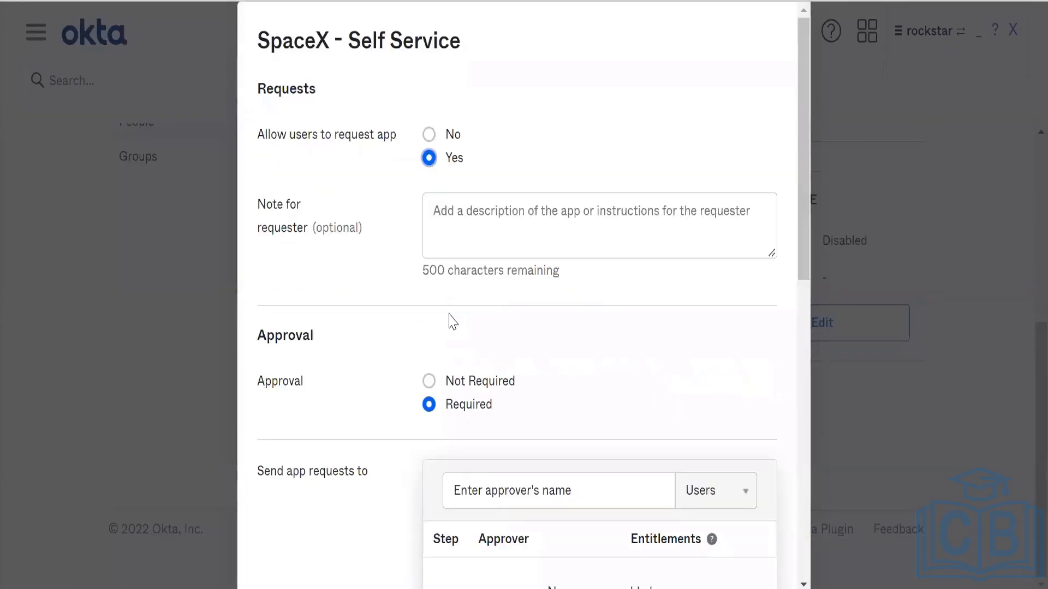
pyautogui.scroll(-3, 450, 320)
pyautogui.click(479, 123)
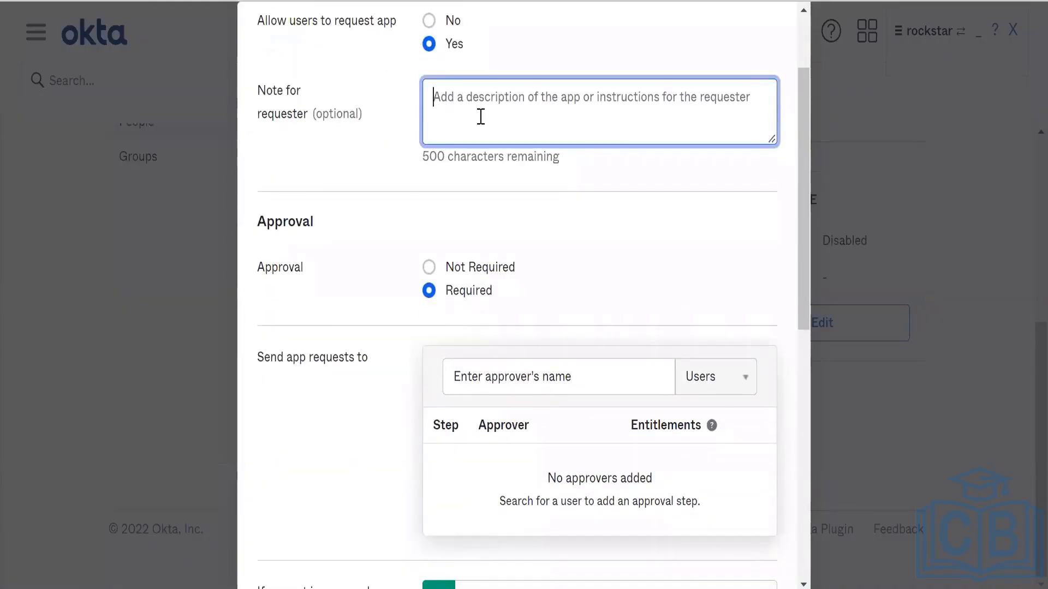
pyautogui.write('No contr')
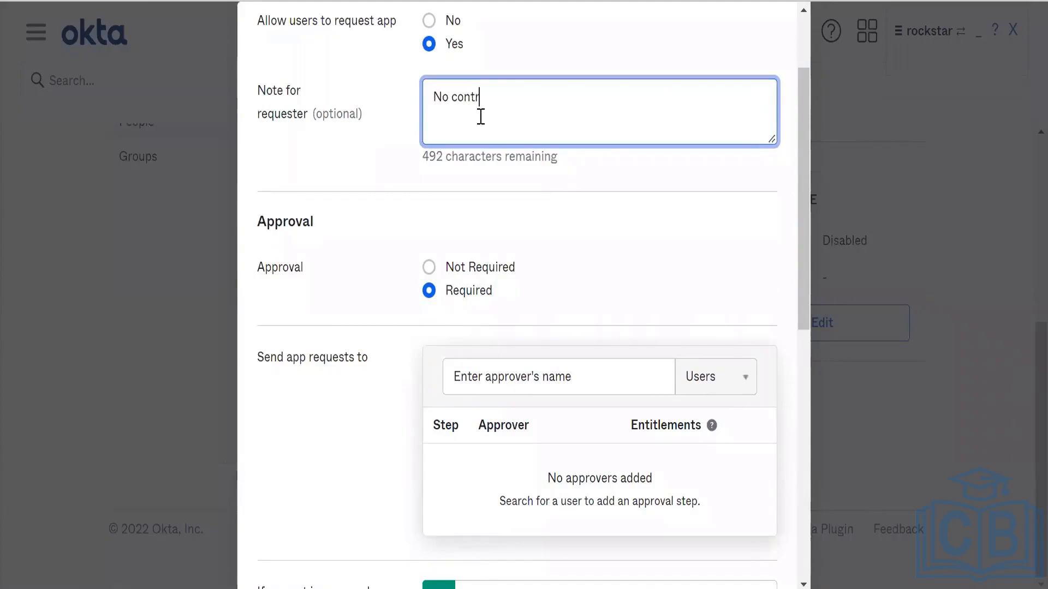
pyautogui.write('actors')
pyautogui.press('Tab')
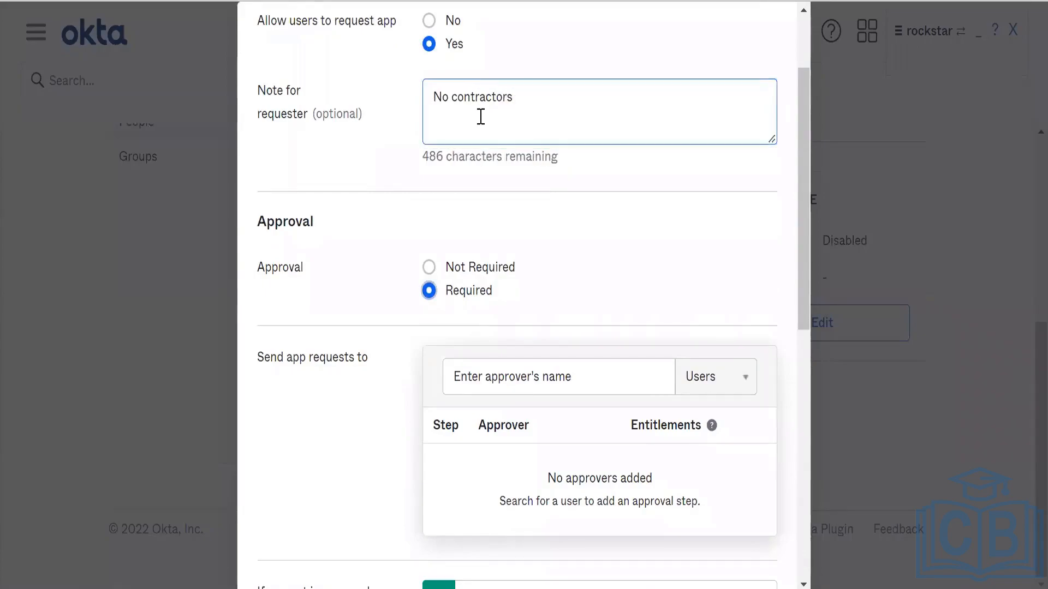
# Add a user as the approver who receives the SpaceX app requests.
pyautogui.scroll(-4, 482, 123)
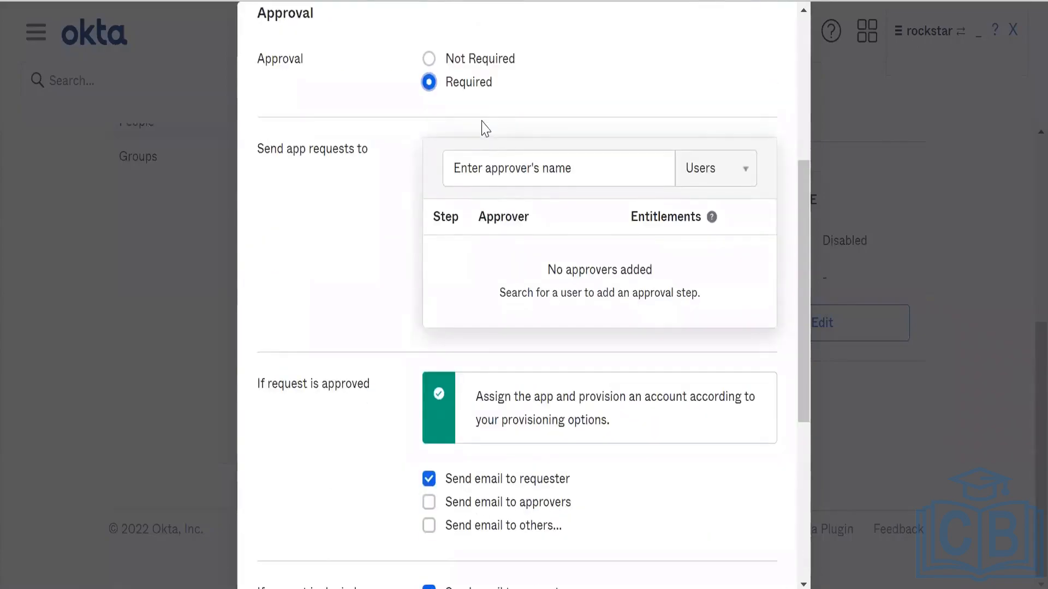
pyautogui.click(550, 172)
pyautogui.write('ug')
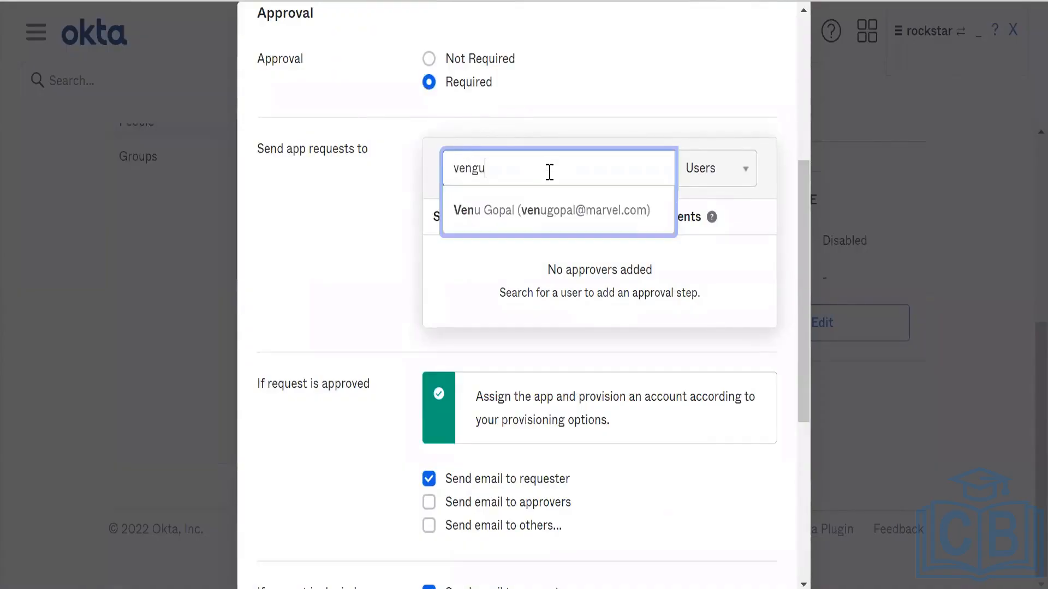
pyautogui.press('BackSpace')
pyautogui.press('BackSpace')
pyautogui.write('u')
pyautogui.click(533, 213)
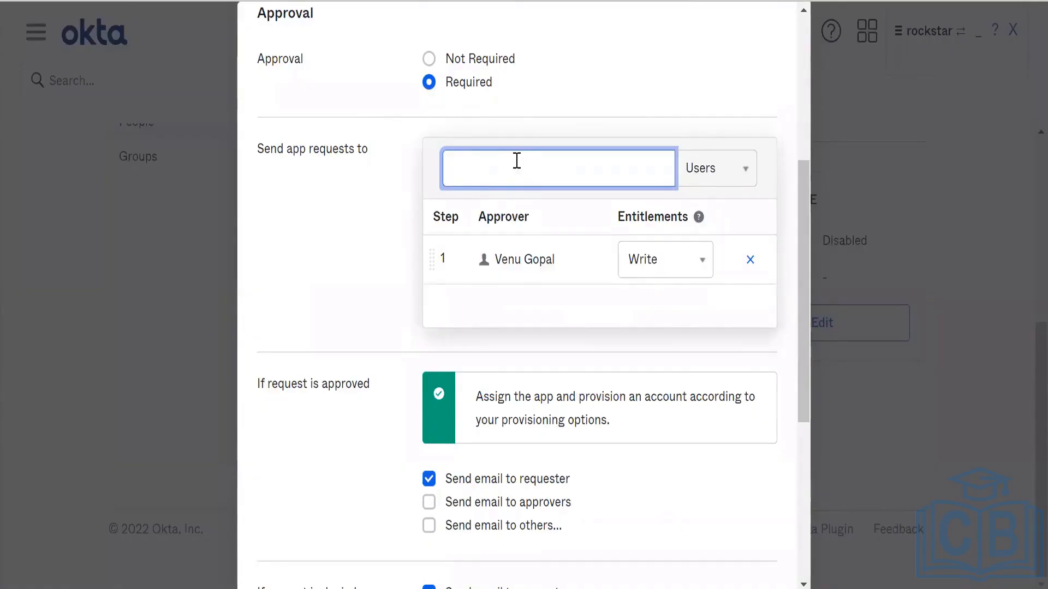
# Enable emails to approvers for denied and expired requests, keep the 1 Week response limit, and save the self-service settings.
pyautogui.scroll(-5, 517, 161)
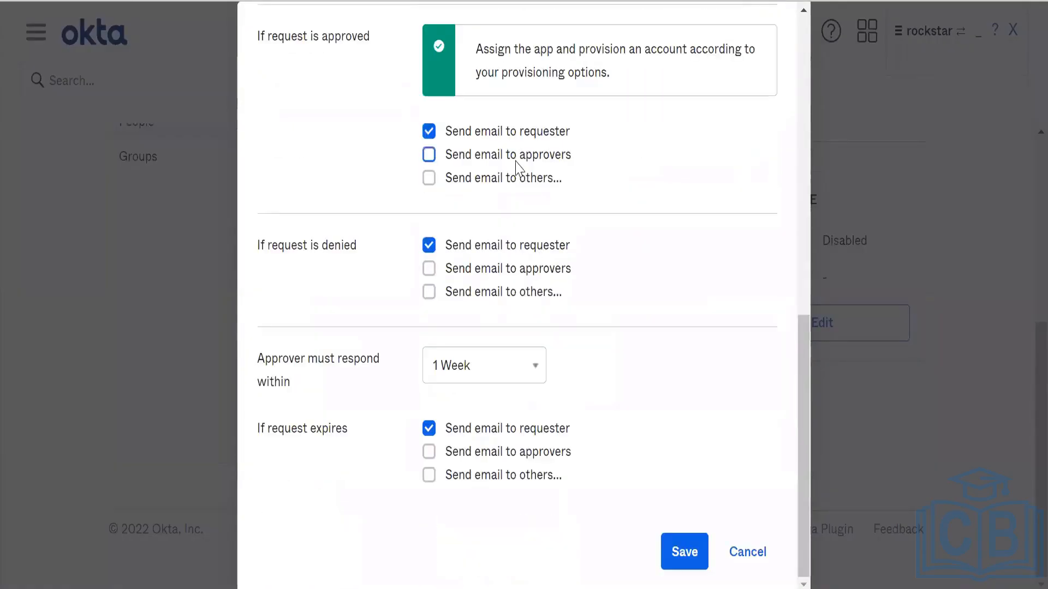
pyautogui.click(517, 271)
pyautogui.click(466, 366)
pyautogui.click(469, 370)
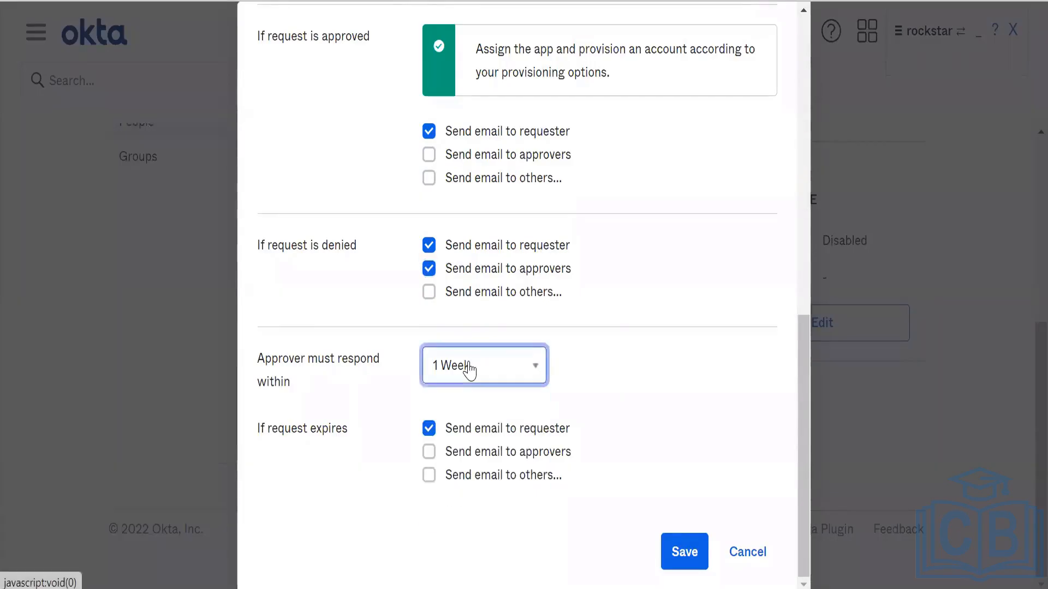
pyautogui.click(424, 455)
pyautogui.click(427, 475)
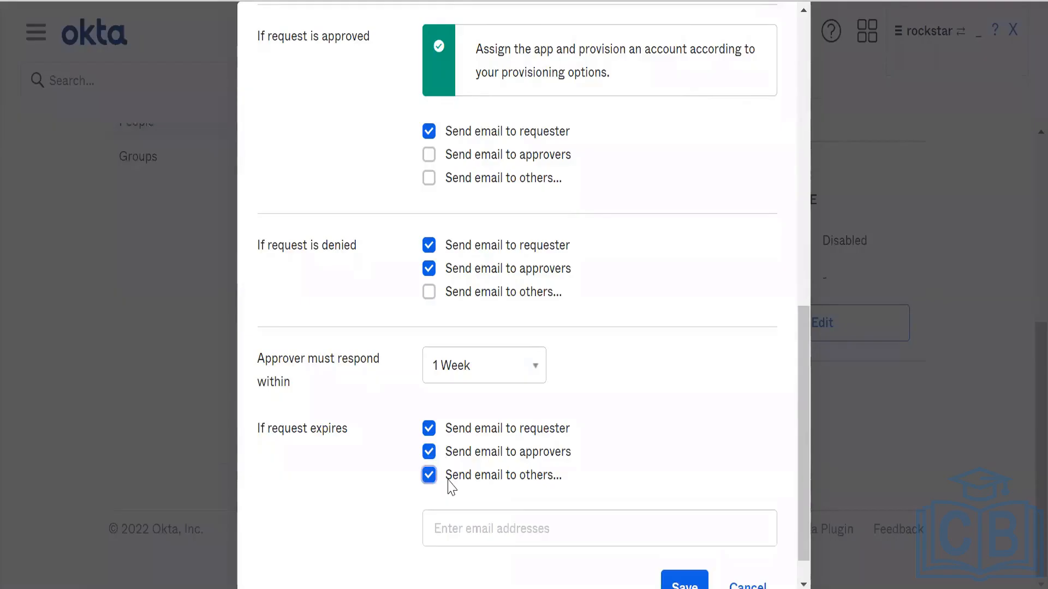
pyautogui.click(448, 481)
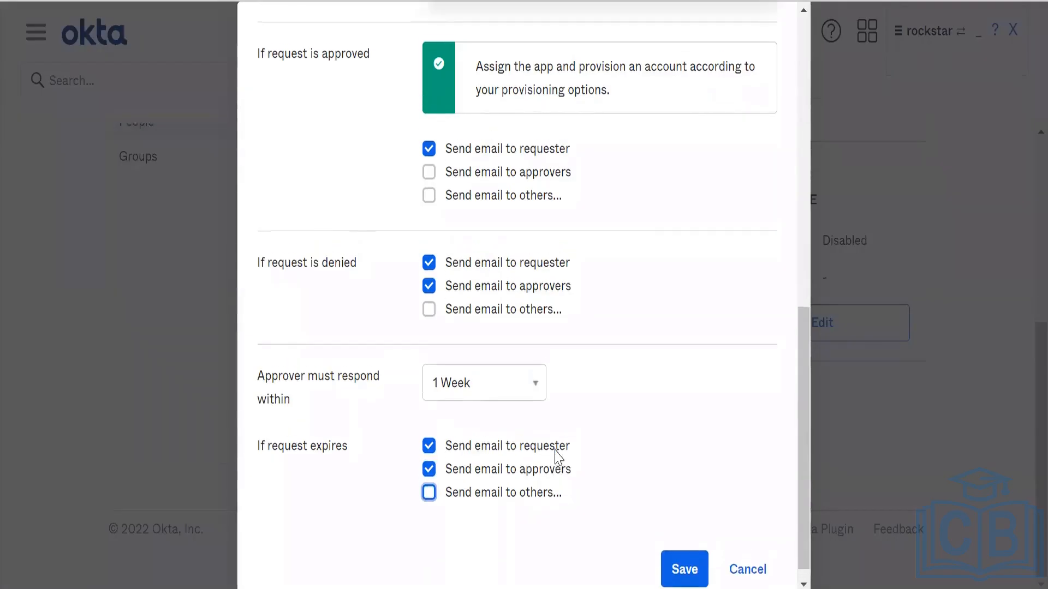
pyautogui.click(685, 551)
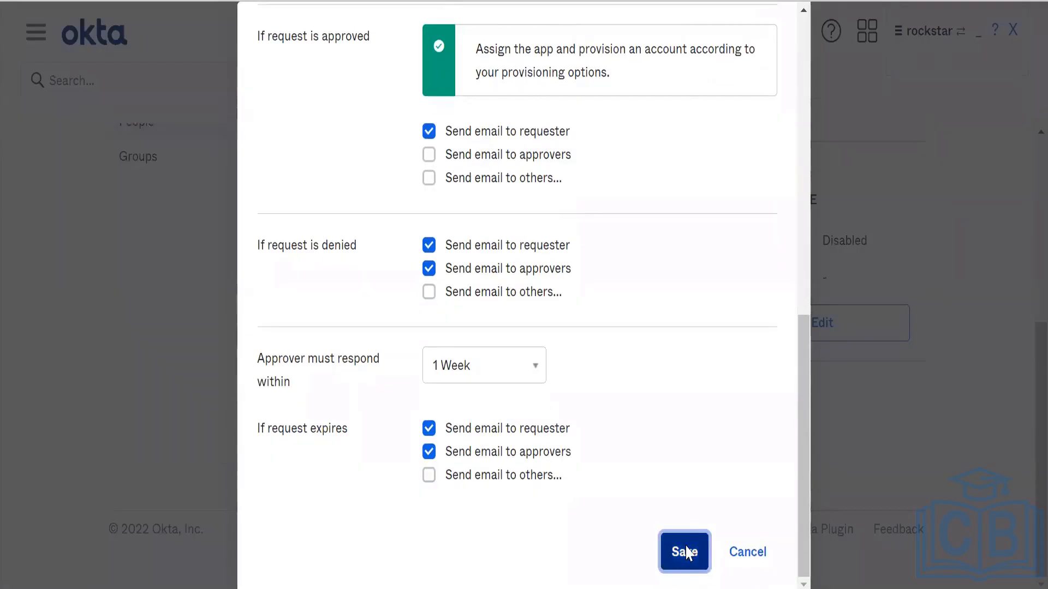
pyautogui.scroll(-2, 505, 325)
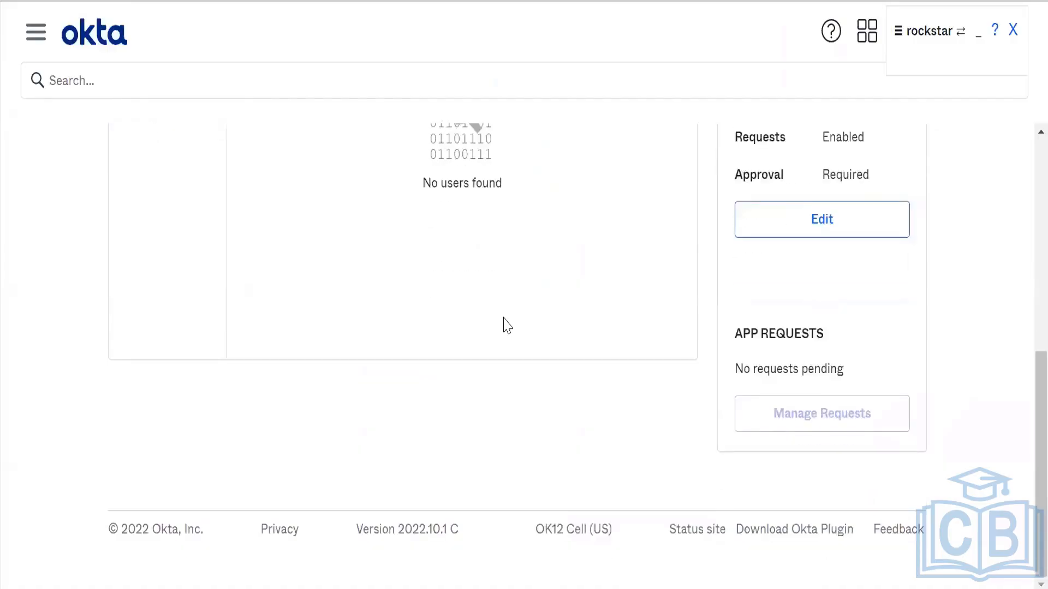
pyautogui.scroll(8, 505, 325)
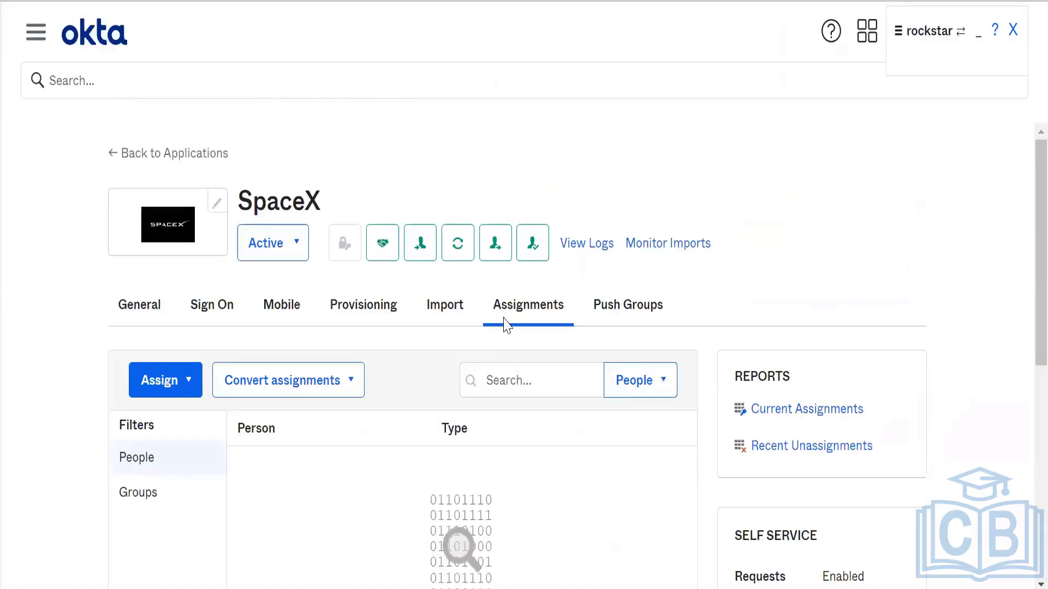
# Review the org's Self Service settings for User App Requests, opening them for editing and leaving without changes.
pyautogui.click(34, 35)
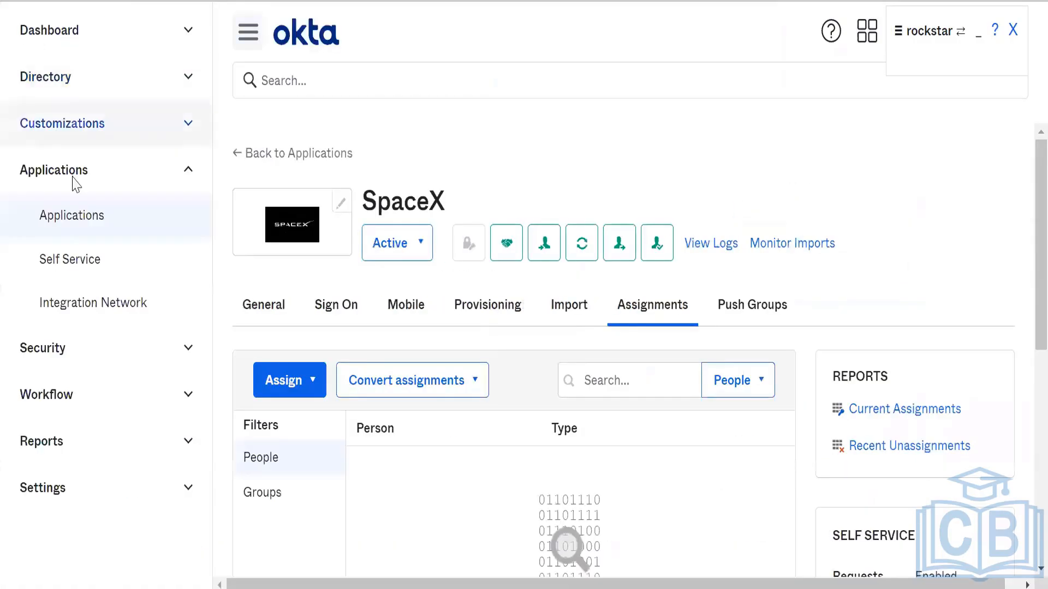
pyautogui.click(145, 260)
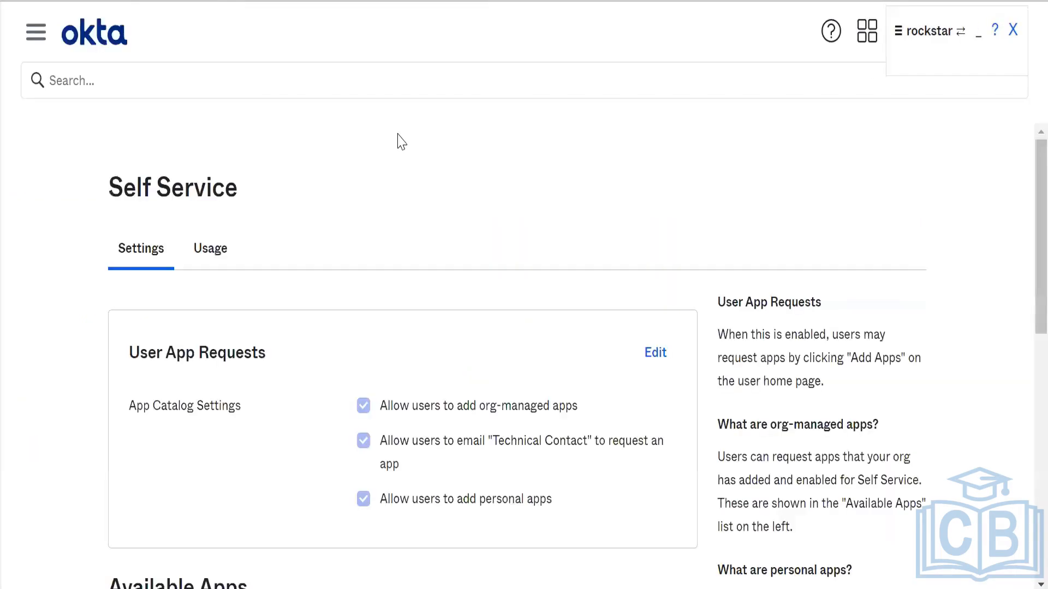
pyautogui.scroll(-1, 349, 223)
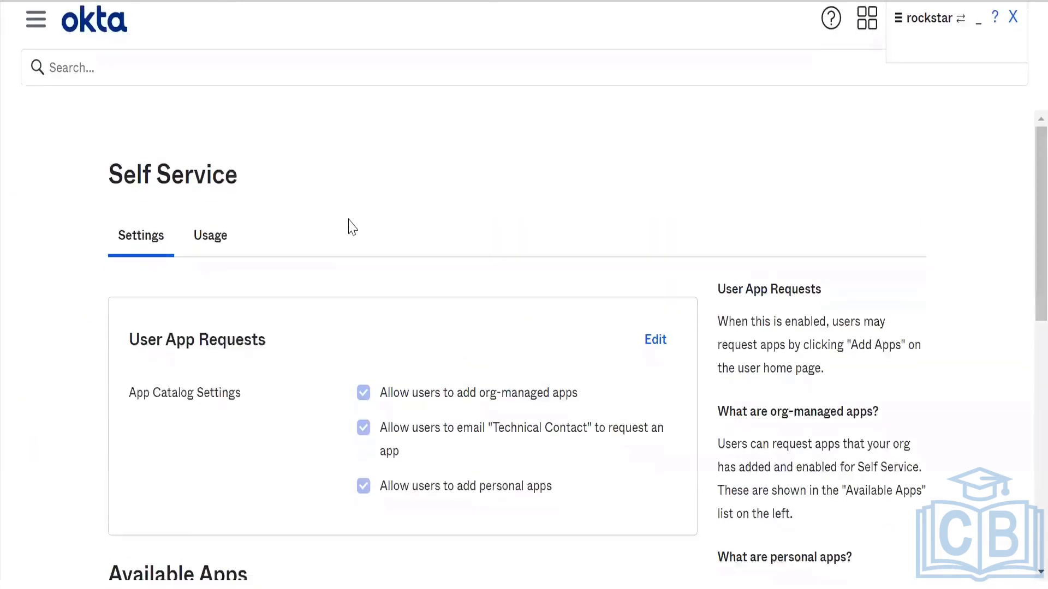
pyautogui.scroll(1, 350, 224)
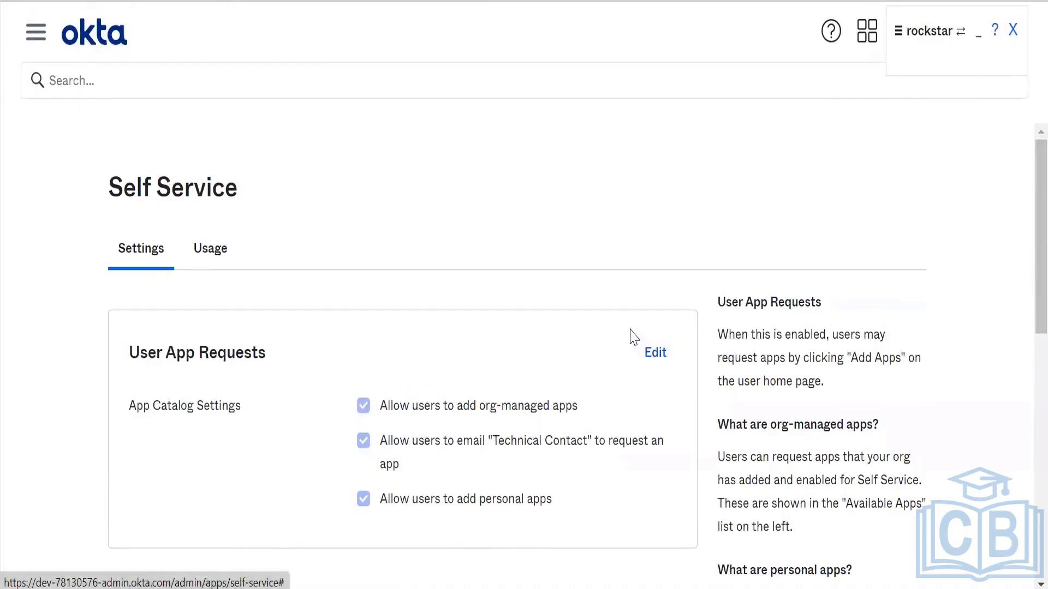
pyautogui.click(656, 352)
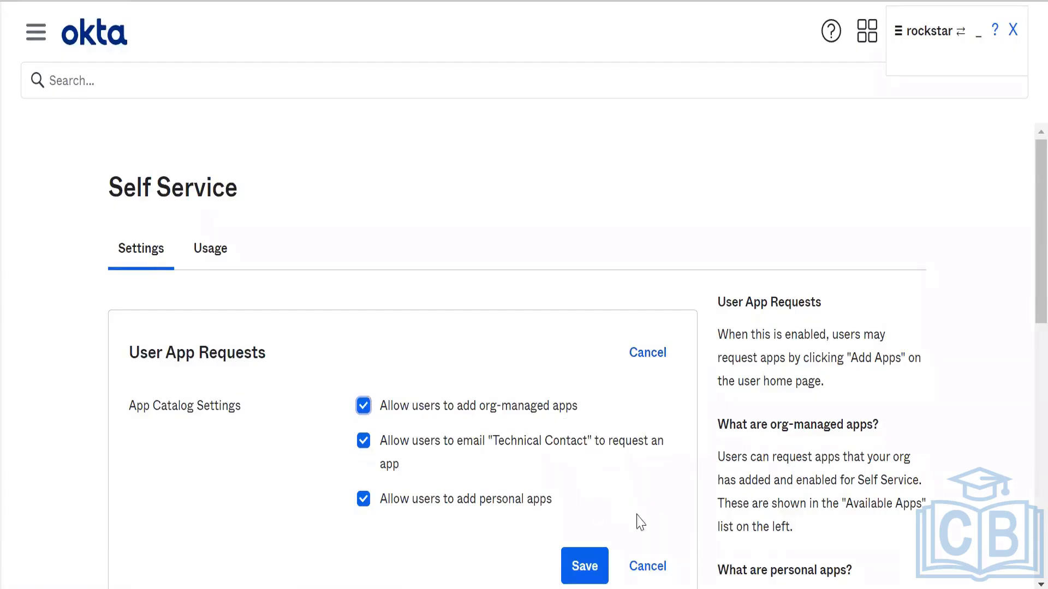
pyautogui.click(648, 566)
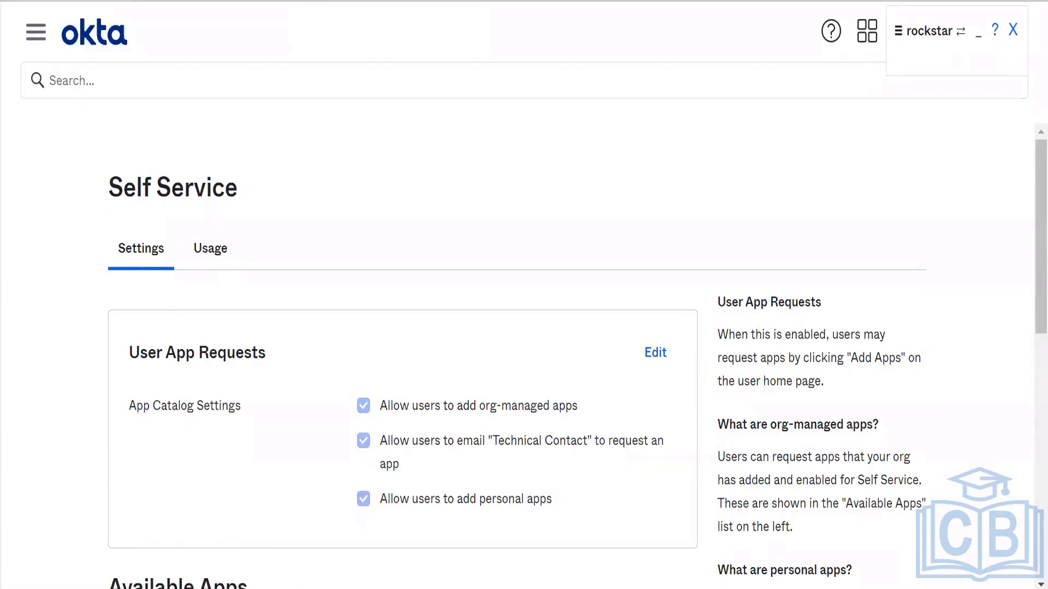
# Try to request the SpaceX app from the end-user App Catalog with the comment "Please approve".
pyautogui.click(303, 1)
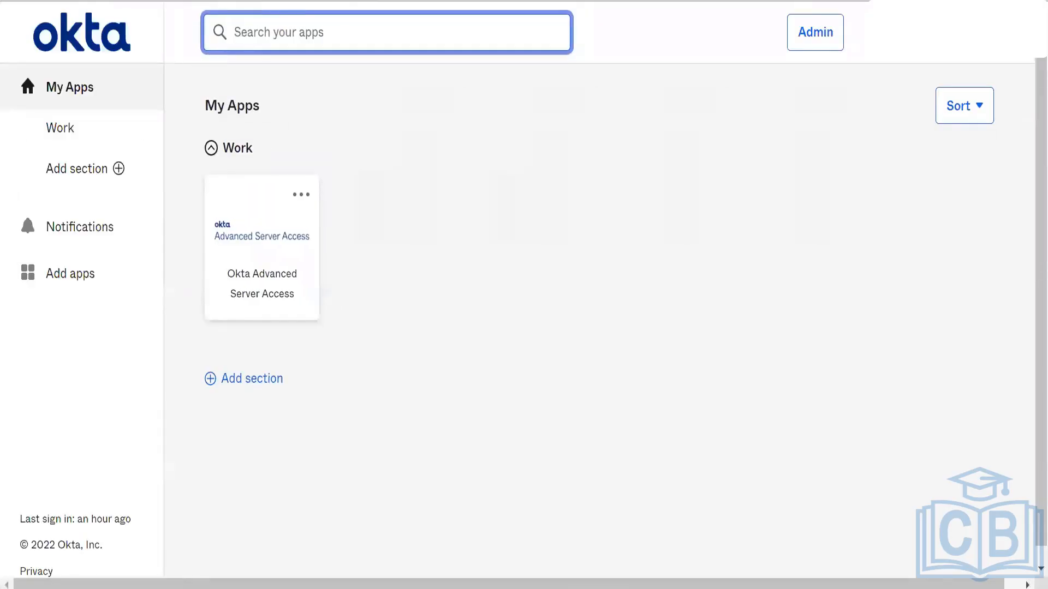
pyautogui.click(58, 270)
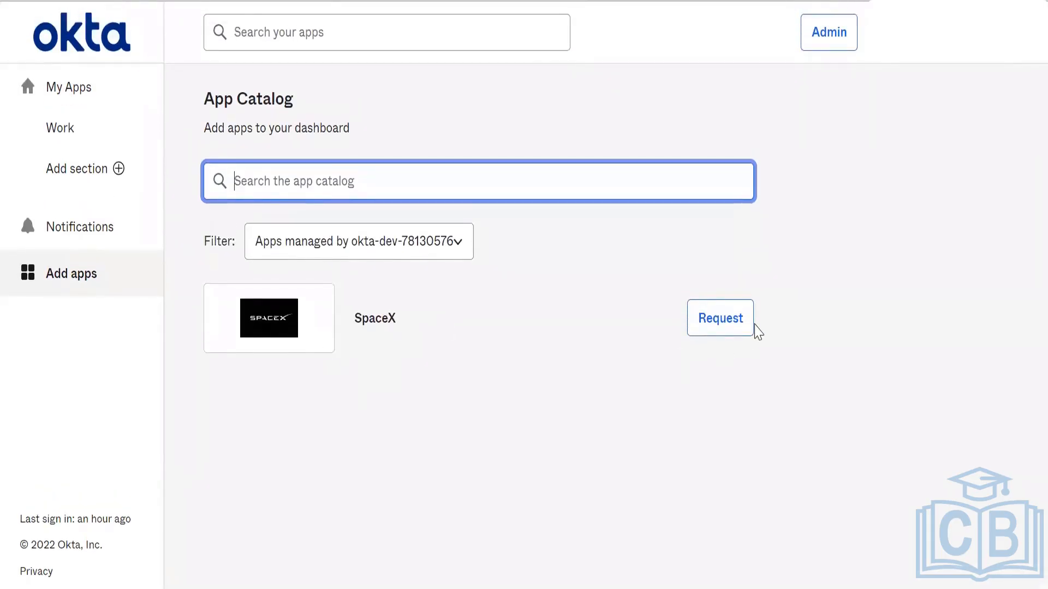
pyautogui.click(716, 334)
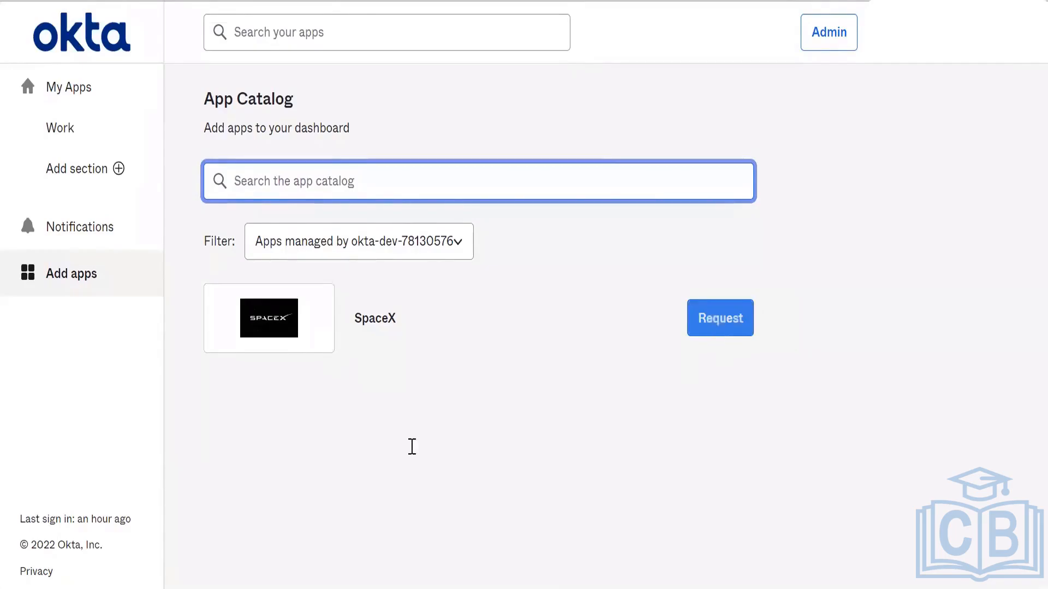
pyautogui.write('Please ')
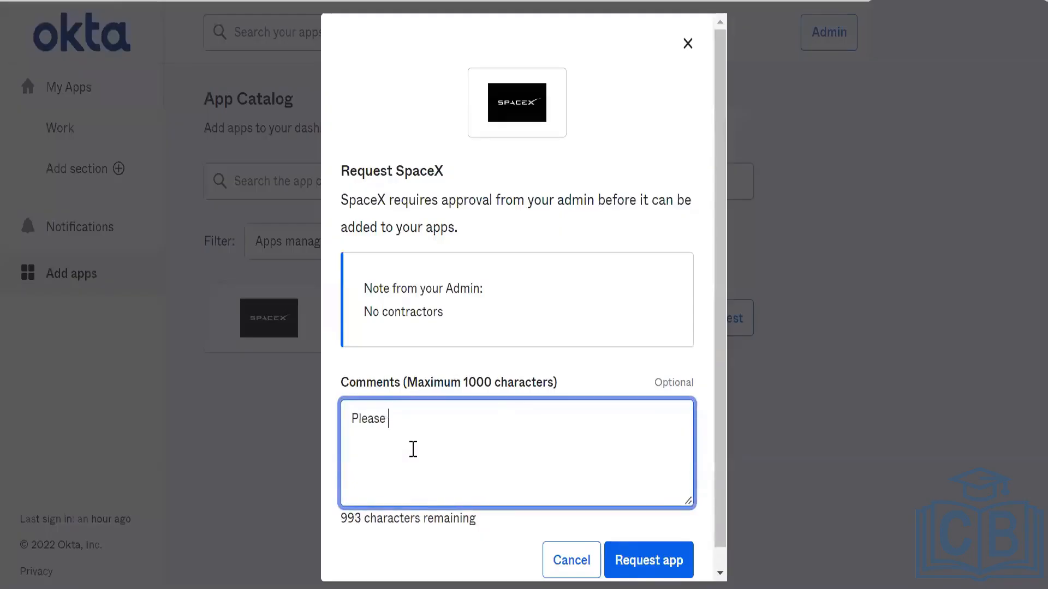
pyautogui.write('approve')
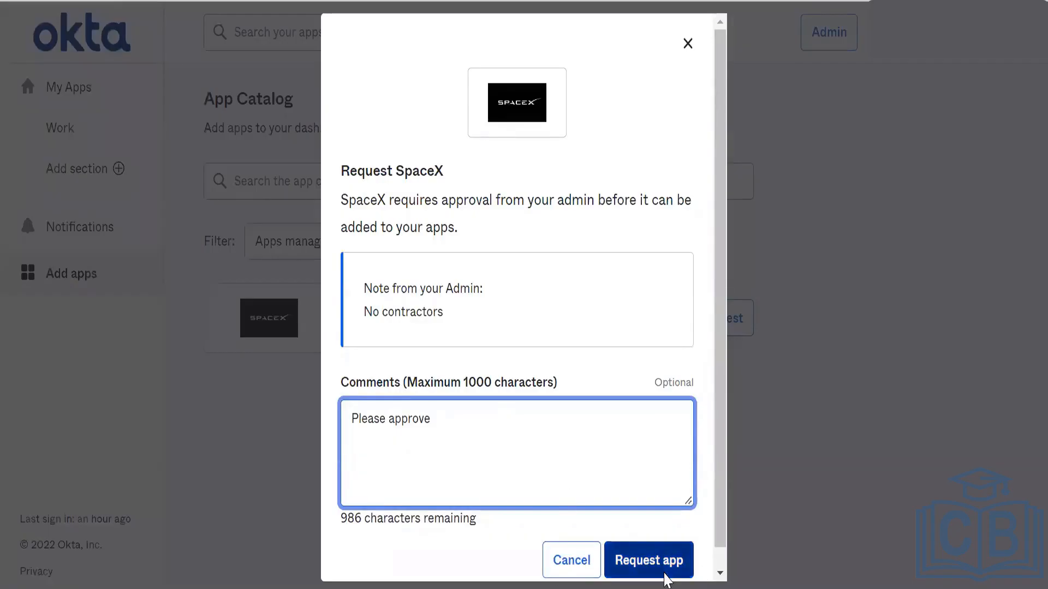
pyautogui.click(665, 573)
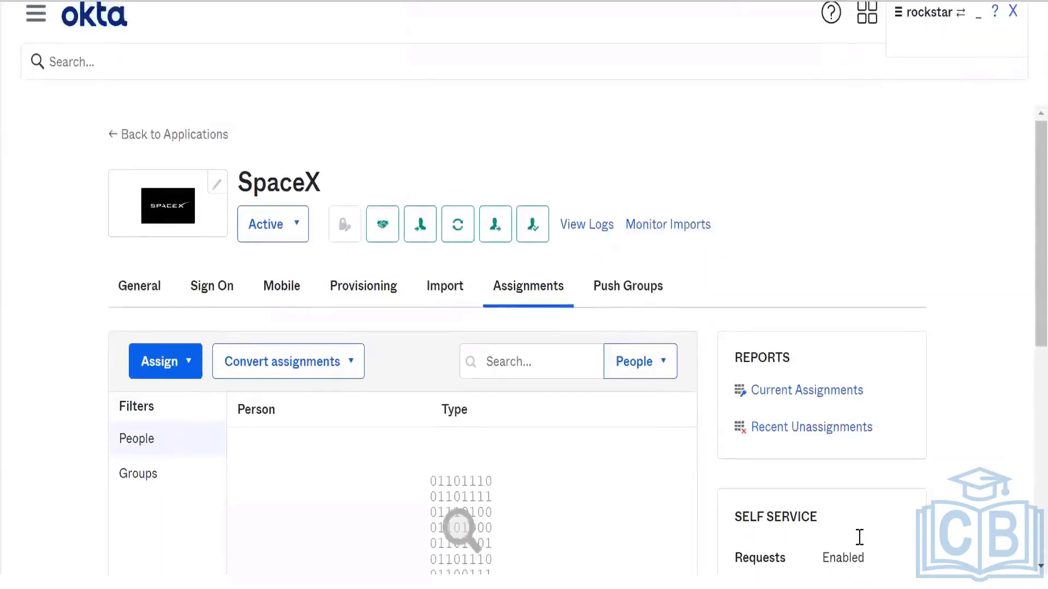
# Open SpaceX's self-service settings in the admin console and remove the existing approver.
pyautogui.scroll(-5, 859, 537)
pyautogui.click(819, 349)
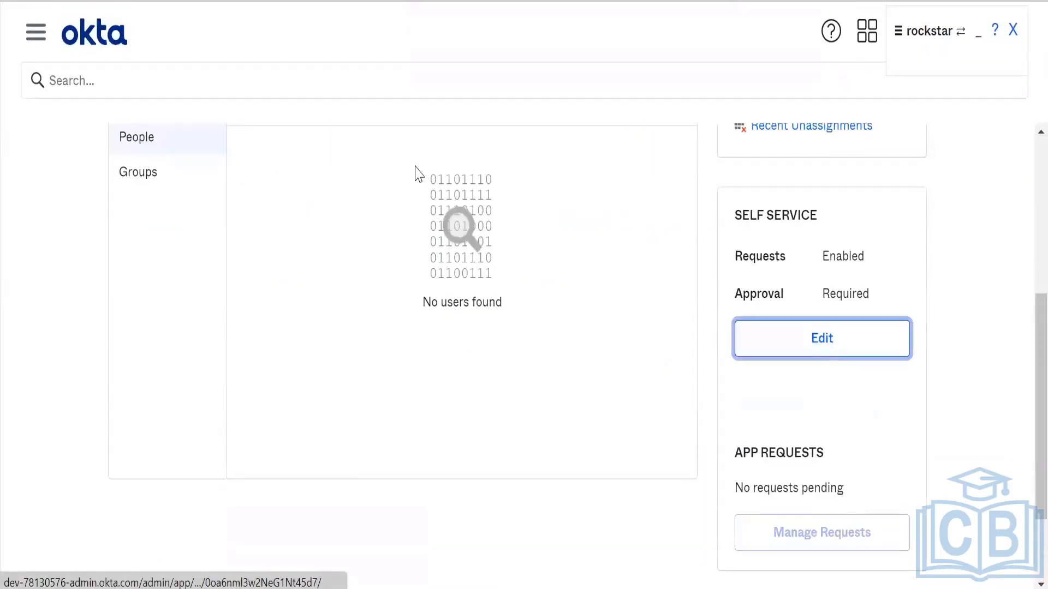
pyautogui.scroll(-3, 538, 431)
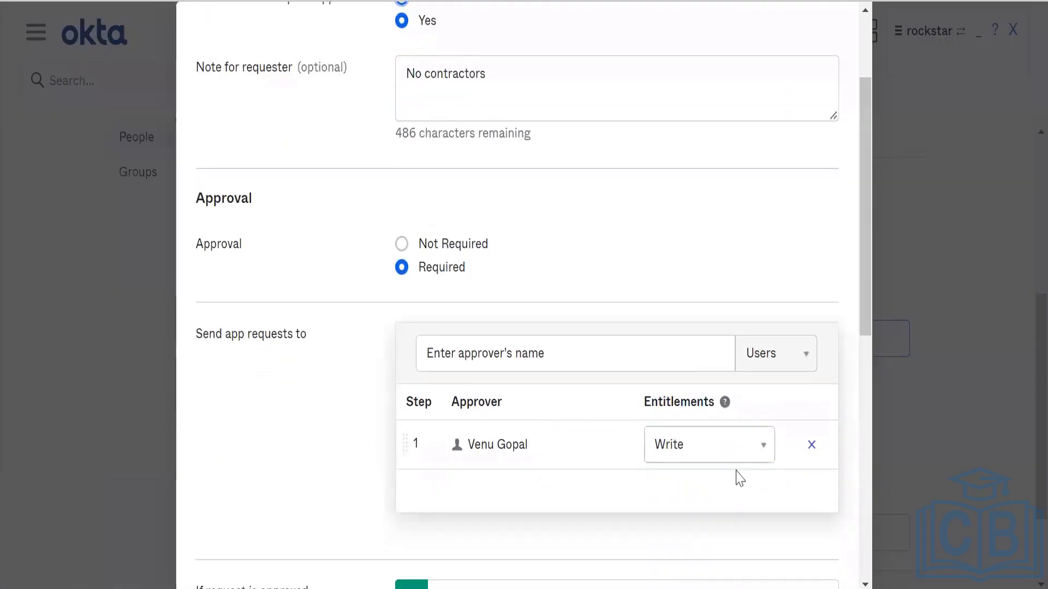
pyautogui.click(811, 445)
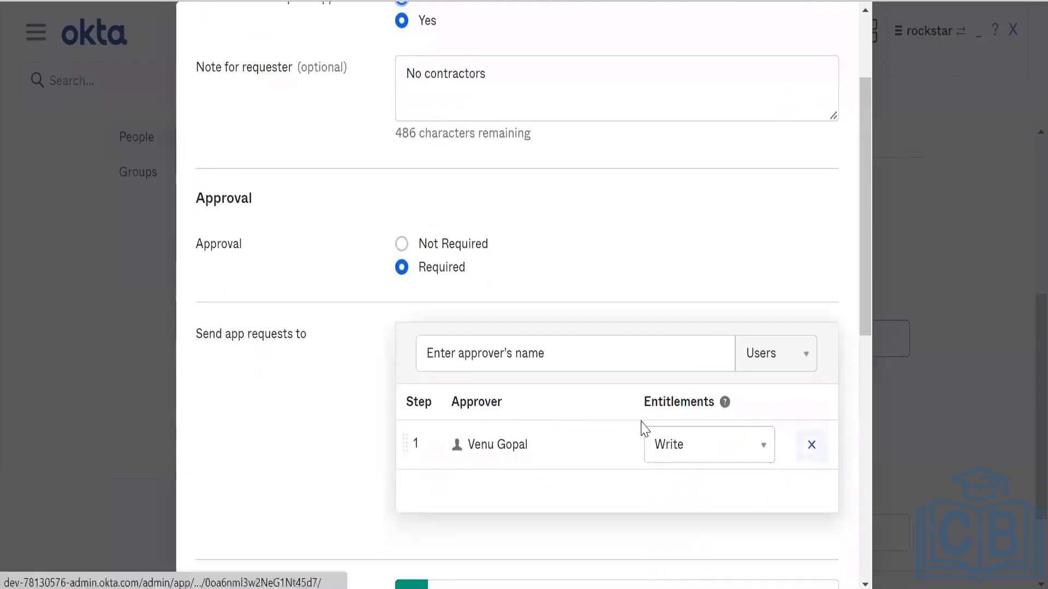
# Add a different user as the approver for SpaceX app requests and save the self-service settings.
pyautogui.click(610, 343)
pyautogui.write('prarik')
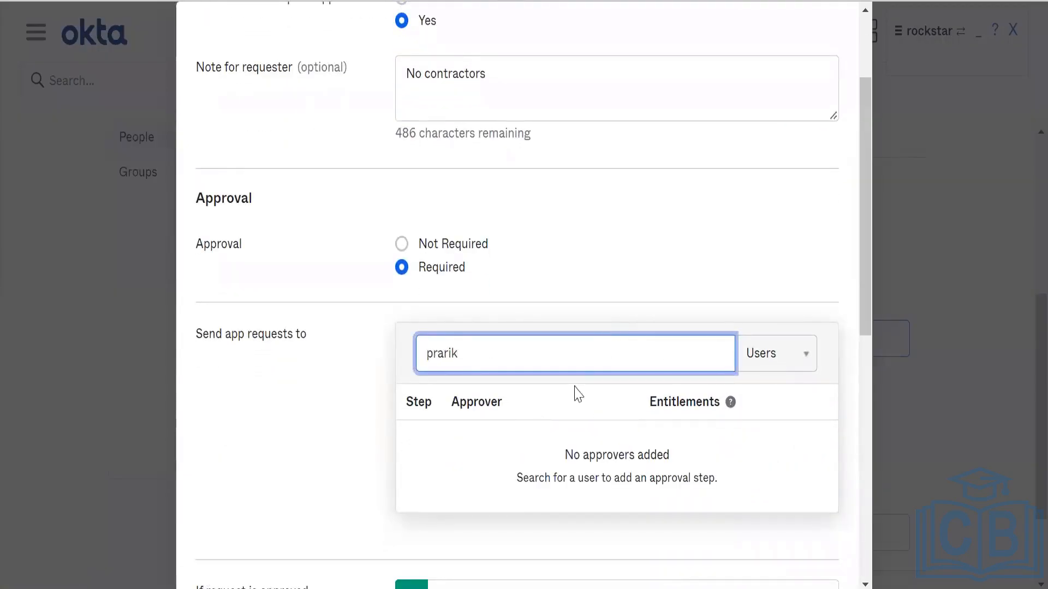
pyautogui.press('BackSpace')
pyautogui.press('BackSpace')
pyautogui.press('BackSpace')
pyautogui.press('BackSpace')
pyautogui.press('BackSpace')
pyautogui.press('BackSpace')
pyautogui.write('b')
pyautogui.press('BackSpace')
pyautogui.write('prat')
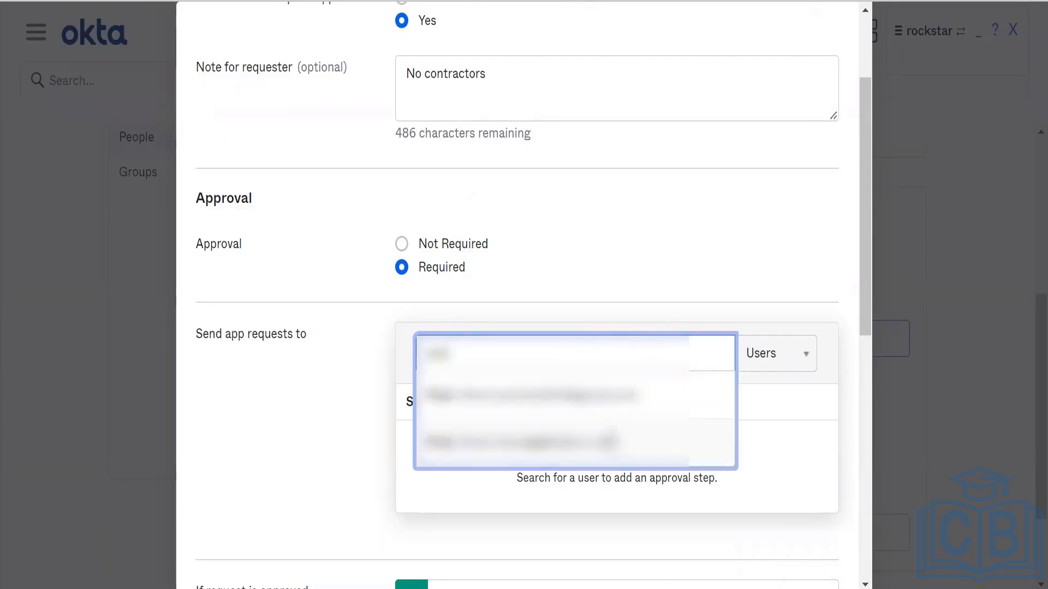
pyautogui.click(614, 440)
pyautogui.scroll(-6, 745, 496)
pyautogui.scroll(-2, 744, 496)
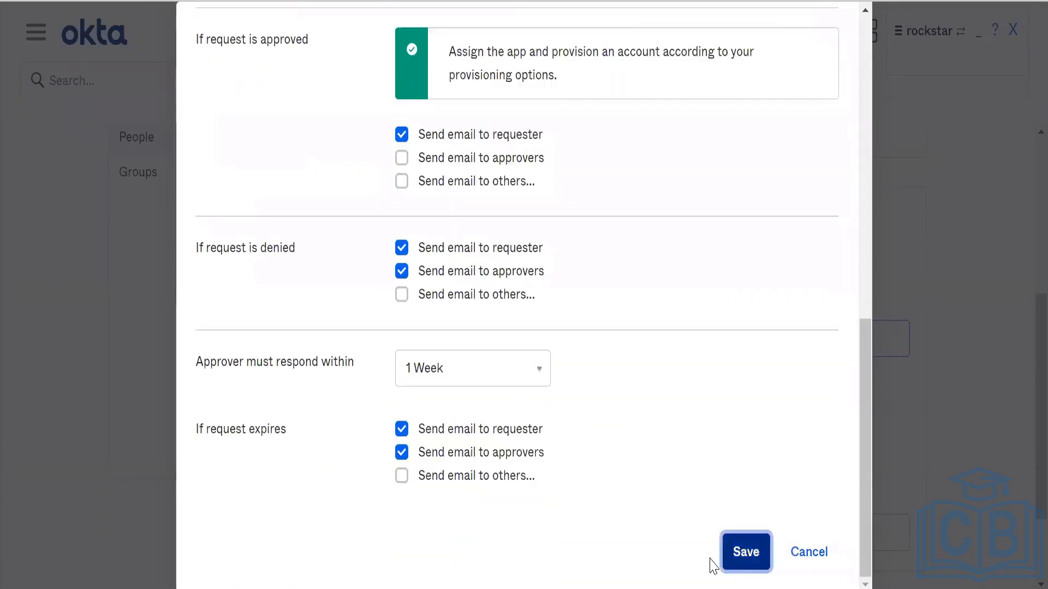
pyautogui.click(717, 557)
pyautogui.scroll(-2, 493, 198)
pyautogui.scroll(8, 493, 202)
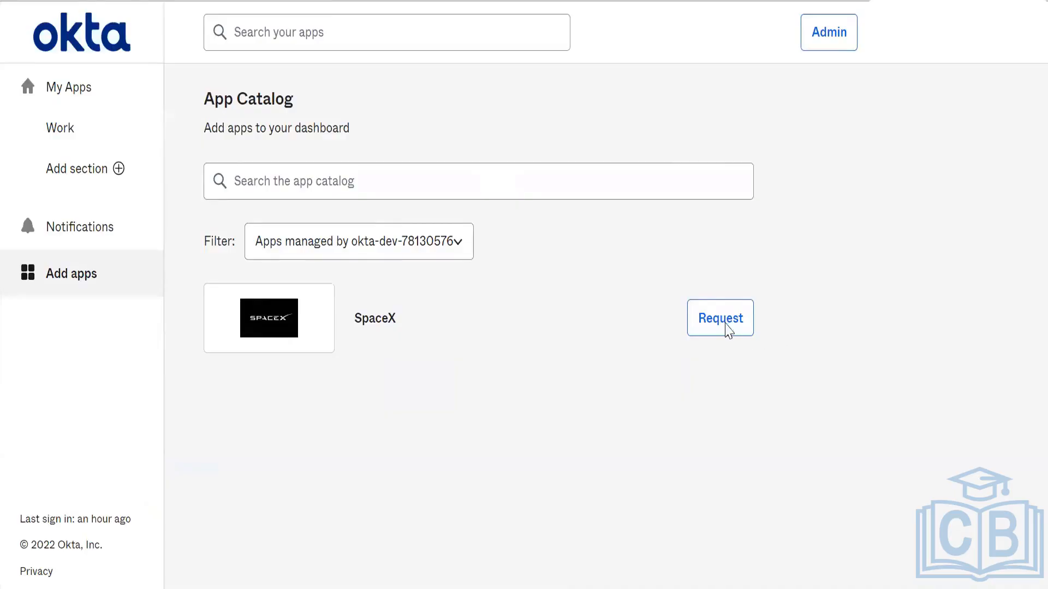
# Request the SpaceX app from the end-user App Catalog with the comment "approve".
pyautogui.click(726, 324)
pyautogui.click(389, 401)
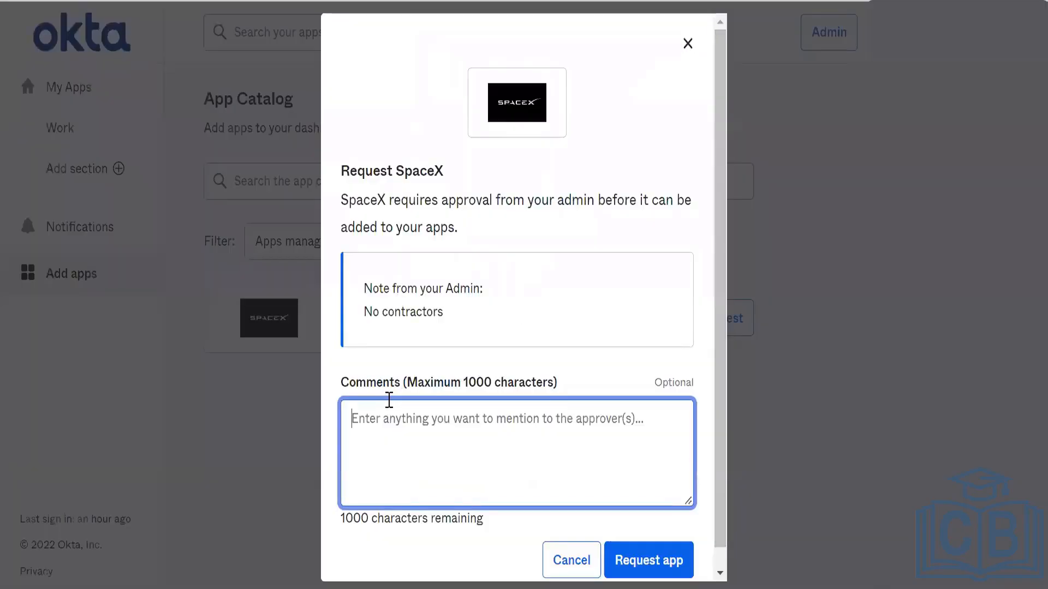
pyautogui.write('approve')
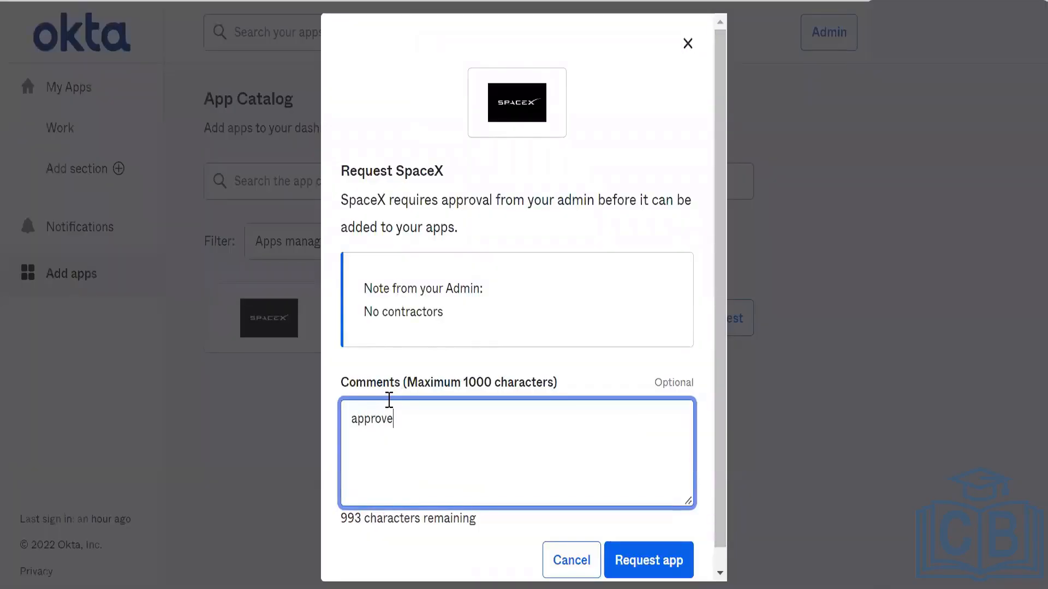
pyautogui.click(651, 573)
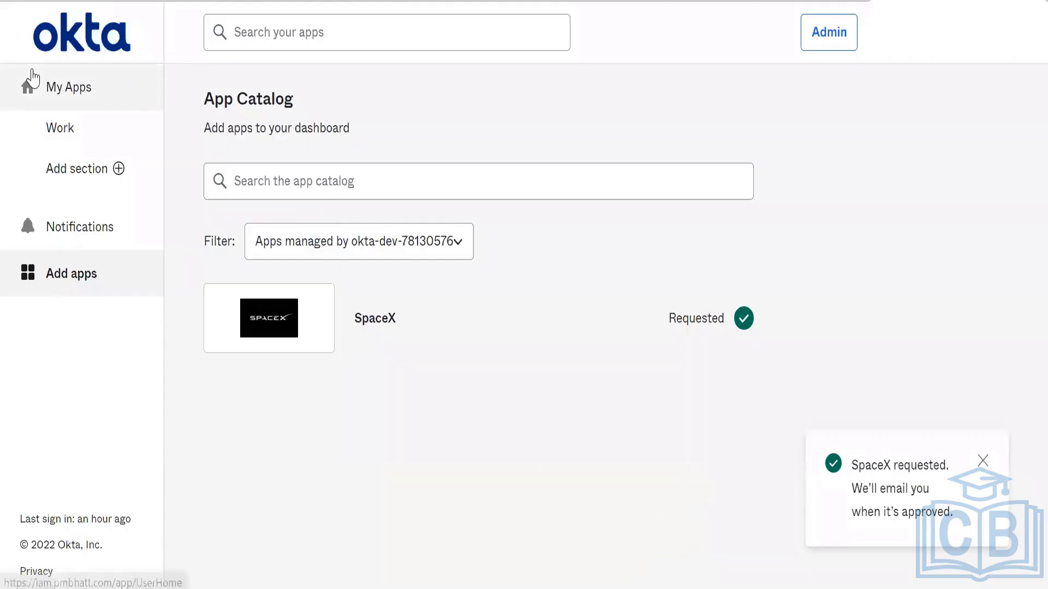
# Open the pending SpaceX access request among the approver's tasks and enter the approval comment "okay".
pyautogui.click(97, 0)
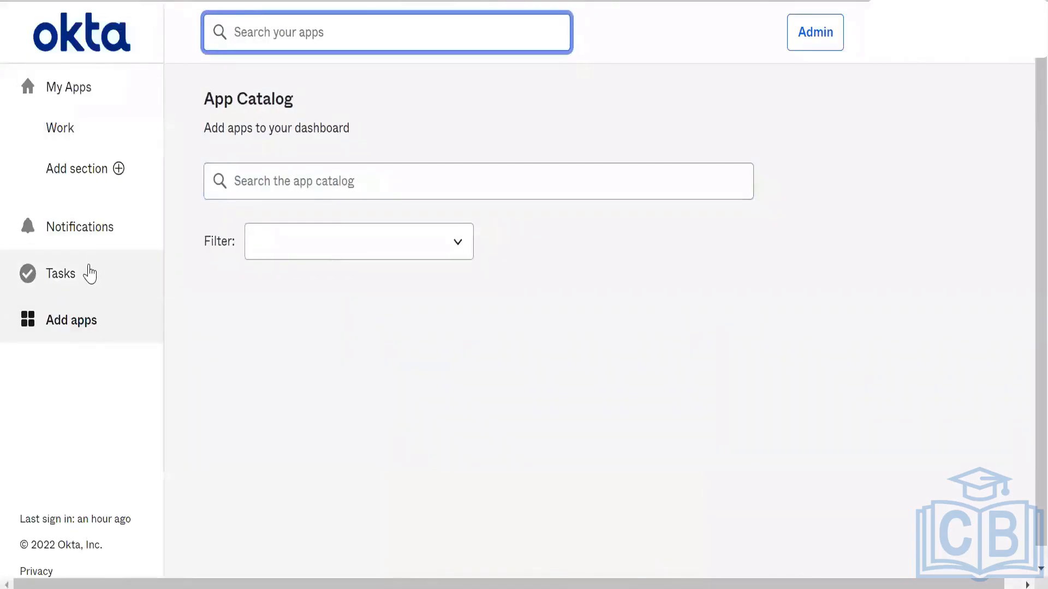
pyautogui.click(88, 276)
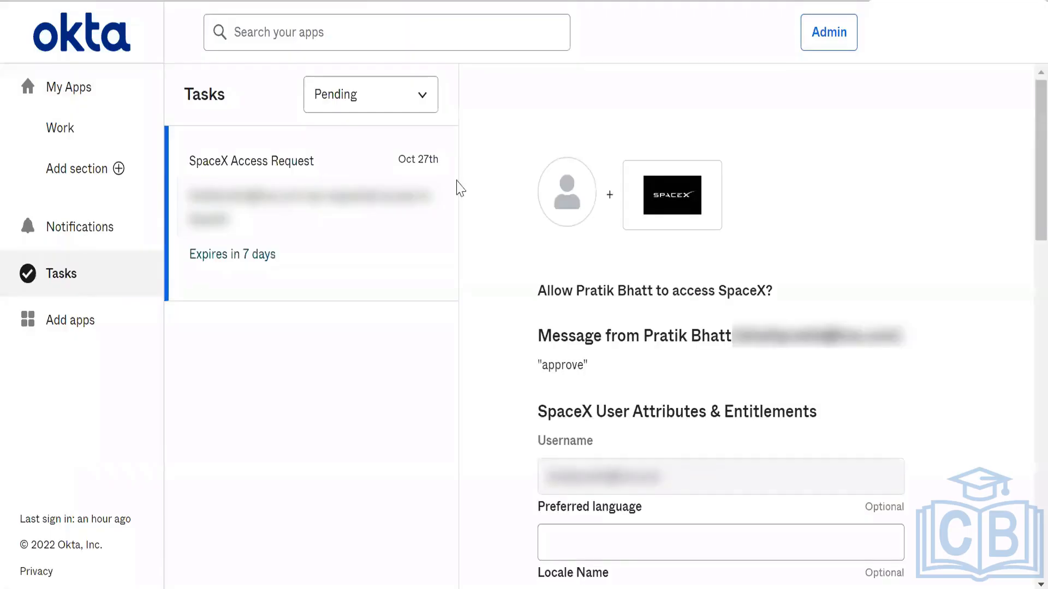
pyautogui.scroll(-5, 765, 277)
pyautogui.scroll(5, 765, 276)
pyautogui.scroll(-15, 767, 276)
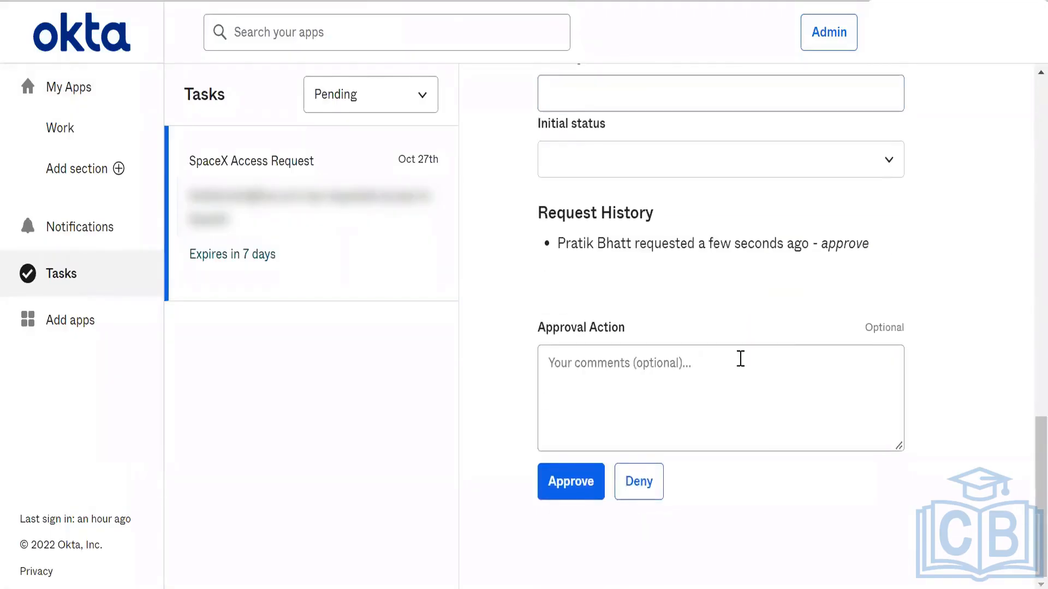
pyautogui.click(707, 385)
pyautogui.write('okay')
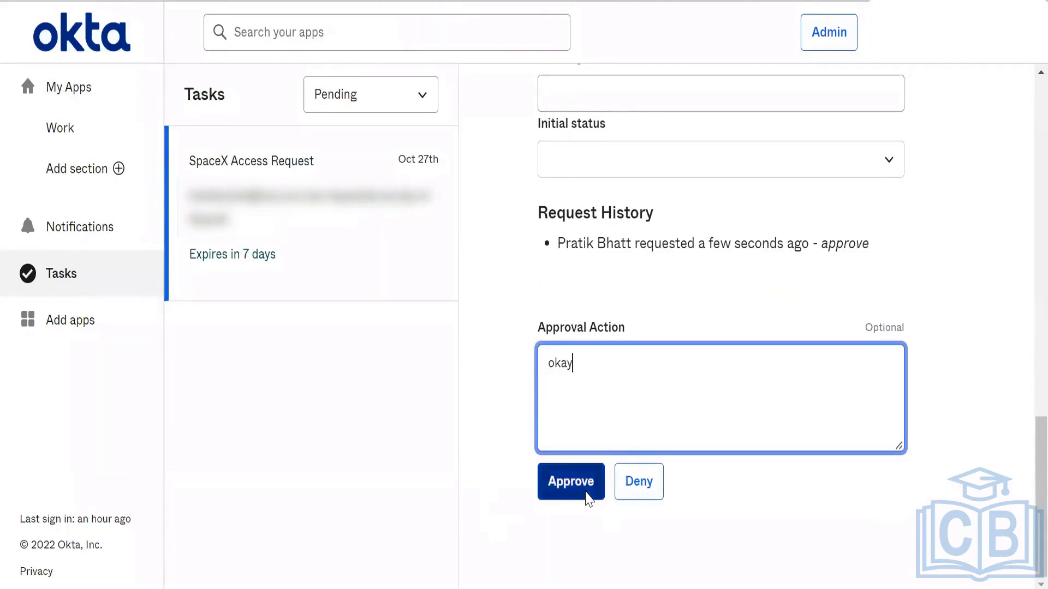
# Set the SpaceX request's Initial status to active_with_pass and its Division to "Tech".
pyautogui.scroll(-2, 586, 491)
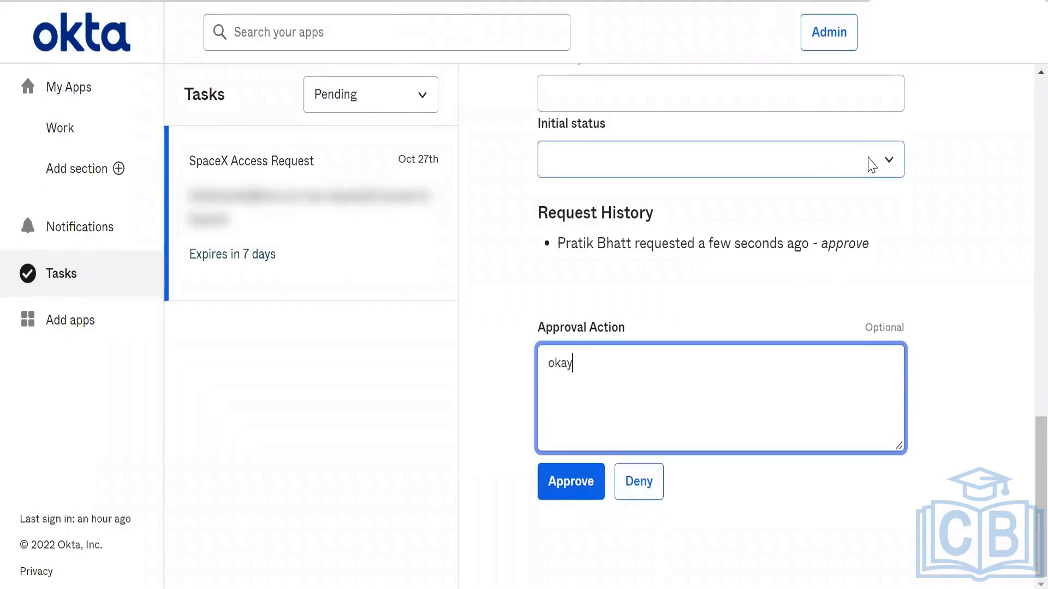
pyautogui.click(870, 155)
pyautogui.click(756, 251)
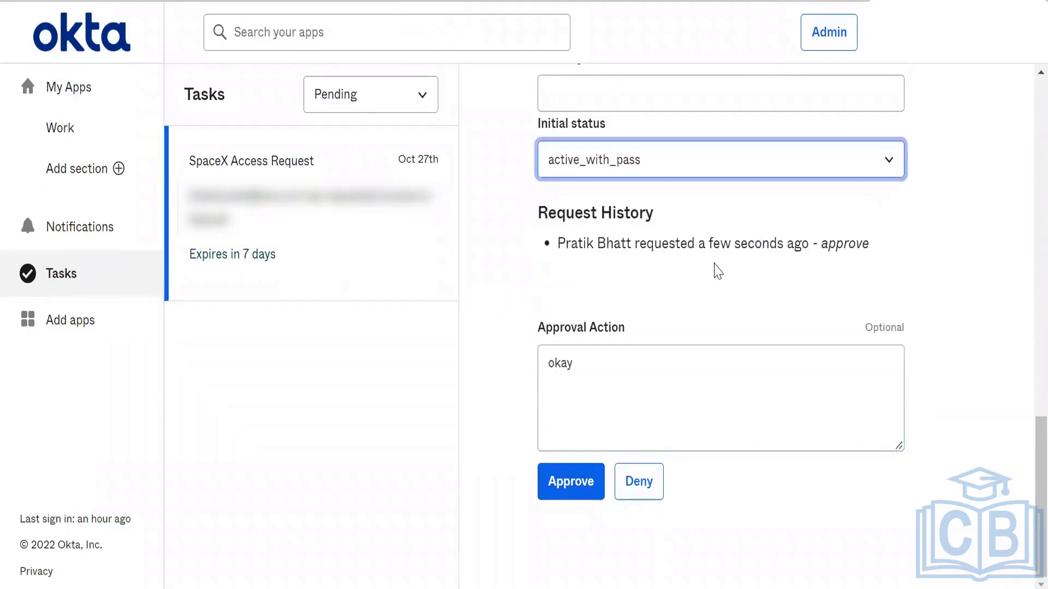
pyautogui.scroll(5, 710, 272)
pyautogui.scroll(3, 710, 272)
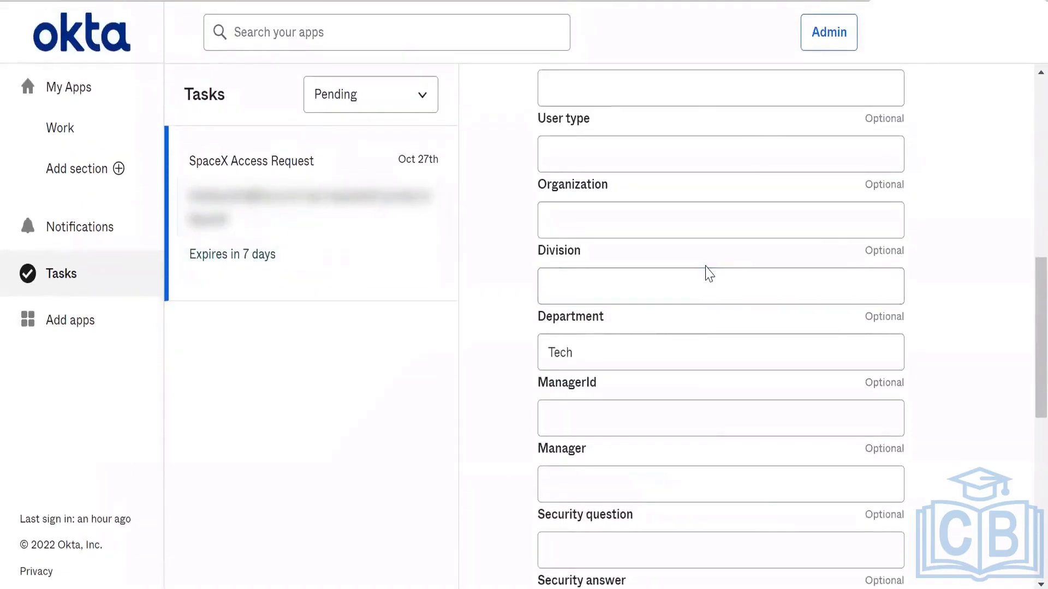
pyautogui.click(677, 292)
pyautogui.write('Tech')
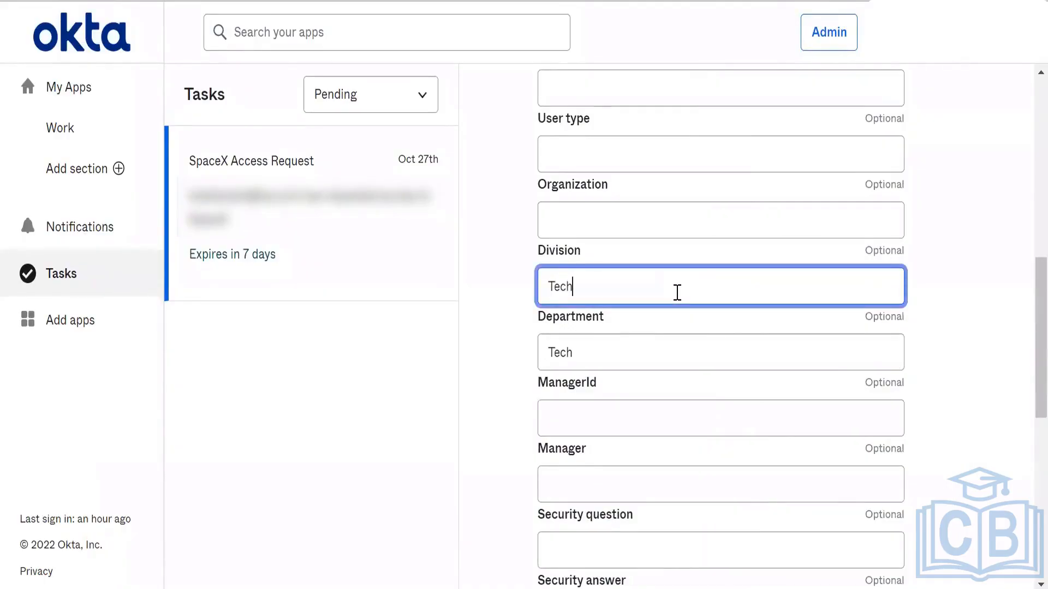
# Recheck the SpaceX user attributes and try to approve the access request.
pyautogui.scroll(8, 647, 207)
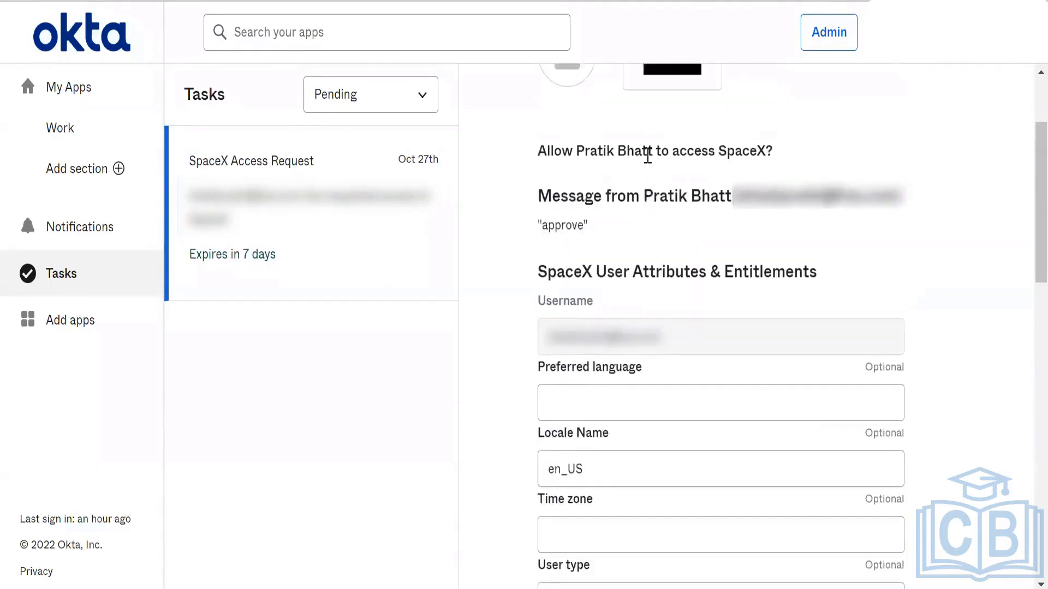
pyautogui.scroll(-15, 646, 150)
pyautogui.scroll(-2, 648, 155)
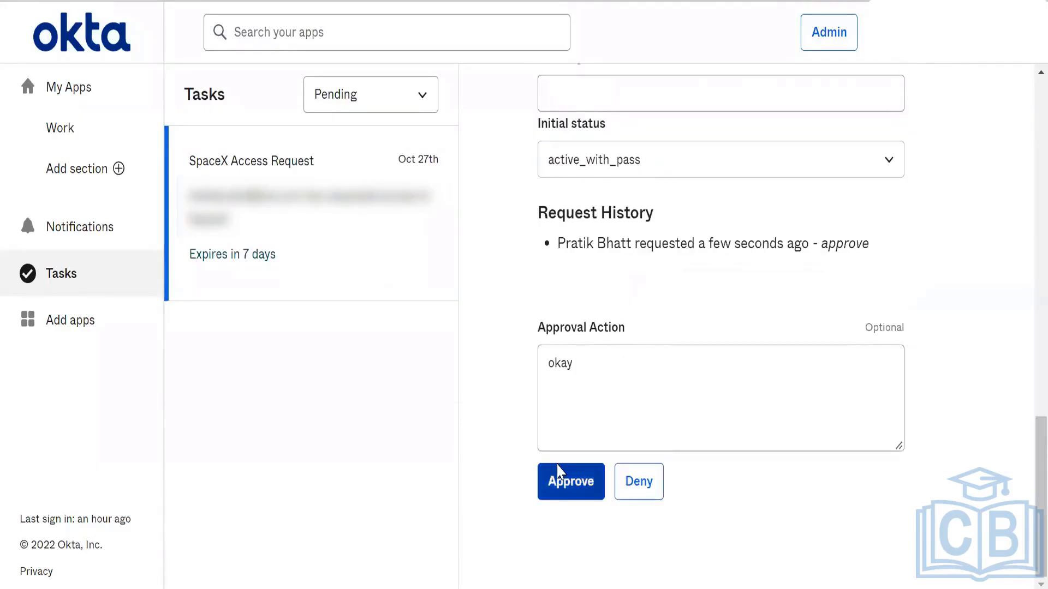
pyautogui.click(565, 494)
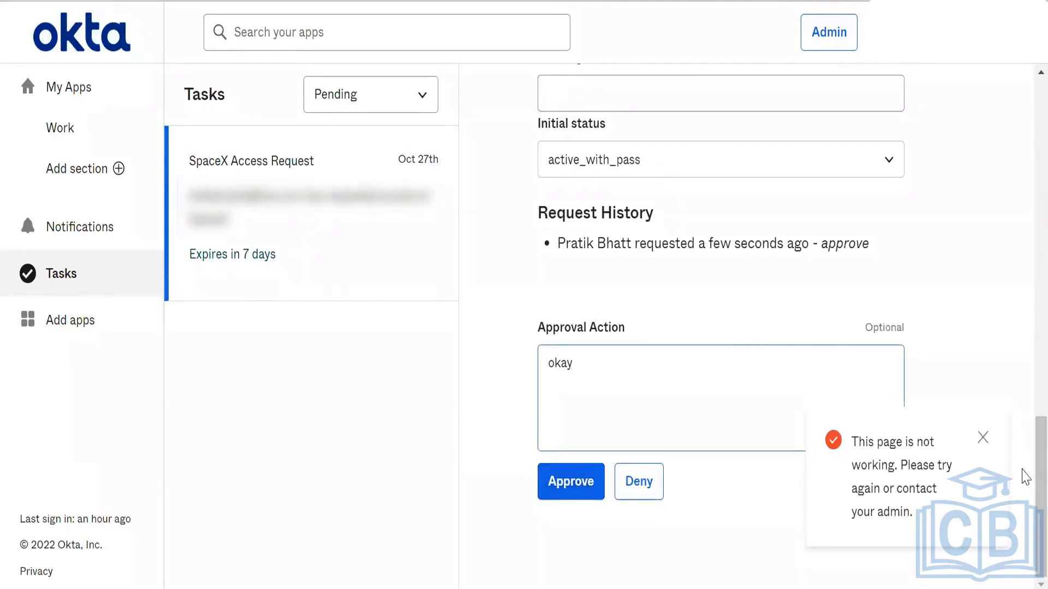
pyautogui.click(571, 490)
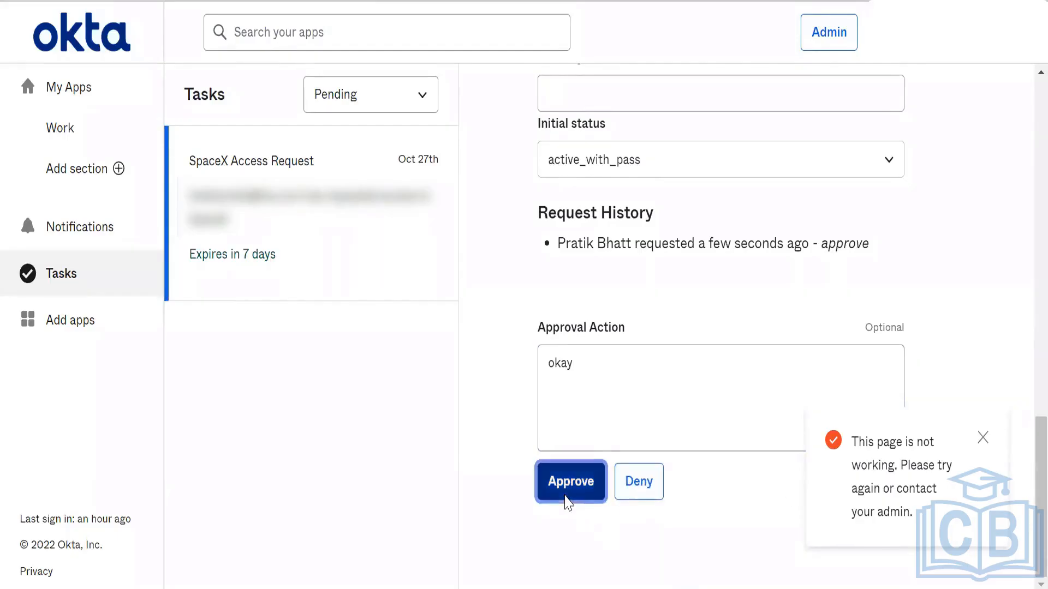
pyautogui.click(38, 236)
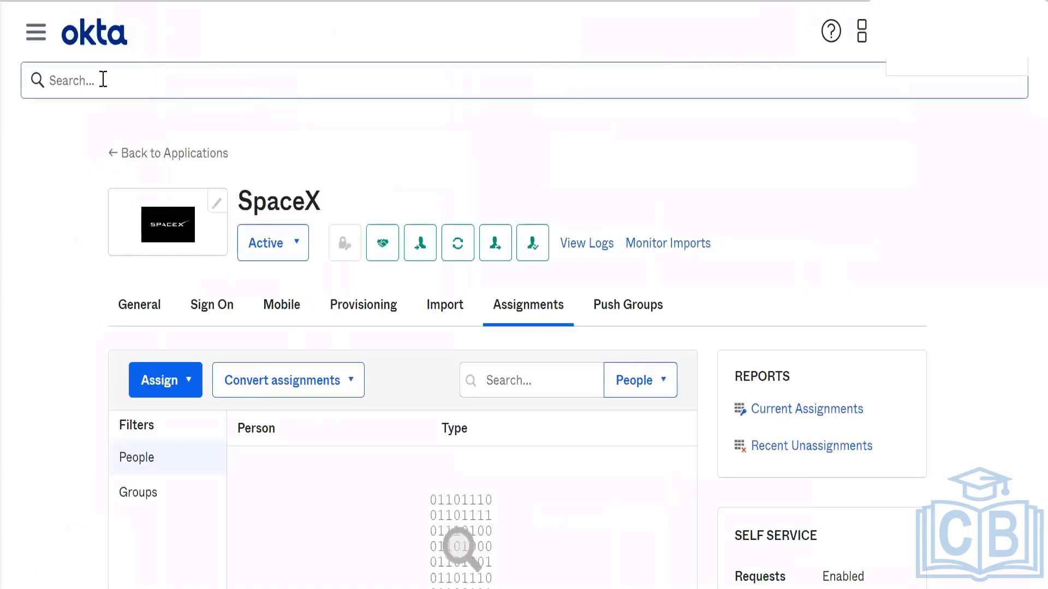
# Open the RADIUS Application from the admin console's list of applications.
pyautogui.click(36, 31)
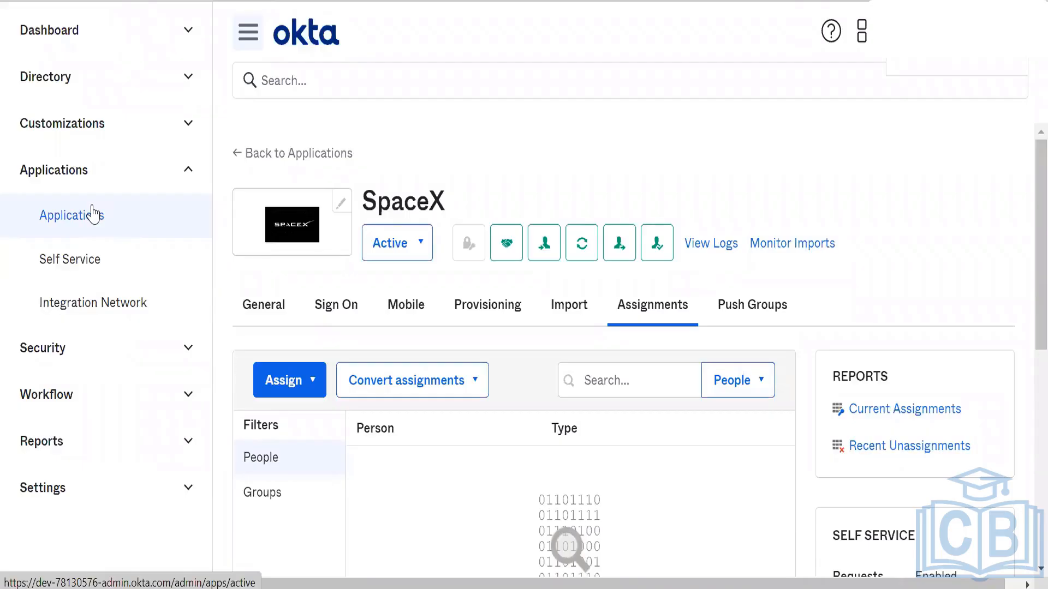
pyautogui.click(93, 214)
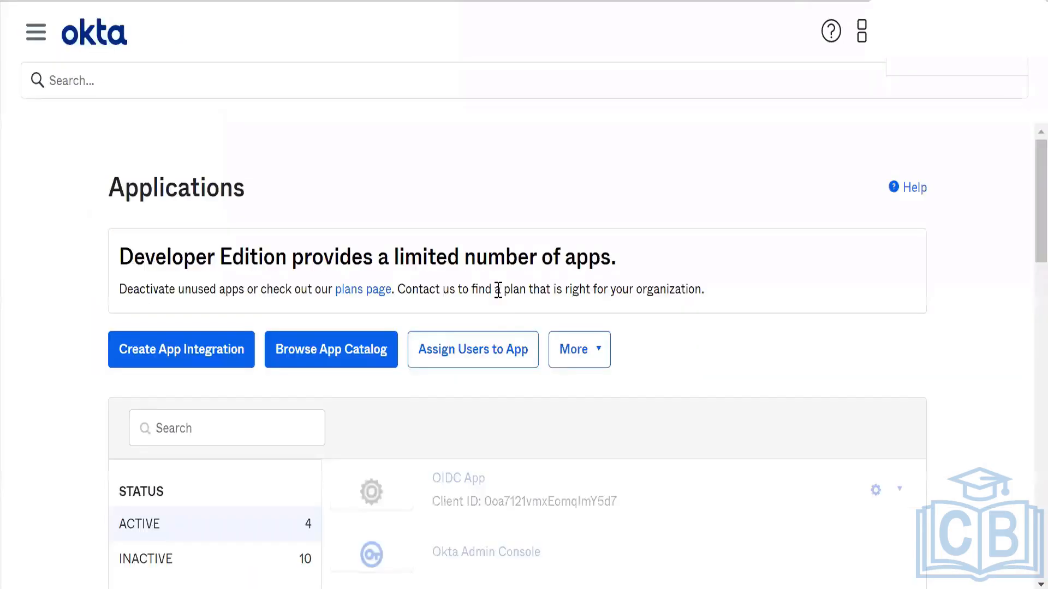
pyautogui.scroll(-8, 411, 365)
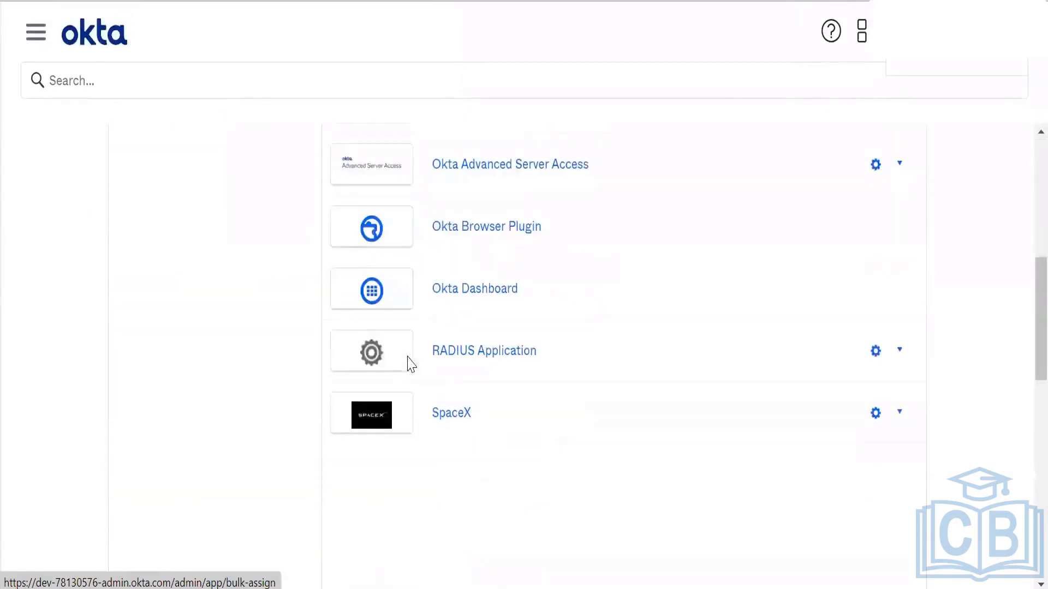
pyautogui.scroll(2, 411, 365)
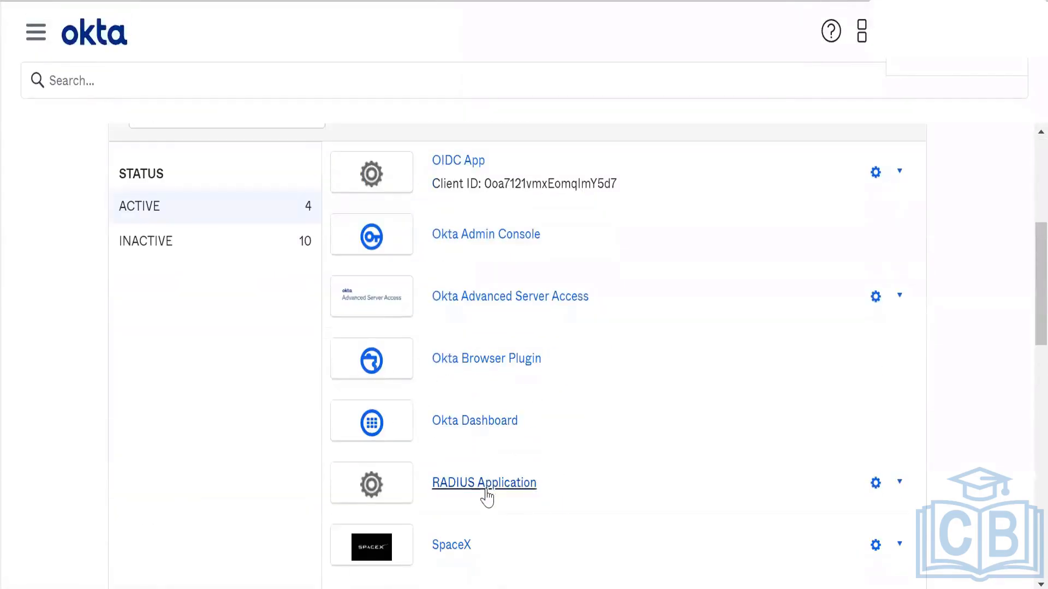
pyautogui.click(484, 484)
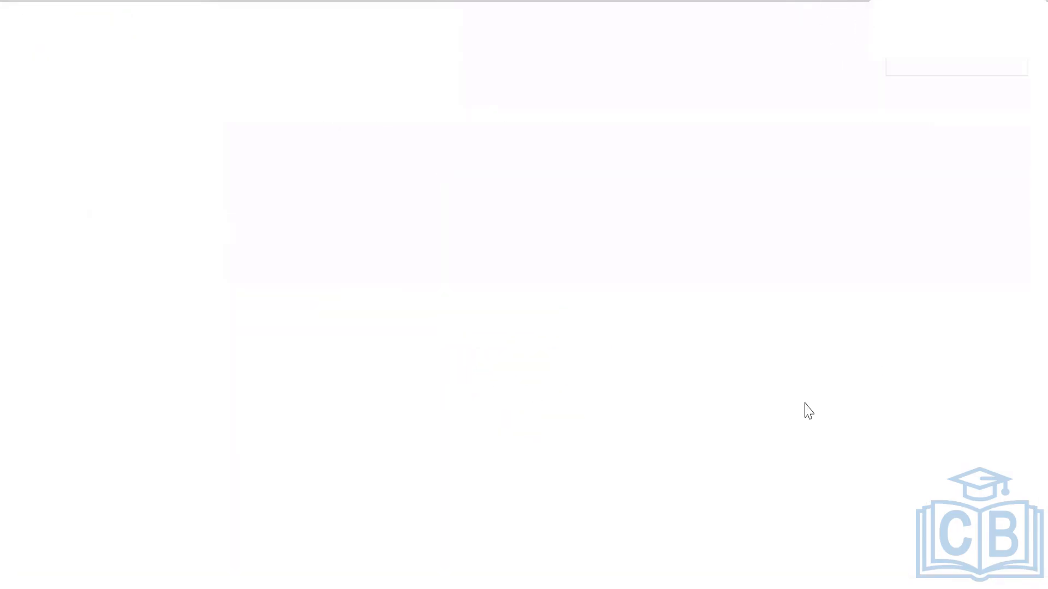
# Review the RADIUS Application's self-service request, approval, notification and response-time settings, then close them.
pyautogui.scroll(-4, 806, 409)
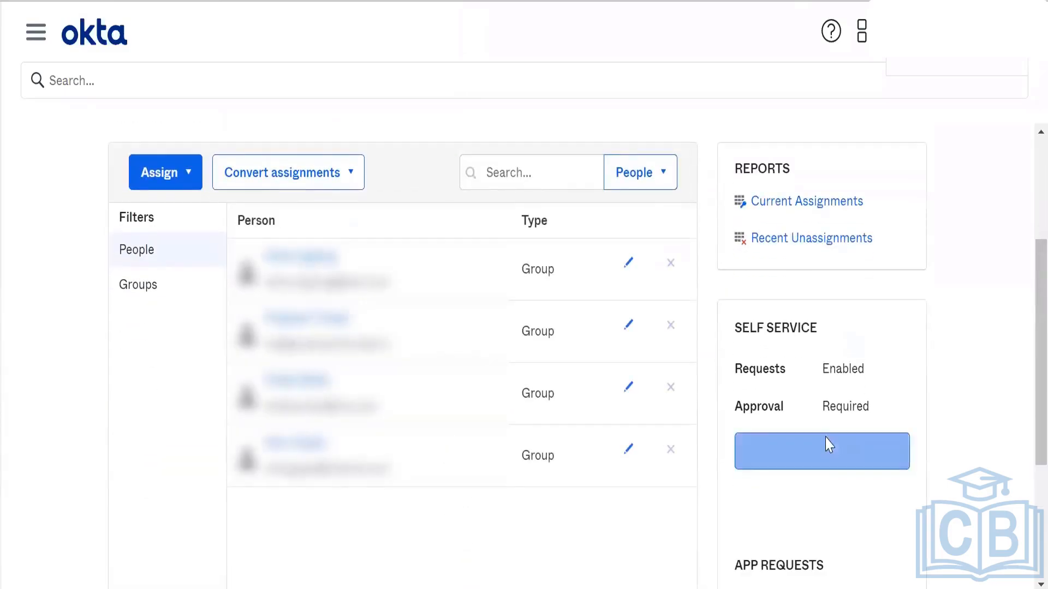
pyautogui.click(828, 445)
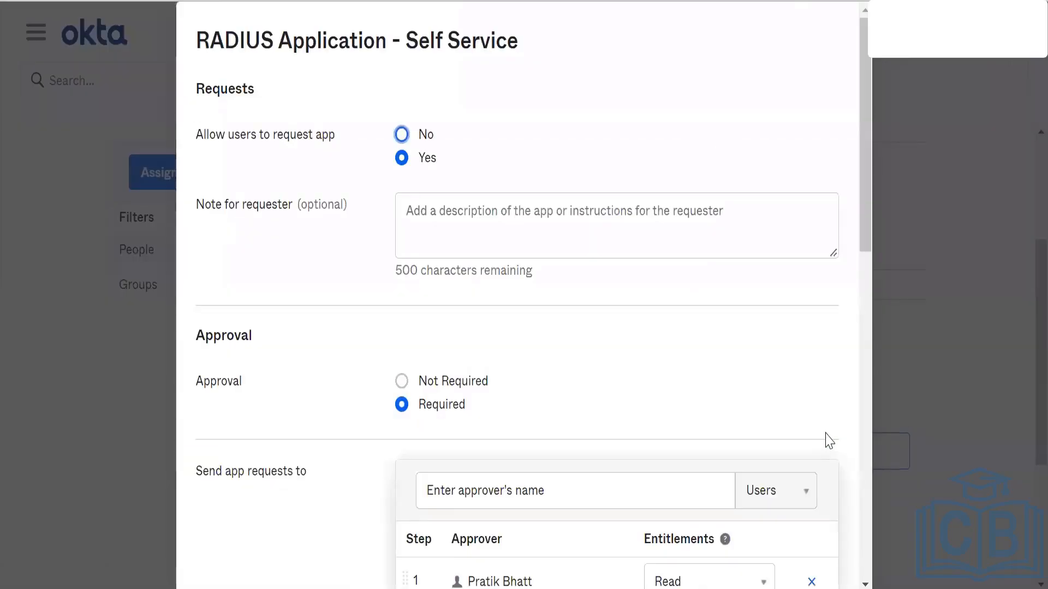
pyautogui.scroll(-10, 831, 439)
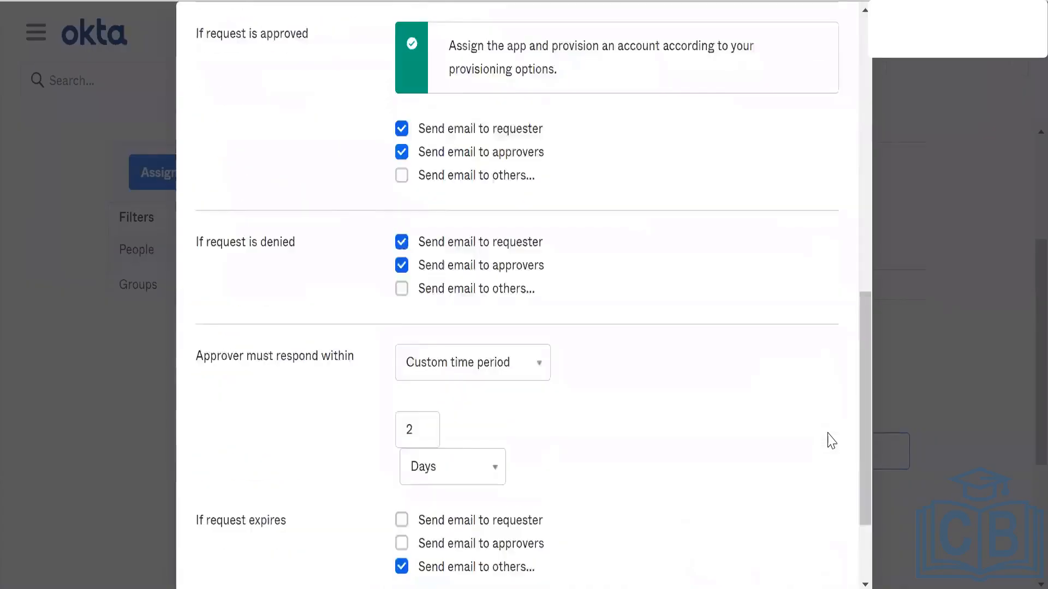
pyautogui.click(808, 552)
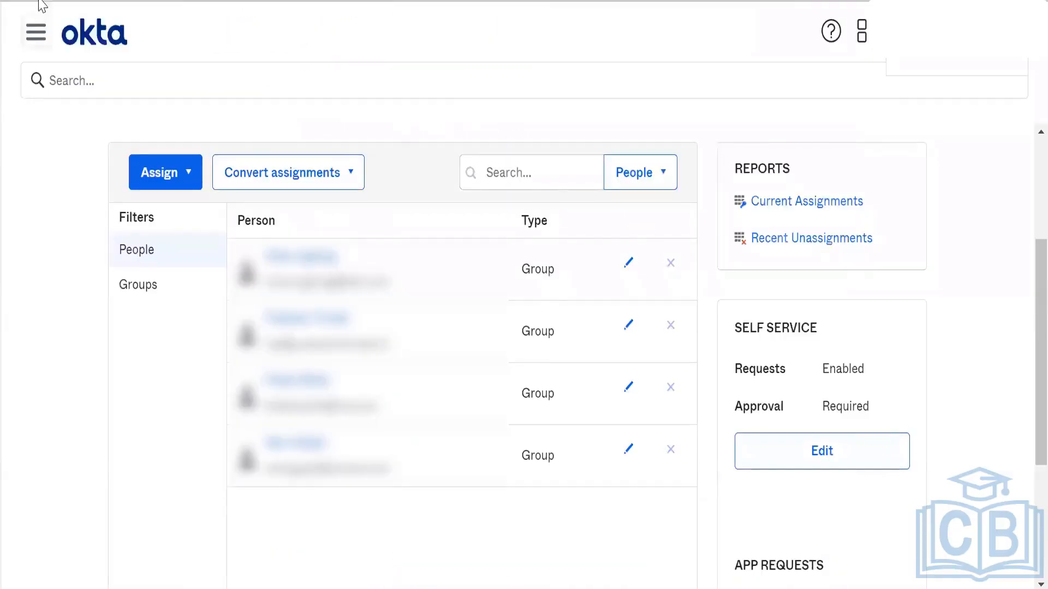
# Examine the org-wide Self Service settings for user app requests, including org-managed apps, and the list of available apps.
pyautogui.click(36, 31)
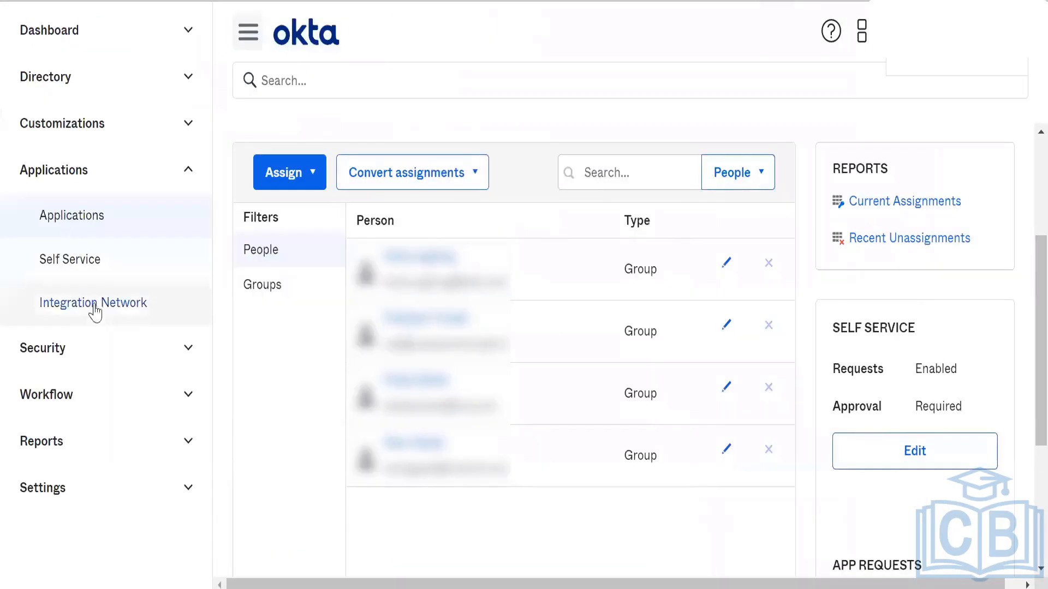
pyautogui.click(102, 268)
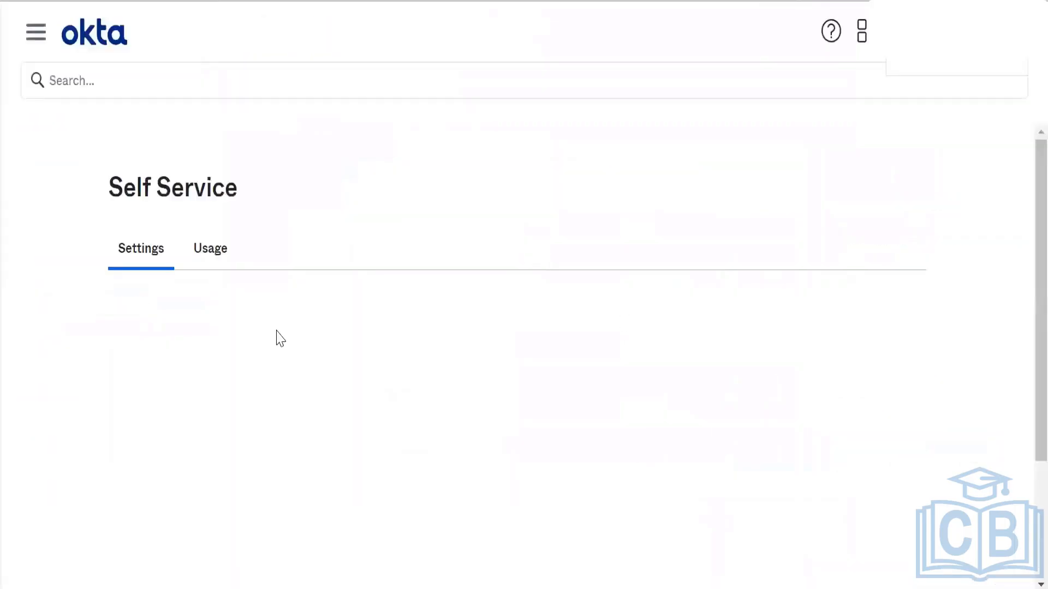
pyautogui.moveTo(386, 406); pyautogui.dragTo(585, 401)
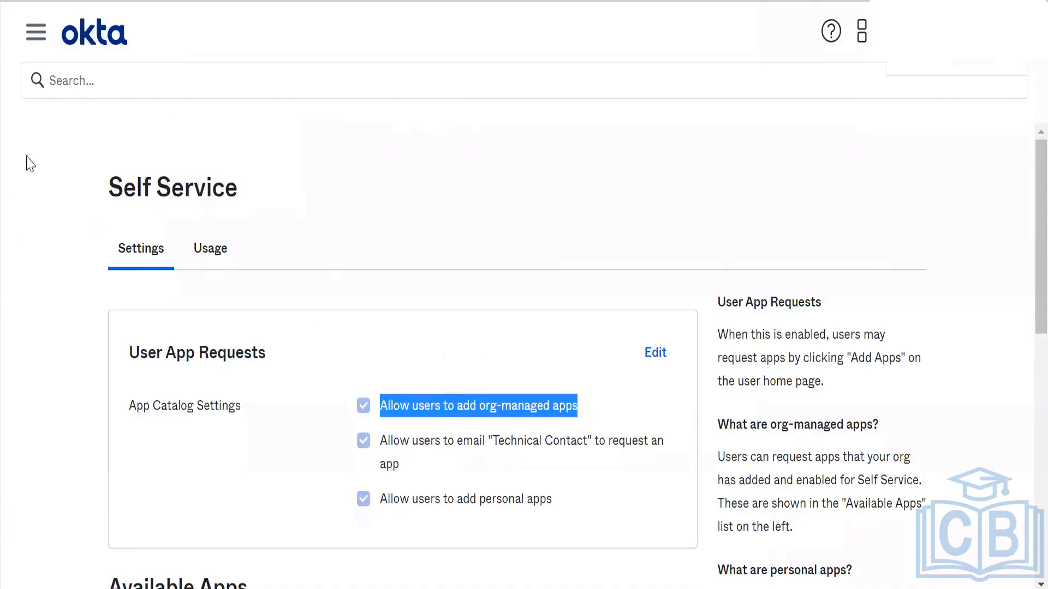
pyautogui.scroll(-10, 496, 385)
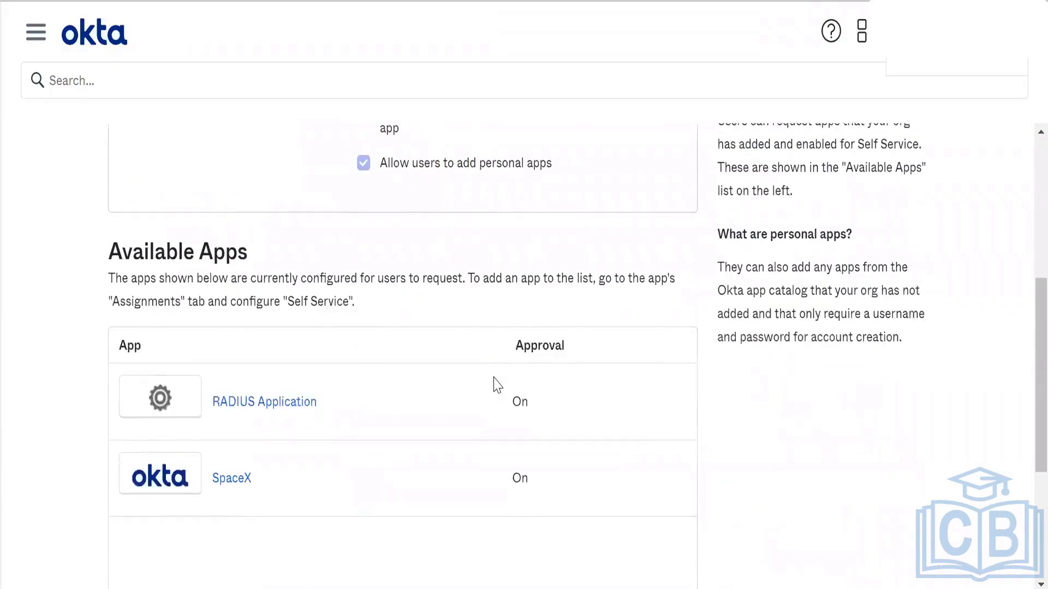
pyautogui.scroll(10, 497, 385)
pyautogui.scroll(-10, 496, 385)
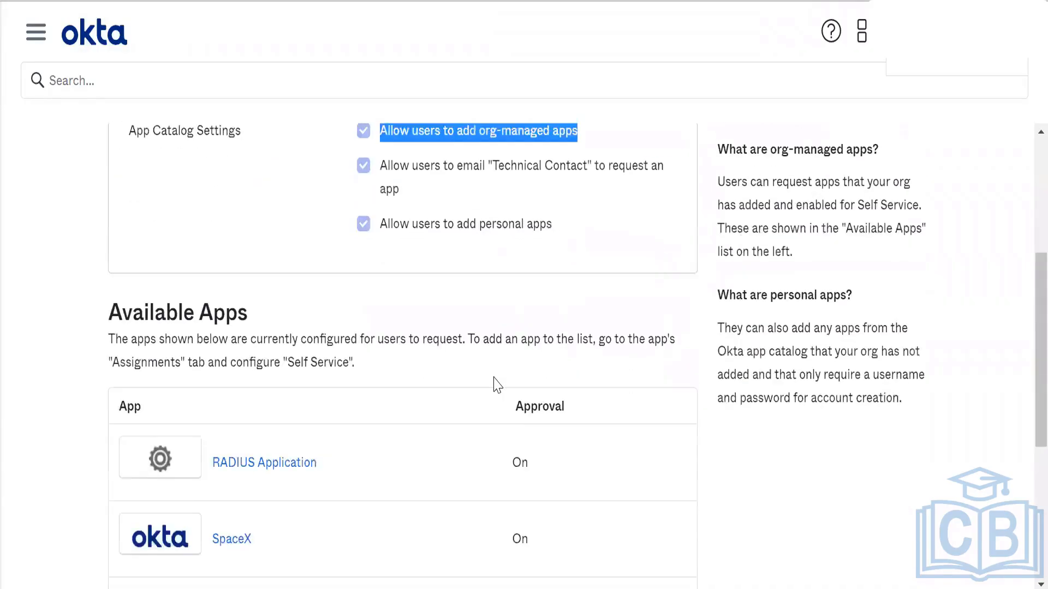